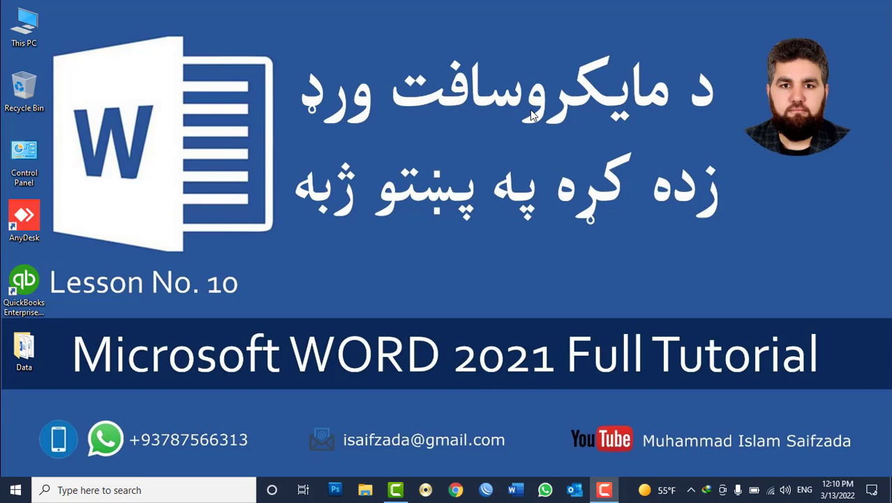
- Refresh the desktop and launch Word from the taskbar
right_click(388, 132)
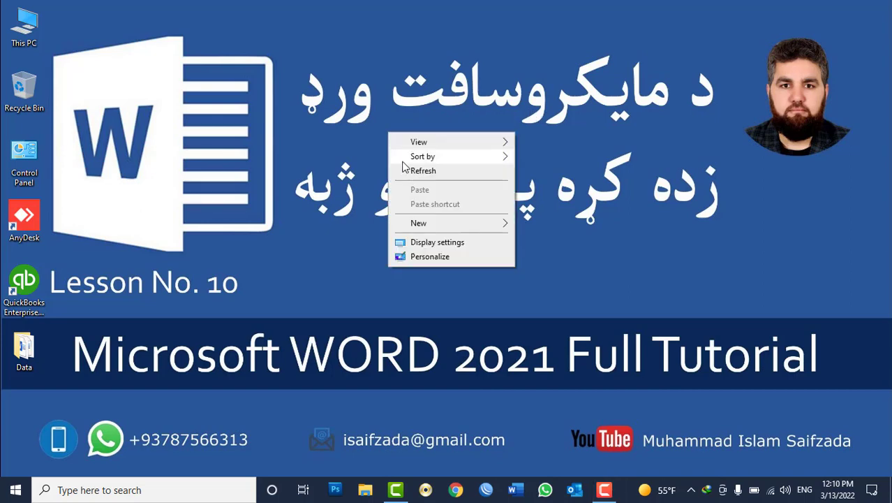
click(412, 171)
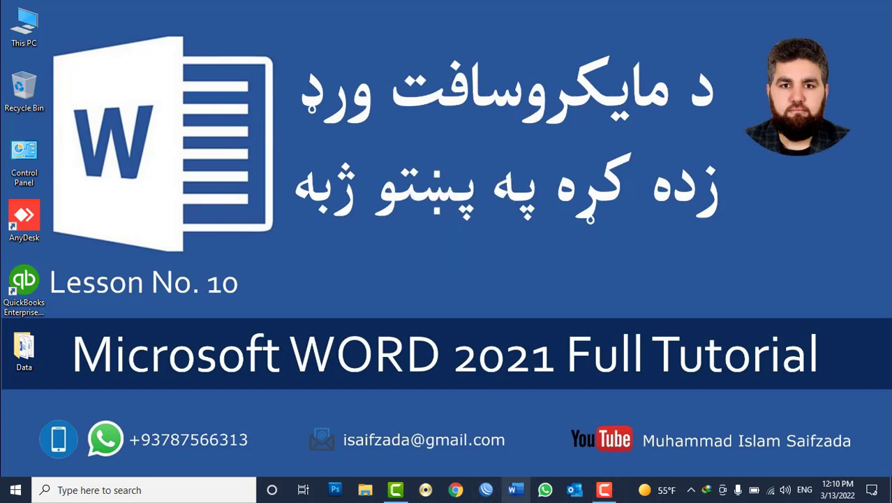
click(508, 497)
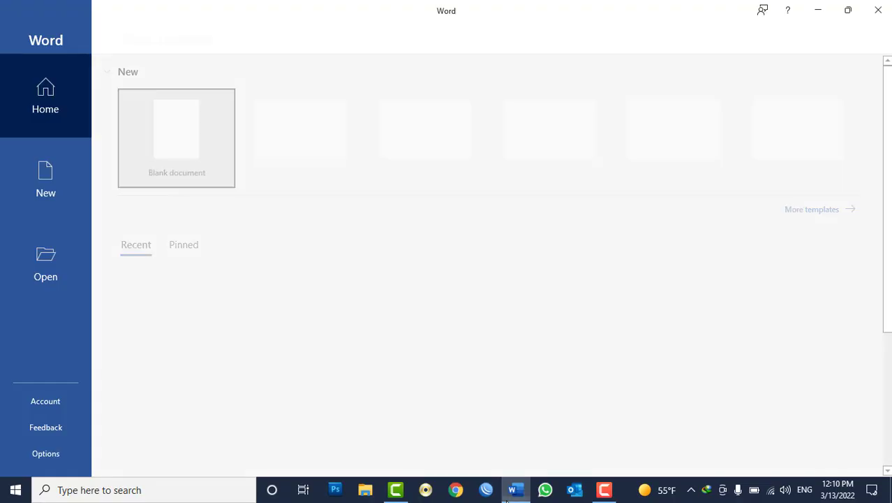
- Create a blank document and switch between the Home and Insert ribbons, ending on Insert
click(178, 139)
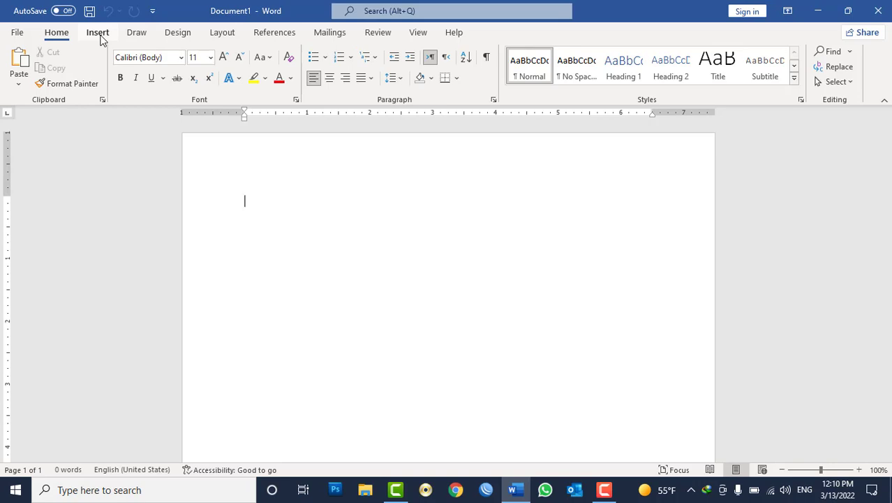
click(98, 35)
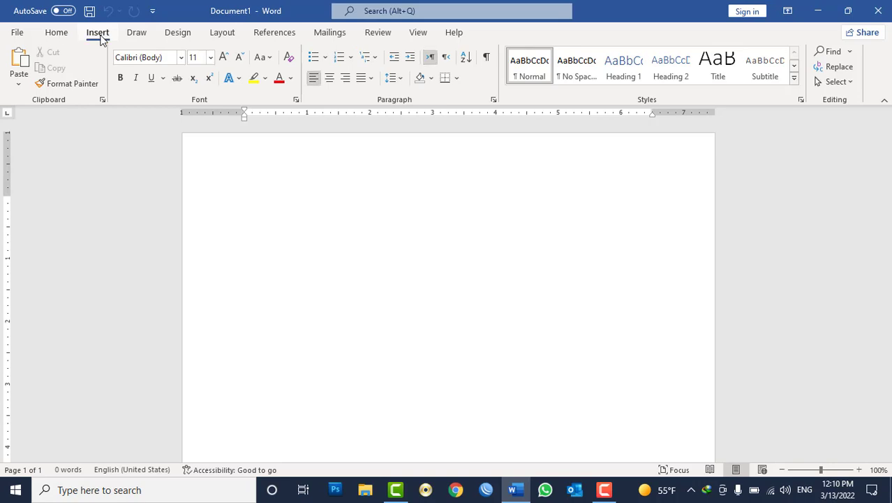
click(61, 37)
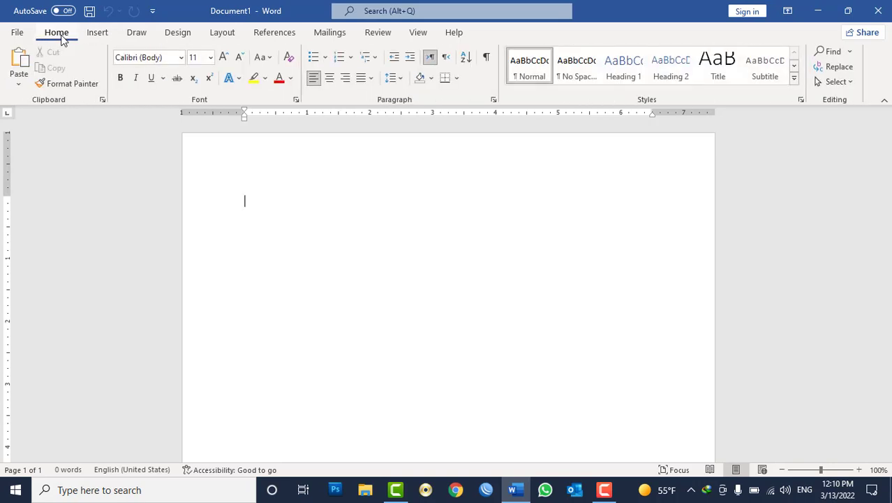
click(97, 35)
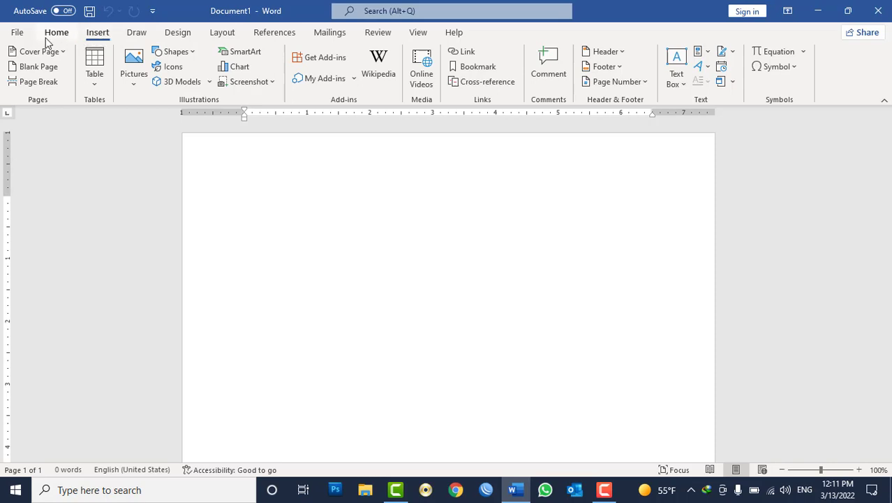
click(55, 33)
click(92, 35)
click(66, 35)
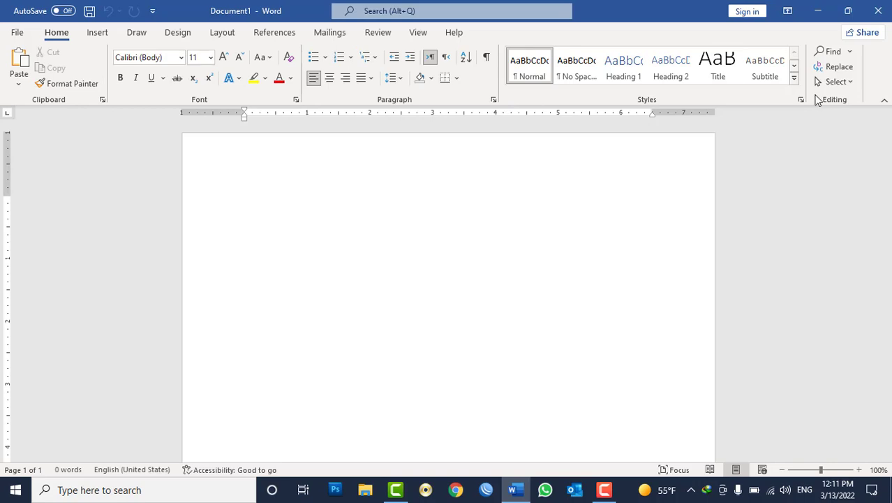
click(98, 32)
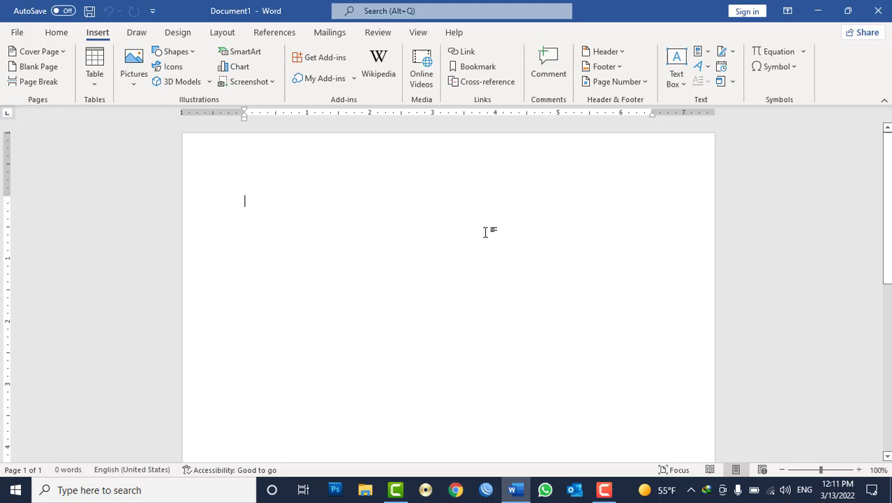
- Generate sample paragraphs with =rand(11), hide page white space, and add a blank line at the top
text(=rand()
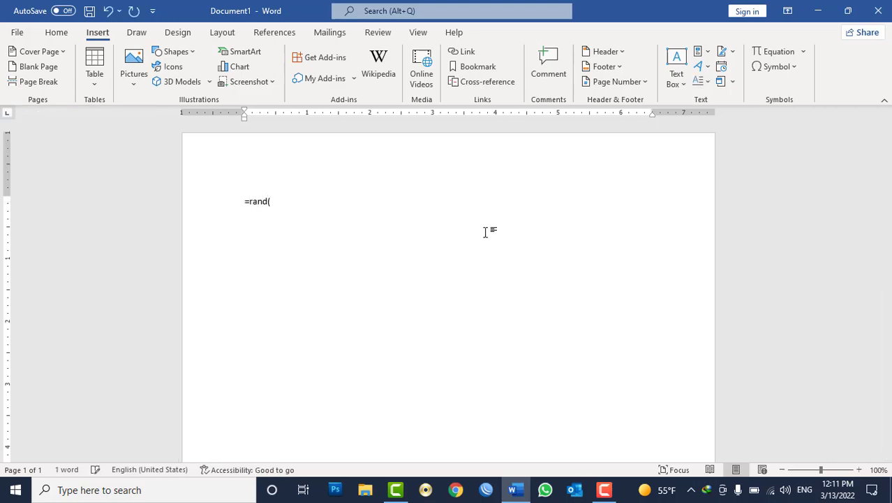
text(11))
key(Return)
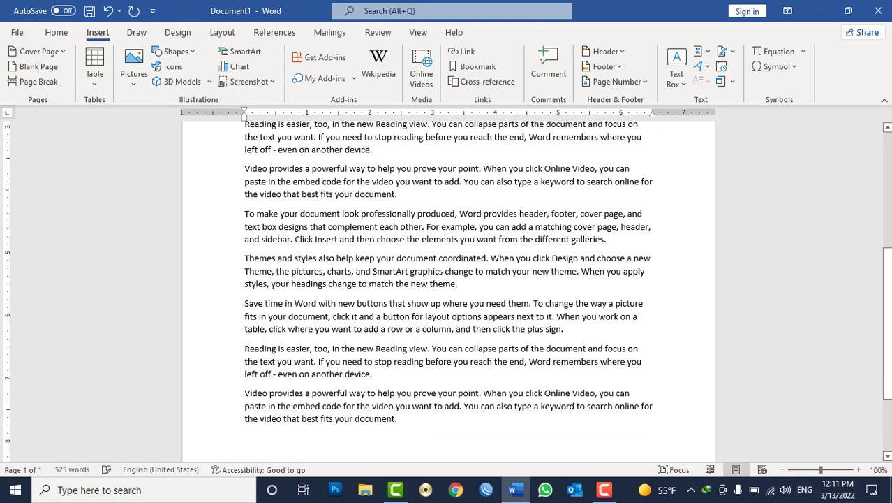
key(ctrl+z)
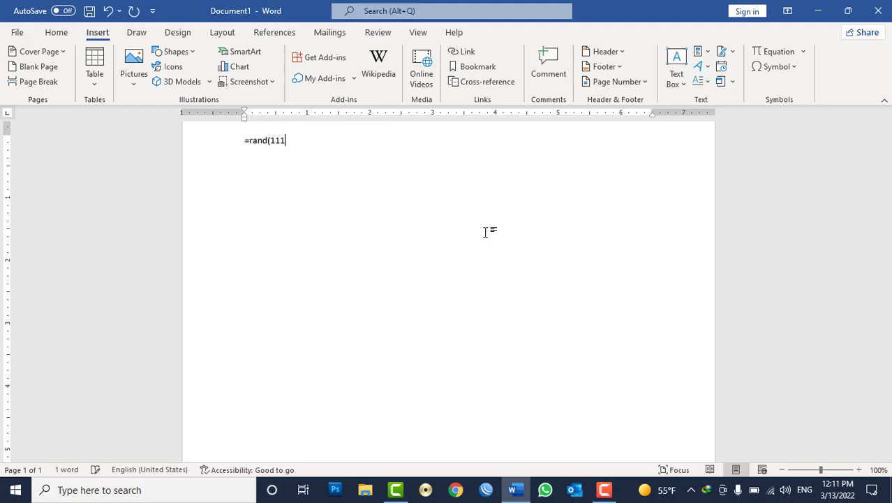
scroll(485, 231, down, 3)
key(ctrl+y)
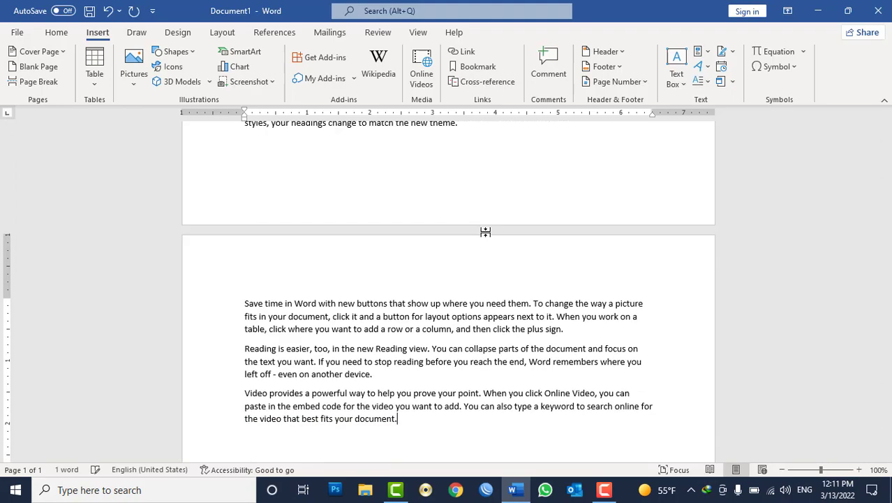
double_click(413, 224)
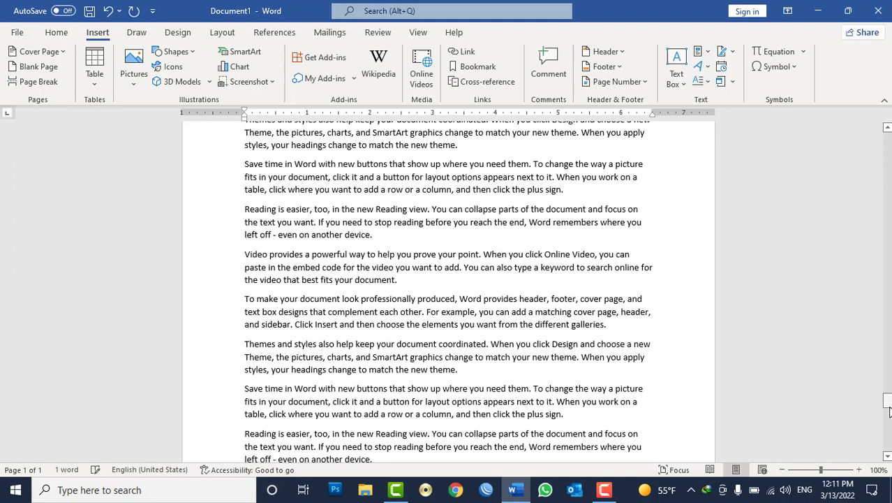
drag(886, 401, 815, 141)
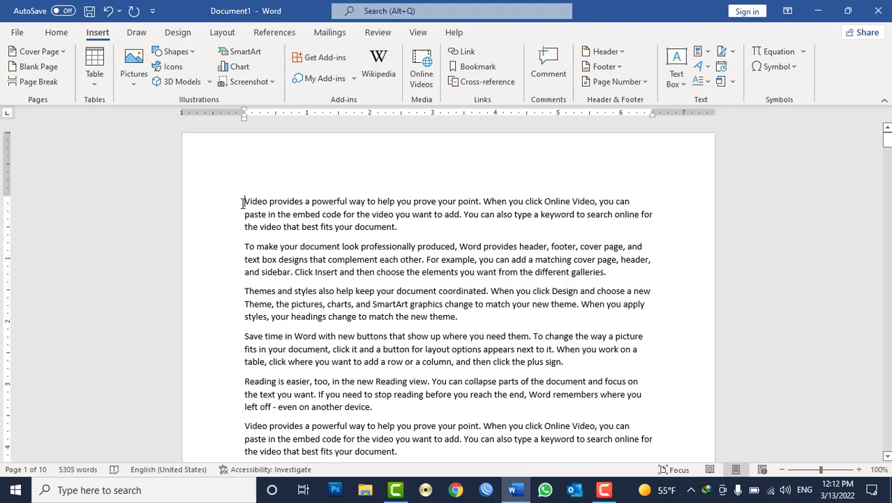
key(Return)
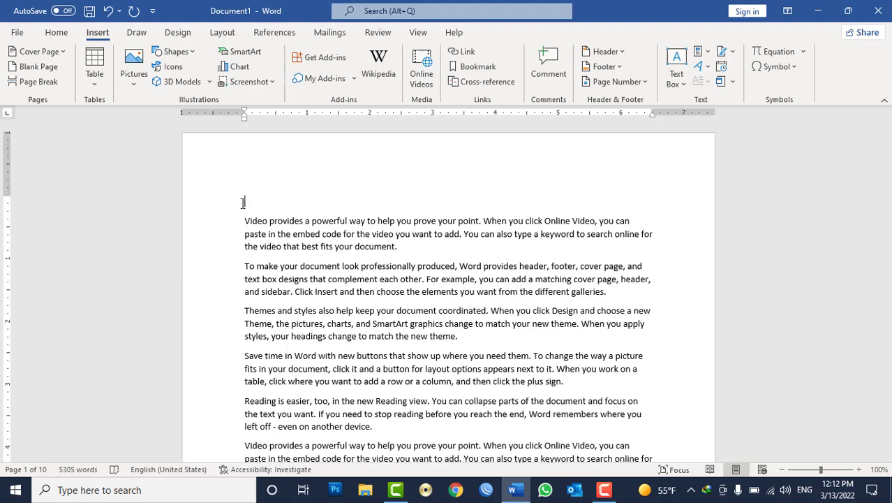
- Type the title 'Fundamentals of computer' and make it bold, larger and centered
text(Funde)
key(BackSpace)
text(am)
text(entals of )
text(computer)
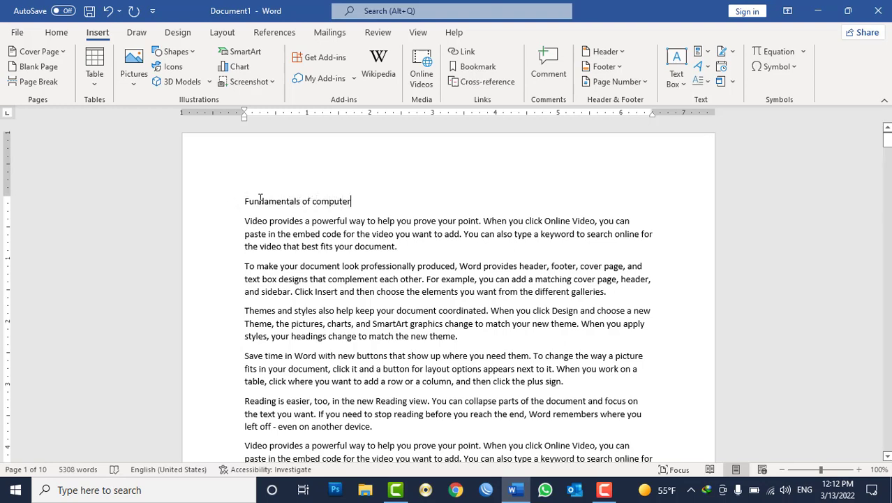
triple_click(262, 203)
key(ctrl+b)
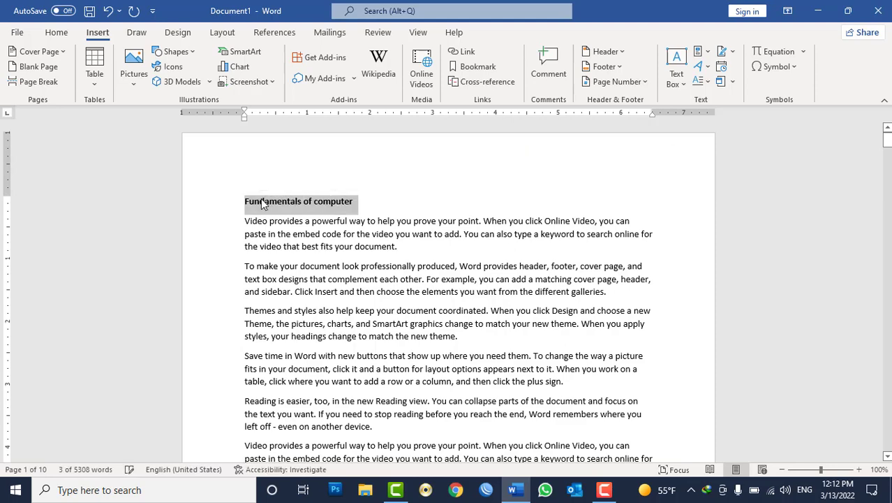
key(ctrl+shift+period)
key(ctrl+shift+period)
key(ctrl+shift+period)
key(ctrl+shift+period)
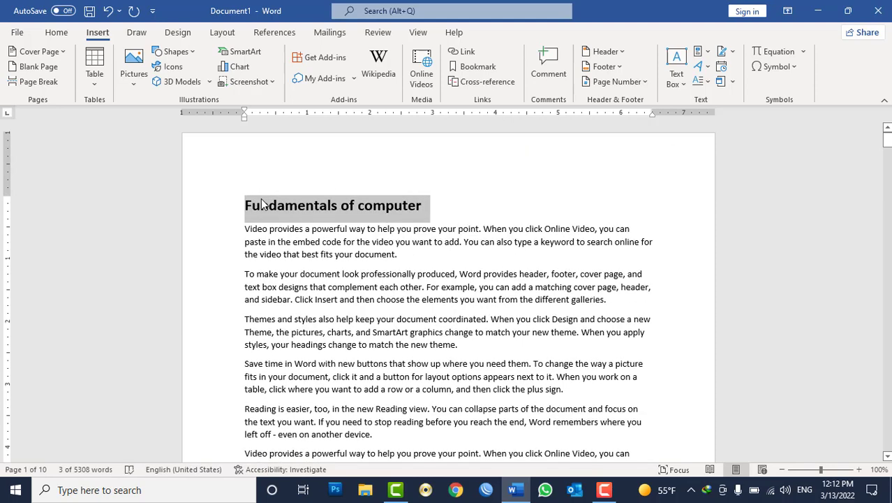
key(ctrl+e)
click(371, 285)
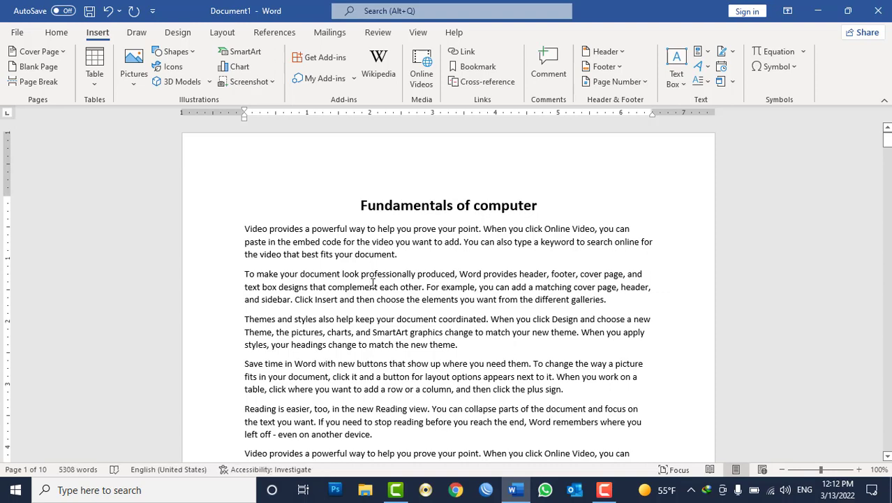
- Justify the whole document's text, then re-center the title
key(ctrl+a)
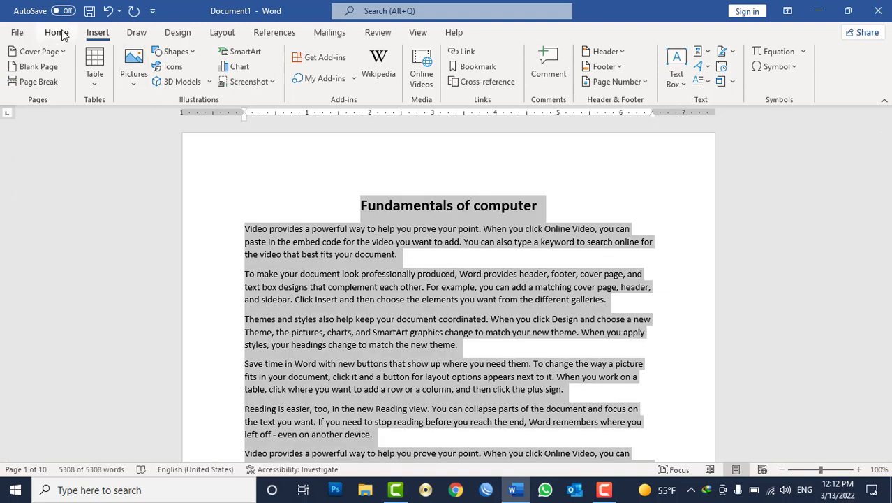
click(58, 33)
click(372, 78)
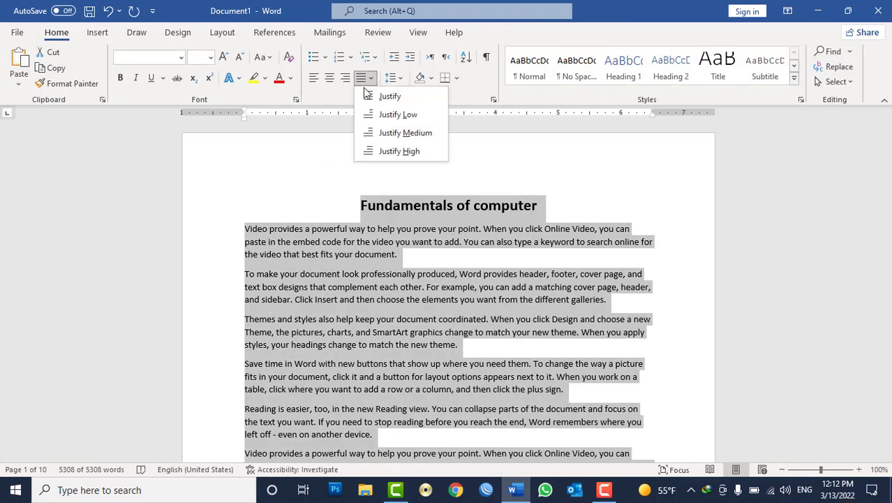
click(364, 95)
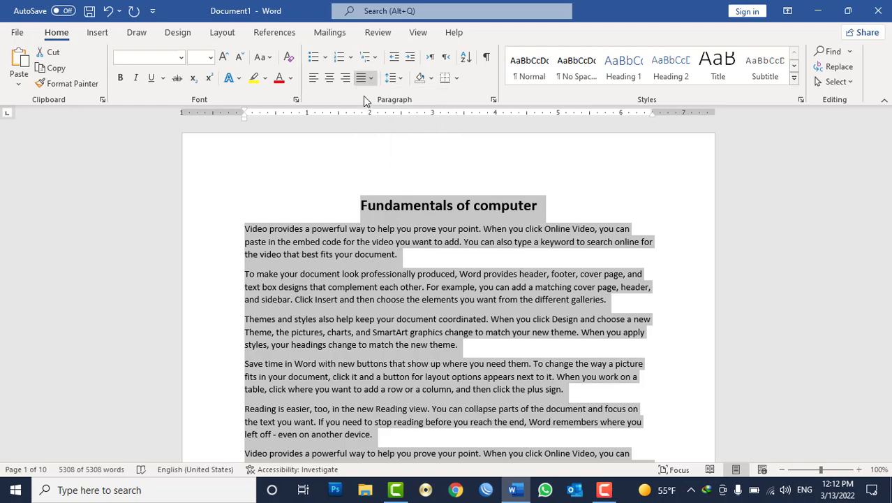
click(382, 207)
key(ctrl+e)
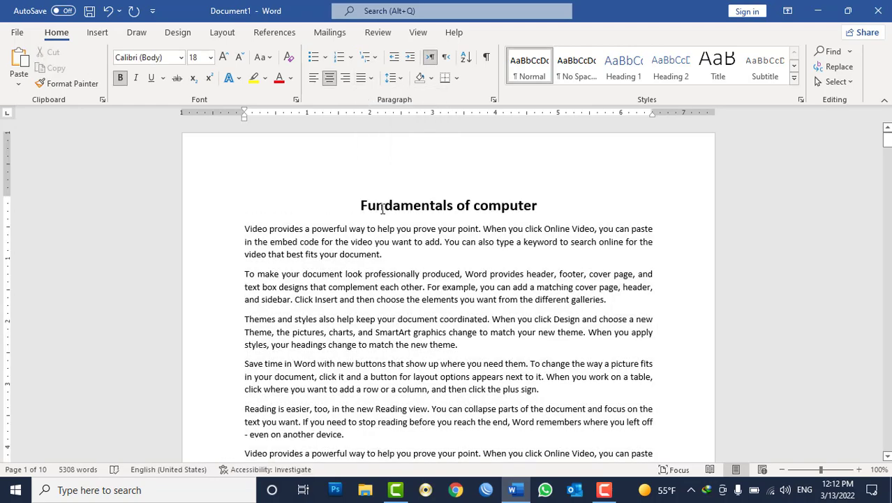
scroll(383, 208, down, 1)
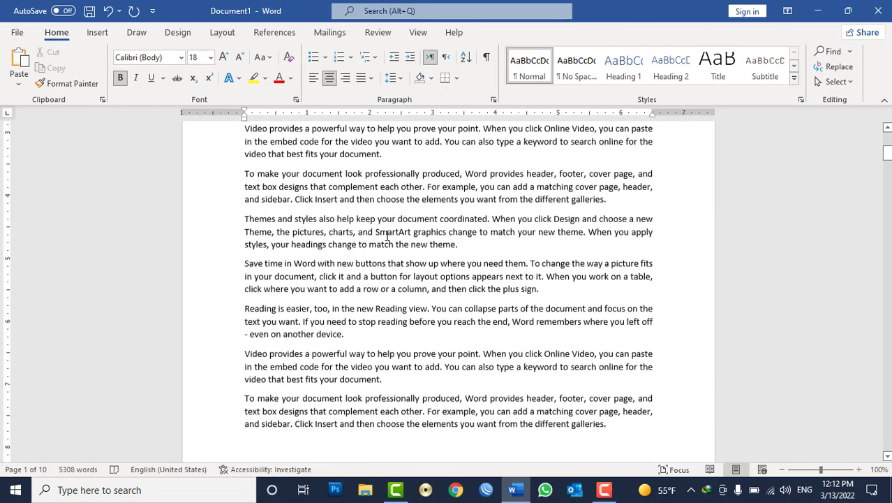
scroll(389, 238, down, 1)
scroll(388, 237, down, 2)
scroll(389, 238, down, 10)
scroll(389, 234, up, 8)
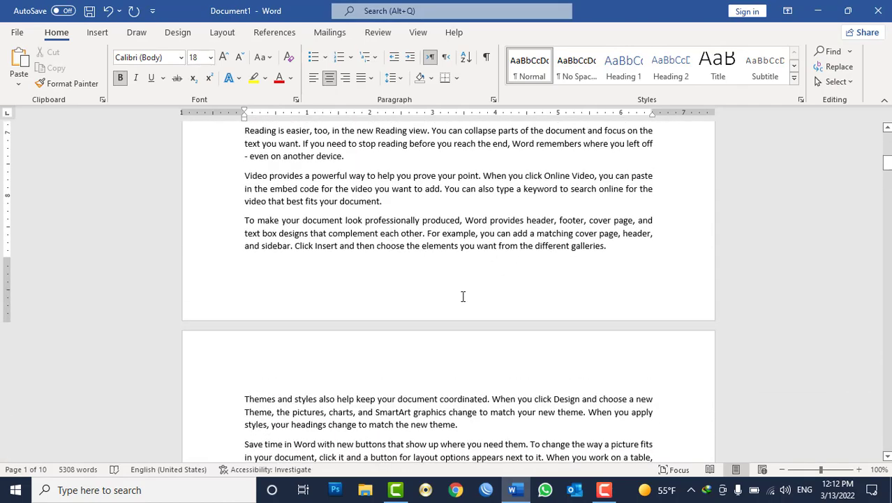
- Insert a Bold Numbers 2 'Page X of Y' number at the bottom of every page
double_click(458, 297)
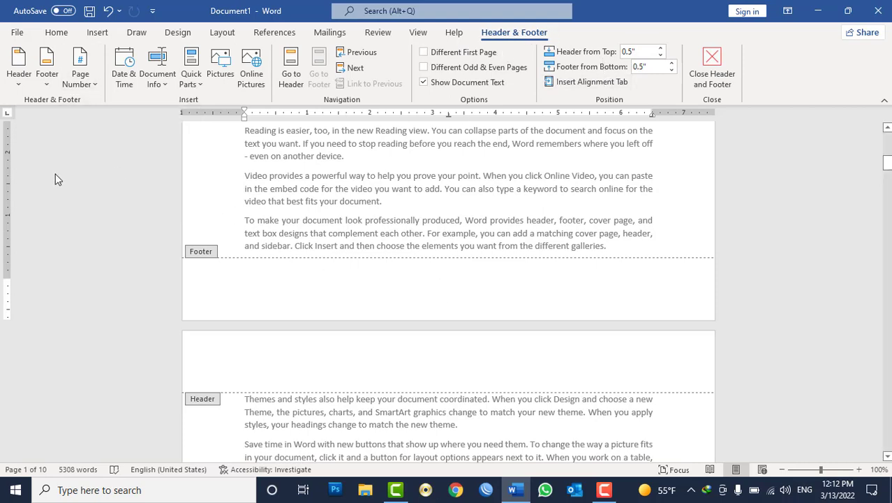
click(97, 85)
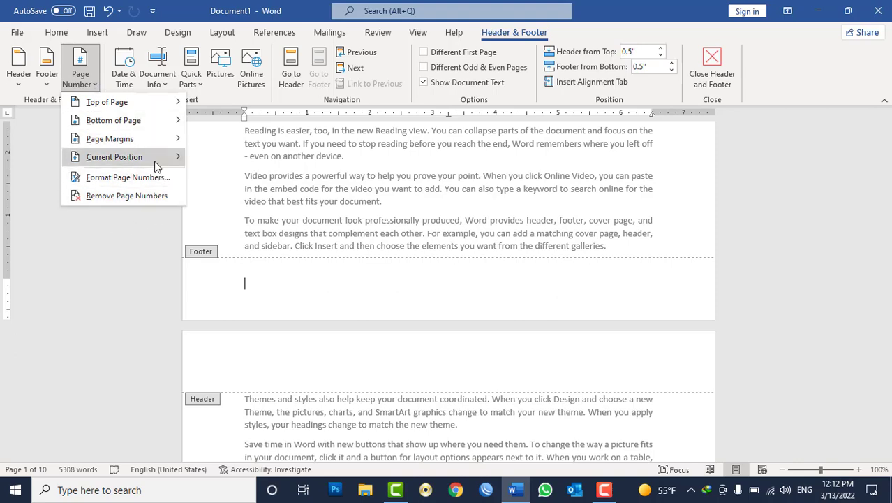
mouse_move(169, 124)
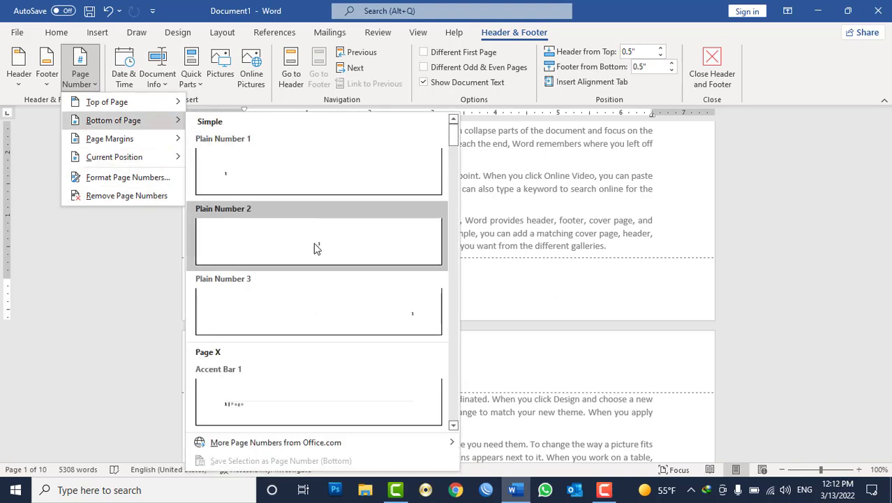
scroll(327, 390, down, 5)
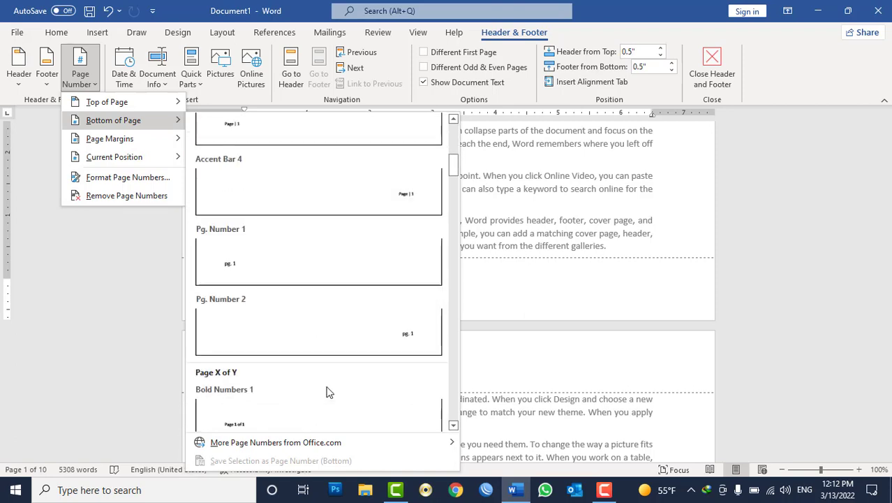
scroll(312, 329, down, 3)
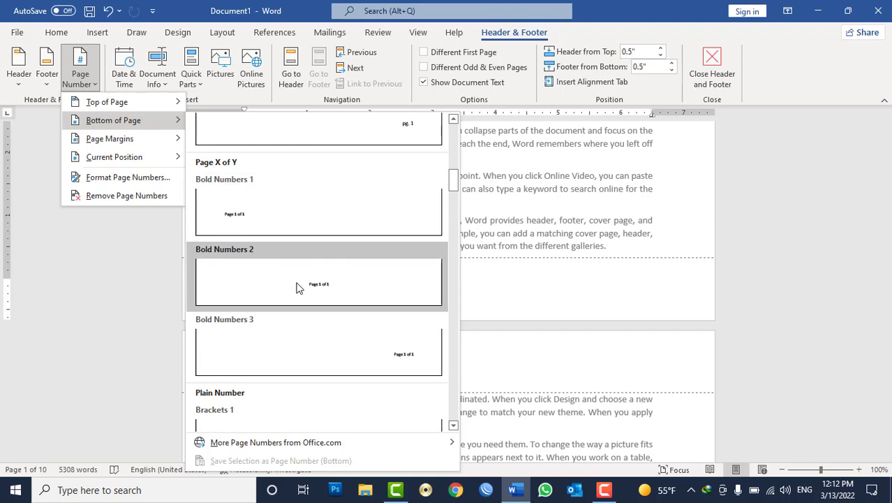
click(309, 286)
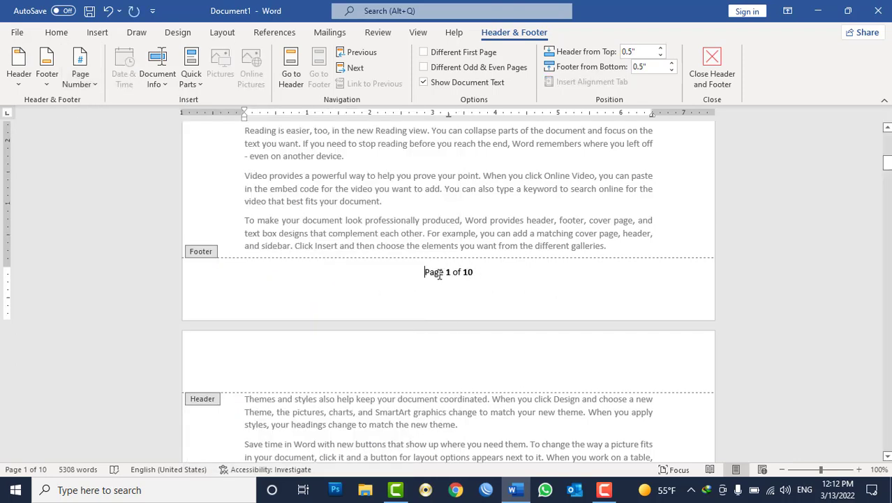
click(487, 272)
scroll(487, 271, up, 3)
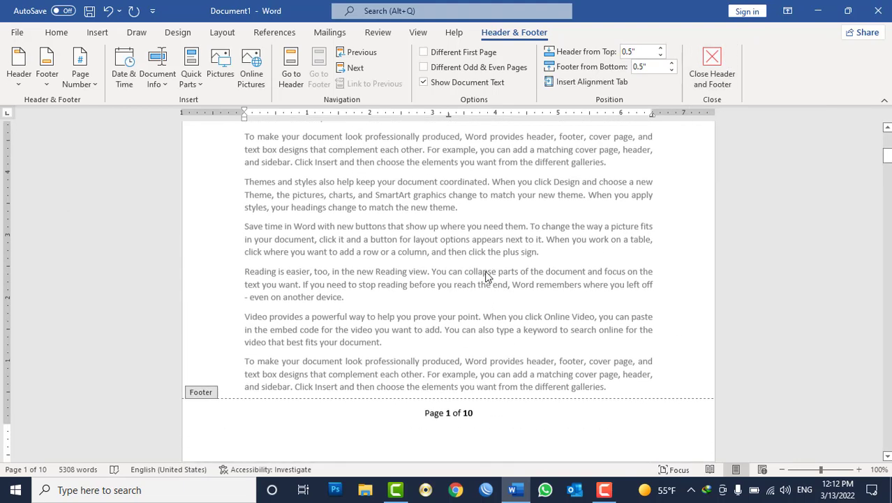
scroll(486, 272, up, 3)
scroll(486, 273, up, 3)
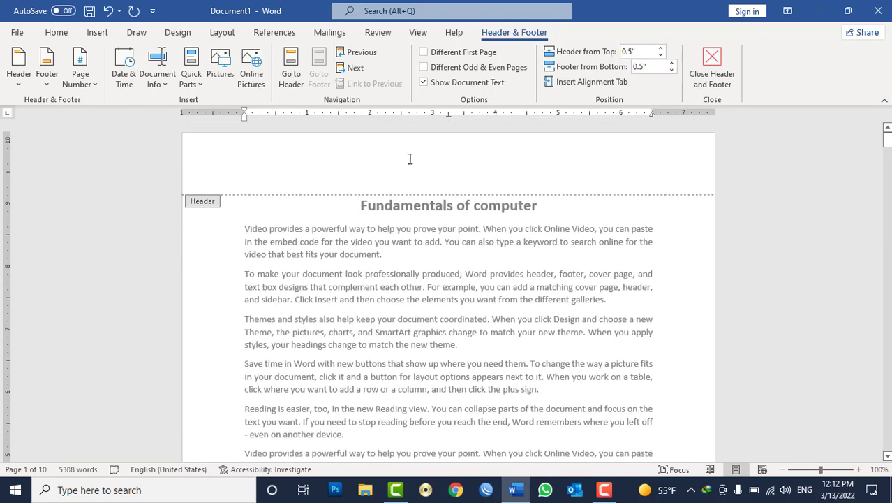
- Type 'Fundamentals of Computer for windows Students' in the header and center it
click(416, 148)
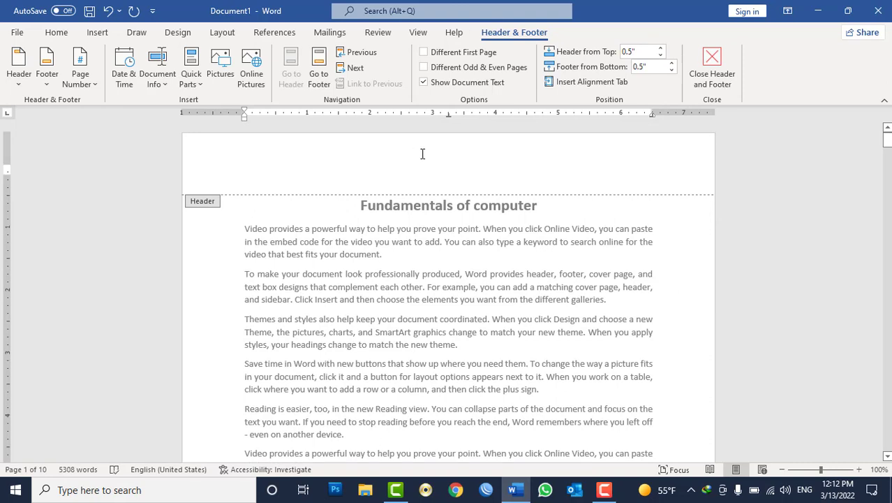
text(Funde)
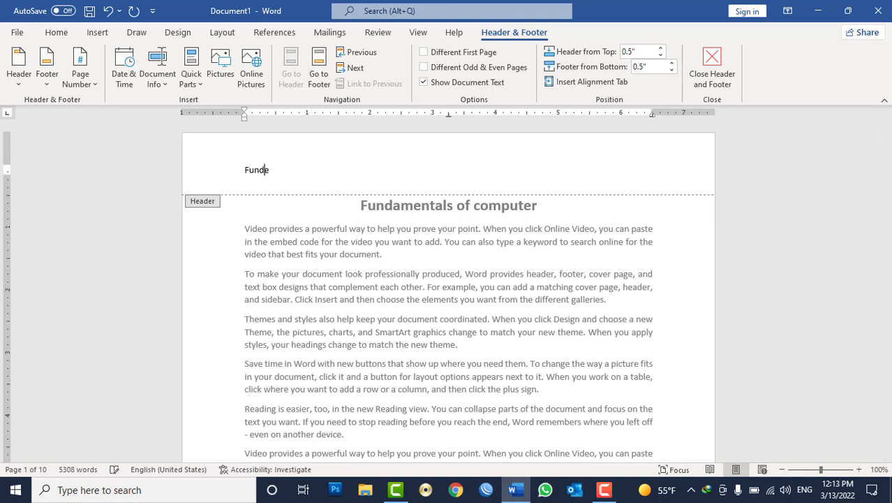
text(matn)
text(l)
key(BackSpace)
key(BackSpace)
key(BackSpace)
text(ntals)
text( of)
key(BackSpace)
key(BackSpace)
key(BackSpace)
key(BackSpace)
key(BackSpace)
text(amental)
text(s of Comput)
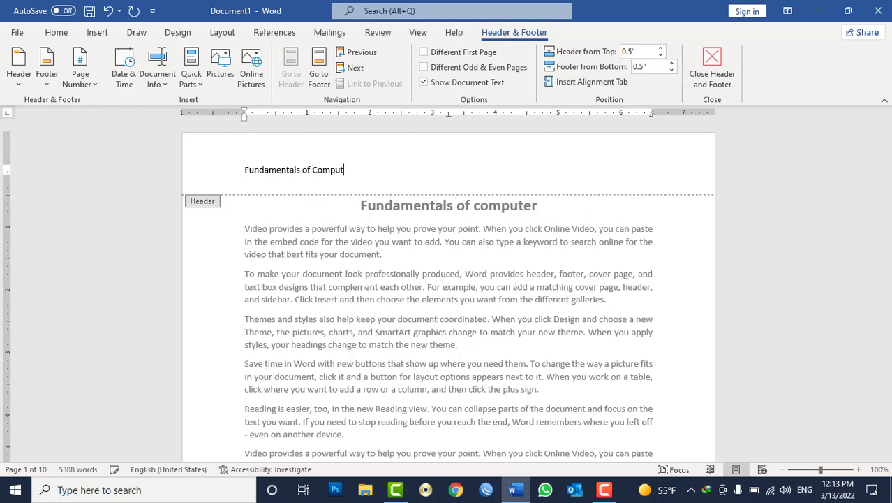
text(er for)
text( windows S)
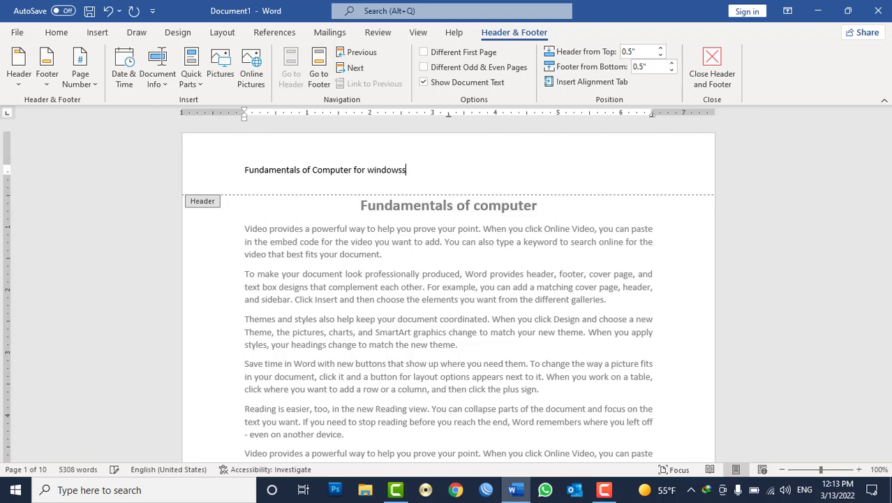
text(tudent)
text(s)
key(ctrl+e)
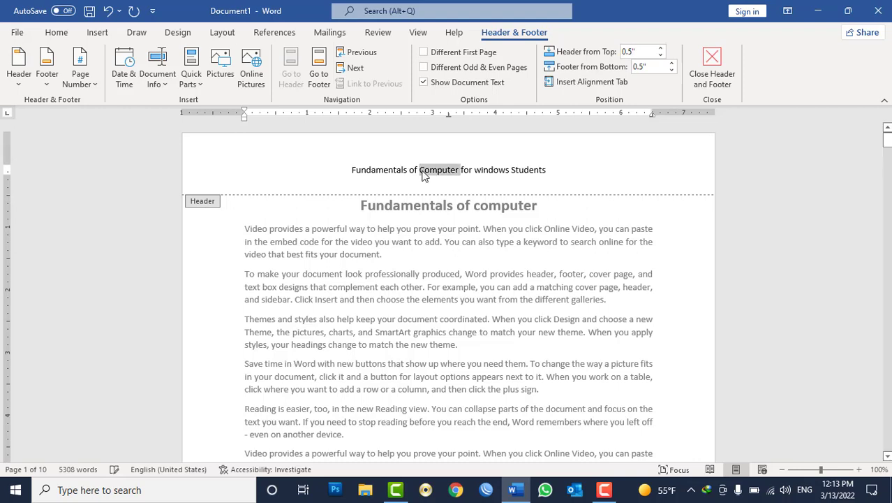
- Make the header text bold and size it to fit on one line, then return to the body
triple_click(423, 173)
key(ctrl+b)
key(ctrl+bracketright)
key(ctrl+bracketright)
key(ctrl+bracketright)
key(ctrl+bracketright)
key(ctrl+bracketright)
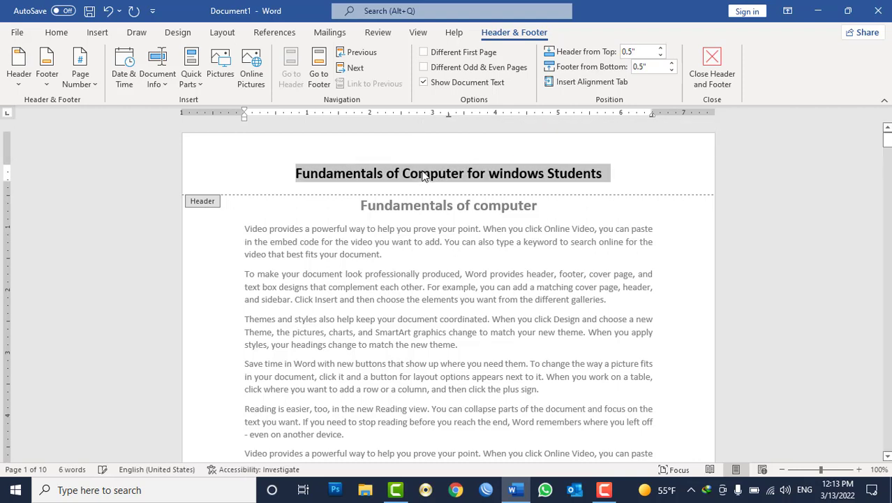
key(ctrl+bracketright)
key(ctrl+bracketright)
key(ctrl+bracketright)
key(ctrl+bracketright)
key(ctrl+bracketright)
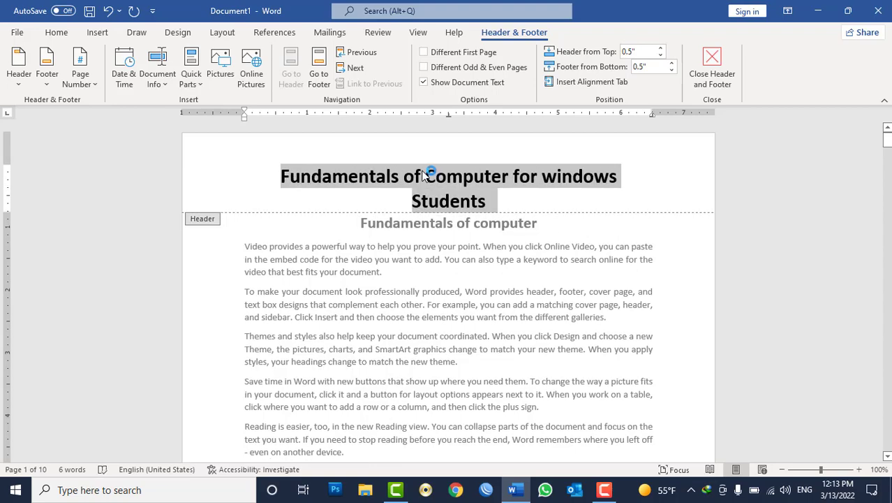
key(ctrl+p)
key(Escape)
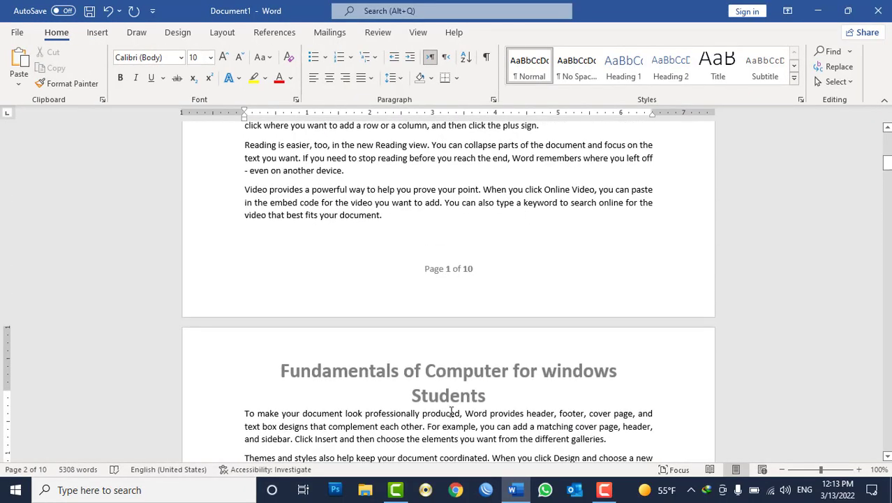
double_click(461, 374)
triple_click(460, 373)
key(ctrl+bracketleft)
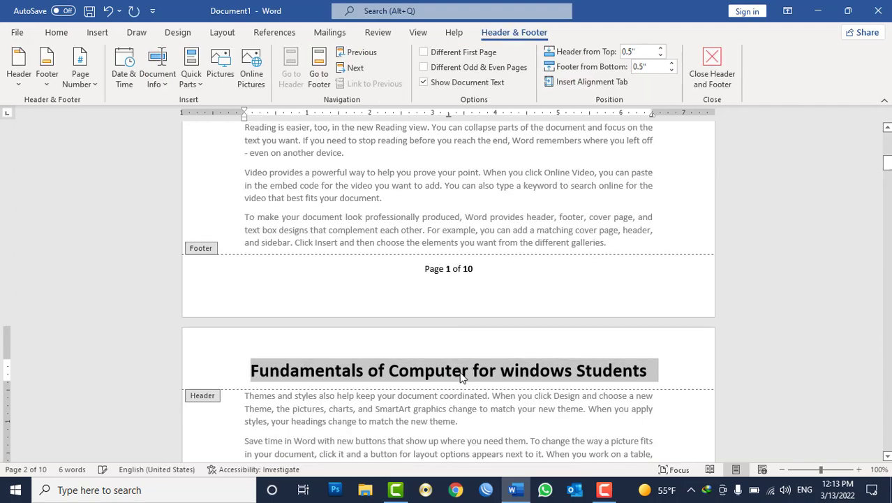
double_click(463, 419)
- Left-align the 'Fundamentals of computer' heading with Ctrl+L
scroll(481, 362, up, 1)
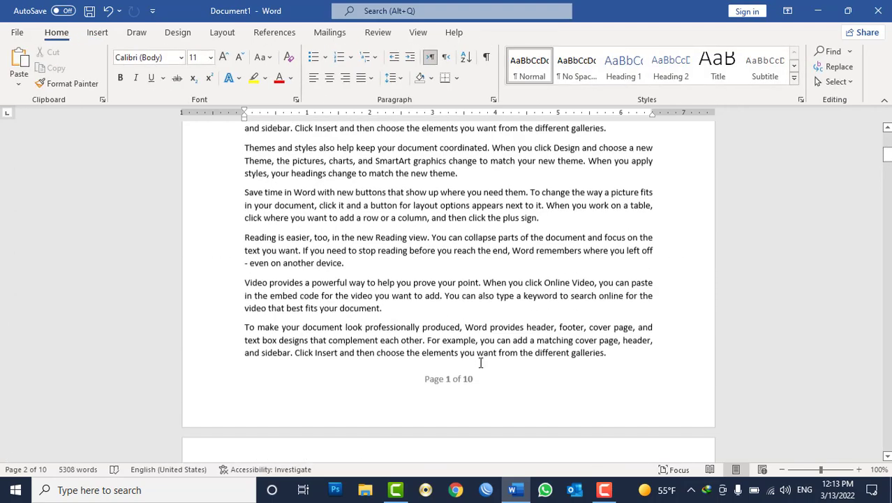
scroll(481, 362, down, 5)
scroll(480, 362, up, 1)
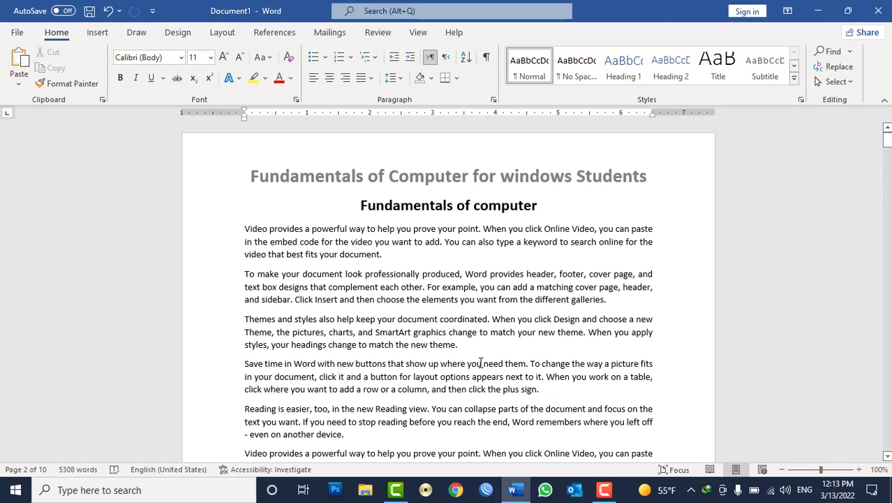
triple_click(449, 205)
key(ctrl+l)
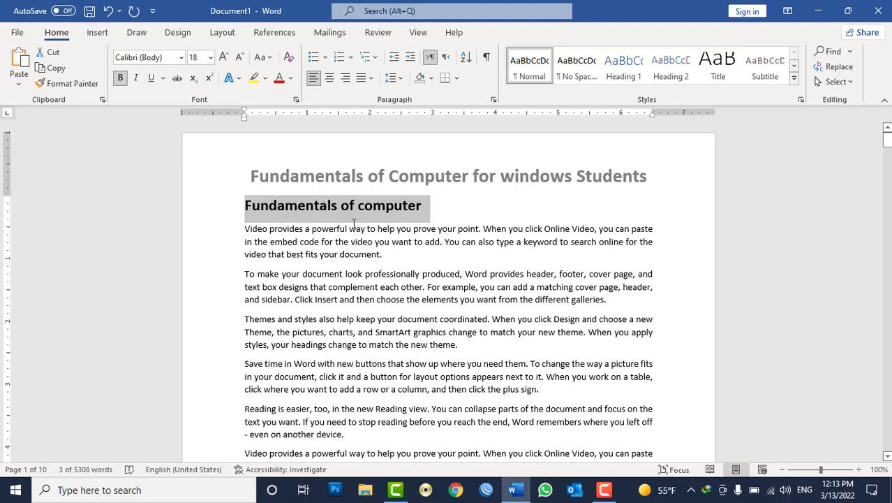
click(474, 208)
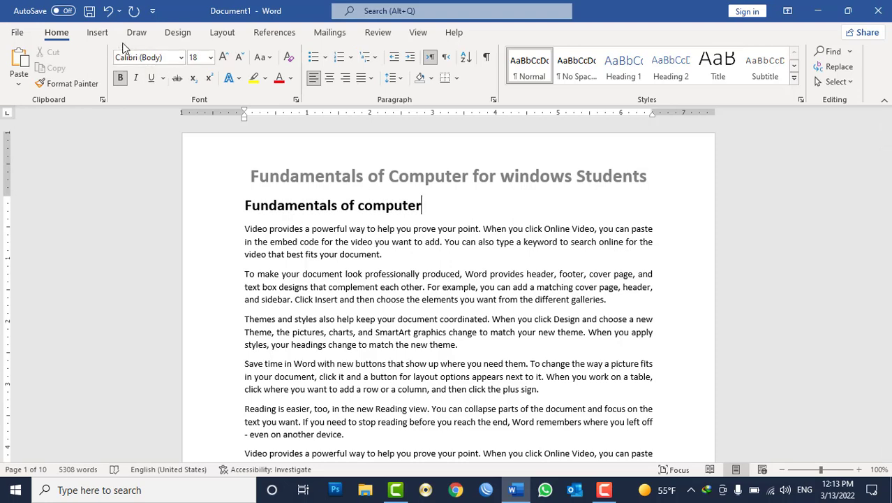
- Insert the Filigree design from the Insert tab's Cover Page gallery
click(97, 32)
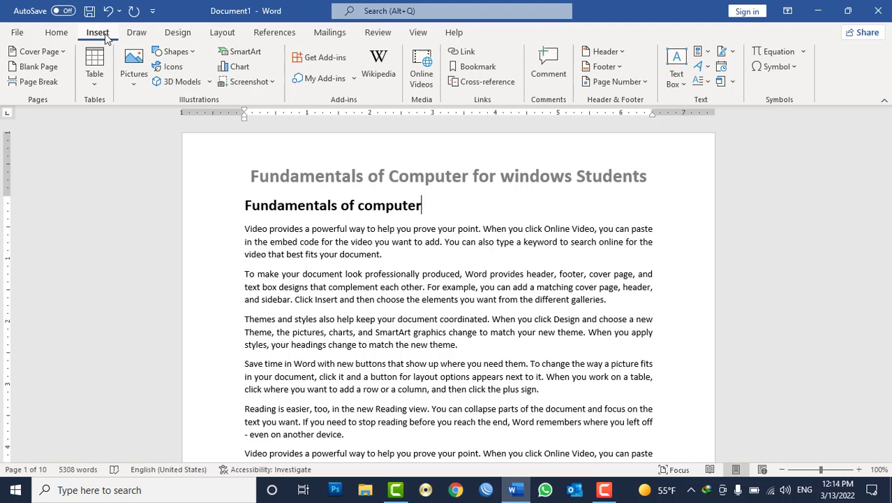
click(58, 55)
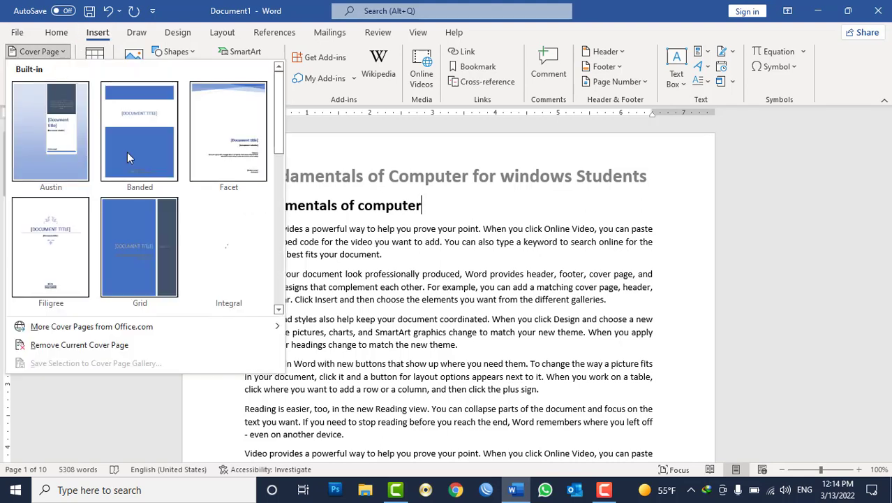
scroll(230, 170, down, 3)
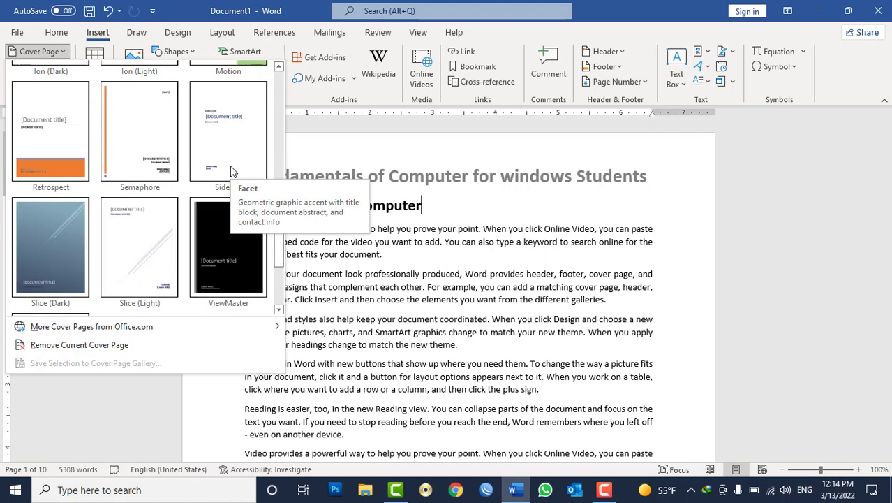
scroll(221, 193, down, 1)
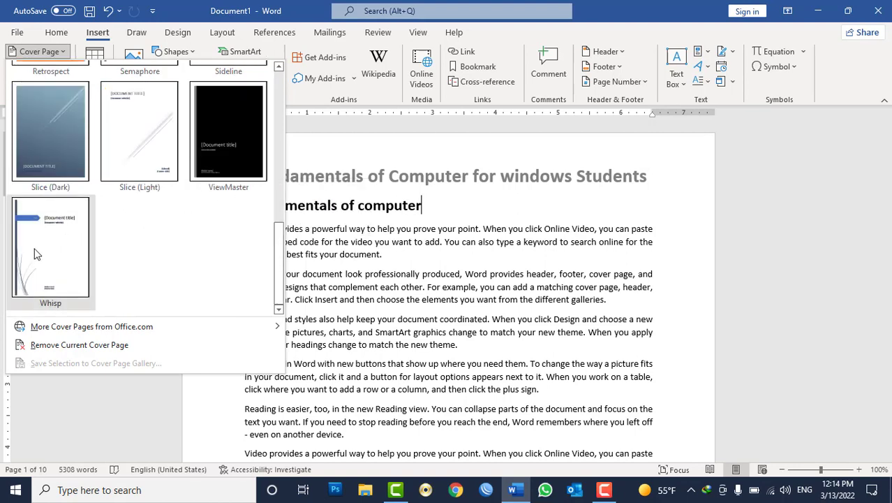
scroll(37, 254, up, 5)
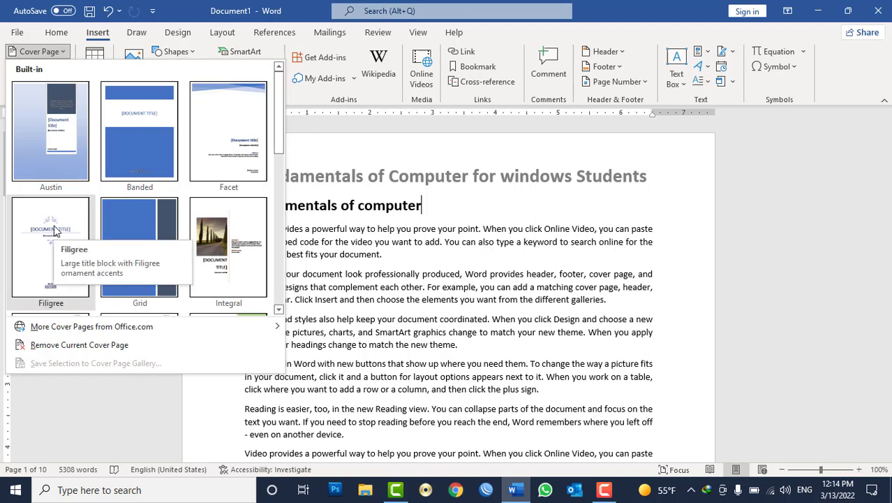
click(59, 238)
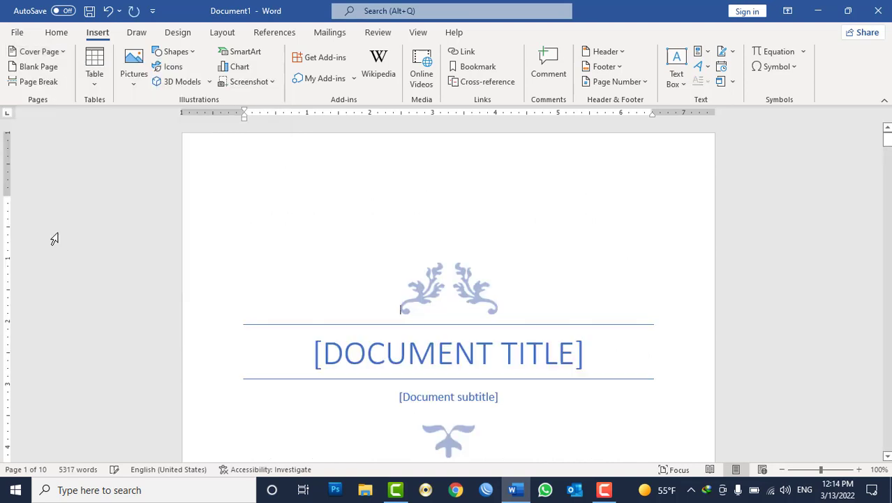
- Type the Persian title 'ای تی عمومی مدیریت' into the cover's title placeholder
scroll(373, 205, down, 2)
click(460, 244)
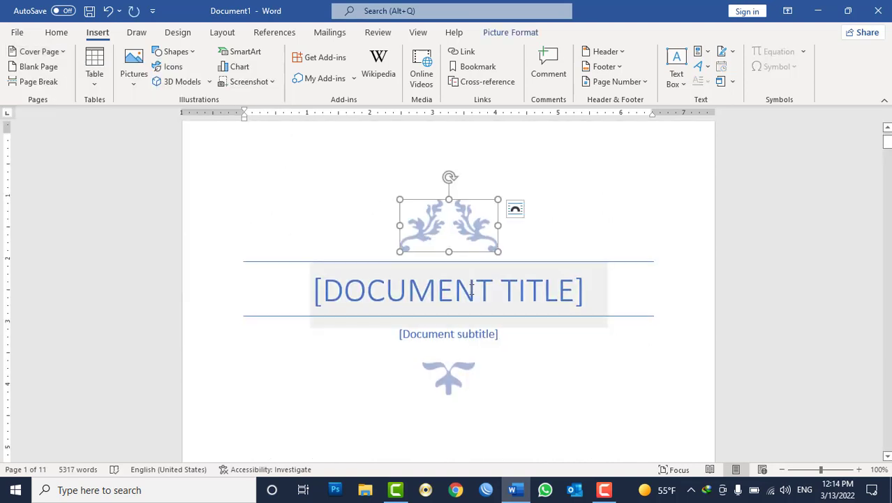
click(471, 295)
key(alt+shift)
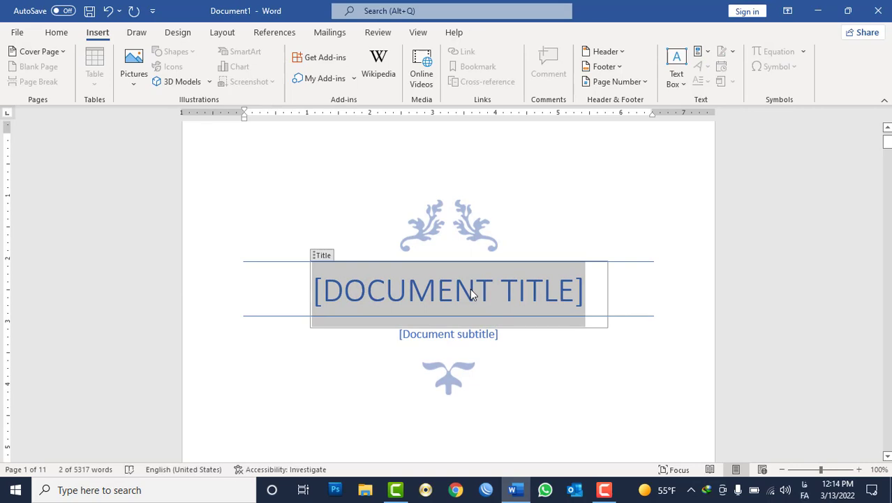
text(د)
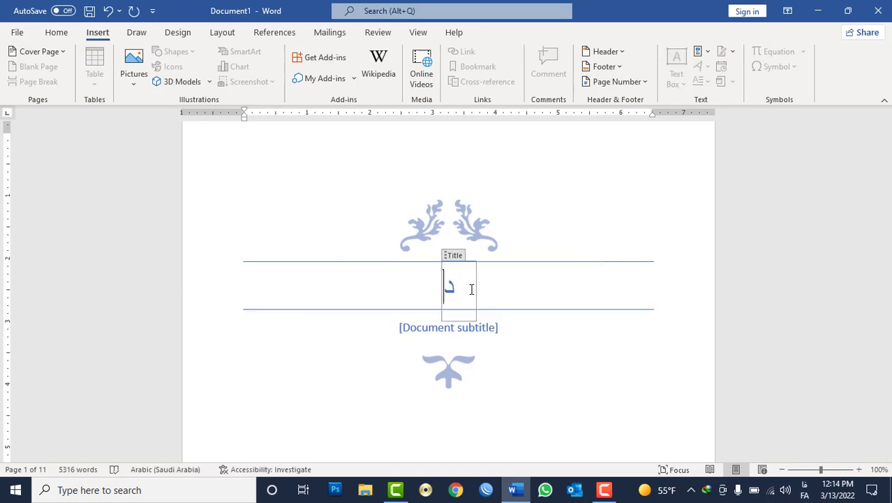
text(م)
key(BackSpace)
key(BackSpace)
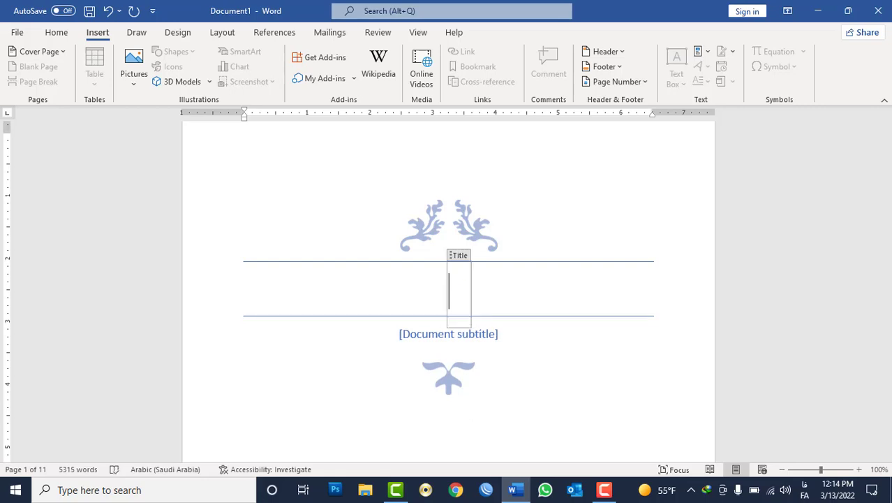
text(ای)
text( ی)
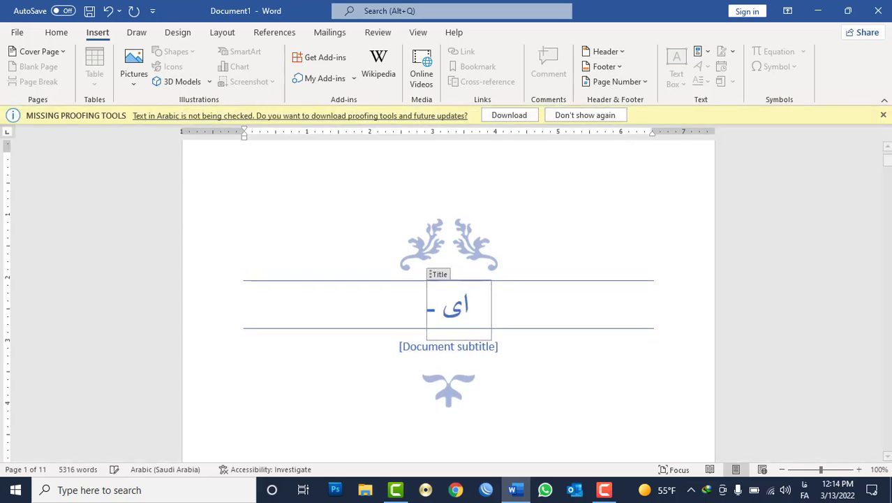
key(BackSpace)
key(BackSpace)
key(alt+shift)
text(تی)
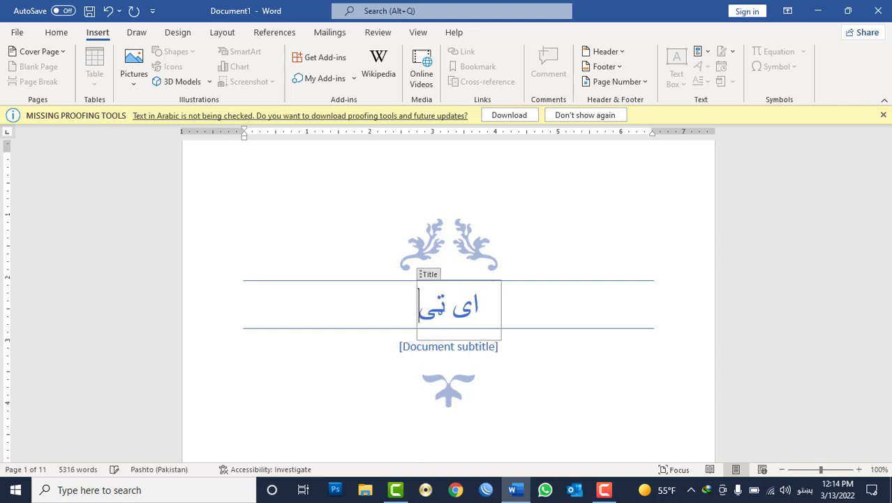
text( عمومی م)
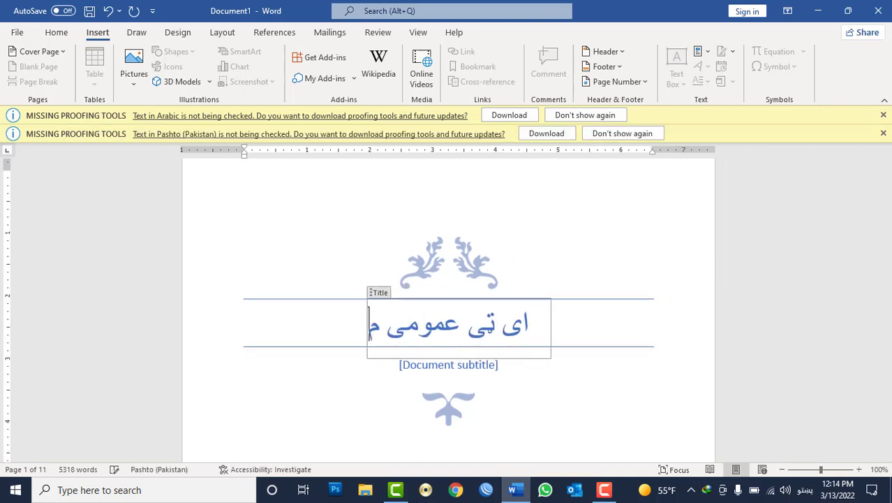
text(دیریت)
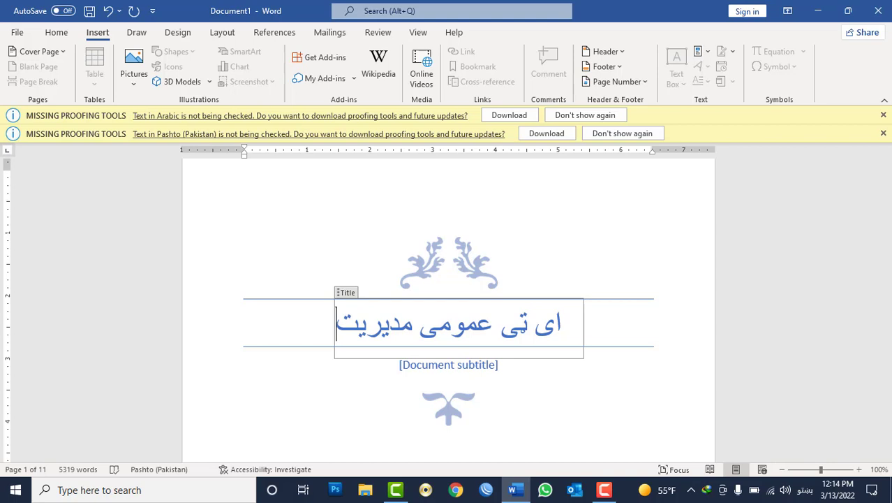
click(482, 367)
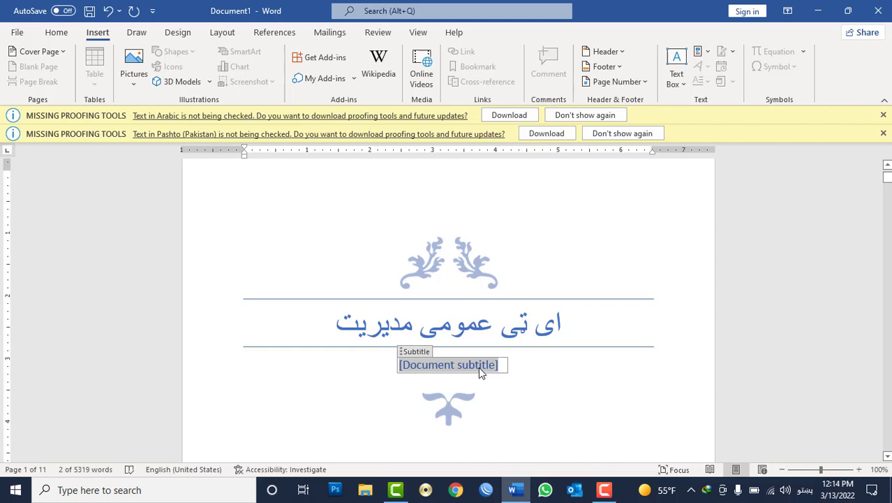
- Type the subtitle 'هفته وار کاری گزارش' in the cover subtitle placeholder
key(BackSpace)
text(هفته و)
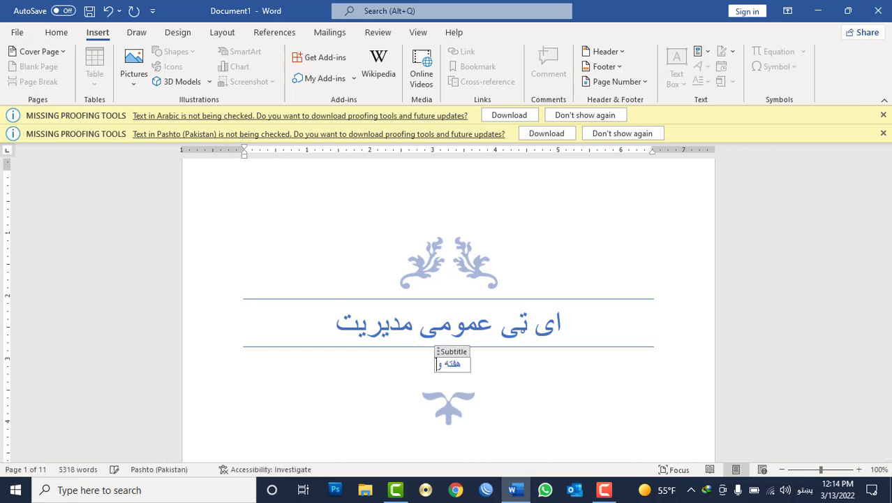
text(ار کاری)
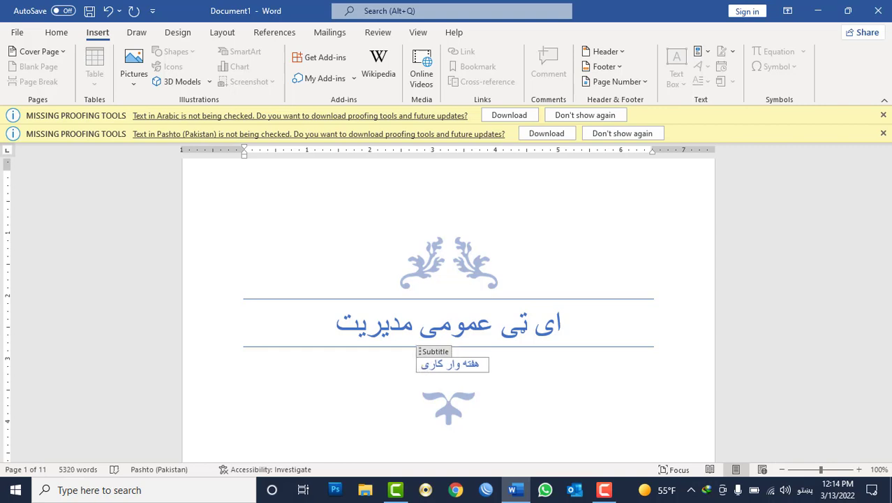
text( کد)
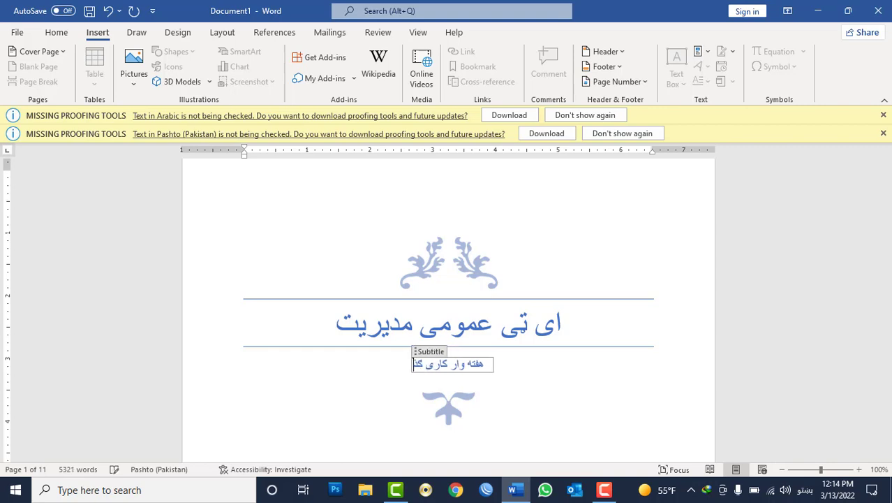
key(BackSpace)
key(BackSpace)
text(گز)
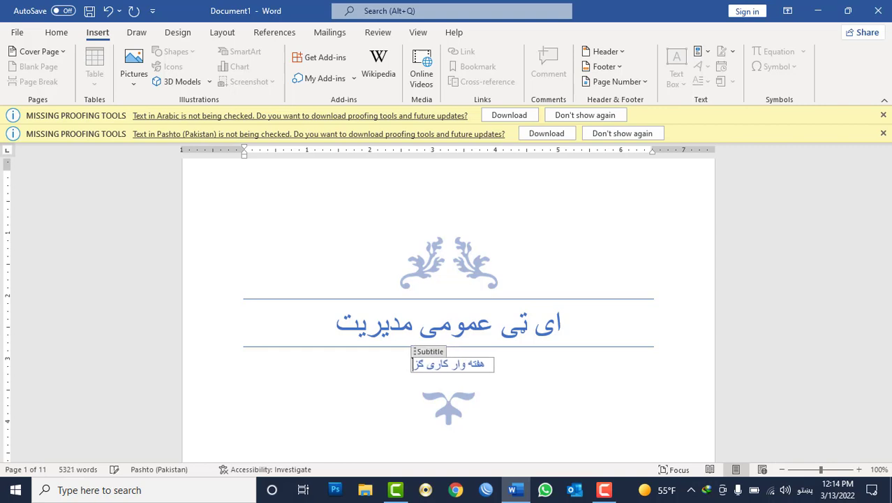
text(ارش)
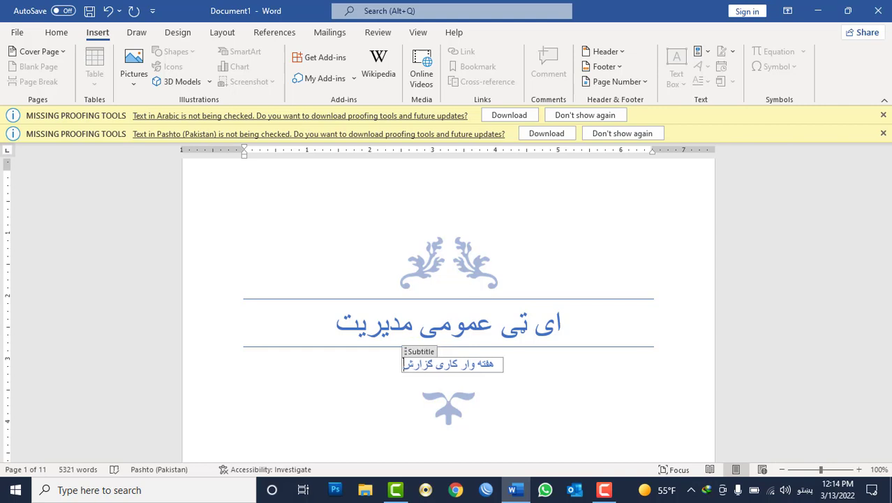
- Set the font color of the cover title and subtitle to black
triple_click(503, 323)
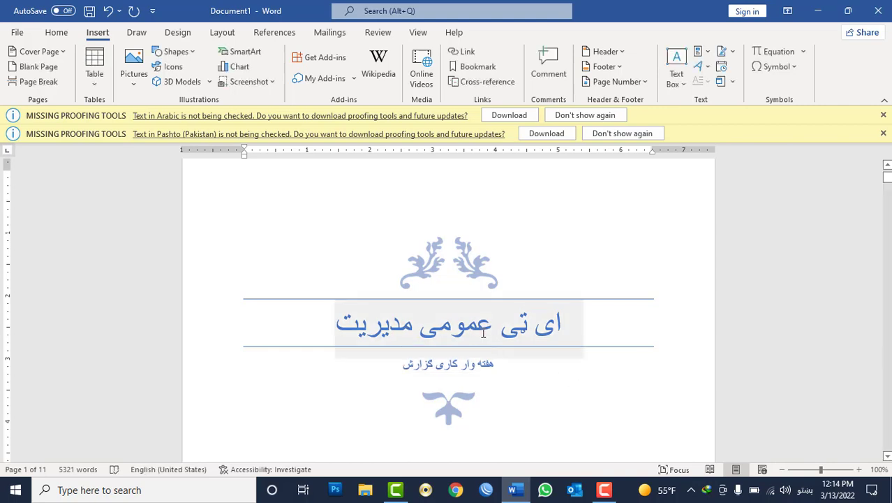
click(56, 32)
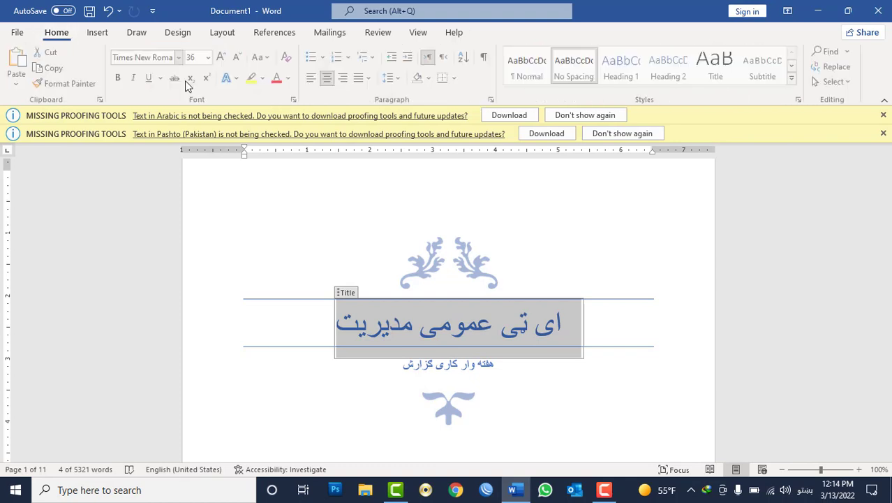
click(291, 78)
click(289, 134)
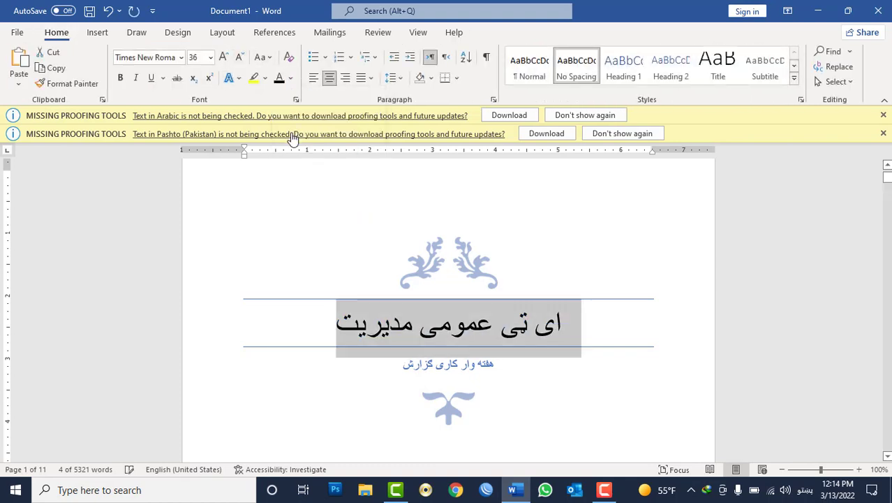
double_click(448, 364)
triple_click(452, 364)
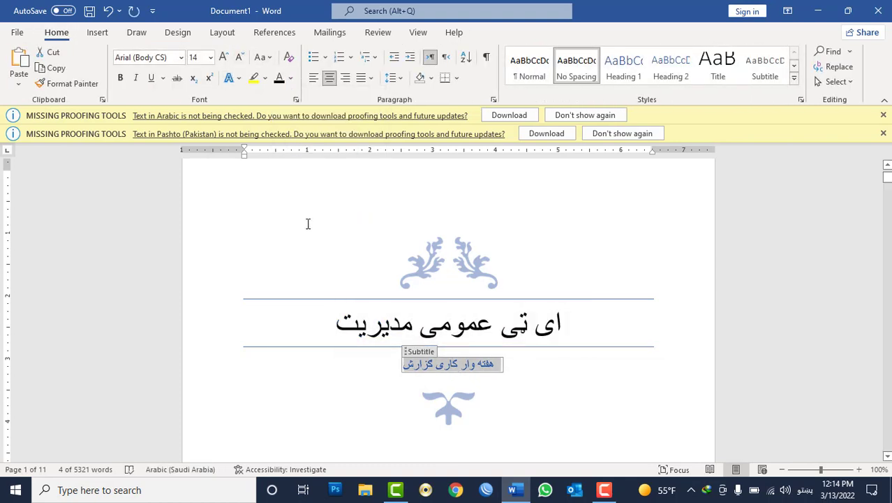
click(278, 77)
click(612, 239)
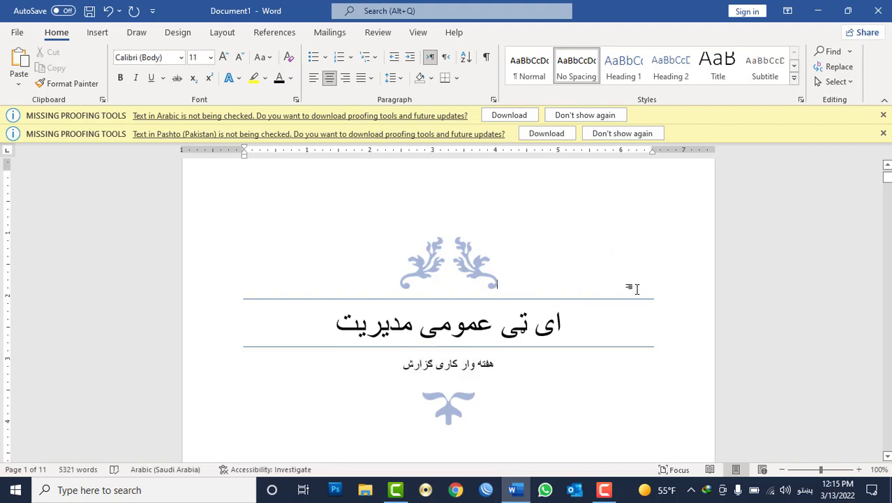
ctrl+scroll(634, 282, down, 3)
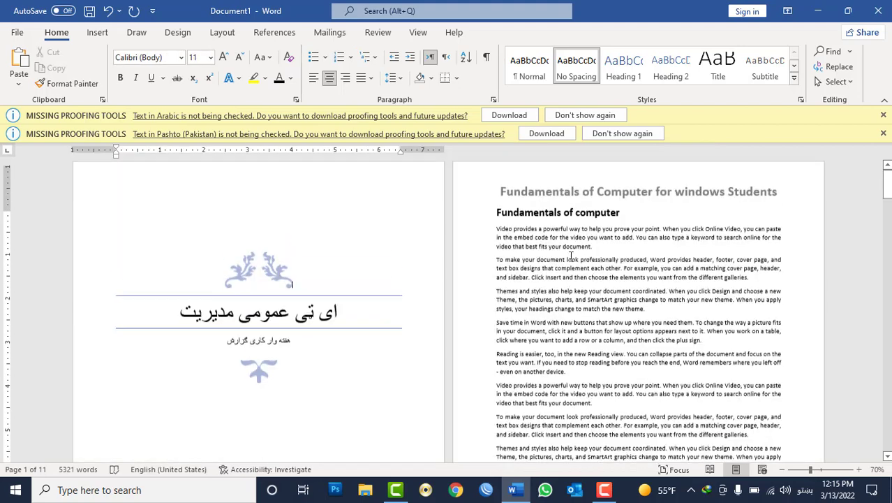
scroll(250, 221, down, 3)
scroll(250, 221, down, 3)
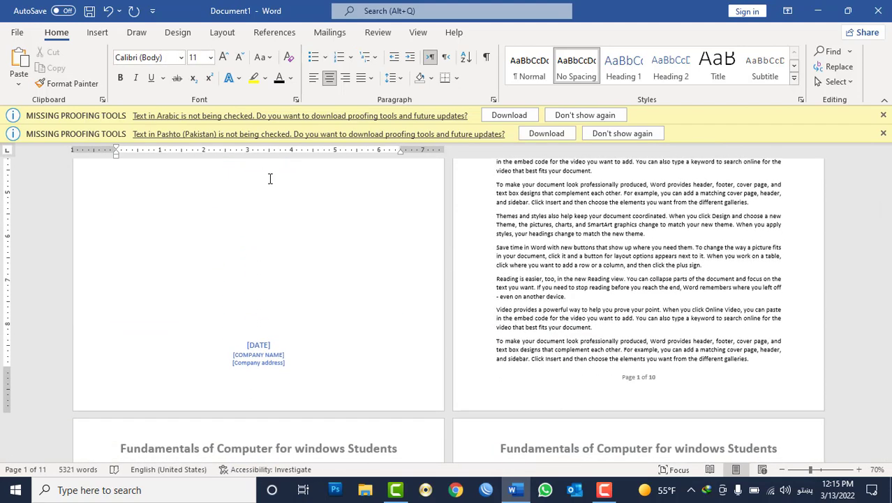
- Replace the cover's date placeholder with March 13, 2022 and centre it
click(258, 348)
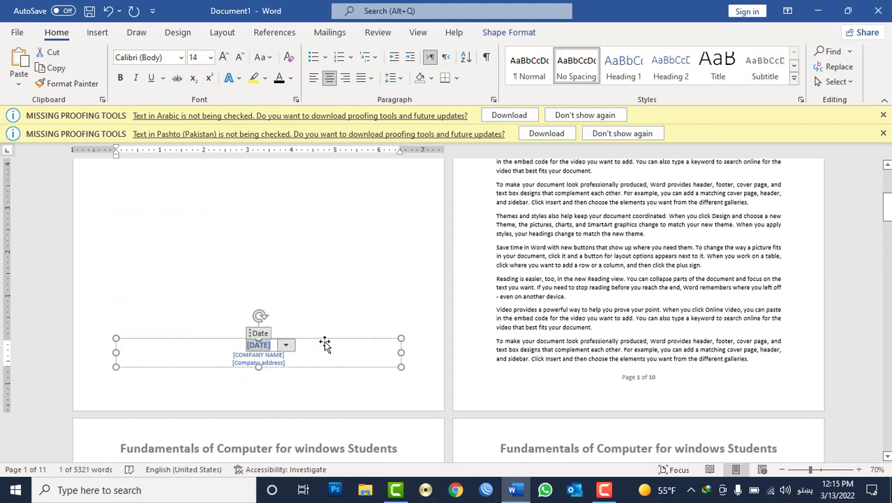
key(alt+shift)
key(BackSpace)
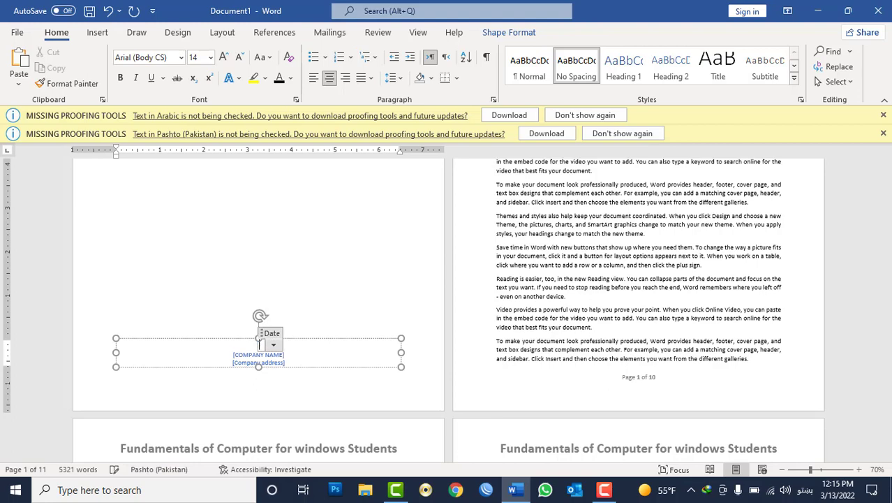
key(ctrl+s)
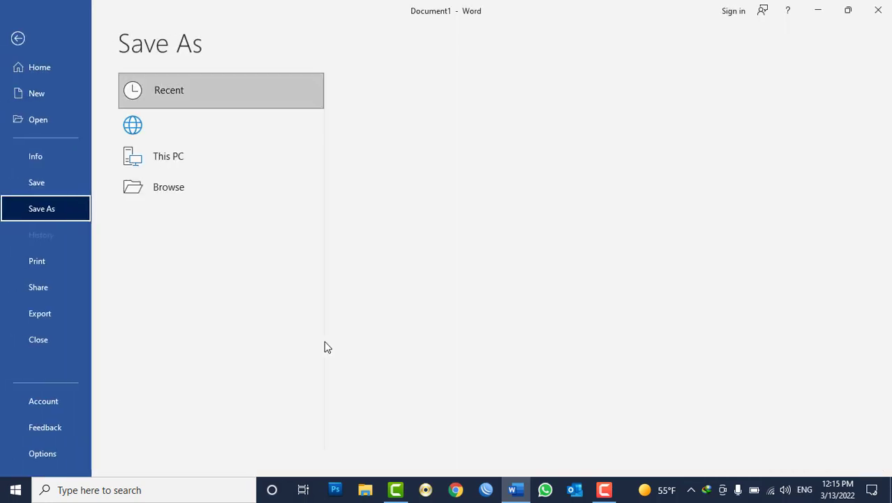
key(Escape)
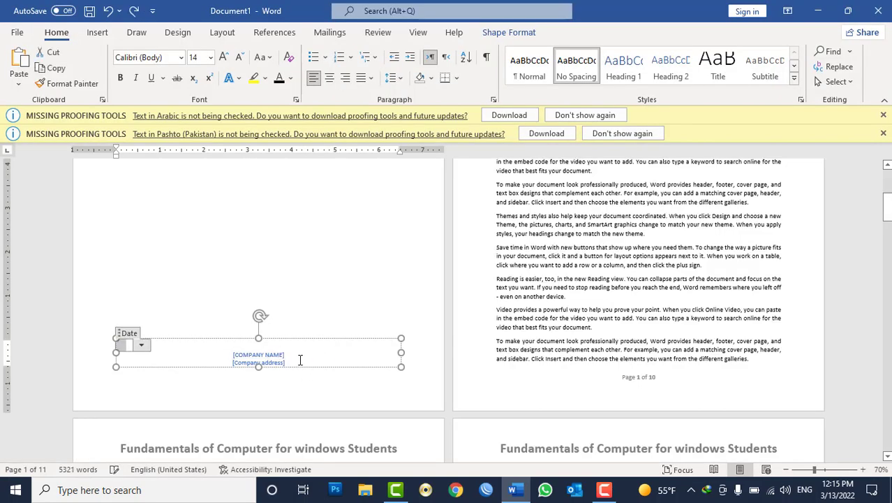
key(ctrl+e)
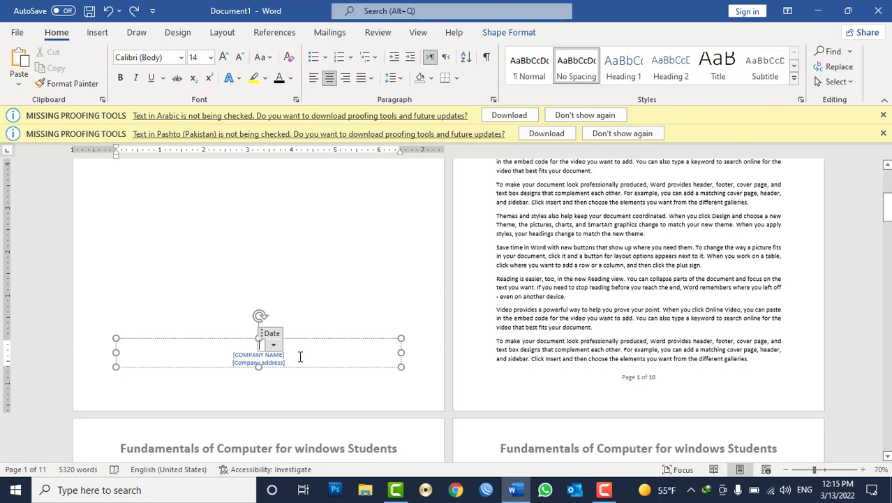
text(3-)
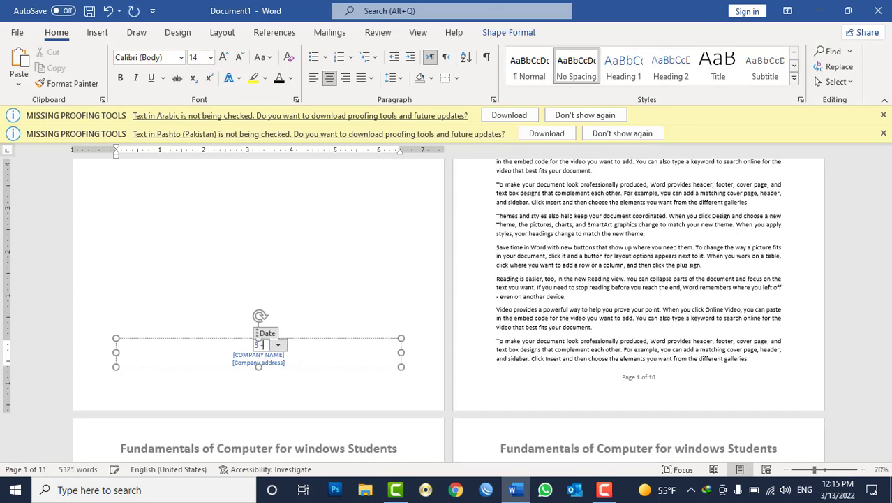
text(13)
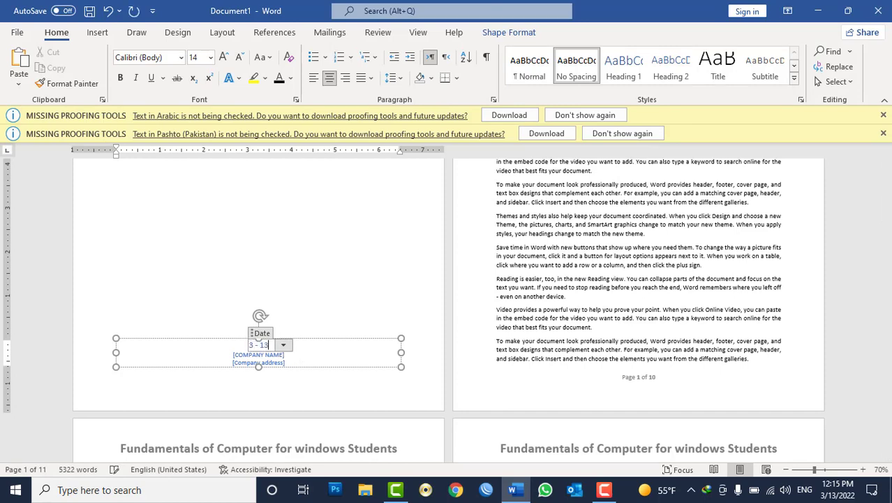
text( -)
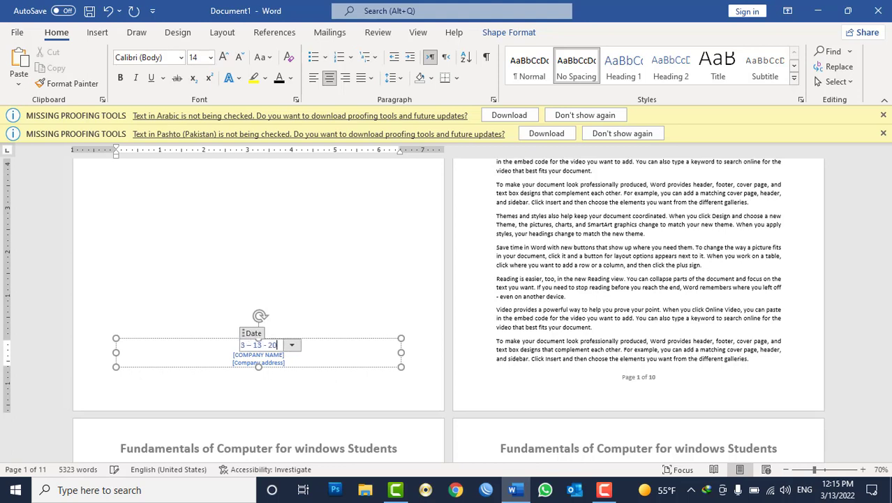
text( 20)
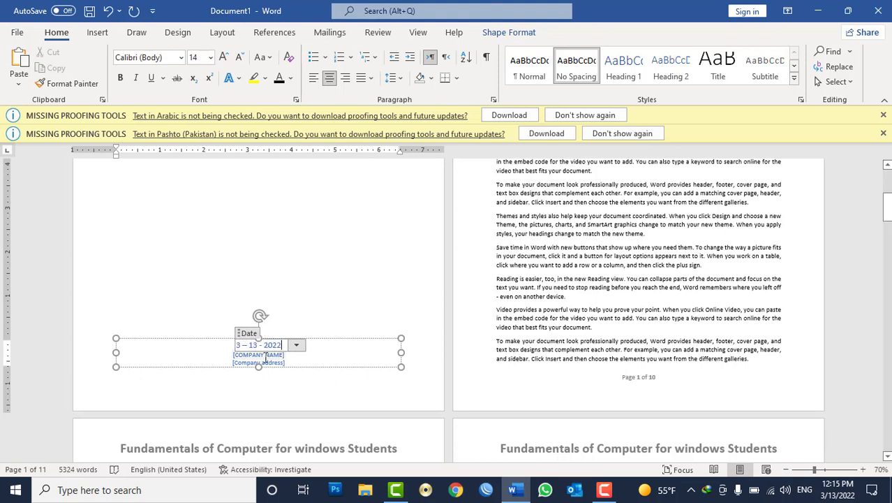
- Enter INTERCONTINENTAL HOTEL KABUL as the company name and fill in the company address
click(264, 356)
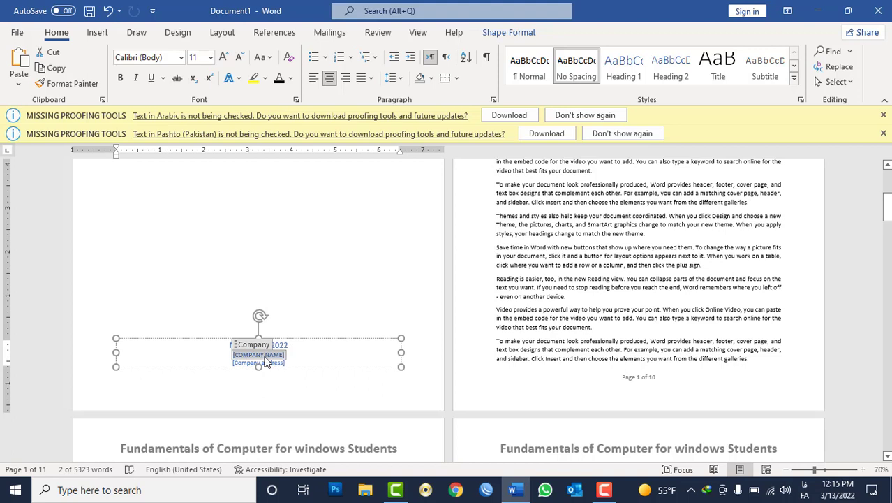
text(INT)
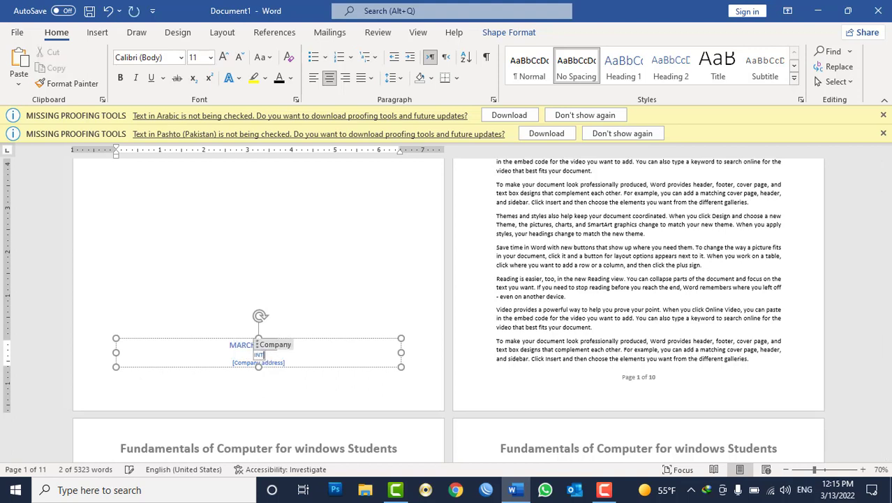
text(ERCONTINENTAL)
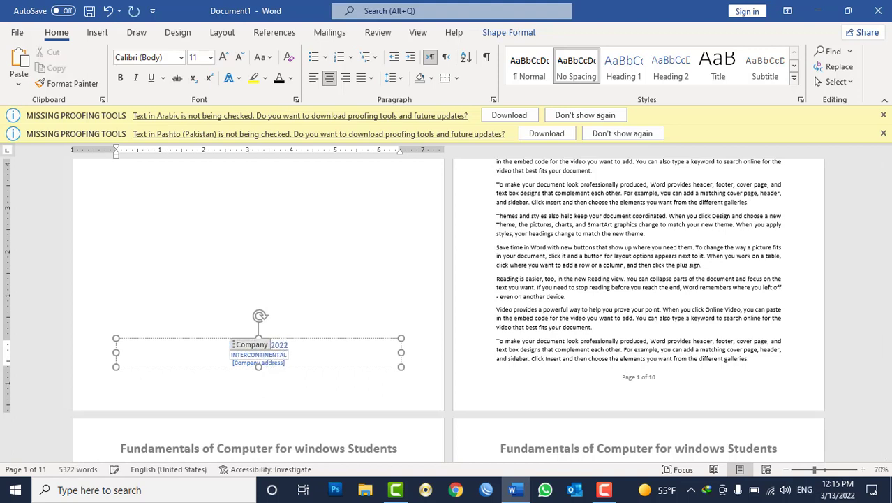
text( HOTEL K)
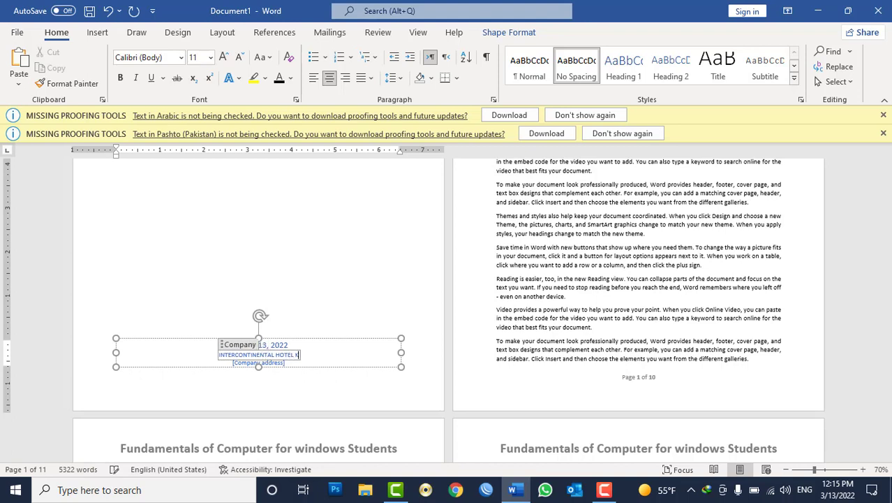
text(ABUL)
click(260, 363)
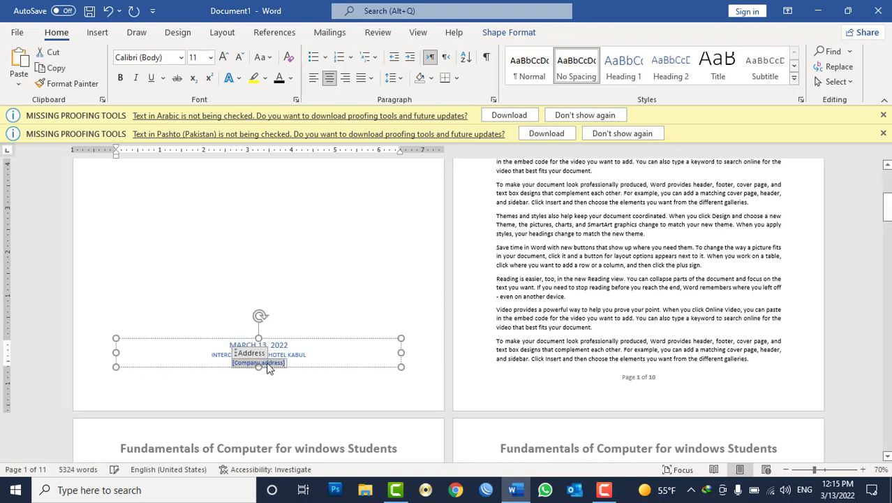
text(District)
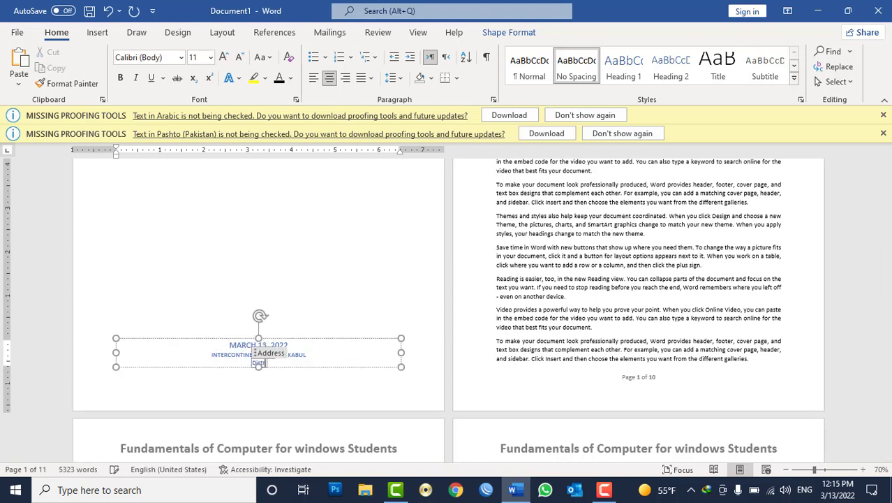
text(,)
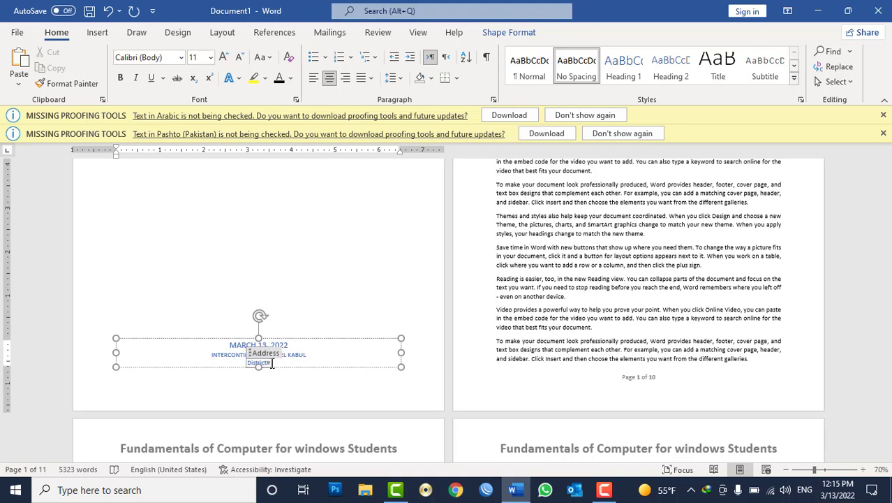
text(2, Kabul Afg)
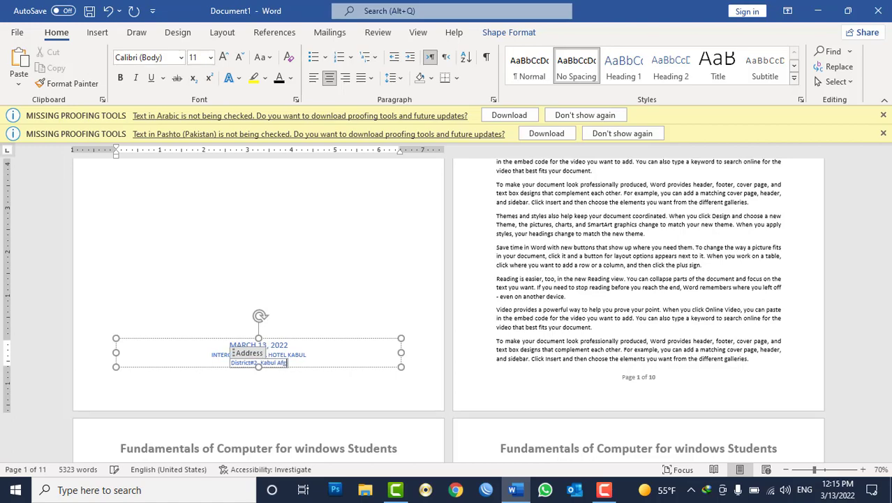
text(hanistan)
- Draw a Half Frame shape in the cover page's top-left corner
click(286, 310)
scroll(286, 300, up, 3)
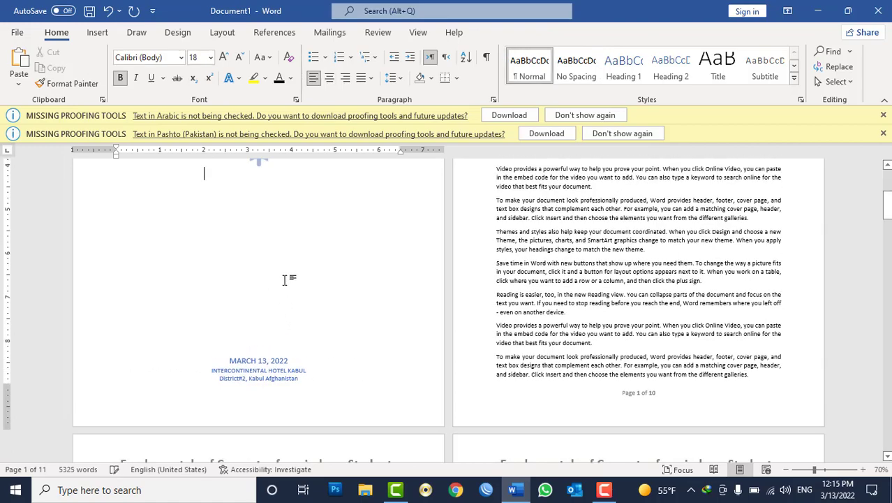
ctrl+scroll(284, 280, down, 3)
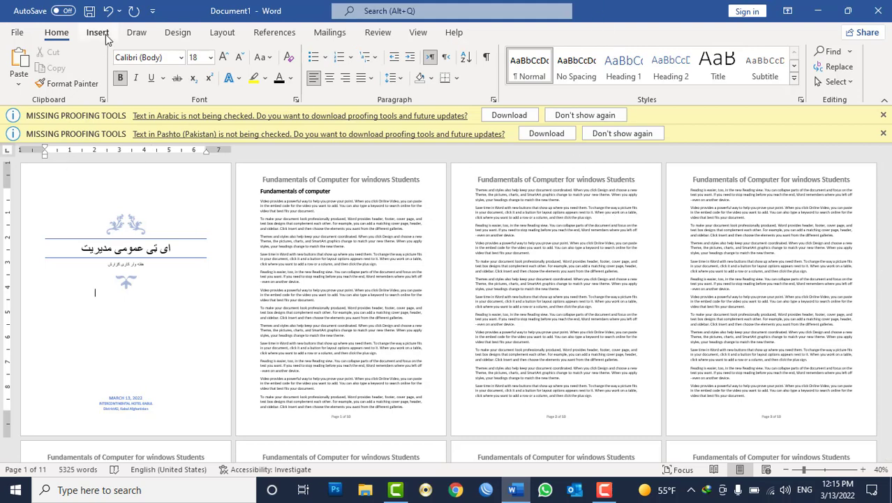
click(97, 33)
click(195, 54)
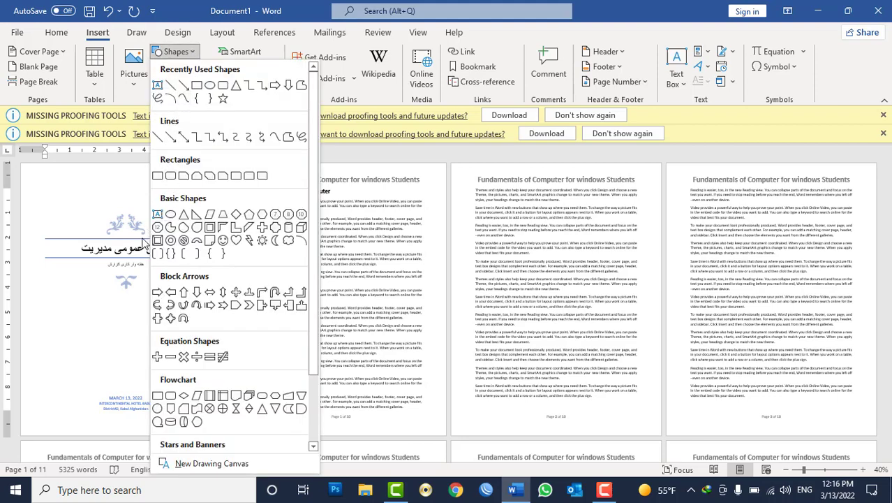
click(224, 228)
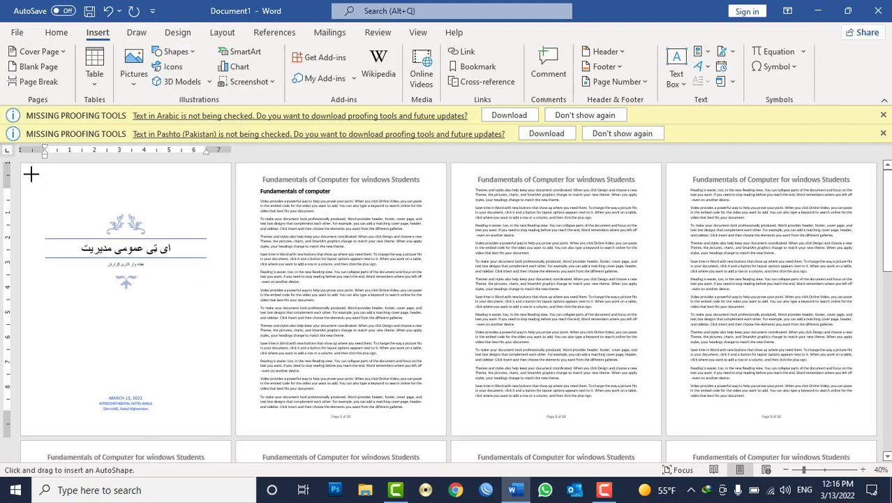
mouse_move(31, 173)
mouse_down()
mouse_move(109, 249)
mouse_move(69, 215)
mouse_up()
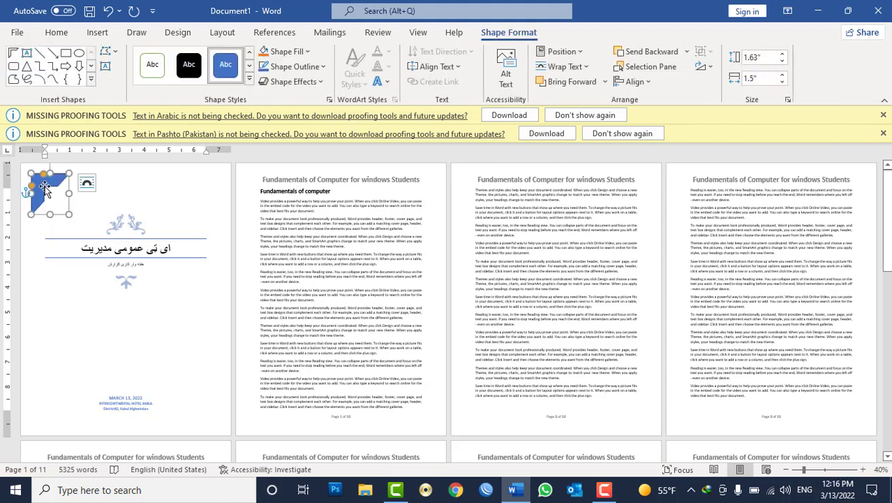
- Place a second half-frame in the bottom-right corner, rotated to fit
mouse_move(44, 187)
mouse_down()
mouse_move(176, 416)
mouse_move(186, 391)
mouse_up()
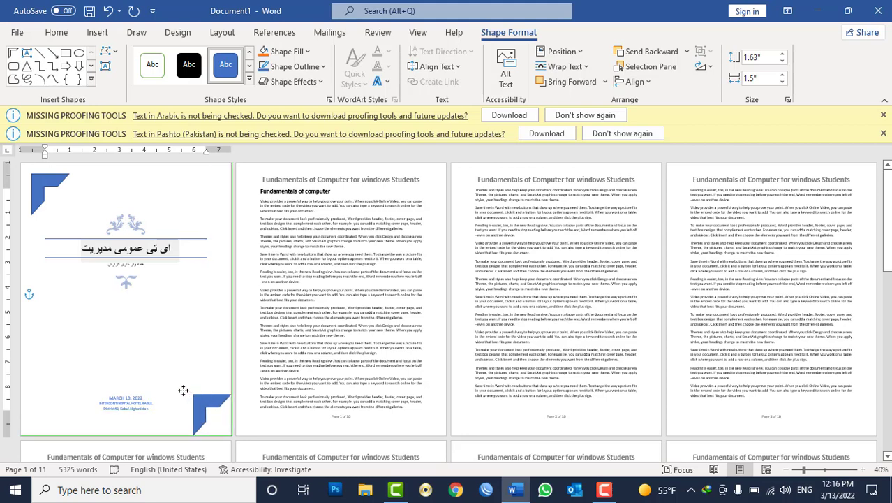
mouse_move(212, 378)
mouse_down()
mouse_move(219, 424)
mouse_move(212, 448)
mouse_move(203, 401)
mouse_move(190, 429)
mouse_move(211, 429)
mouse_move(211, 417)
mouse_up()
click(218, 432)
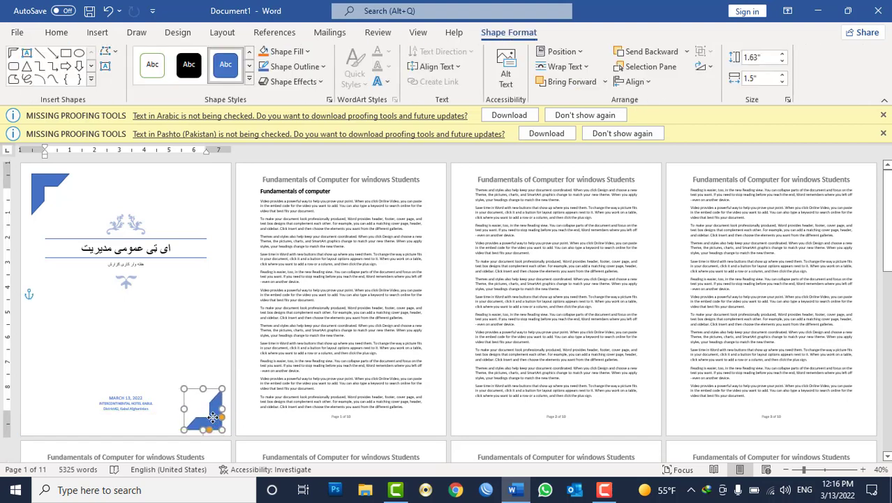
click(166, 320)
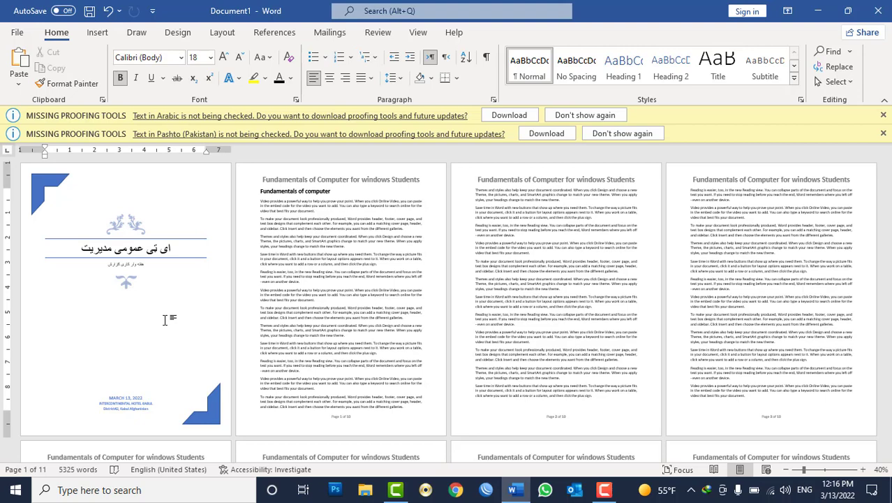
- Draw a straight vertical line and position it along the cover page's right side
click(98, 32)
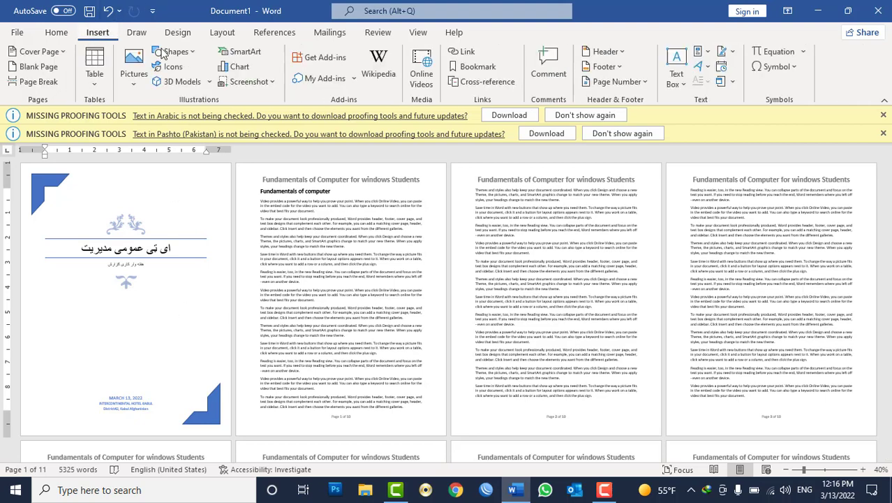
click(193, 55)
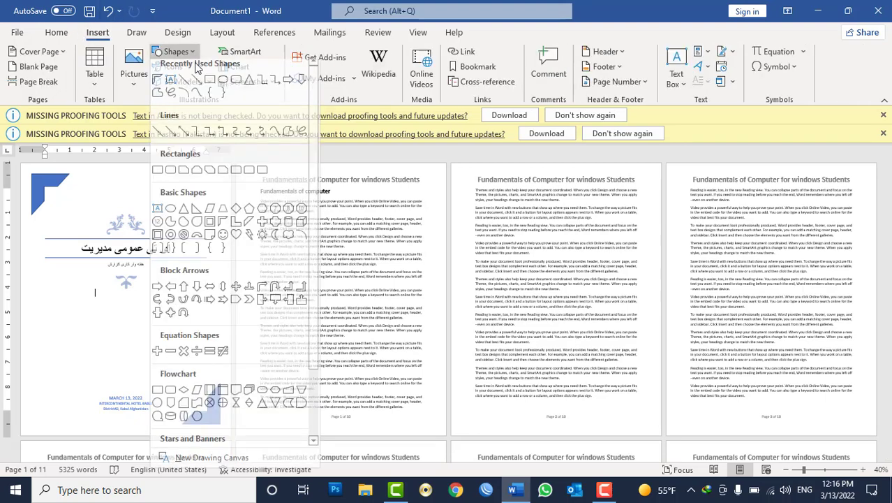
click(158, 138)
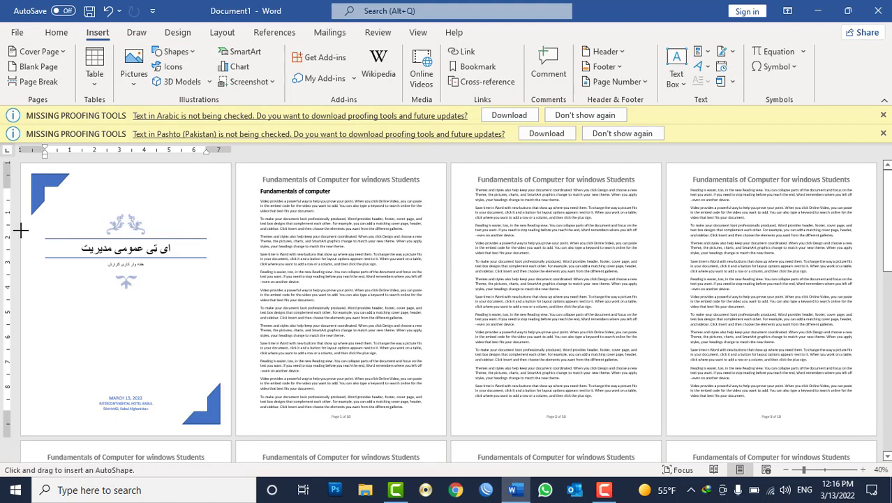
drag(36, 222, 27, 390)
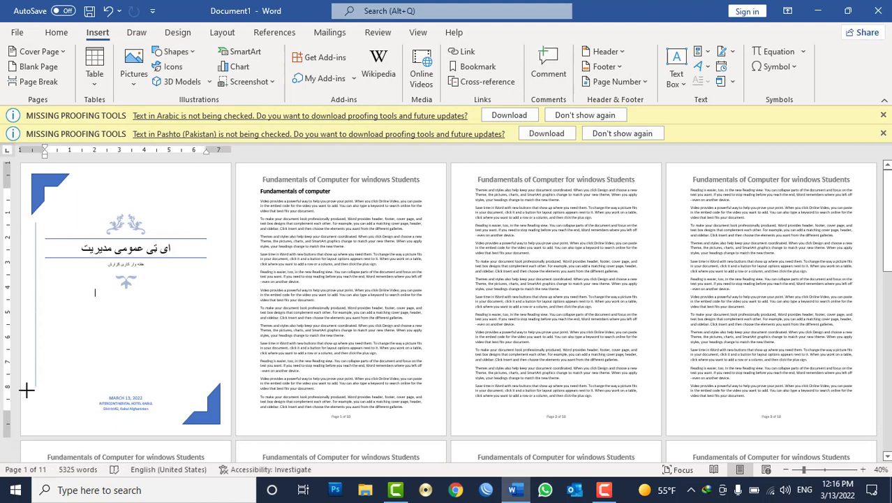
drag(26, 404, 26, 403)
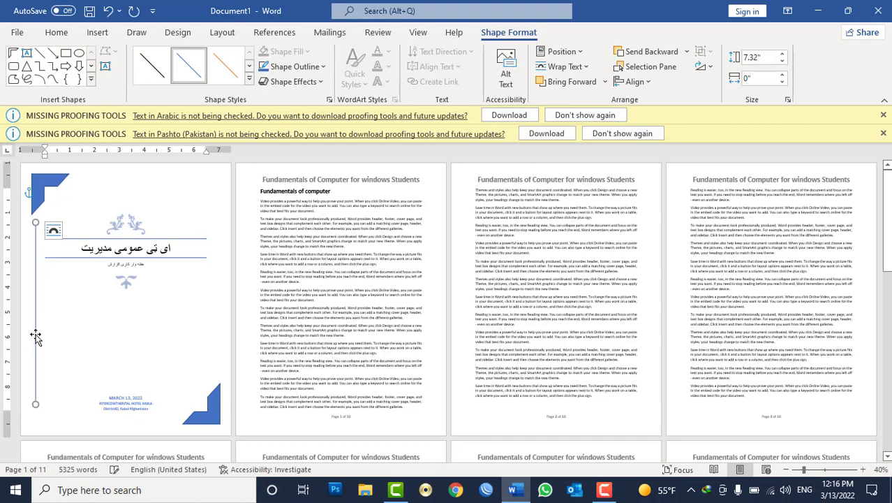
drag(35, 336, 210, 317)
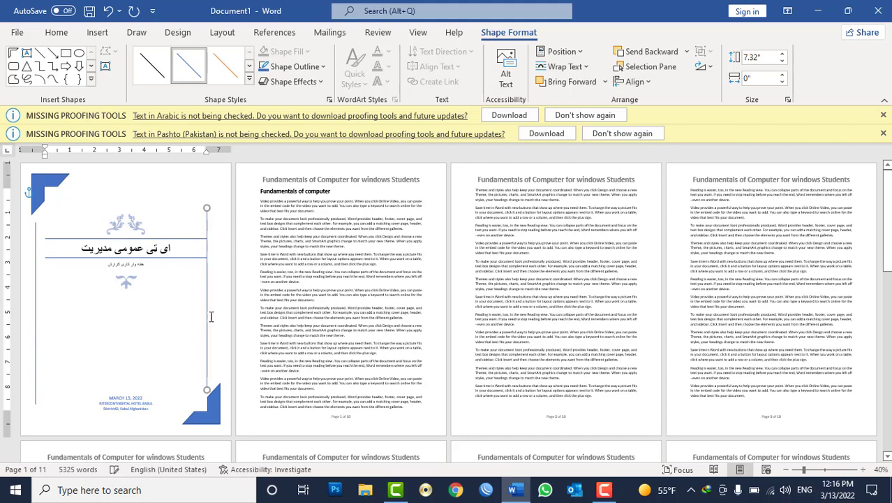
key(Right)
key(Right)
key(Right)
key(Right)
key(Right)
key(Right)
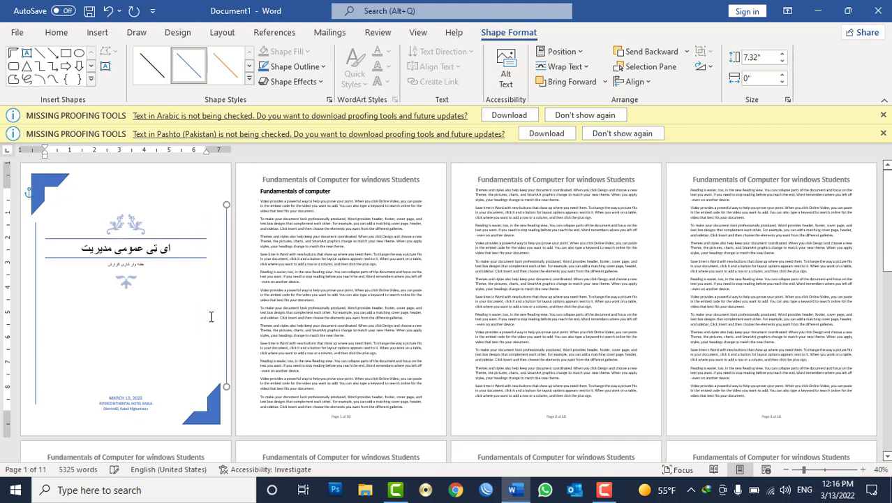
key(Left)
key(Left)
key(Left)
key(Left)
key(Left)
key(Left)
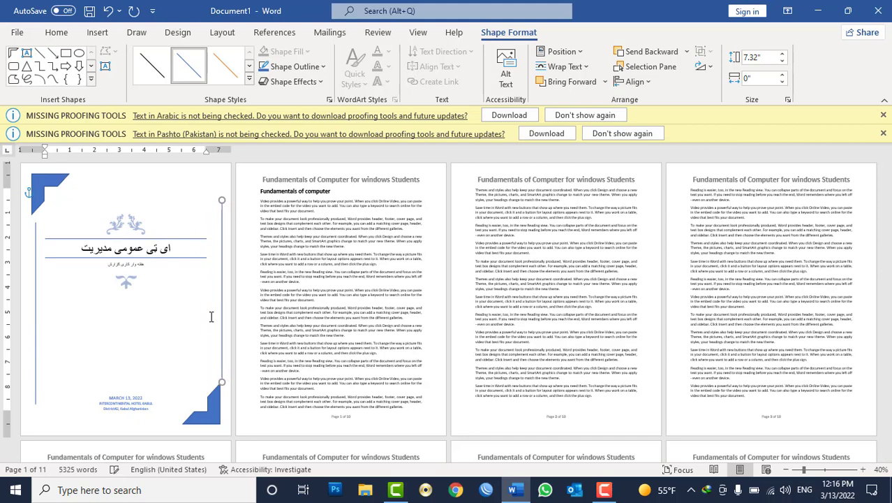
key(Left)
key(Left)
key(Left)
key(Left)
key(Left)
key(Left)
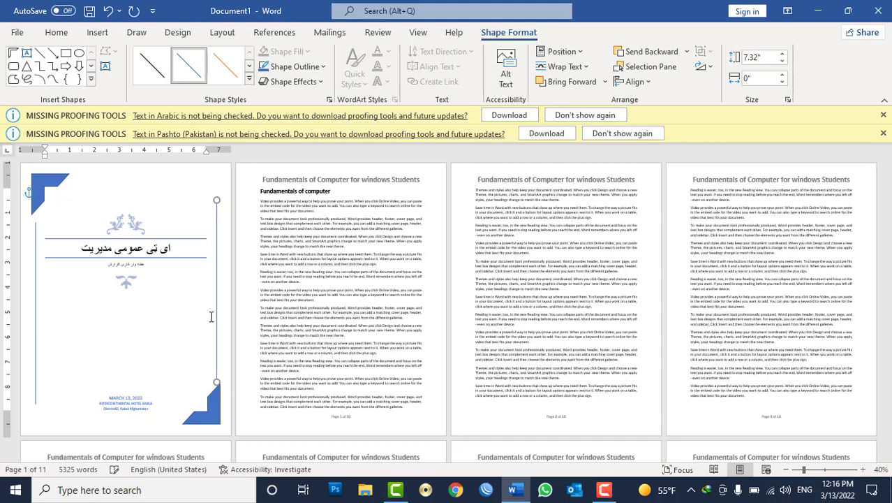
click(160, 329)
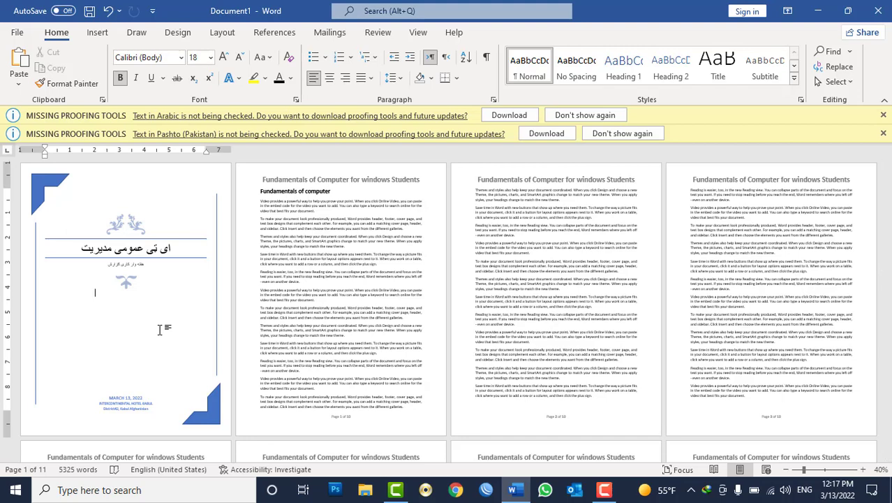
- Browse the Cover Page gallery without choosing, then dismiss the Arabic and Pashto proofing warnings
click(98, 35)
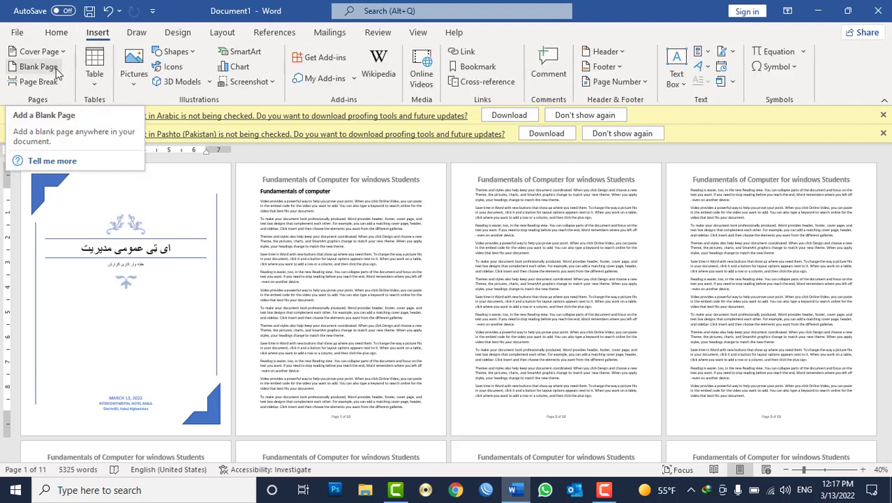
click(63, 52)
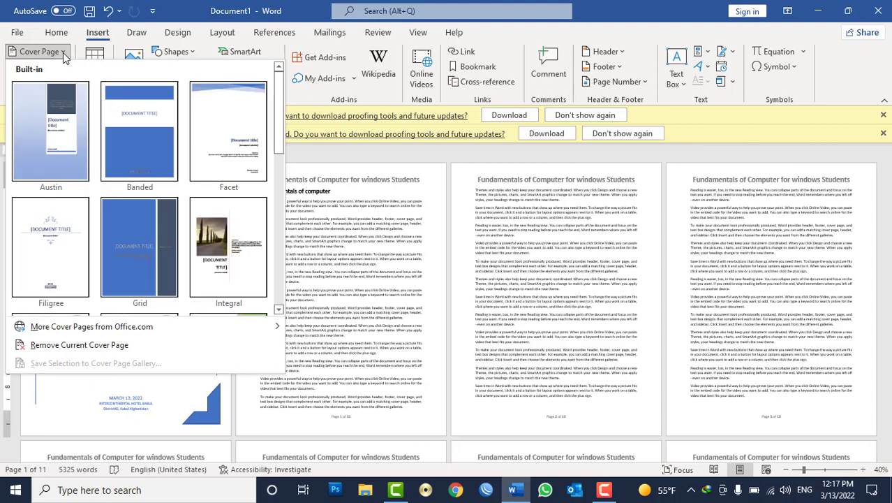
click(387, 240)
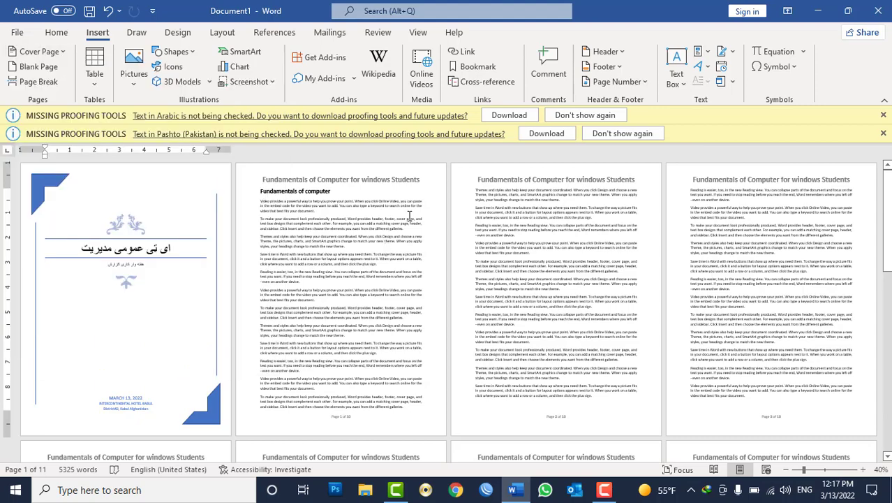
click(883, 115)
click(883, 115)
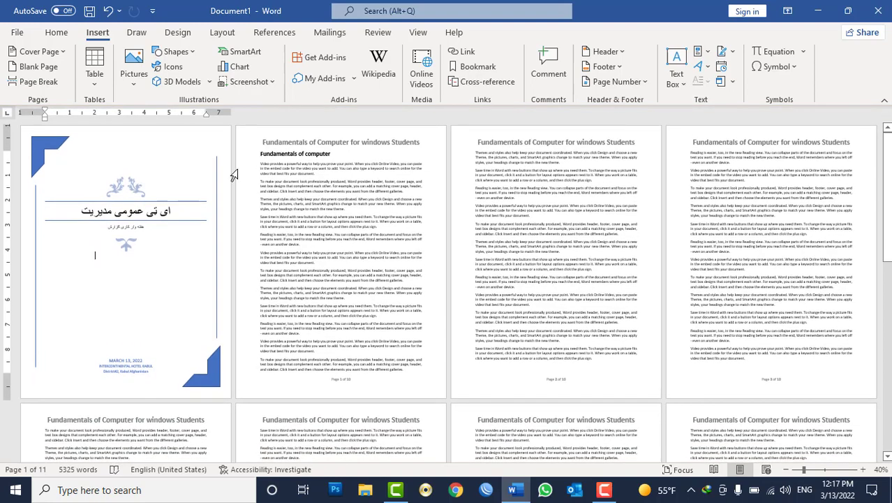
- Select the body text from 'Fundamentals of computer' to the end
ctrl+scroll(139, 226, up, 4)
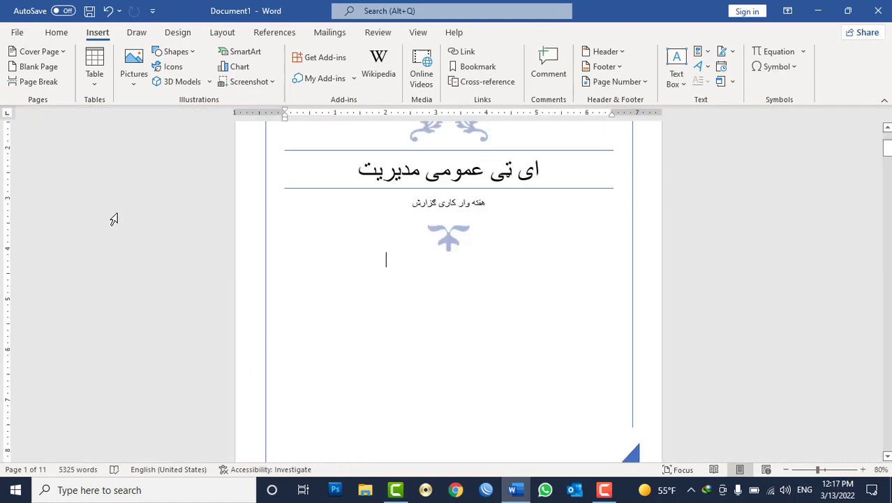
scroll(478, 207, down, 3)
scroll(408, 310, down, 2)
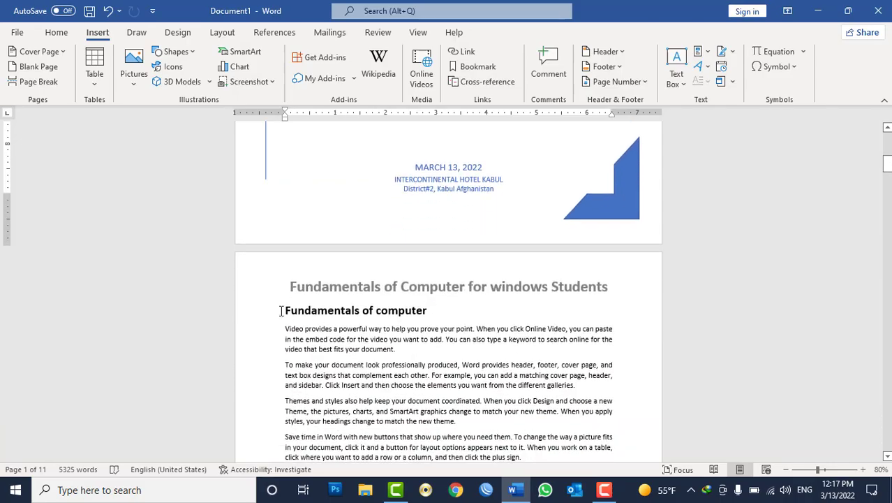
drag(283, 310, 579, 496)
- Delete the selected body text, the header title and the footer page number
key(Delete)
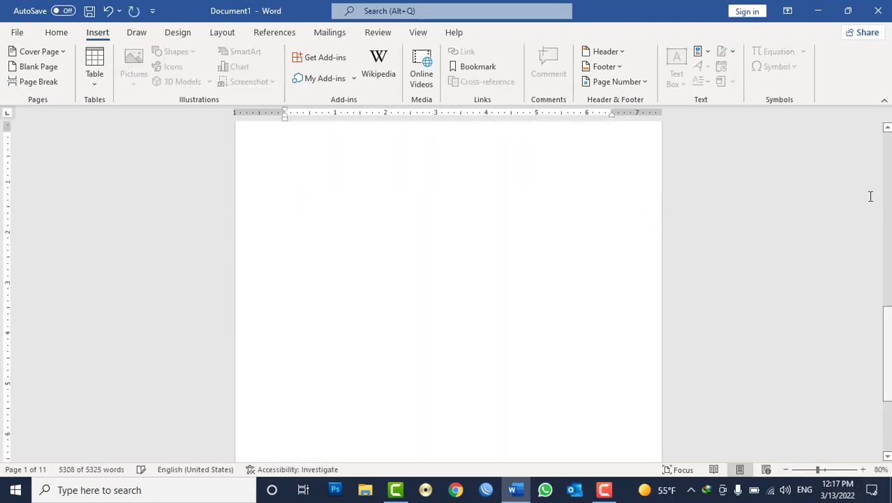
scroll(478, 274, up, 3)
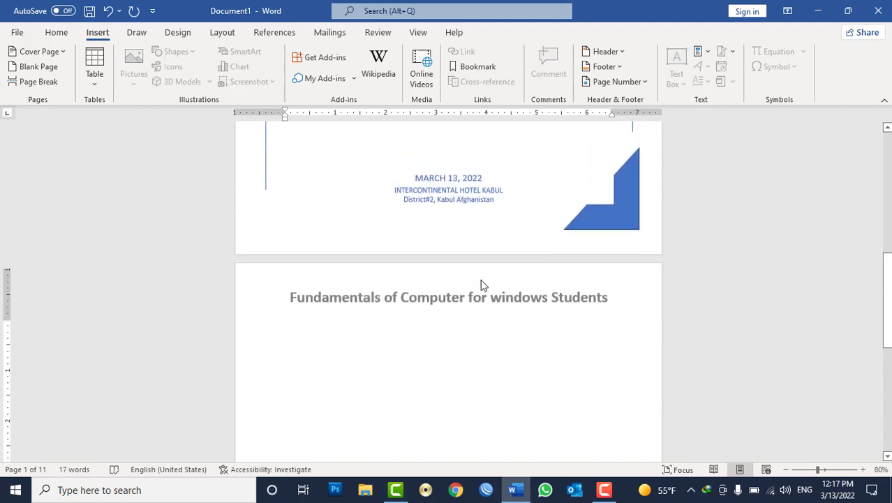
double_click(459, 303)
triple_click(459, 303)
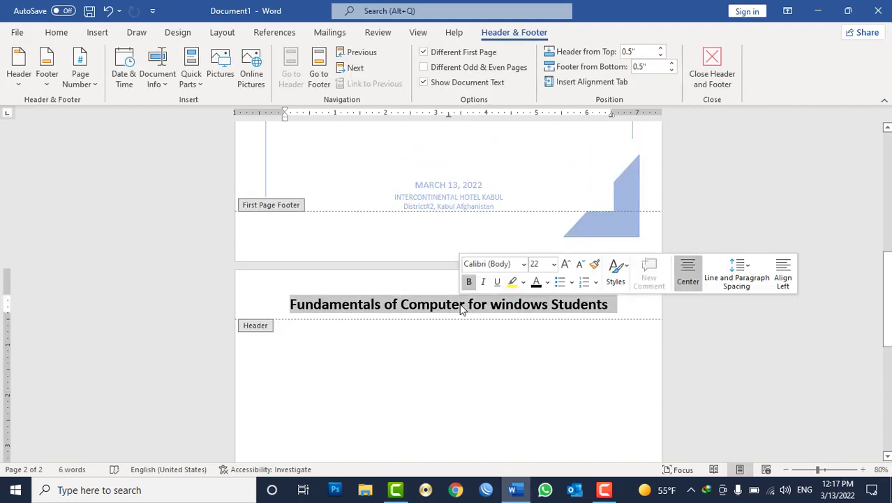
key(Delete)
scroll(478, 377, down, 10)
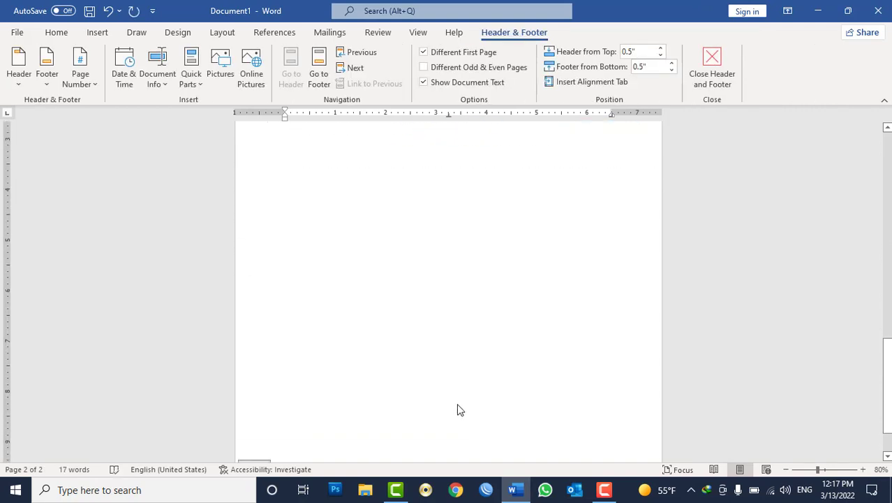
triple_click(444, 417)
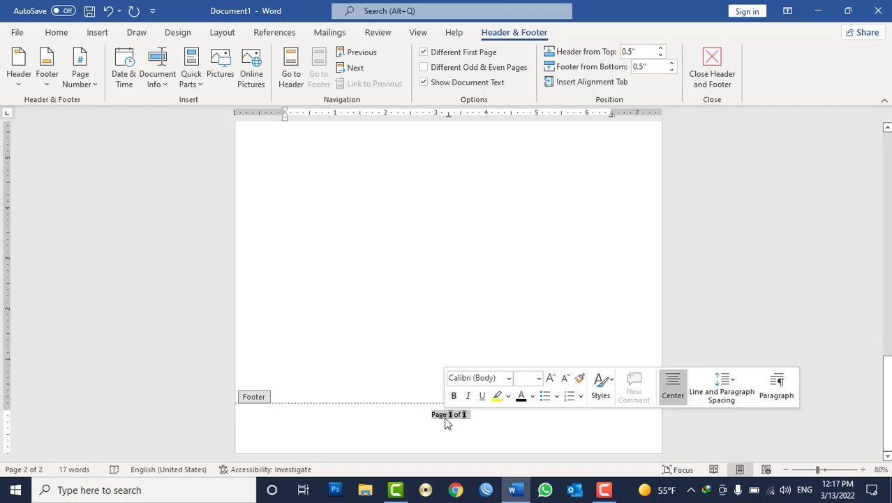
key(Delete)
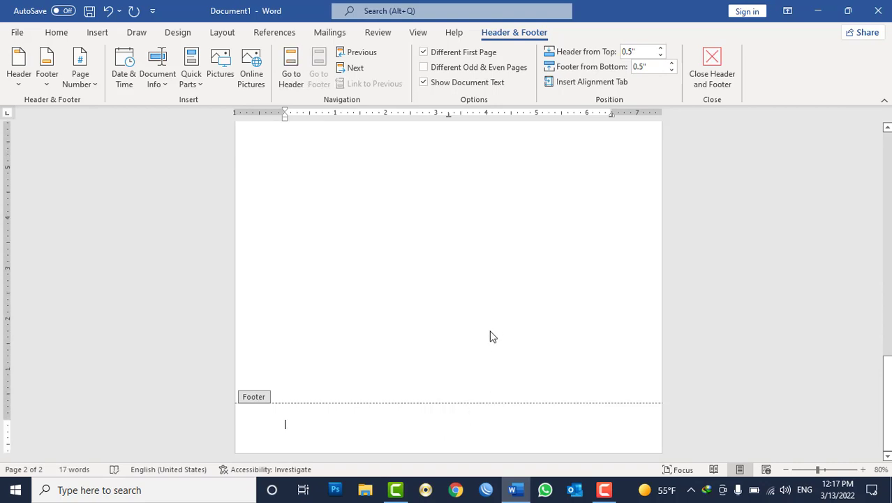
double_click(488, 335)
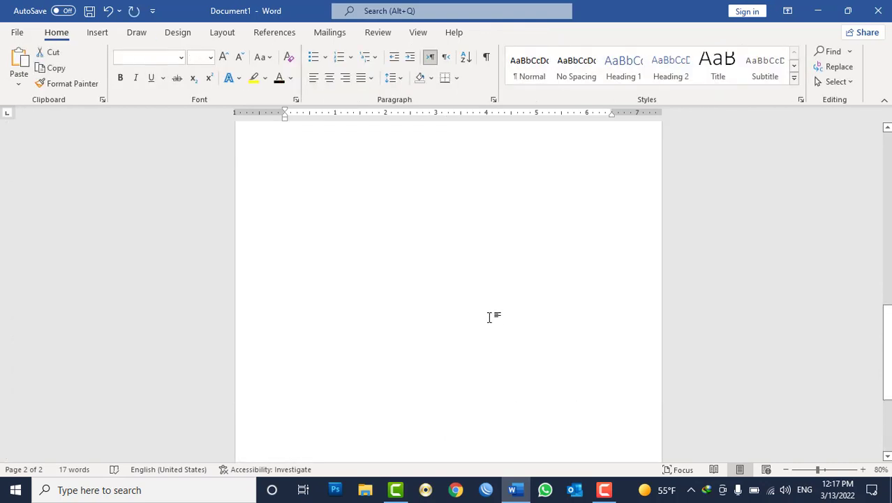
- Remove the empty page after the cover page
scroll(488, 321, up, 5)
scroll(497, 293, up, 3)
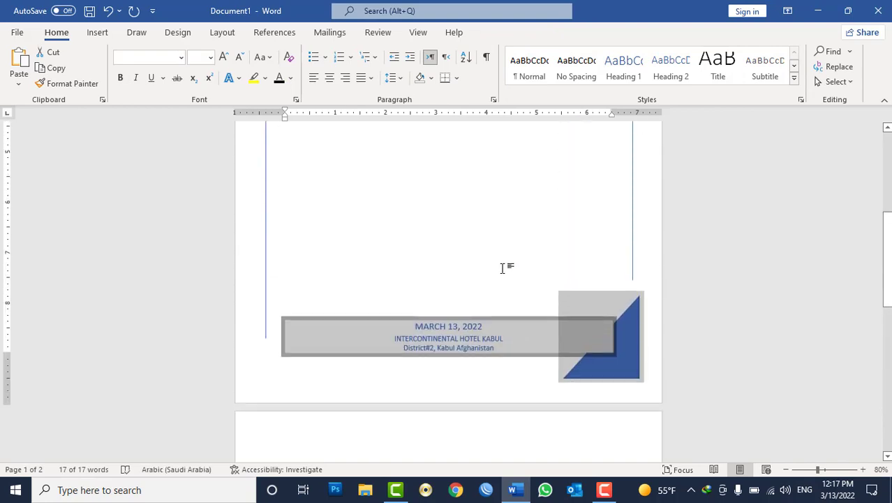
click(504, 248)
key(BackSpace)
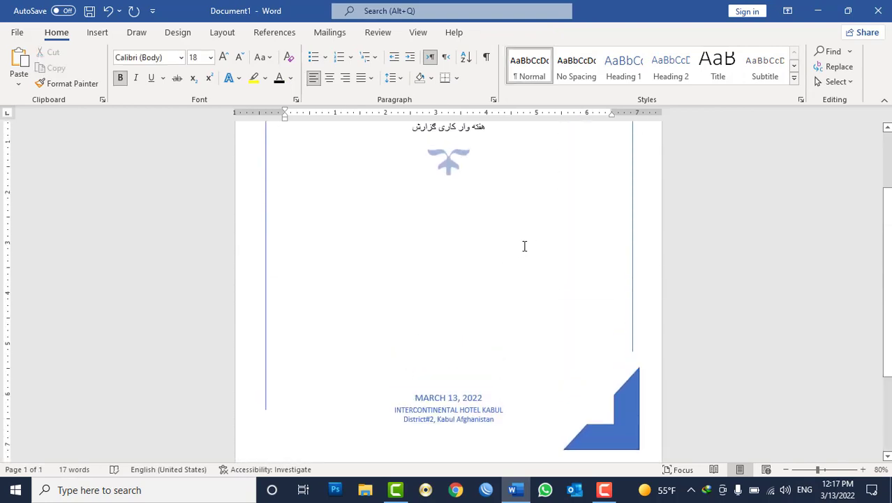
scroll(517, 247, up, 5)
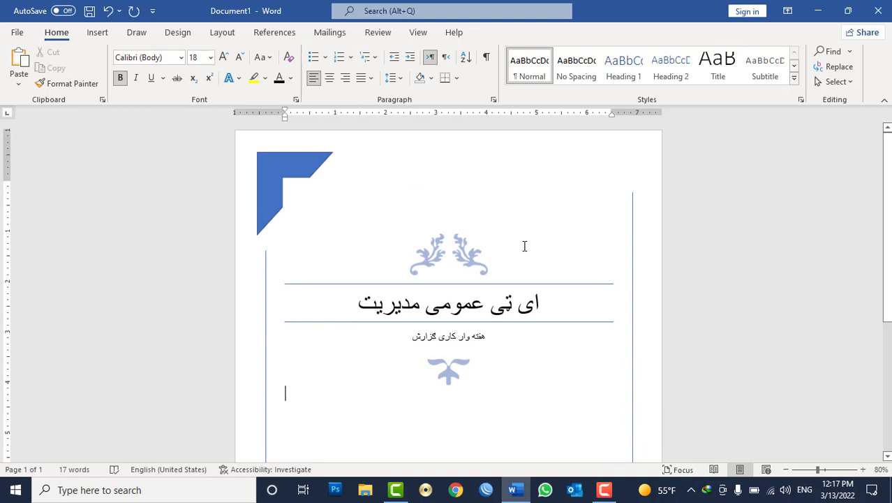
- Save the whole cover page to the Cover Page gallery as 'My Style' under Built-in
key(ctrl+a)
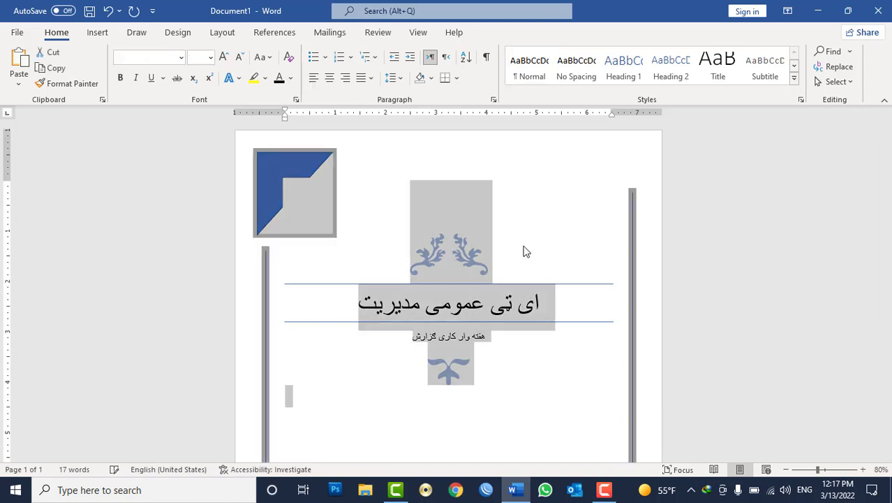
click(96, 34)
click(62, 49)
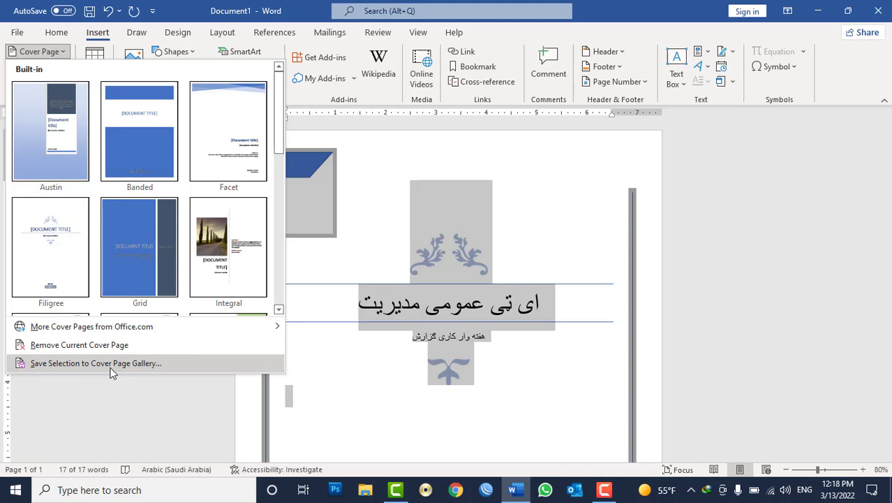
click(154, 363)
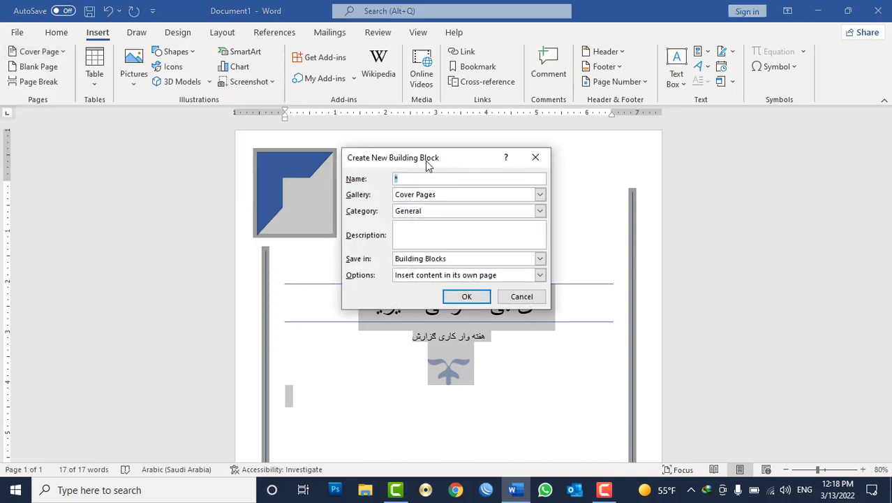
text(My Style)
click(540, 194)
click(540, 195)
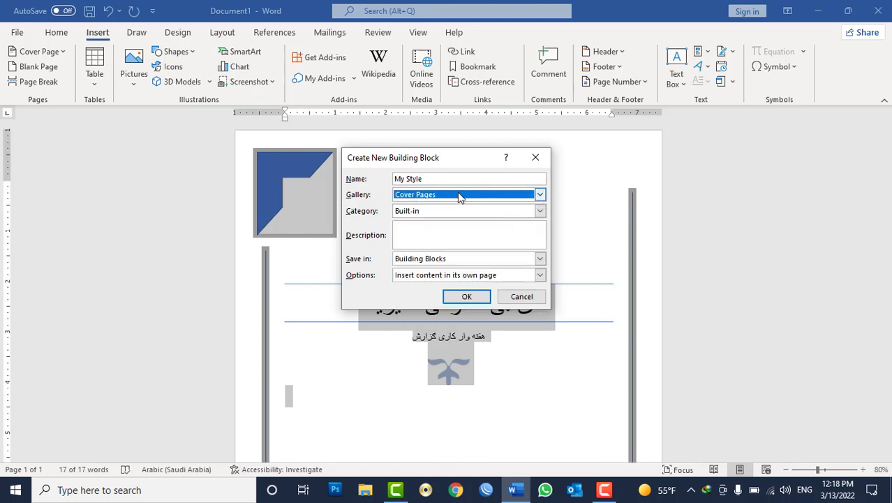
click(460, 297)
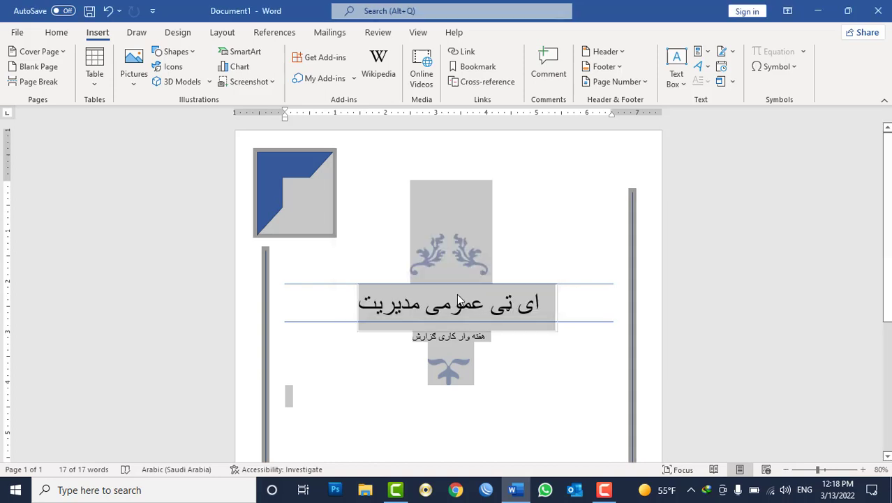
click(534, 221)
scroll(534, 221, down, 5)
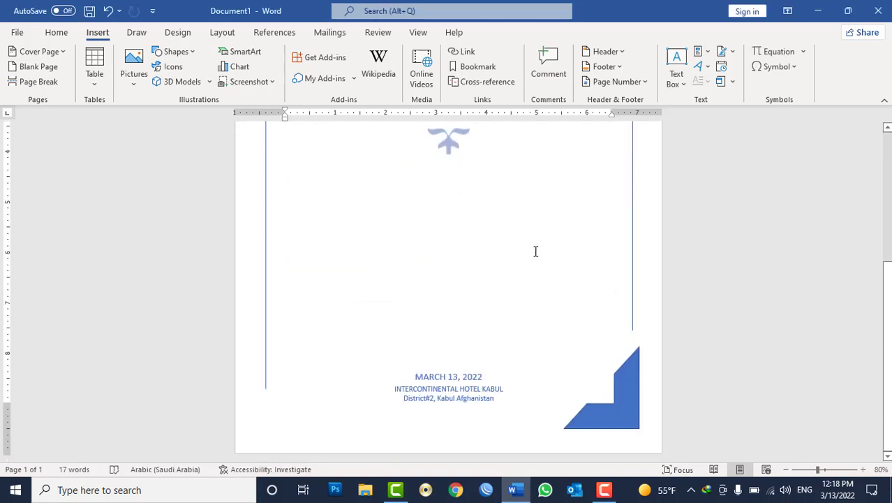
scroll(528, 317, down, 2)
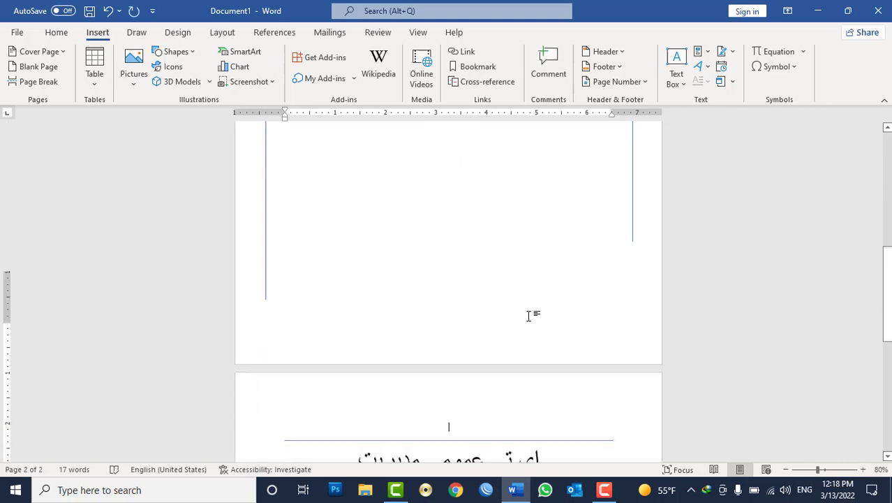
- Insert the 'My Style' cover page from the Cover Page gallery into Document2
scroll(528, 315, down, 6)
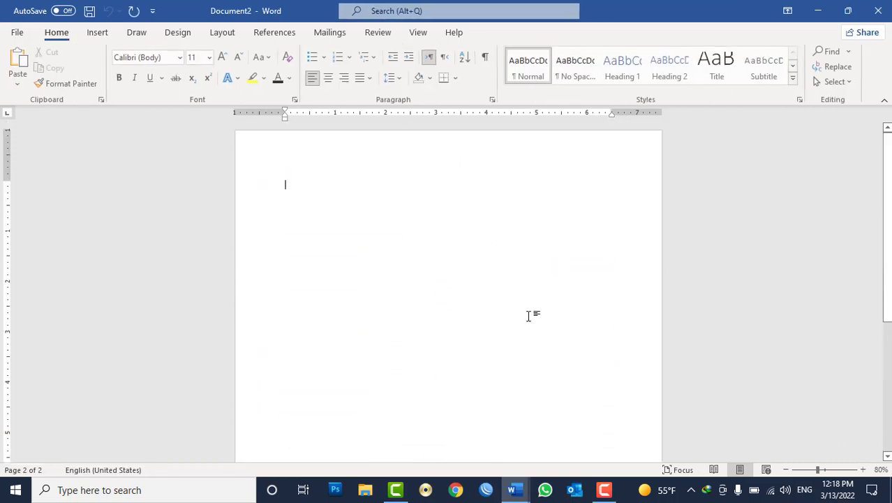
click(98, 33)
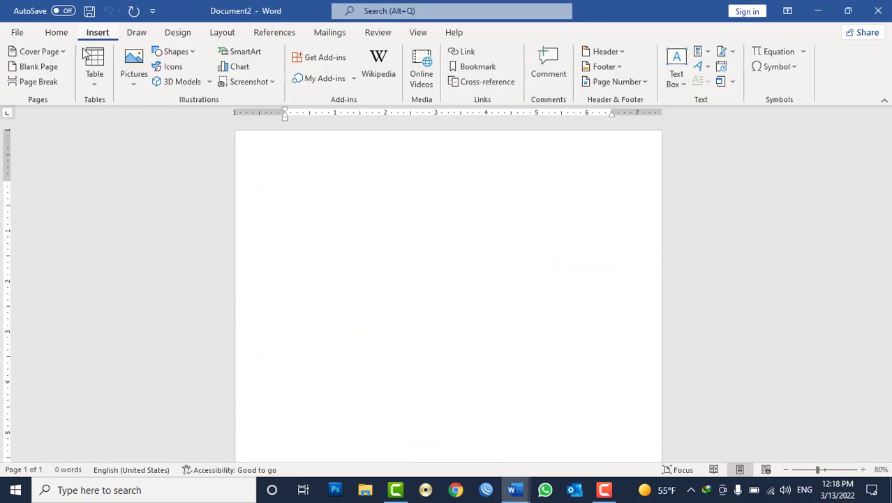
click(62, 51)
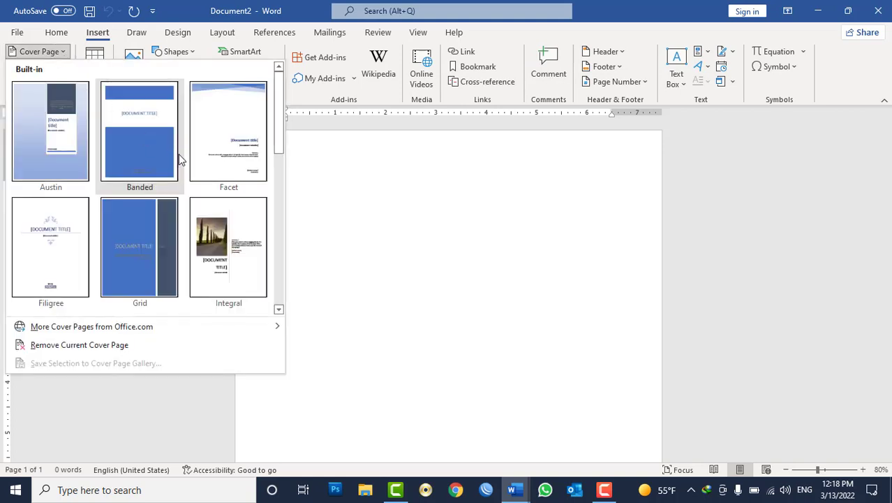
scroll(86, 221, down, 3)
scroll(86, 221, down, 1)
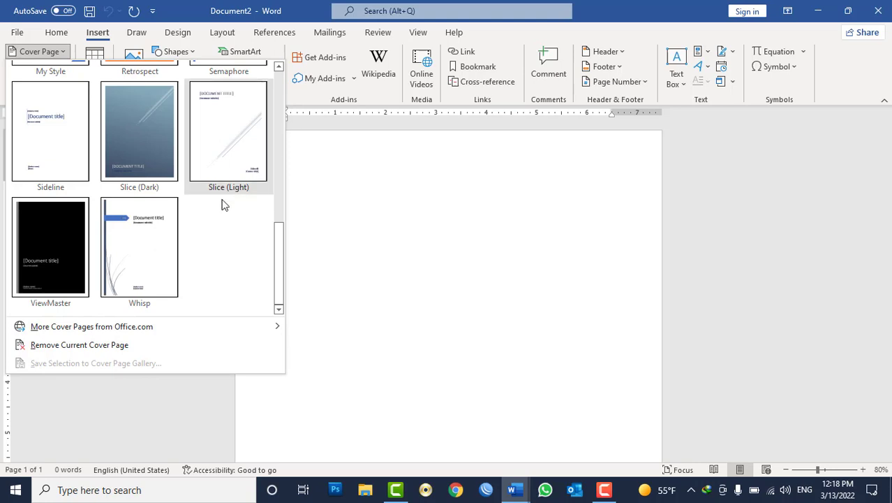
scroll(219, 202, up, 5)
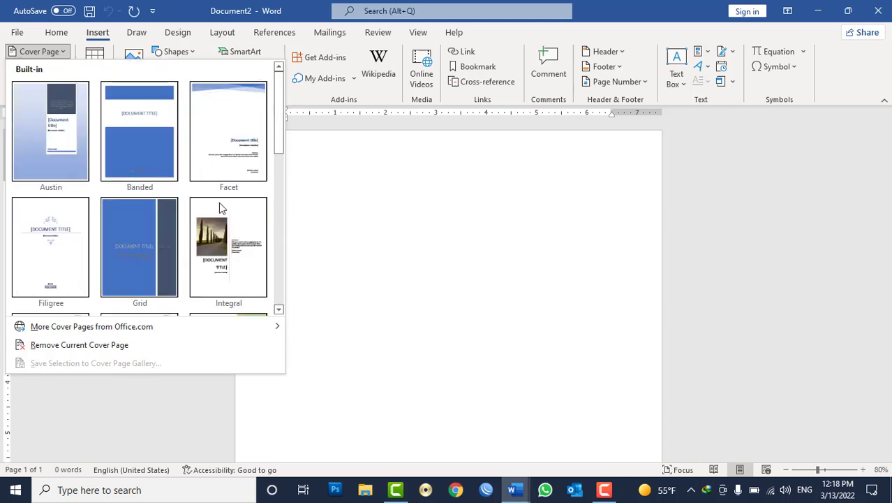
scroll(219, 206, down, 3)
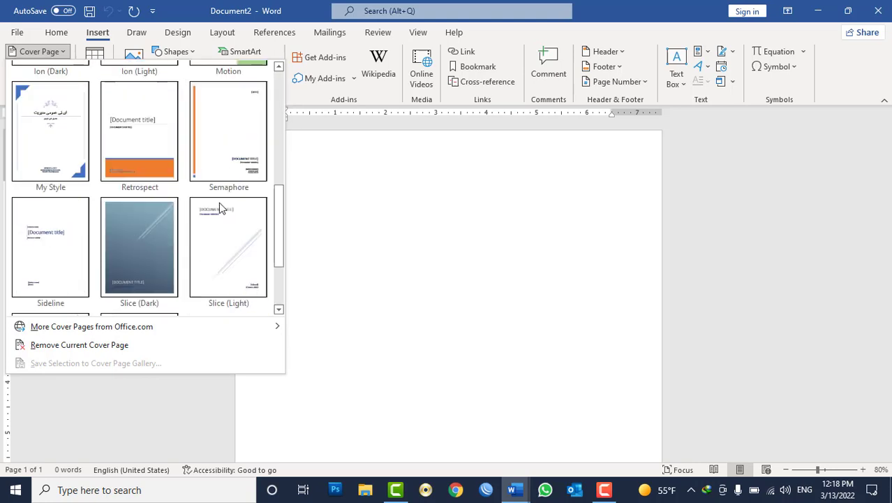
click(50, 148)
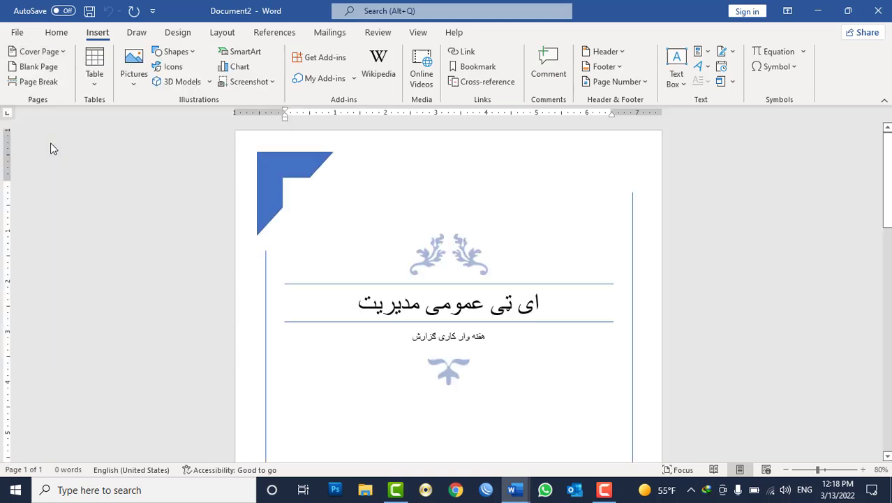
scroll(472, 270, down, 1)
scroll(472, 268, down, 2)
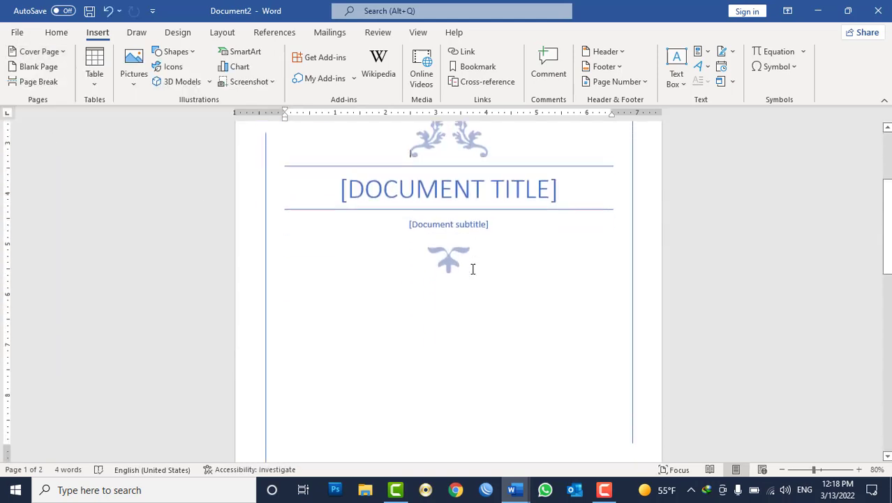
scroll(472, 267, down, 2)
scroll(472, 266, up, 5)
scroll(358, 256, up, 1)
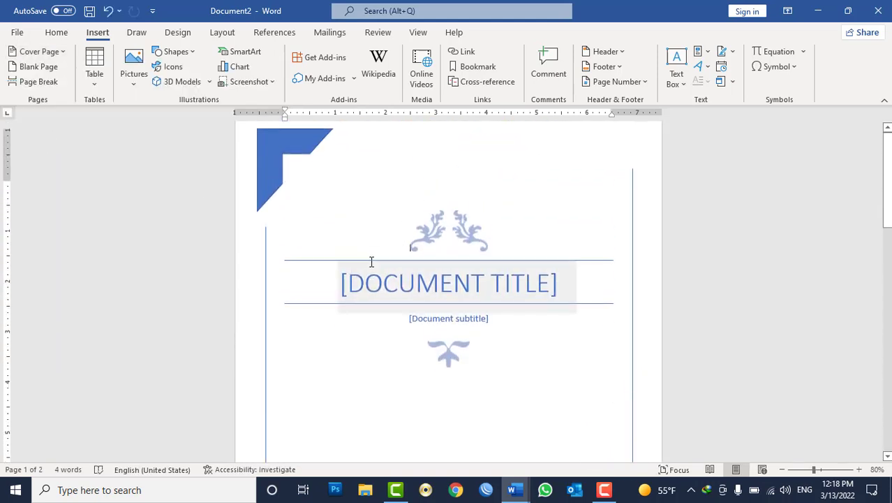
scroll(335, 238, up, 1)
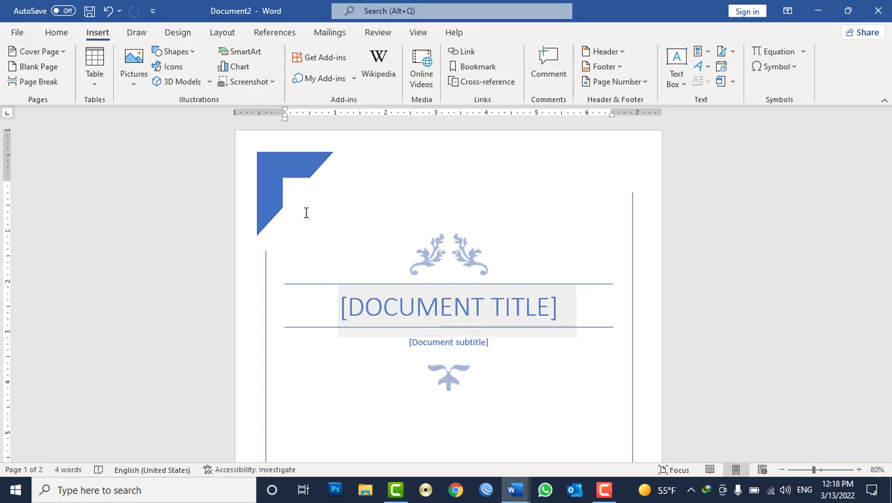
- Close both cover page documents without saving
click(420, 209)
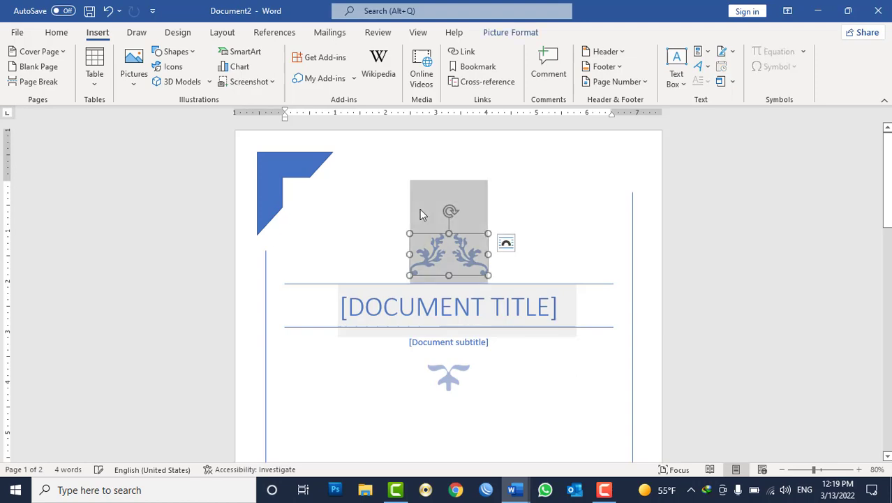
key(ctrl+w)
key(n)
key(ctrl+w)
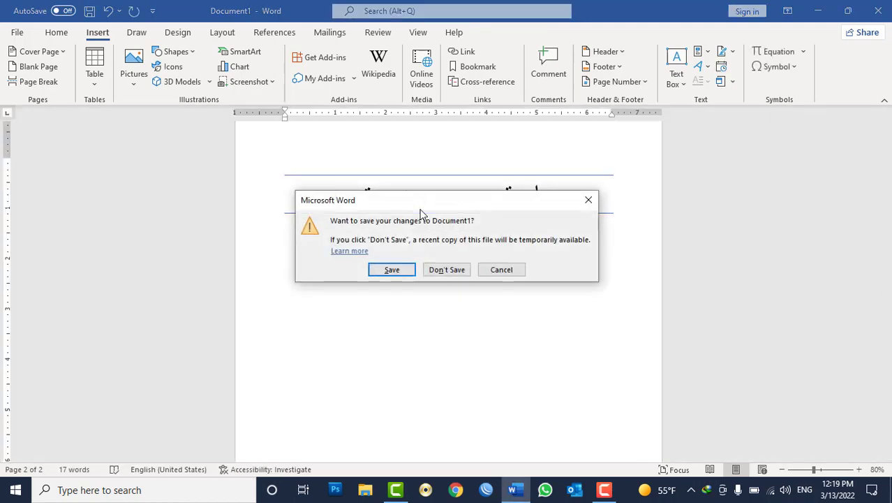
key(n)
- Create a new document filled with sample paragraphs using =rand()
key(ctrl+n)
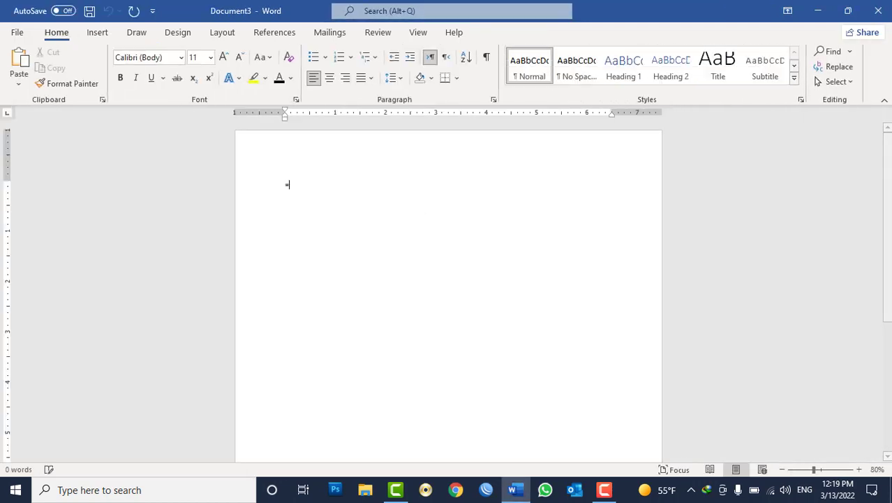
text(=rand())
key(Return)
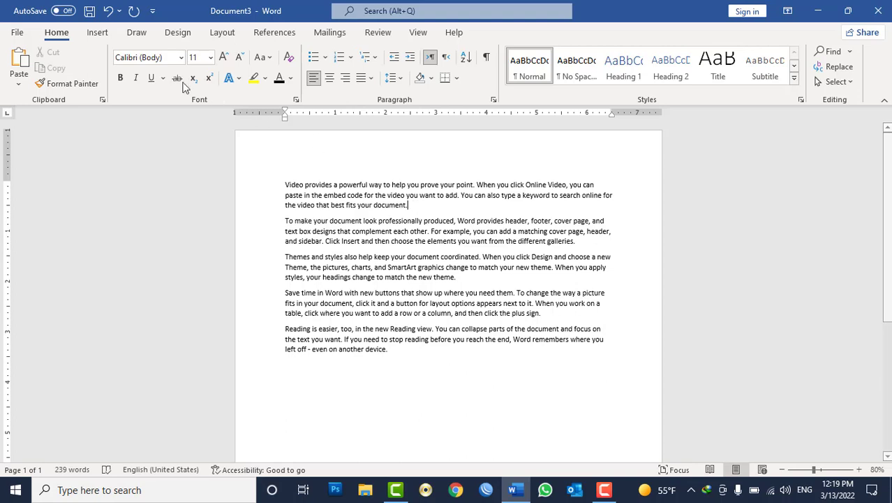
click(97, 32)
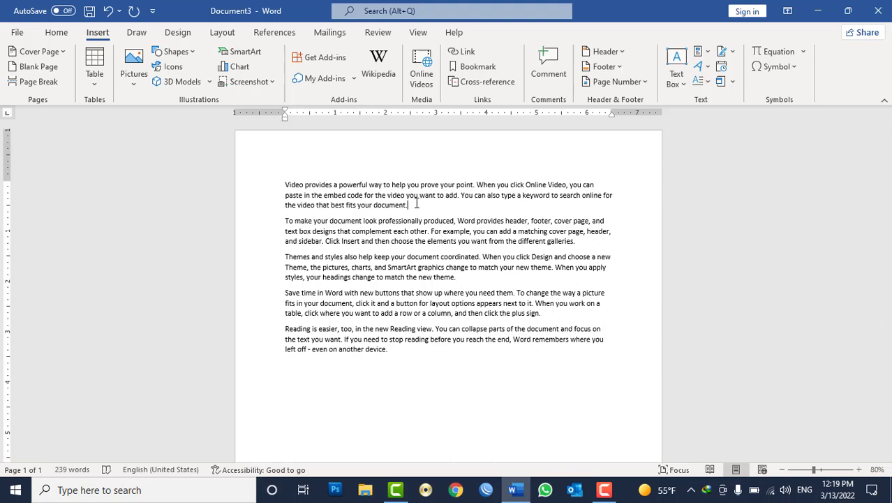
click(32, 67)
scroll(370, 174, up, 10)
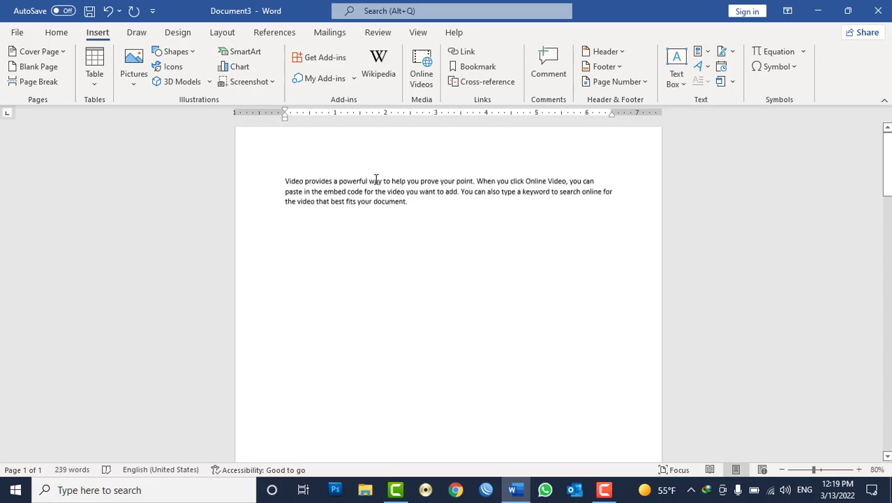
scroll(386, 174, down, 5)
scroll(386, 174, down, 5)
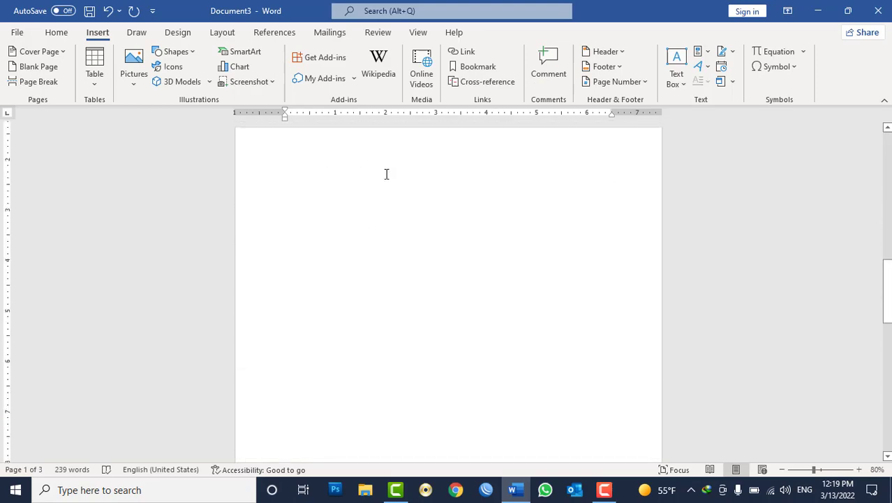
scroll(386, 174, down, 3)
scroll(386, 174, down, 5)
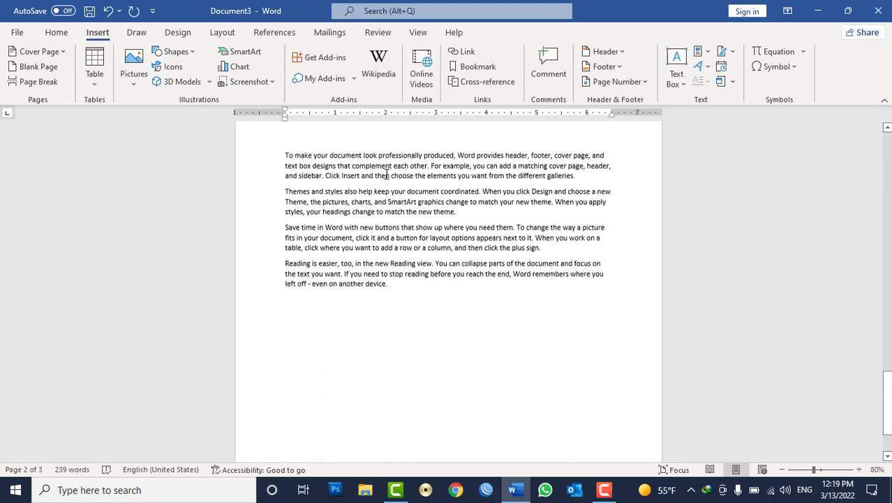
scroll(387, 175, down, 3)
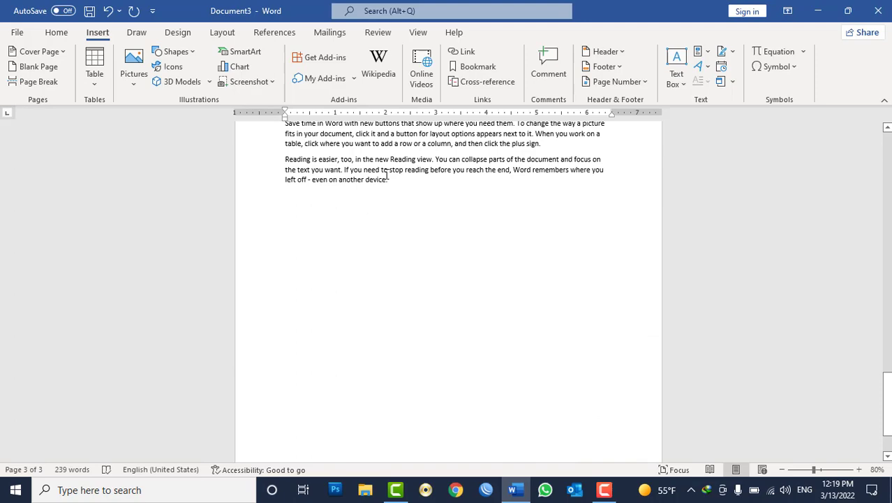
key(ctrl+z)
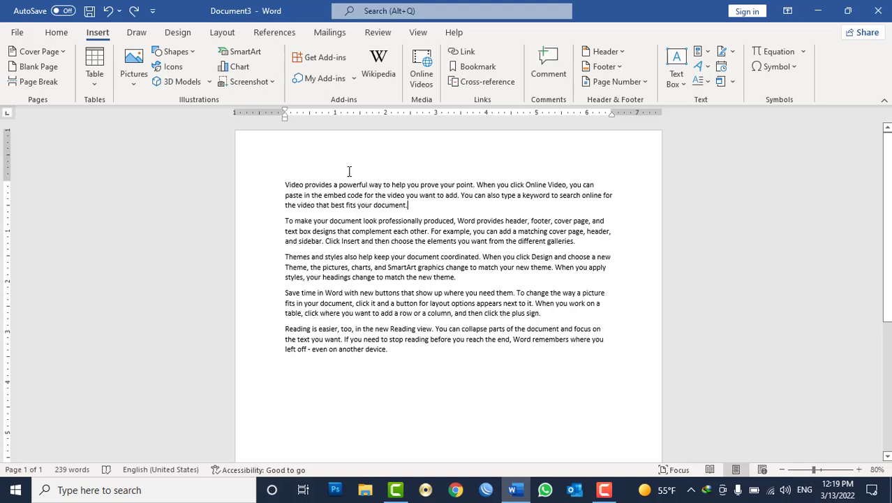
- Add and remove page breaks in the sample text, then open the Insert Table grid
click(31, 82)
scroll(477, 269, up, 5)
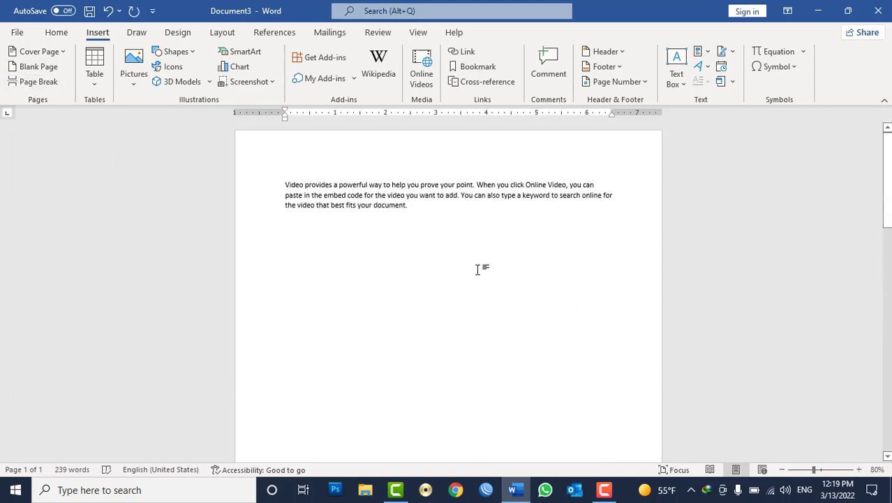
scroll(477, 269, down, 5)
scroll(480, 270, down, 5)
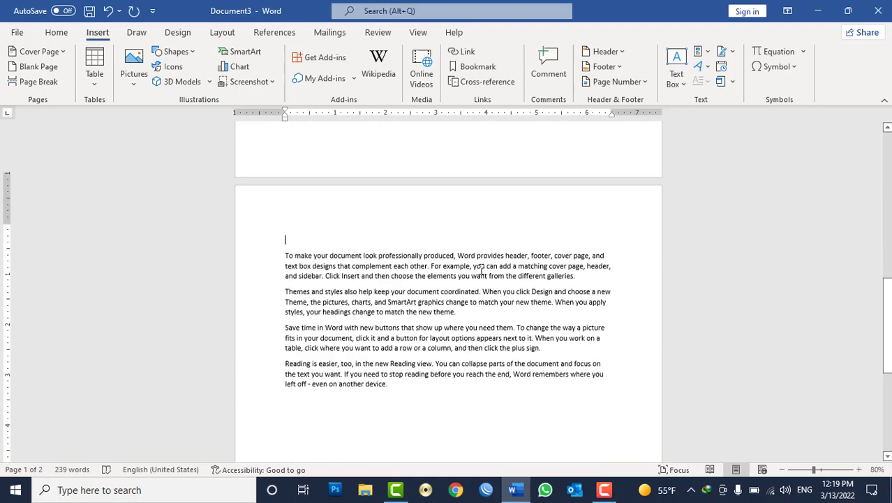
key(BackSpace)
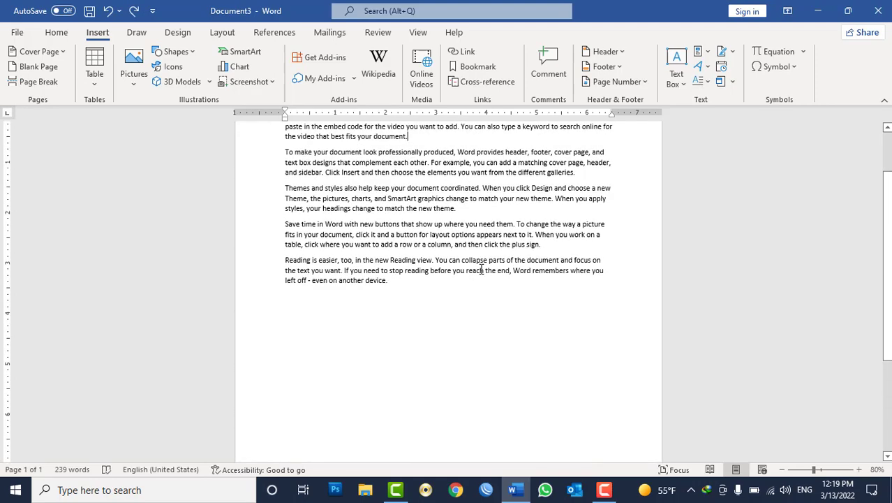
key(ctrl+Return)
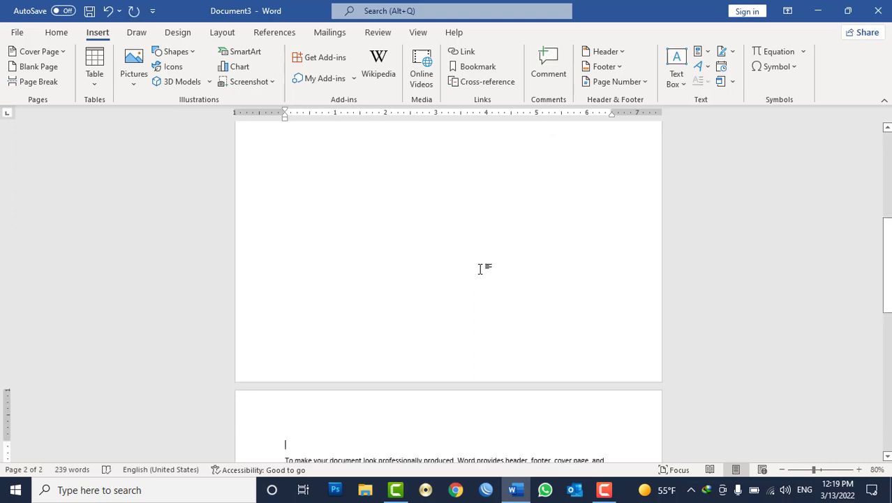
key(BackSpace)
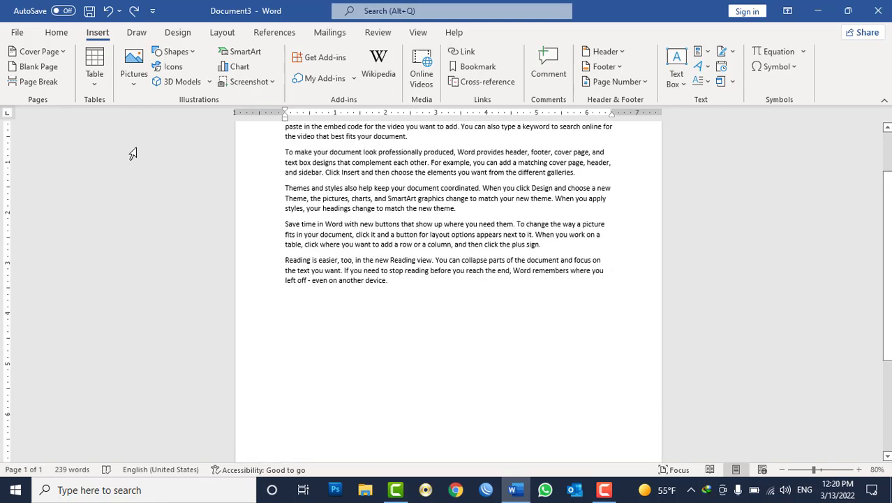
click(86, 86)
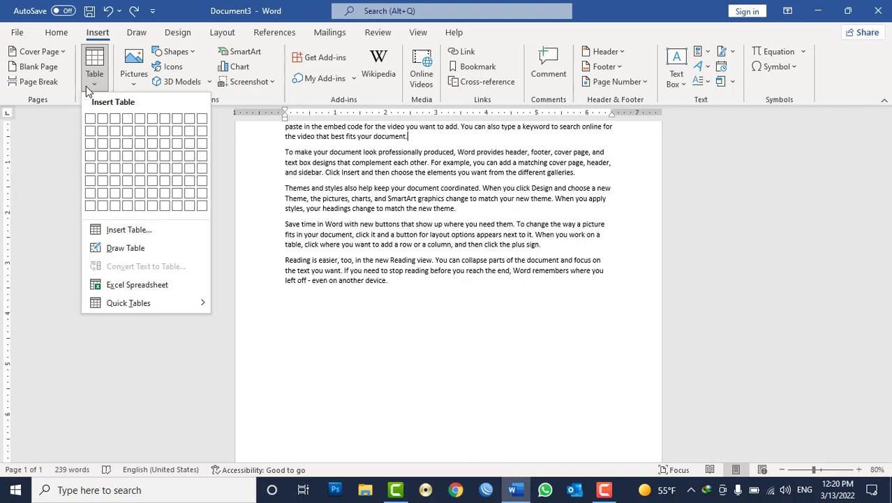
- Delete all the sample text and zoom the page to 108%
click(406, 202)
key(ctrl+a)
key(Delete)
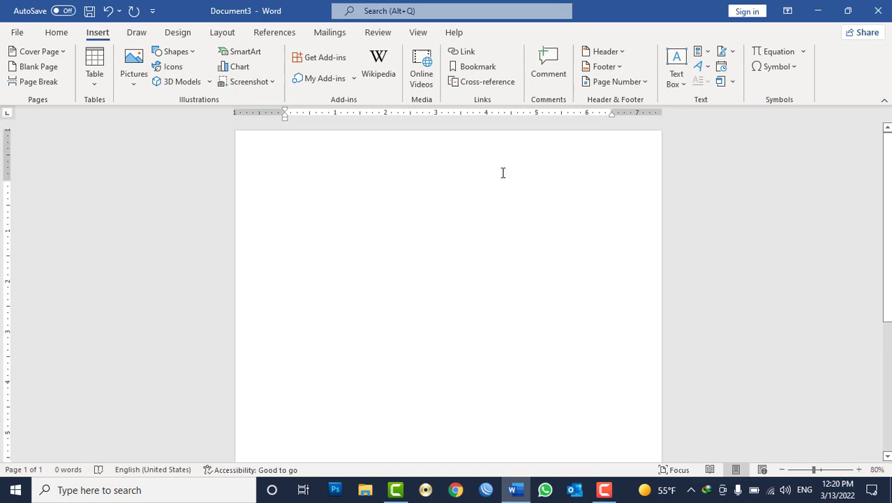
click(820, 470)
text(+)
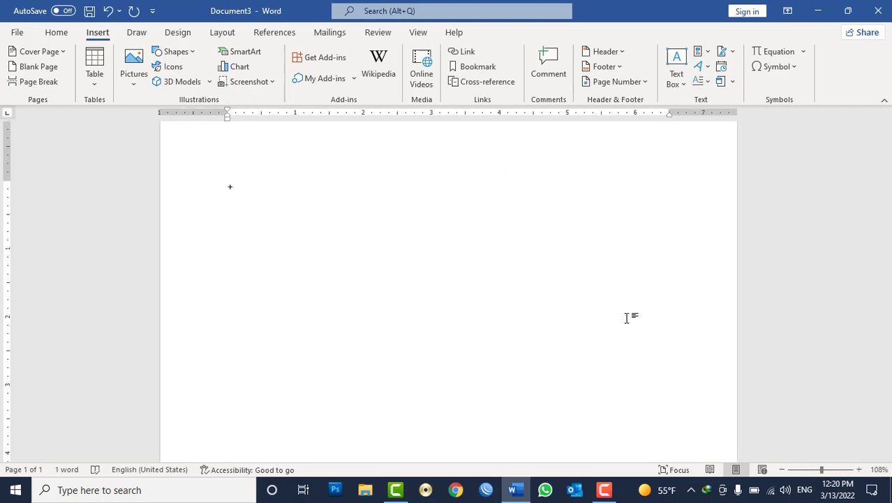
- Create a trial table from a +---+ dash line, add rows, then delete it
text(------------------)
text(-)
text(+)
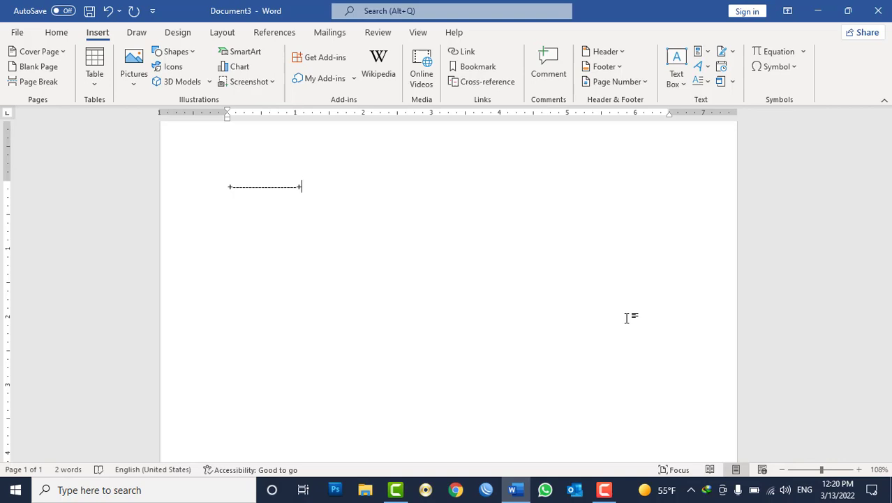
text(--------------------------------)
text(-----)
text(+)
text(-----------------------------------------------------)
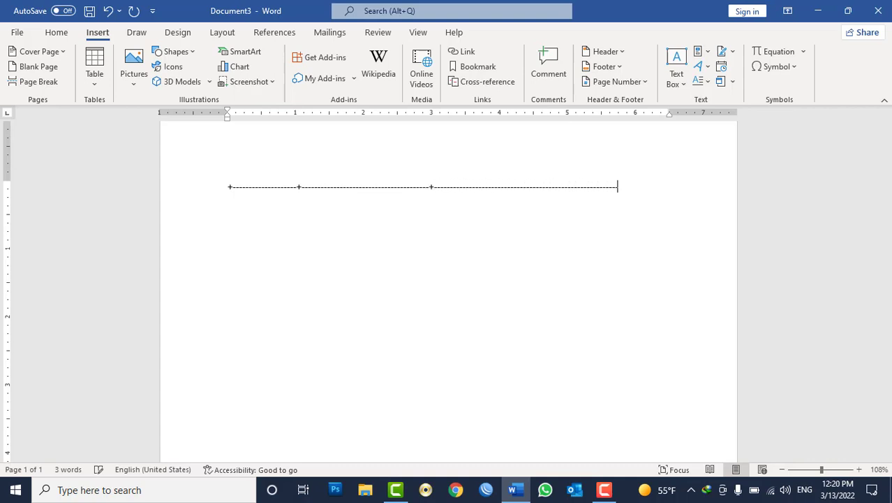
text(------------)
text(+)
key(Return)
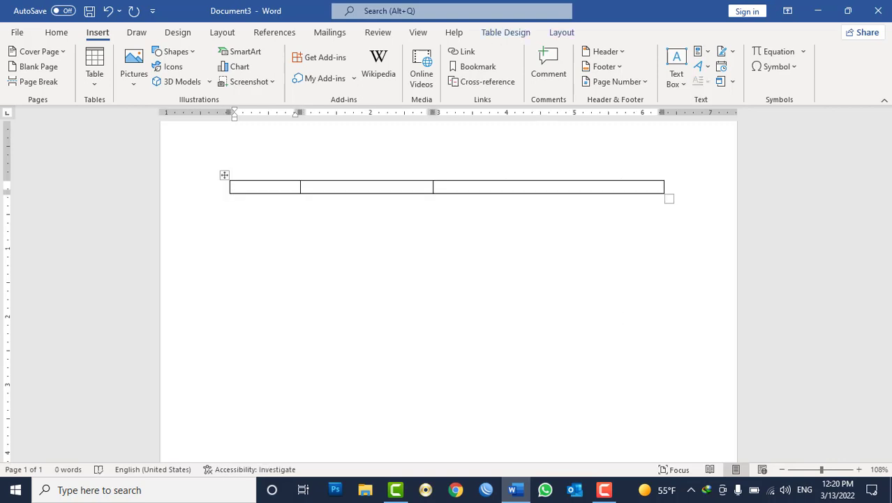
key(Tab)
key(Tab)
key(Tab)
key(Tab)
key(Tab)
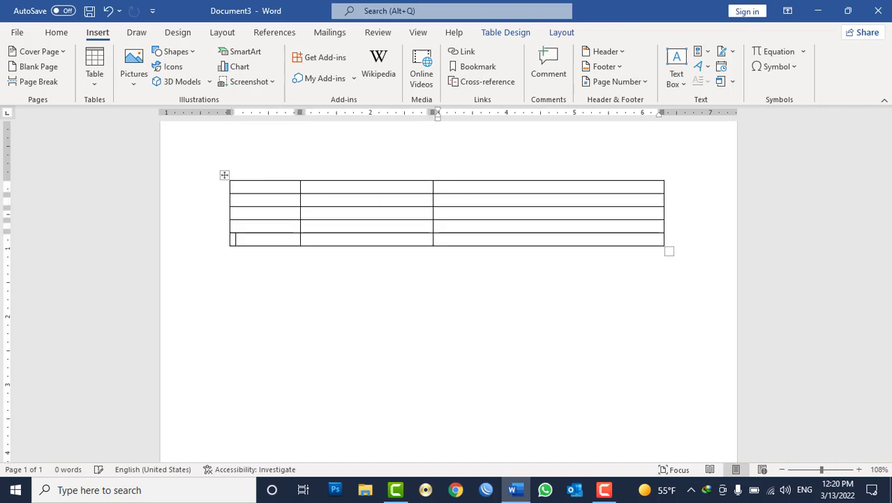
key(Tab)
key(Tab)
key(Tab)
key(Tab)
key(Tab)
key(Tab)
key(Tab)
key(Tab)
key(Tab)
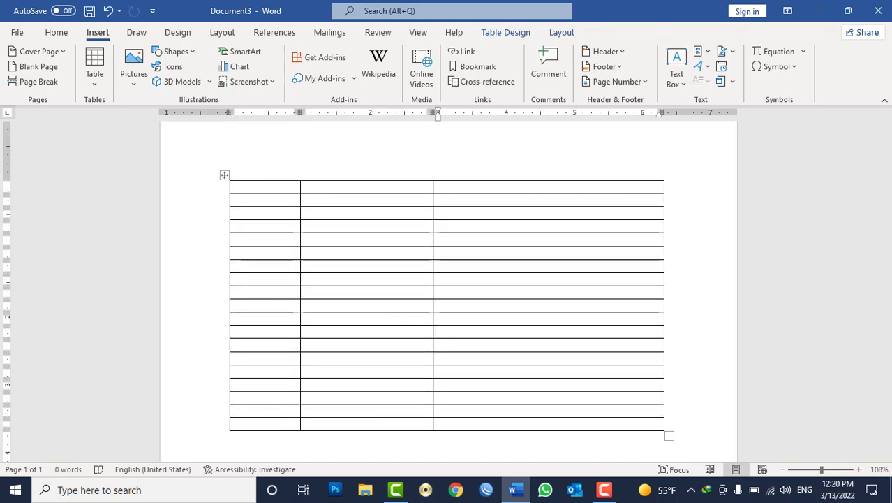
key(ctrl+a)
key(Delete)
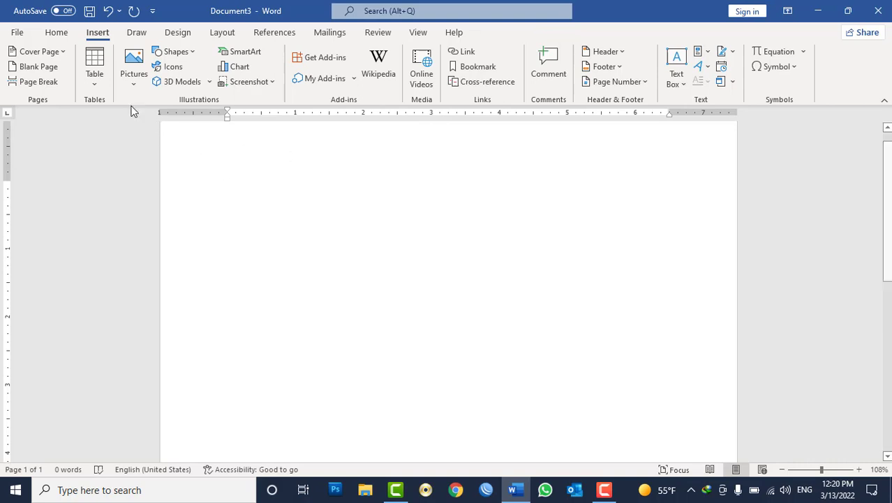
- Open the Insert > Table grid over the blank page to preview a six-column table
click(100, 82)
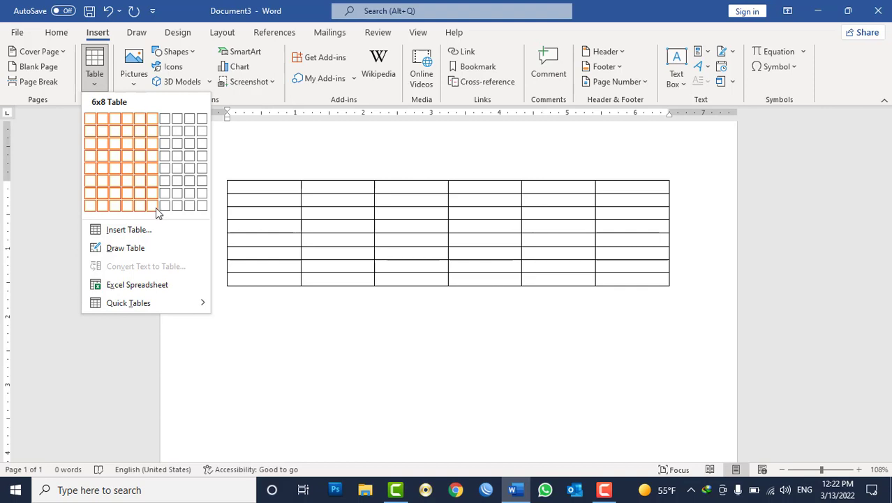
- Insert a 6x3 table and type 'شماره' and 'نام' in the two rightmost header cells
click(153, 149)
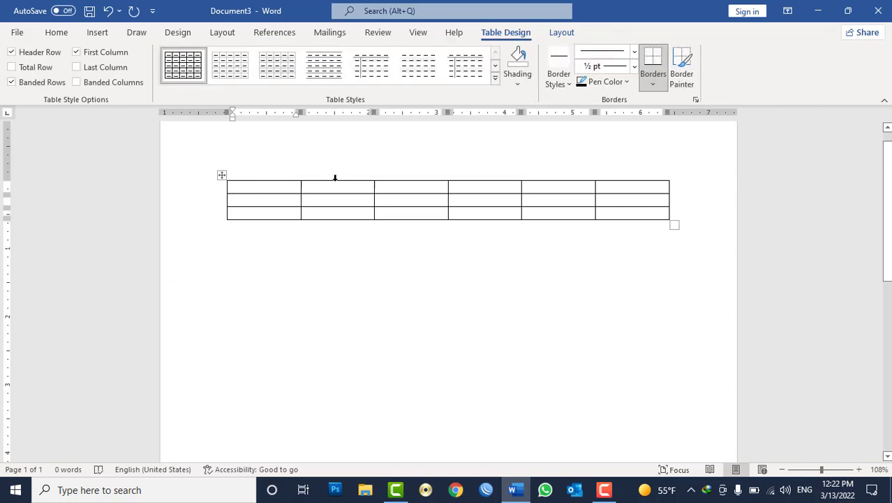
text(S.)
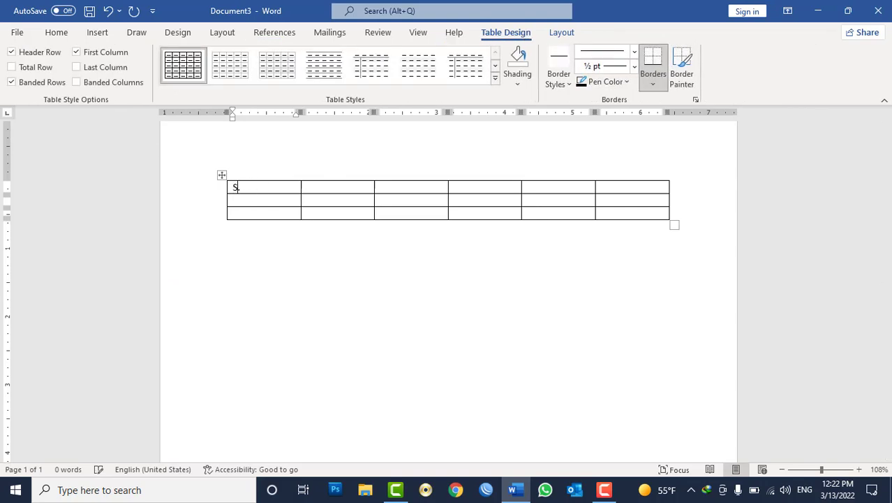
text(No)
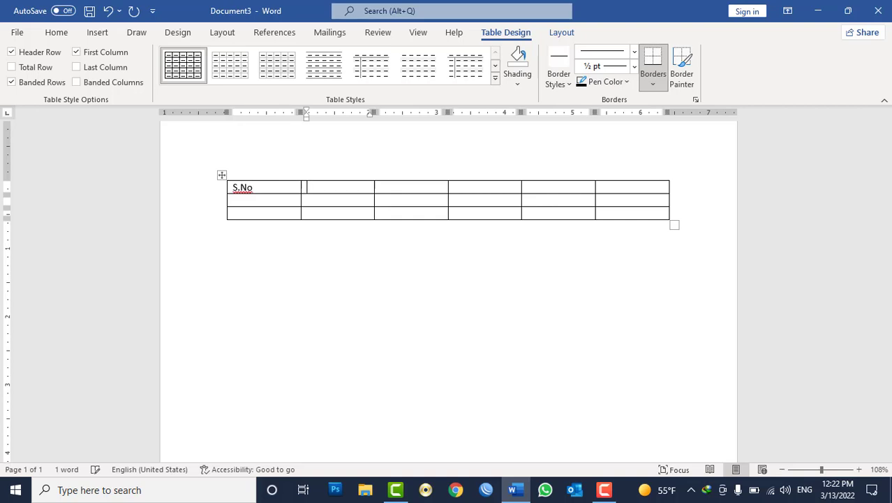
key(ctrl+z)
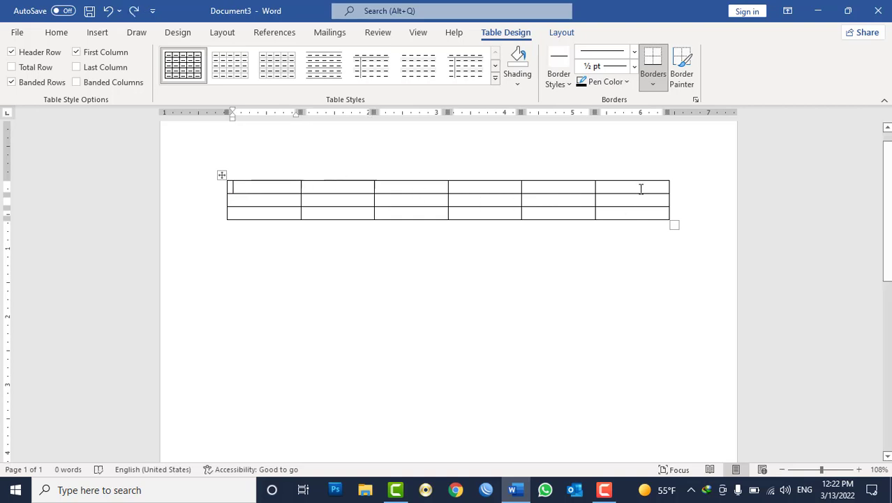
click(641, 188)
key(alt+shift)
text(شماره)
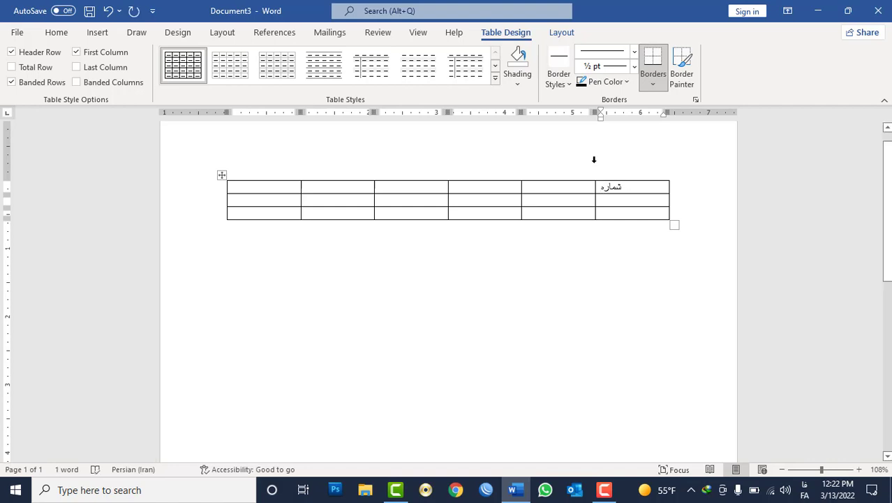
click(578, 187)
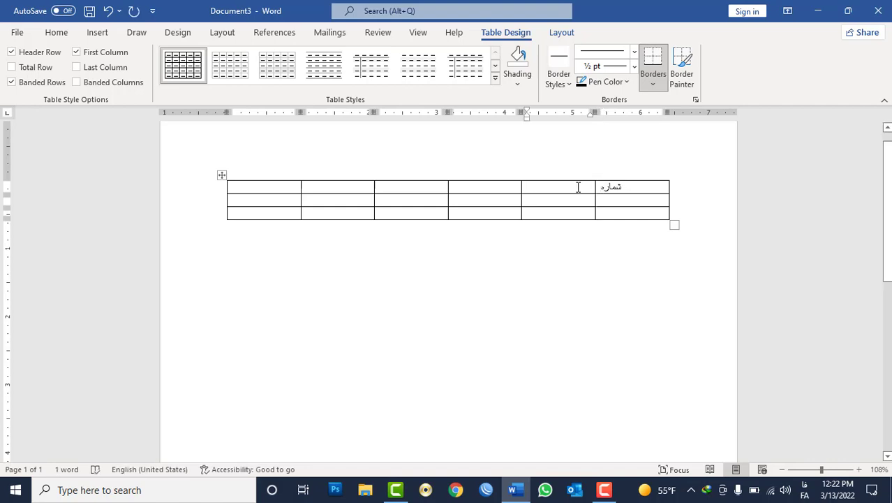
text(نام)
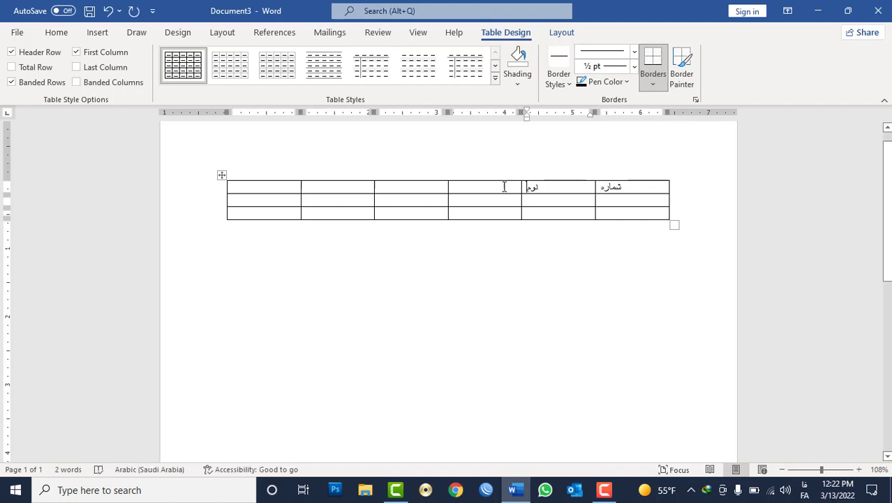
- Fill the third and fourth header cells with 'ويلار نوم' and 'دنده'
click(453, 187)
text(ولد)
double_click(460, 188)
text(و)
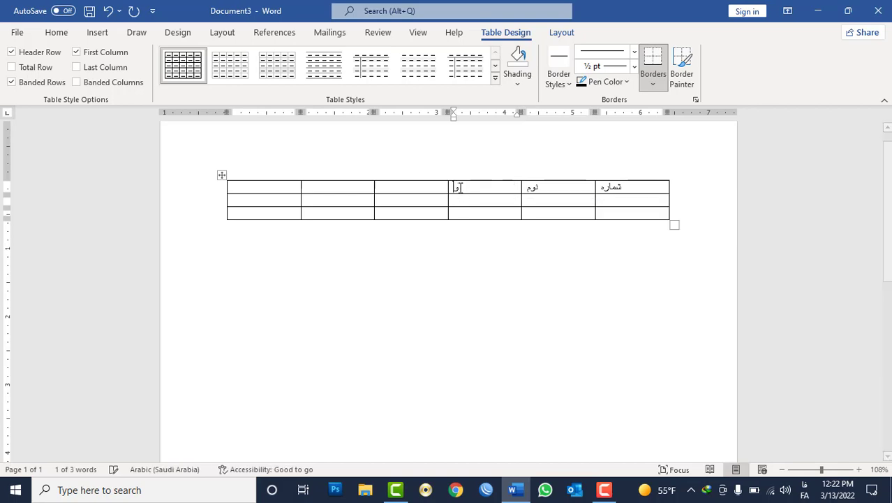
key(alt+shift)
text(يل)
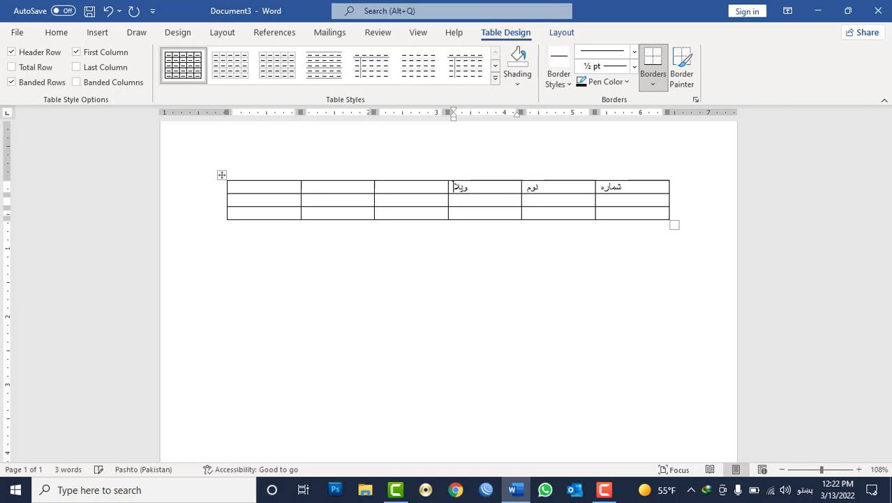
text(ار نوم)
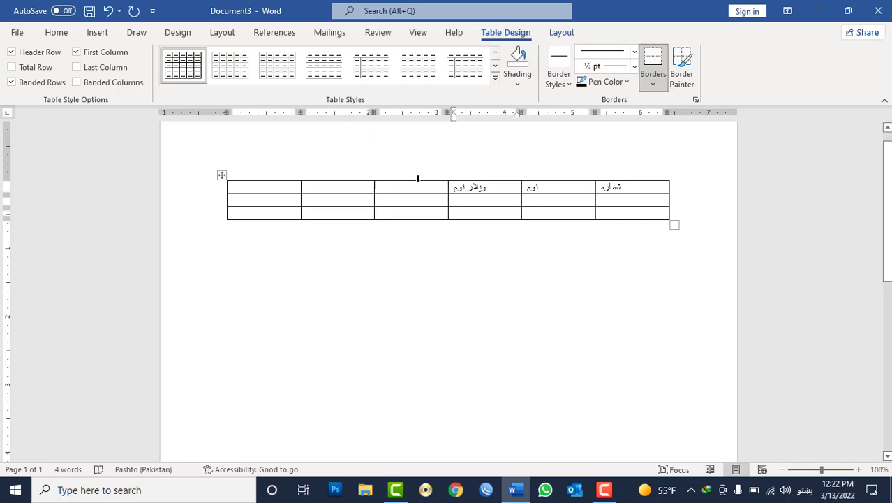
click(427, 187)
text(دنده)
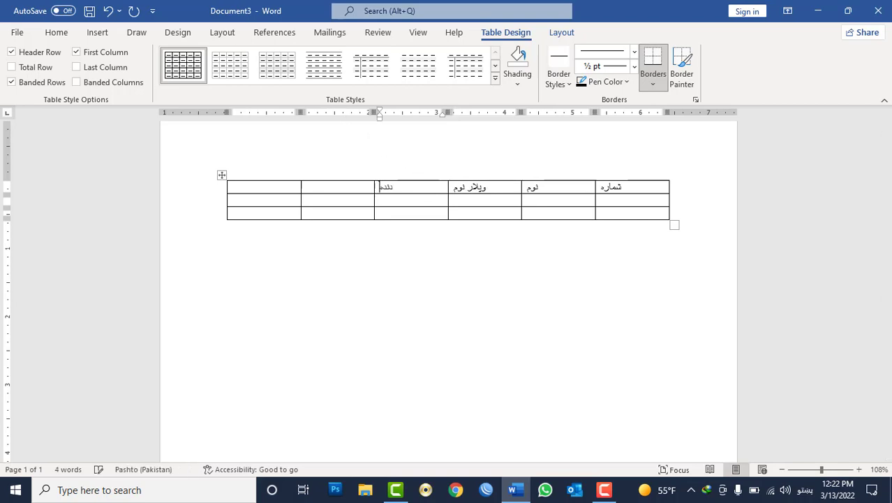
- Enter 'د گمارنې لیکه' and 'ملاحظات' in the last two header cells, then select the table
click(353, 189)
key(alt+shift)
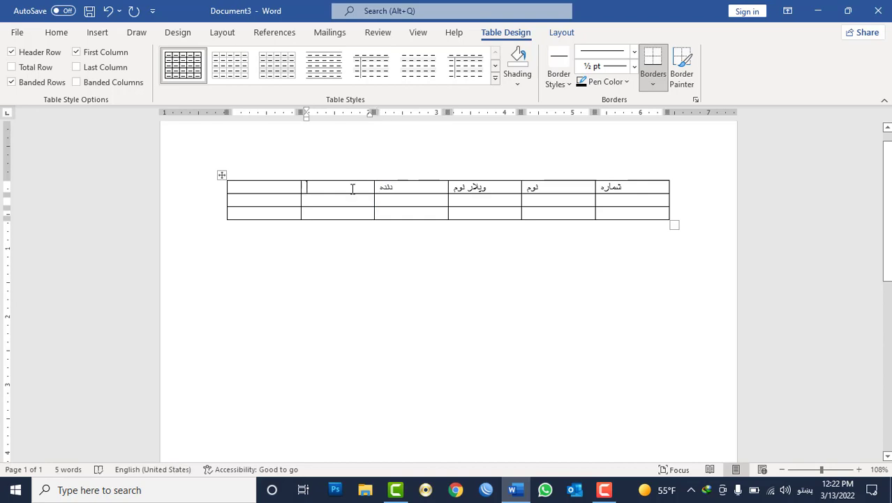
key(alt+shift)
text(تاریخ استع)
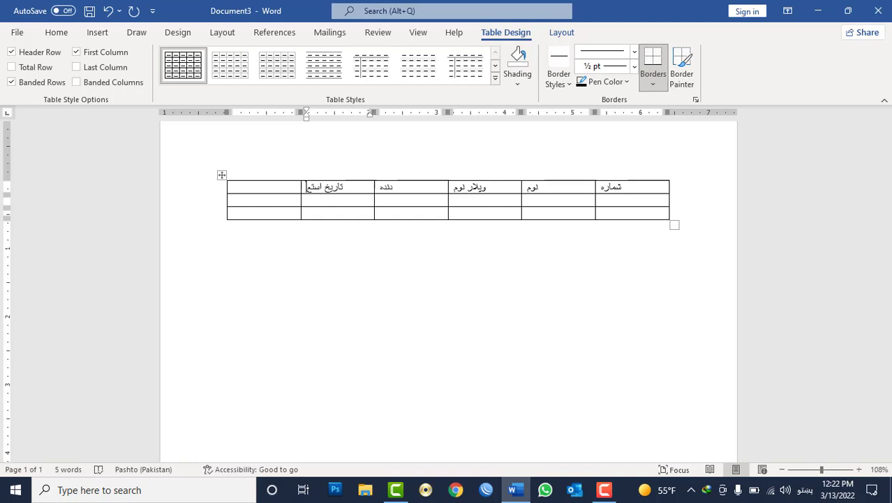
key(BackSpace)
key(BackSpace)
key(BackSpace)
key(BackSpace)
key(BackSpace)
key(BackSpace)
key(BackSpace)
key(BackSpace)
text(د گمار)
text(نې لیکه)
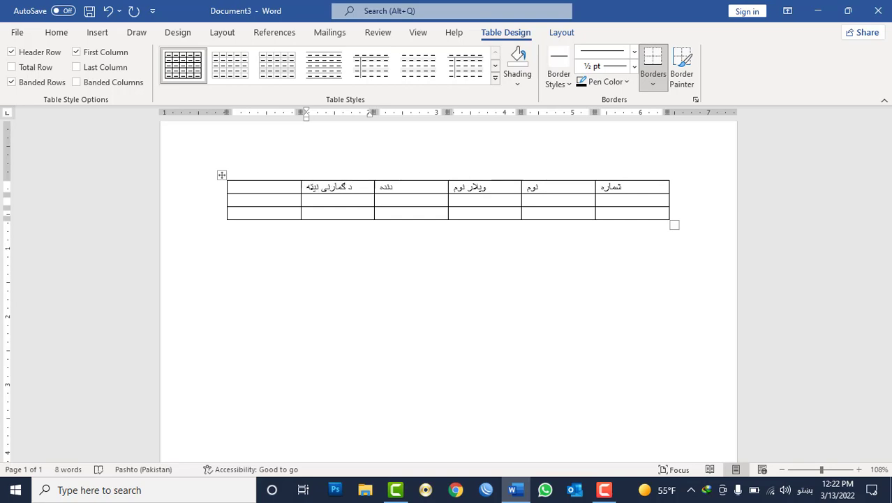
click(279, 190)
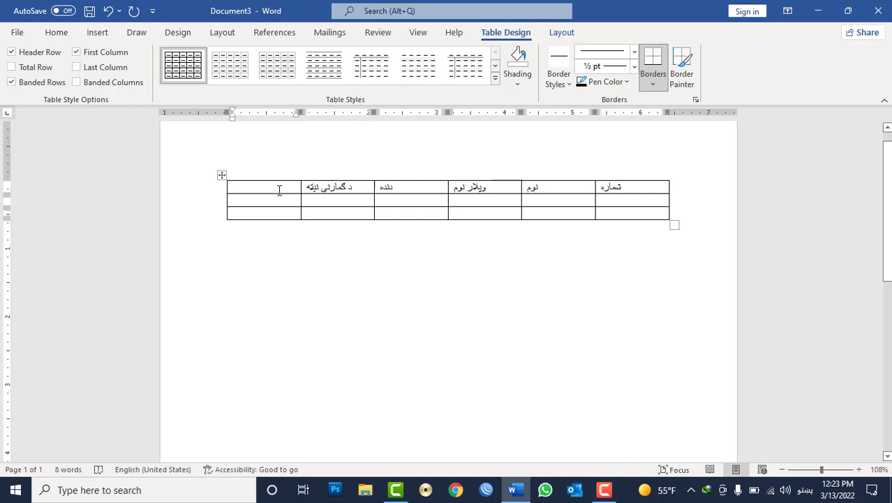
text(ملاح)
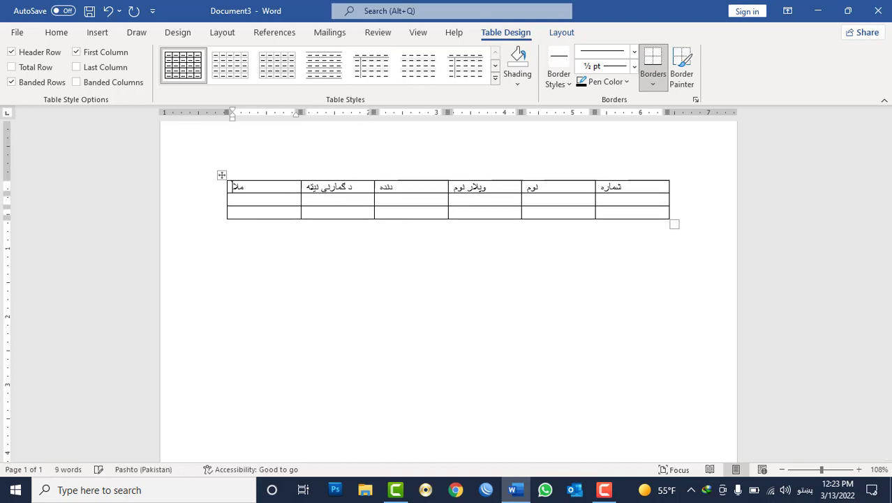
text(ظ)
key(BackSpace)
text(ظات)
key(BackSpace)
key(BackSpace)
key(BackSpace)
text(ظات)
click(224, 175)
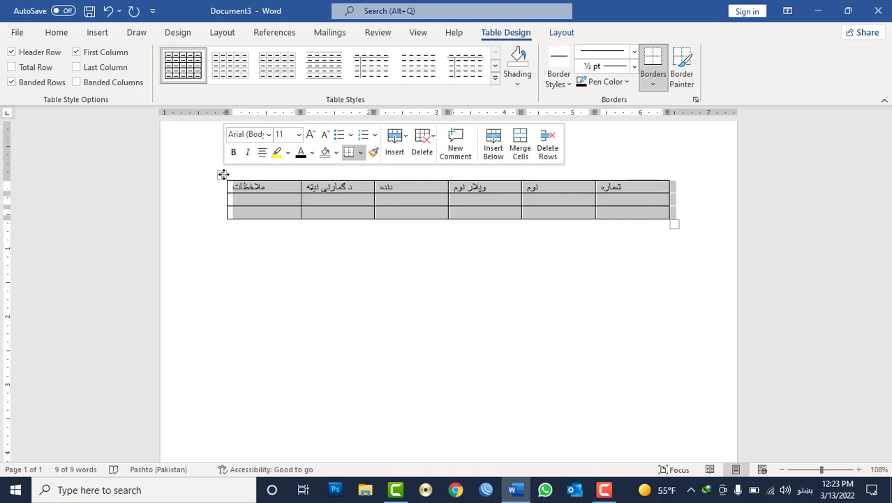
- Set the table direction to right-to-left in Table Properties
click(259, 204)
drag(265, 196, 323, 230)
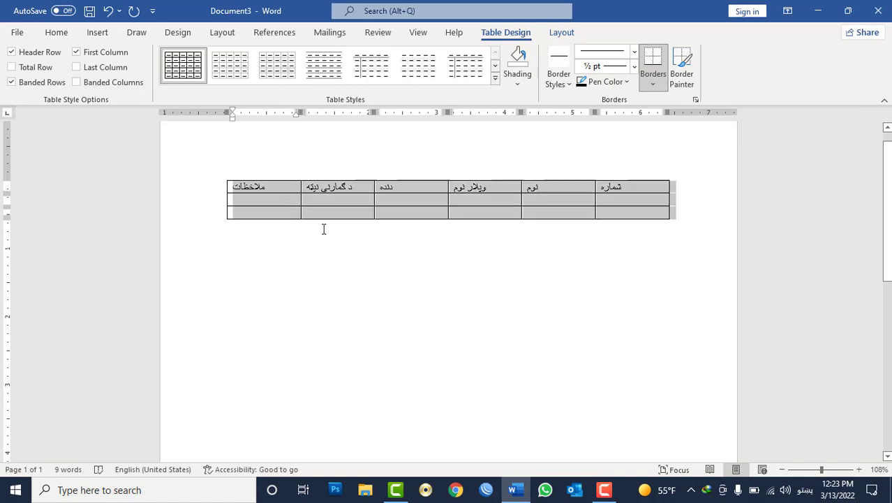
click(260, 199)
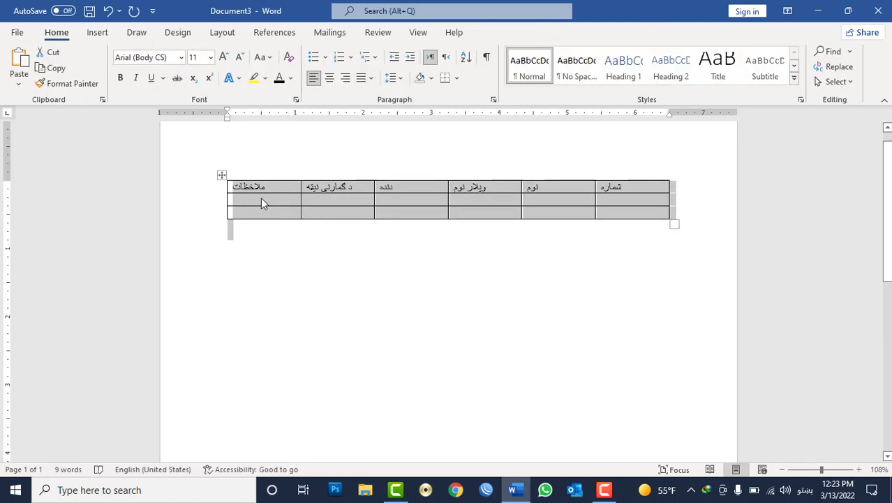
click(222, 175)
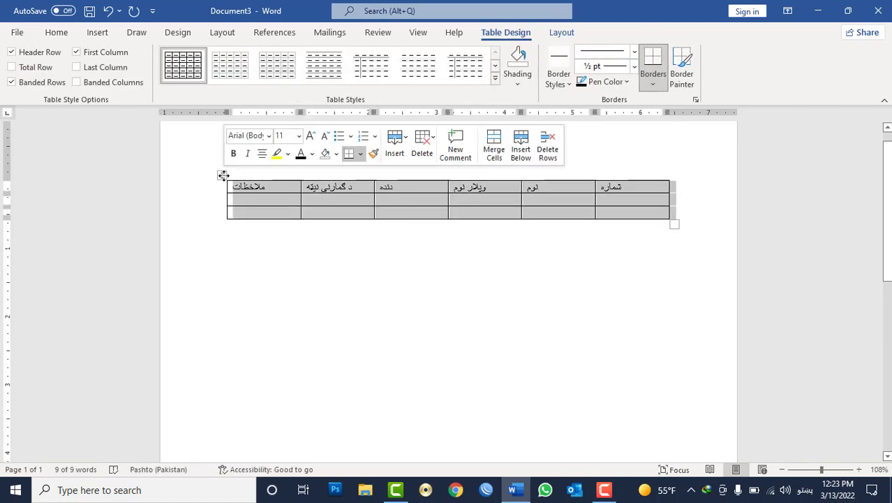
right_click(222, 175)
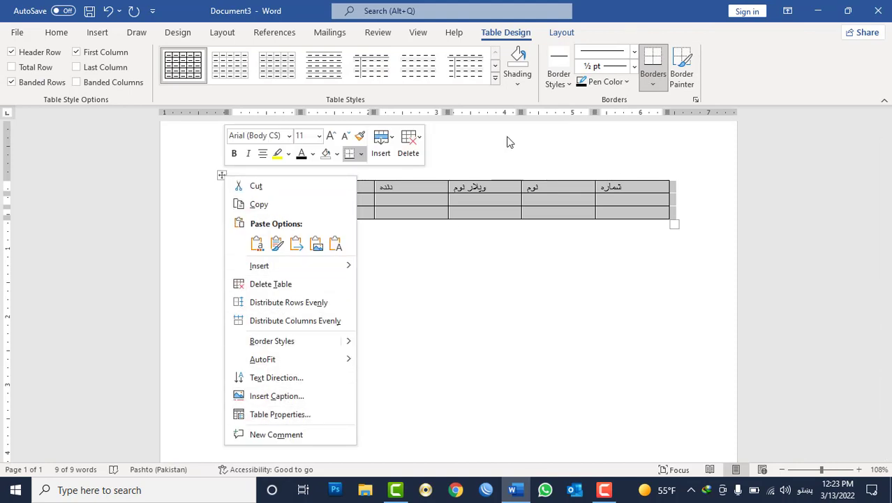
click(562, 35)
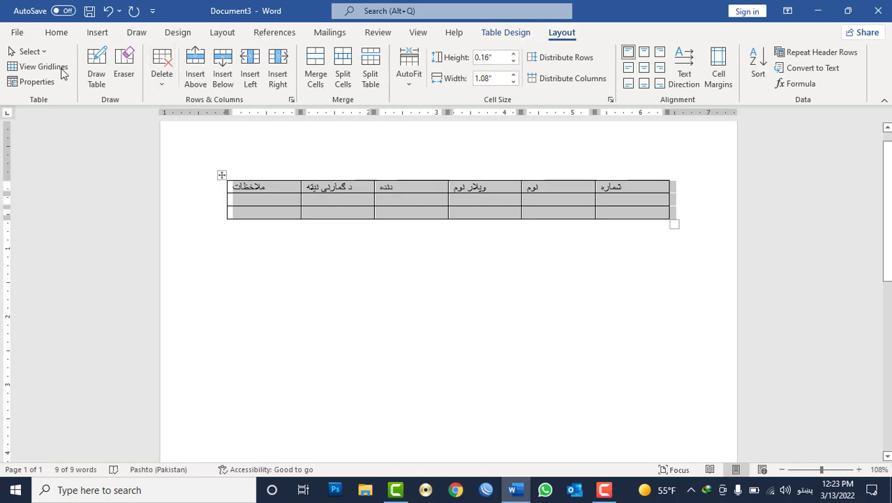
click(498, 35)
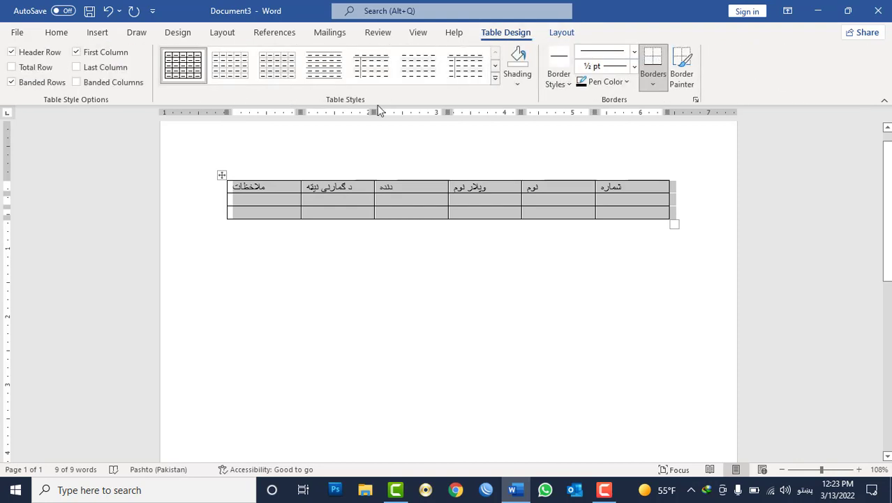
right_click(223, 175)
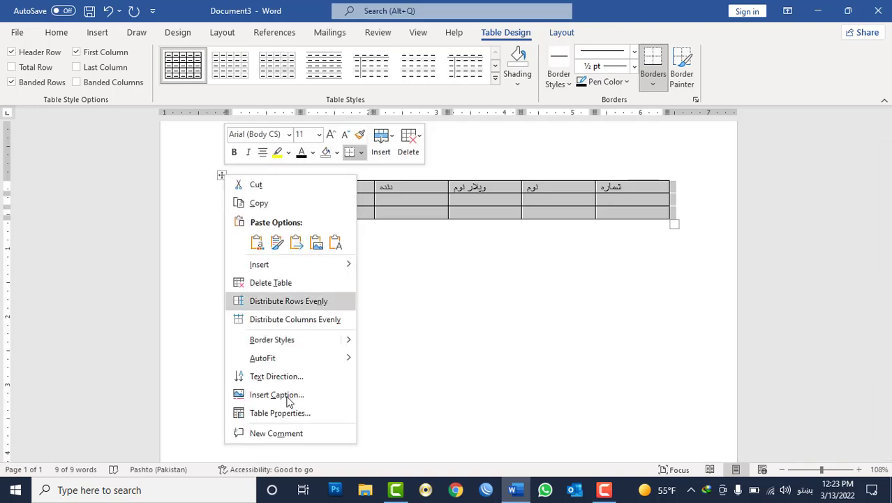
click(304, 412)
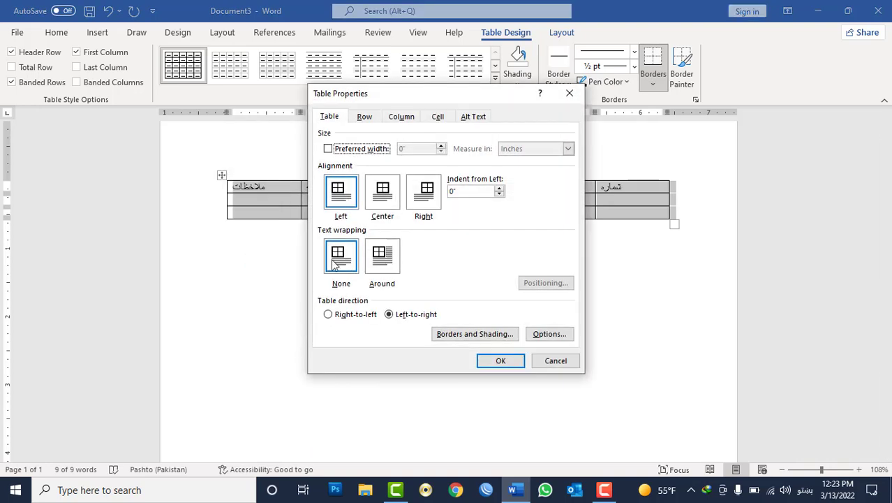
click(354, 316)
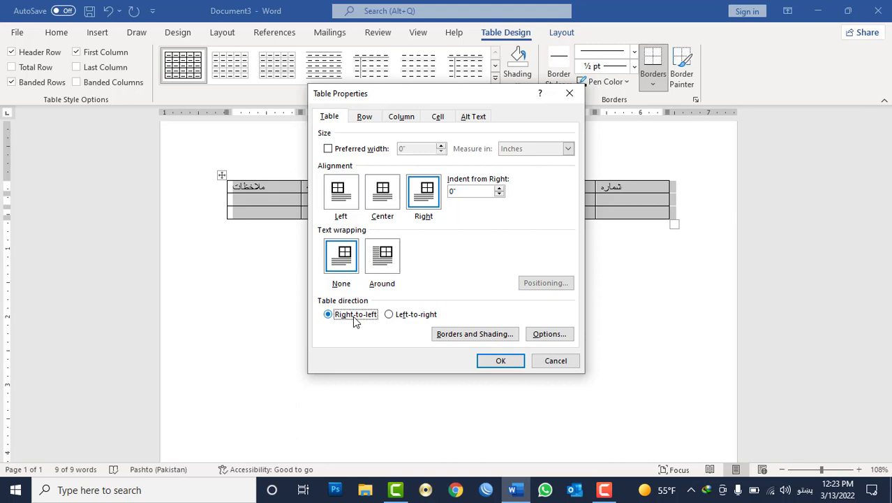
click(500, 361)
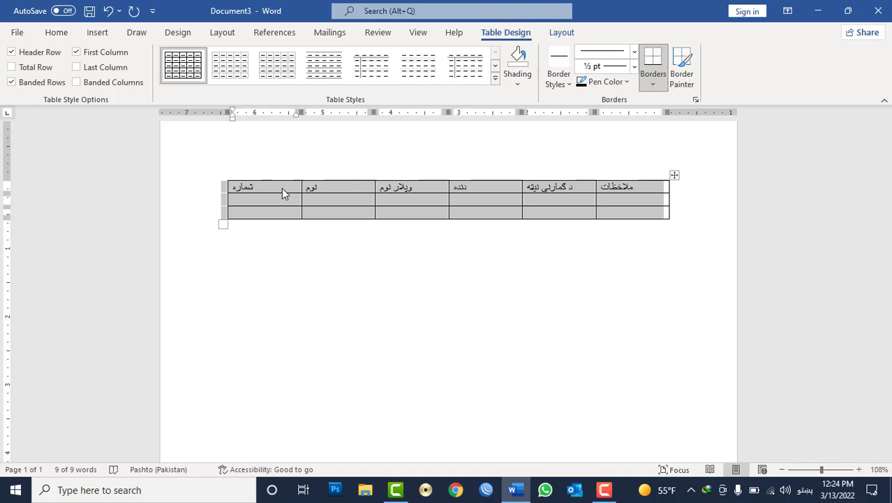
- Reapply the right-to-left table direction and remove the header labels from the top row
key(ctrl+shift)
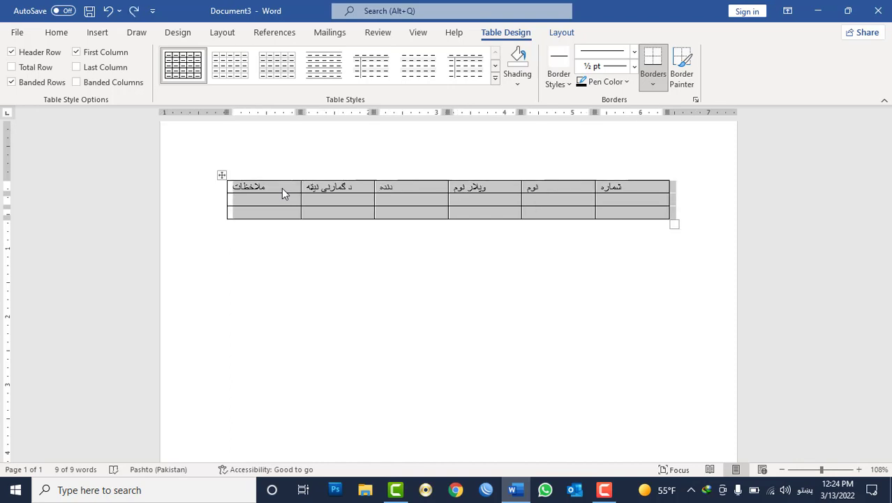
click(515, 190)
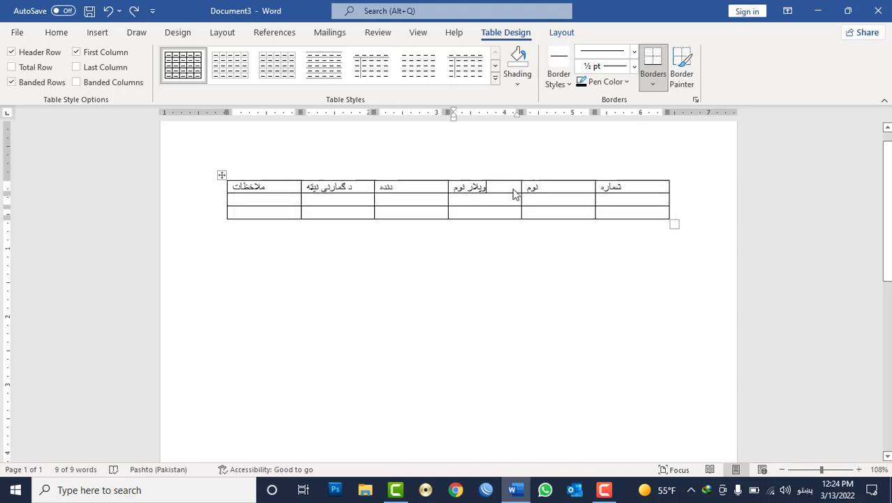
click(222, 174)
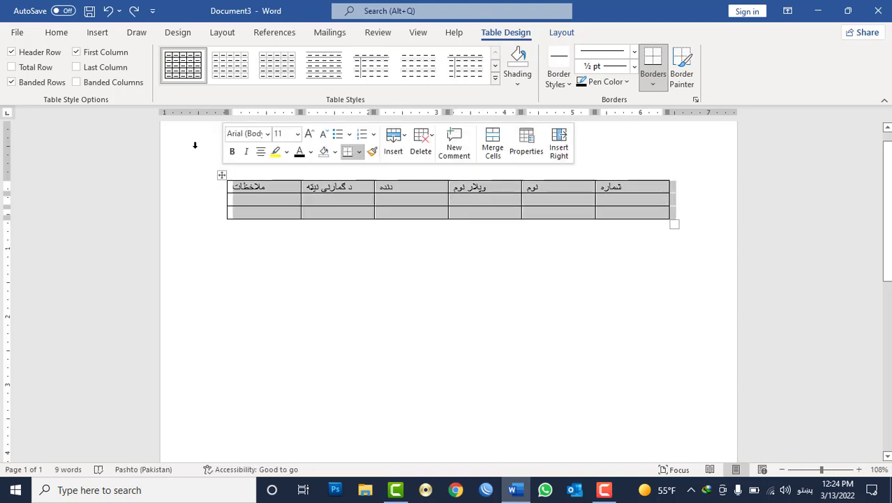
right_click(222, 174)
click(286, 414)
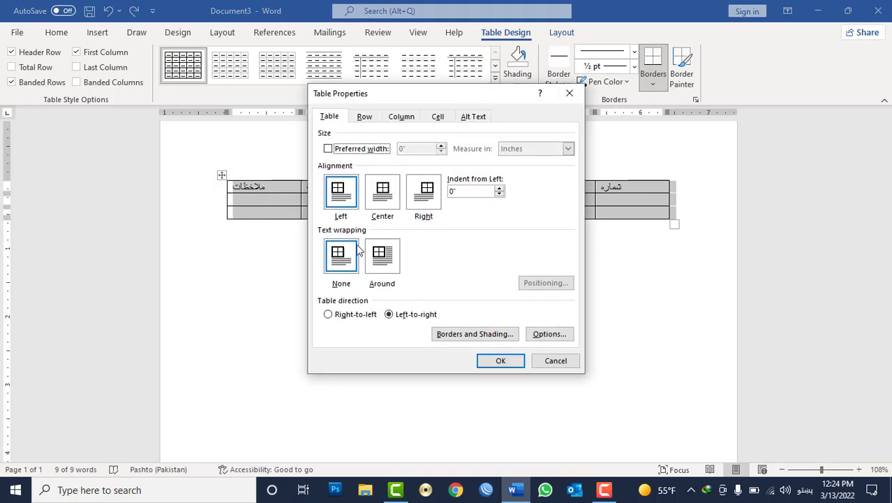
click(328, 314)
click(497, 360)
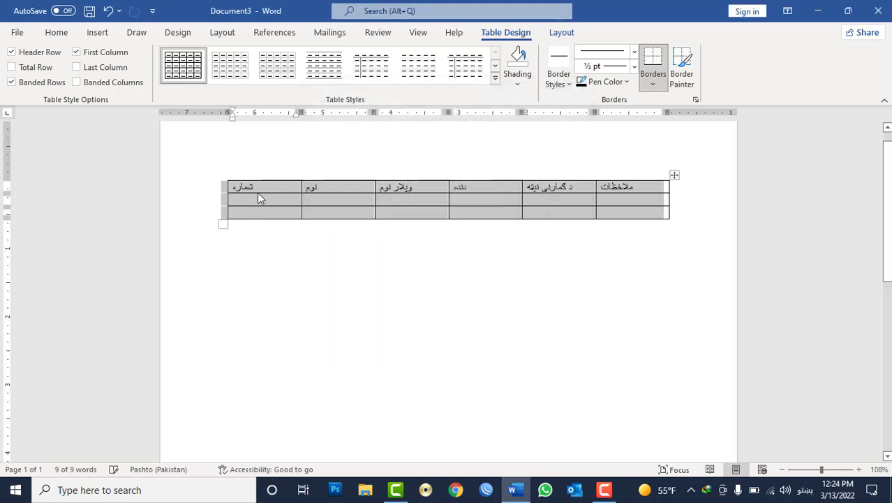
mouse_move(263, 185)
mouse_down()
mouse_move(497, 164)
mouse_move(618, 192)
mouse_up()
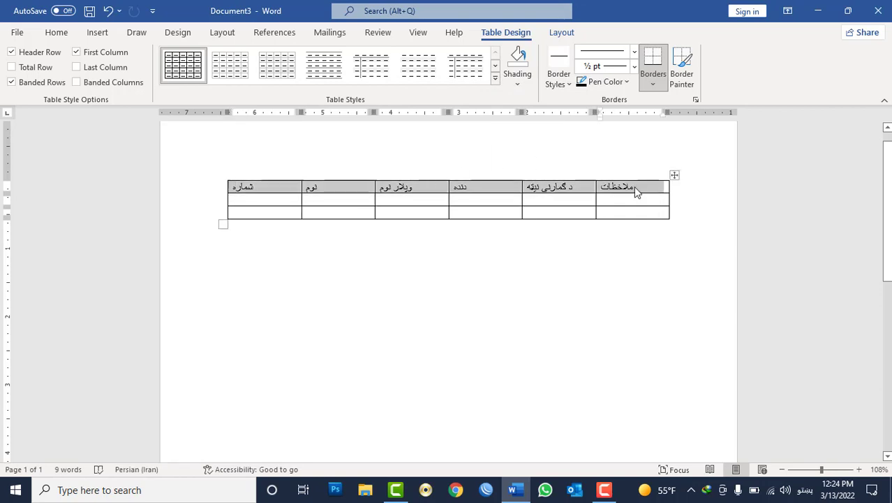
key(BackSpace)
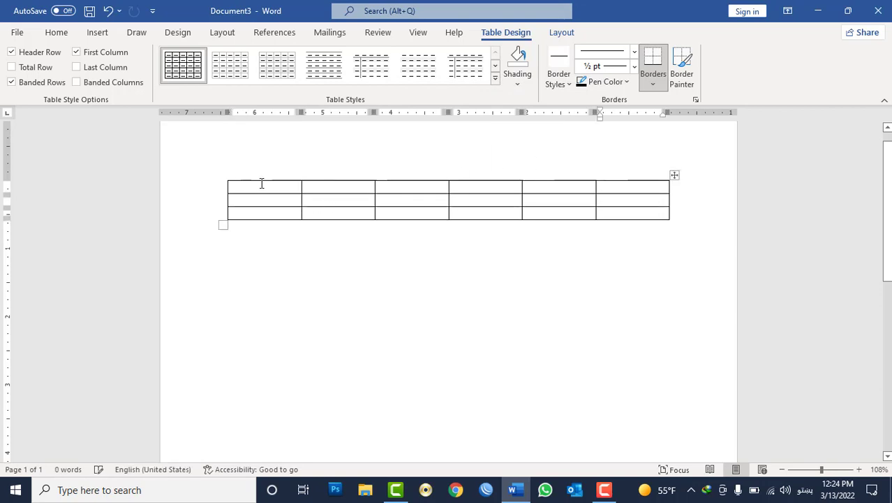
- Paste the labels into row 2 and move 'شماره' and 'نوم' into the top-right cells
drag(280, 200, 542, 198)
drag(599, 199, 610, 201)
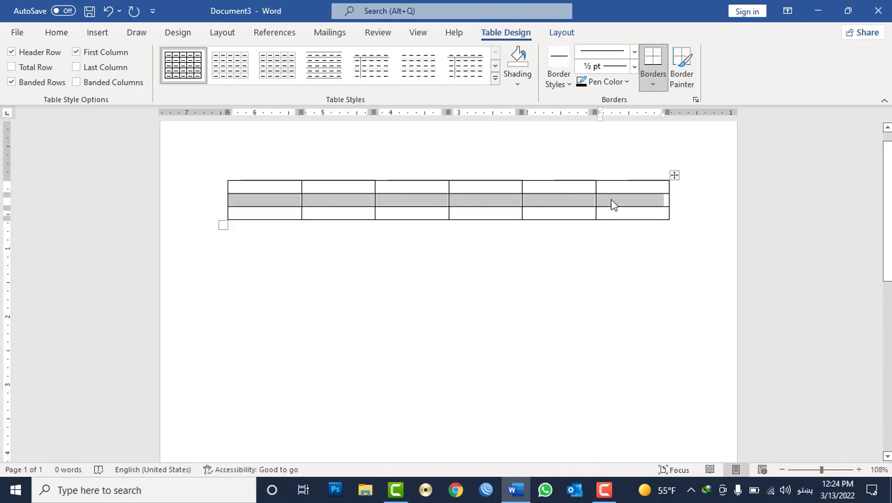
key(ctrl+v)
double_click(244, 201)
key(ctrl+c)
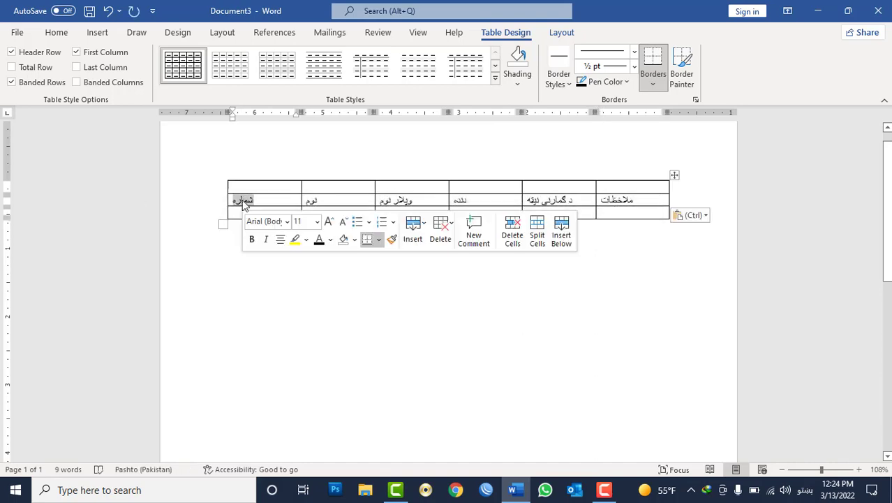
key(BackSpace)
click(620, 188)
key(ctrl+v)
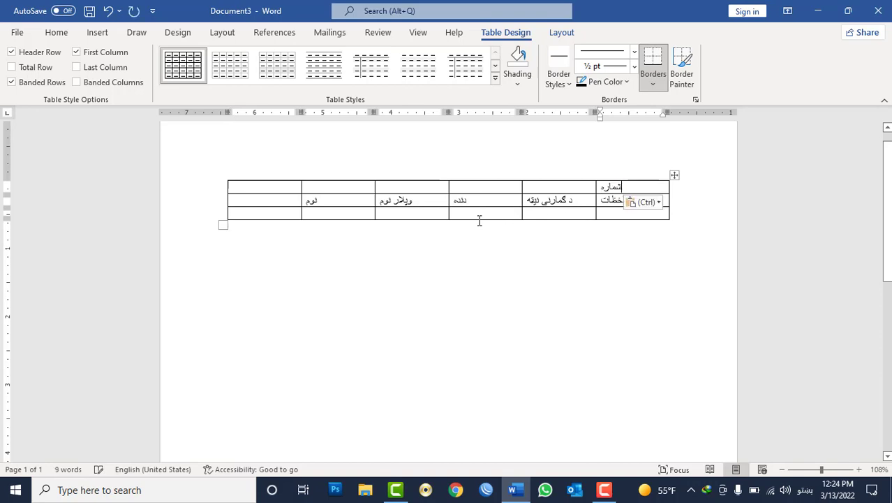
double_click(310, 200)
key(ctrl+x)
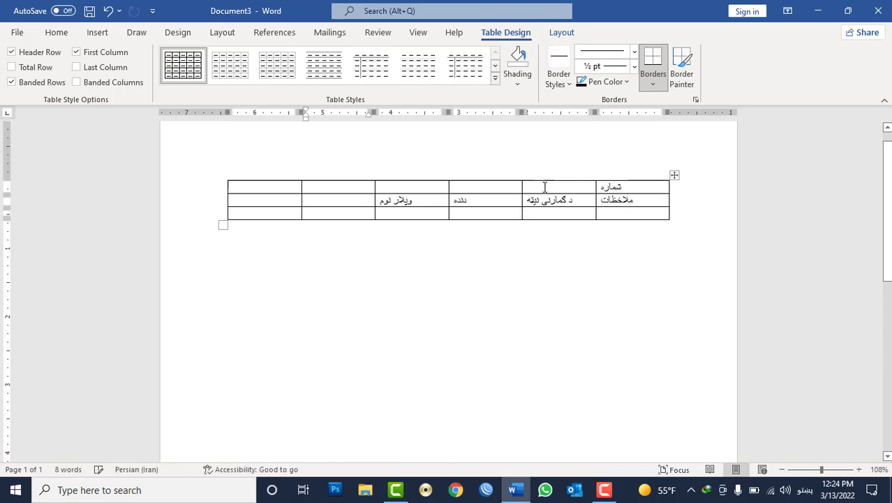
click(539, 187)
key(ctrl+v)
- Move 'ویلاړ نوم' and 'بڼه' into the top row's fourth and third cells
click(393, 200)
triple_click(392, 201)
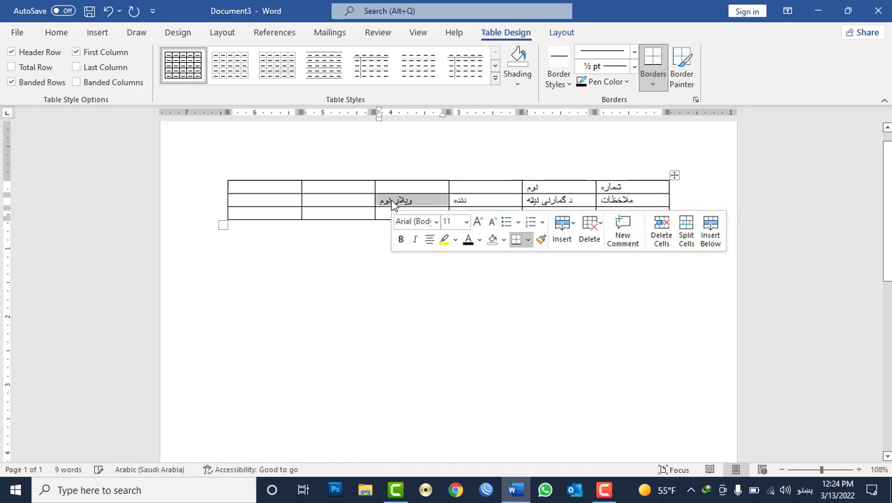
key(ctrl+x)
click(478, 189)
key(ctrl+v)
double_click(461, 199)
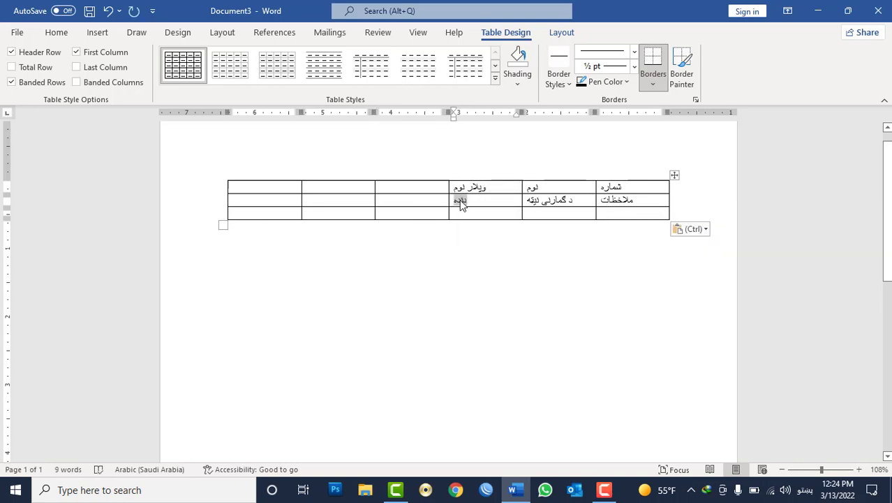
key(ctrl+x)
click(426, 187)
key(ctrl+v)
- Move 'د گمارني نیټه' and 'ملاحظات' into the top row's last two cells
click(541, 201)
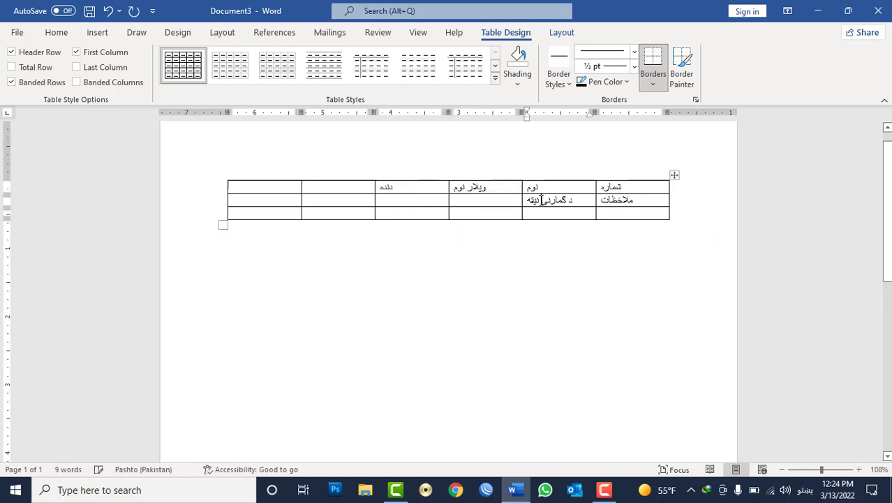
triple_click(542, 201)
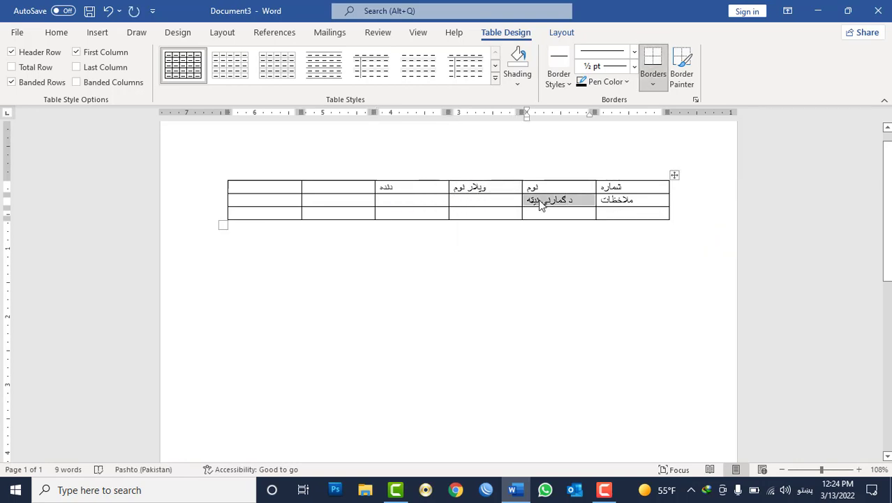
key(ctrl+x)
click(358, 187)
key(ctrl+v)
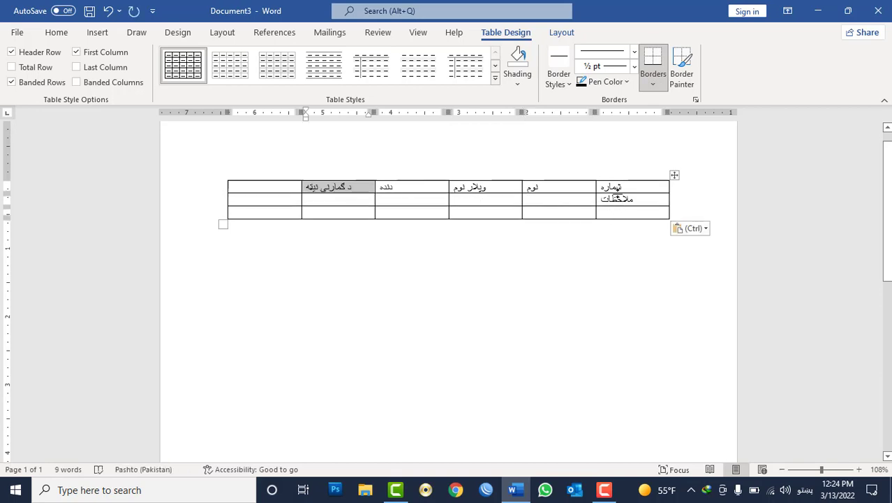
triple_click(617, 199)
key(ctrl+x)
click(256, 186)
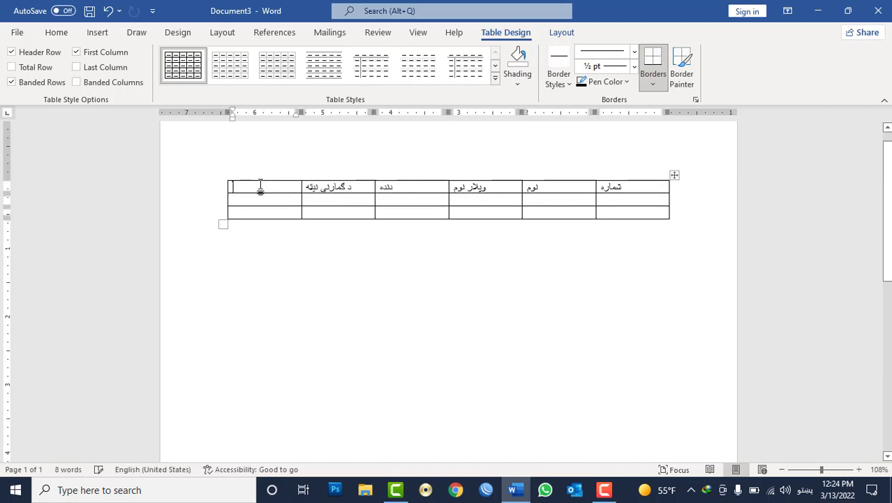
key(ctrl+v)
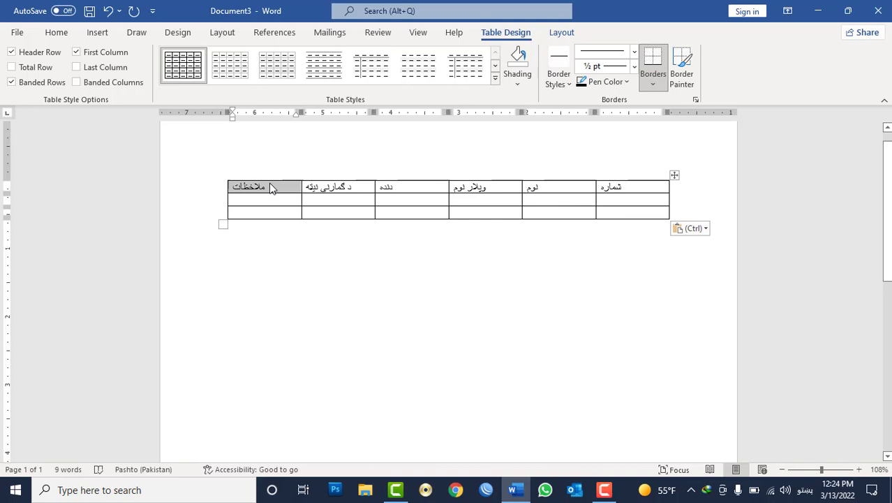
drag(272, 188, 633, 187)
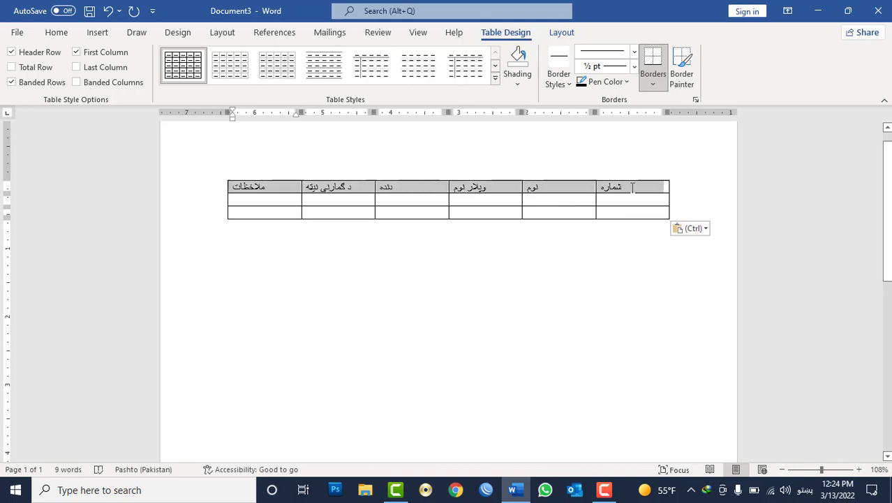
- Apply Align Center from the table Layout tab to the header labels, from شماره to ملاحظات
click(563, 33)
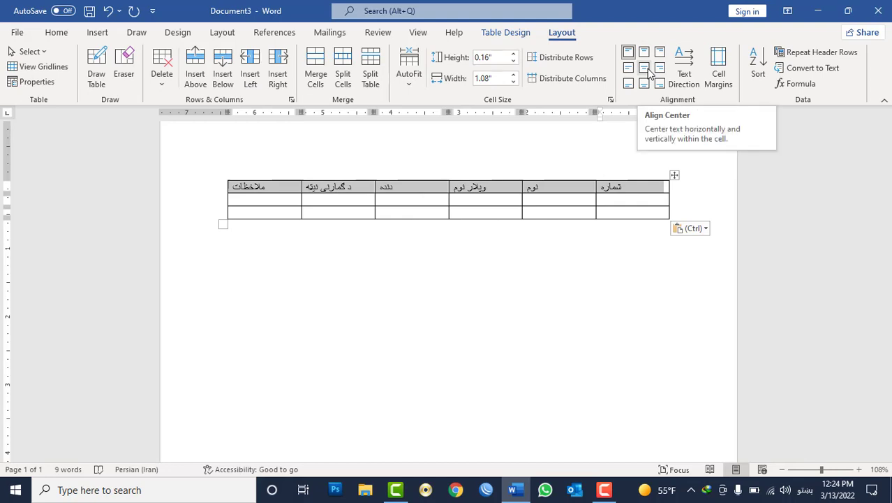
click(646, 70)
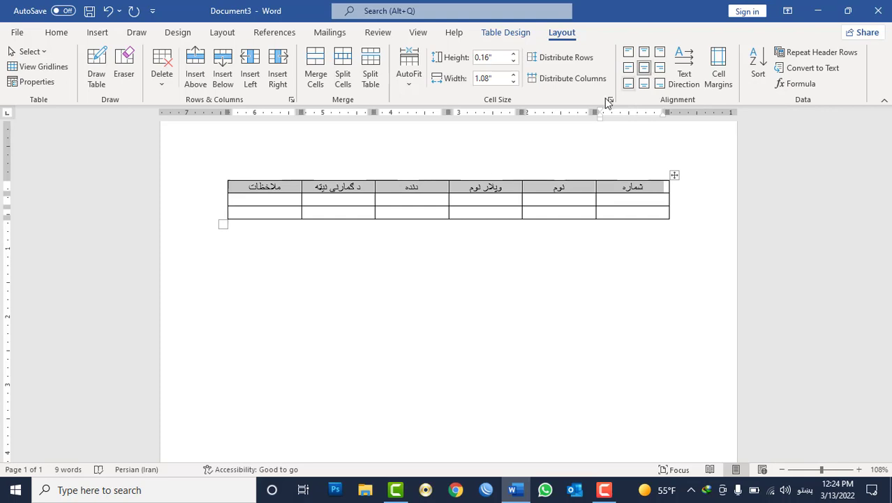
click(543, 201)
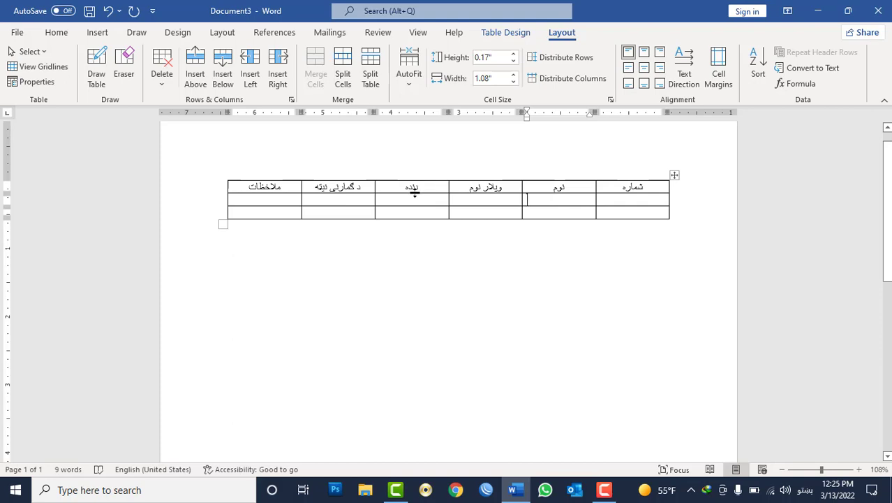
- Enlarge the whole table and settle the header row at 0.37" tall, then select it
drag(414, 193, 414, 205)
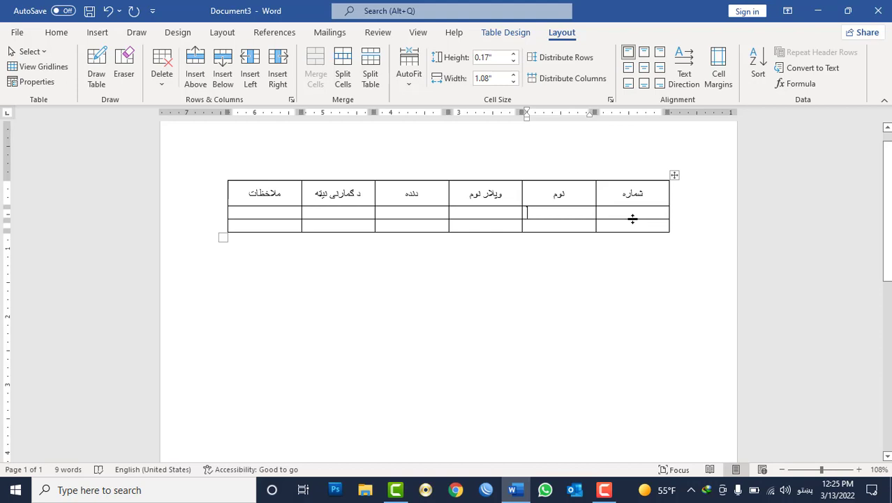
click(632, 218)
drag(219, 240, 222, 259)
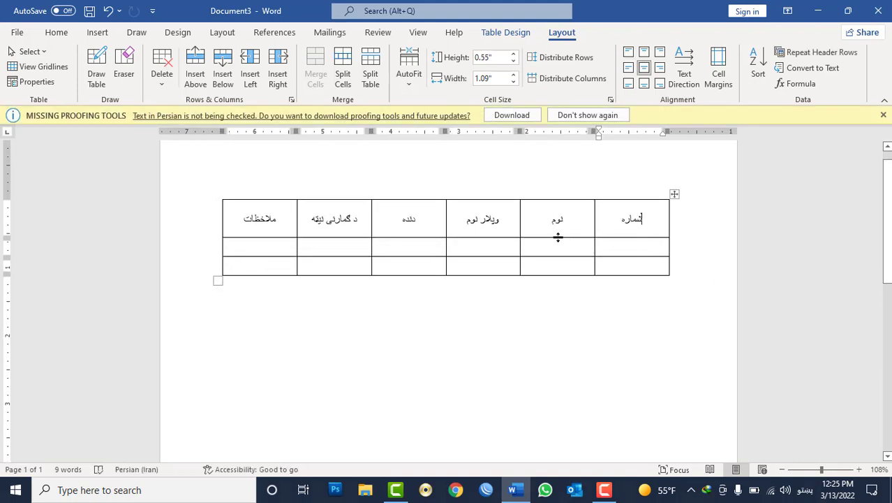
drag(558, 237, 559, 224)
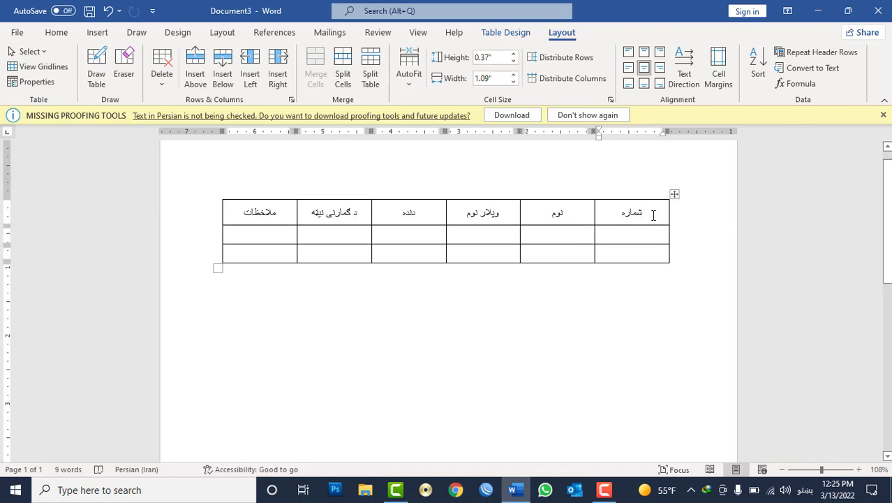
drag(653, 215, 259, 213)
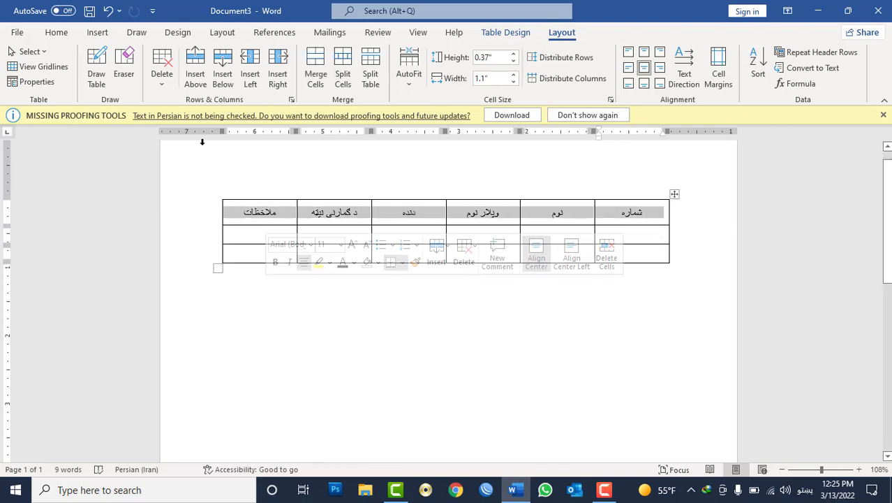
- Make the header row bold at 12 pt with White, Background 1, Darker 15% shading
click(62, 34)
click(118, 78)
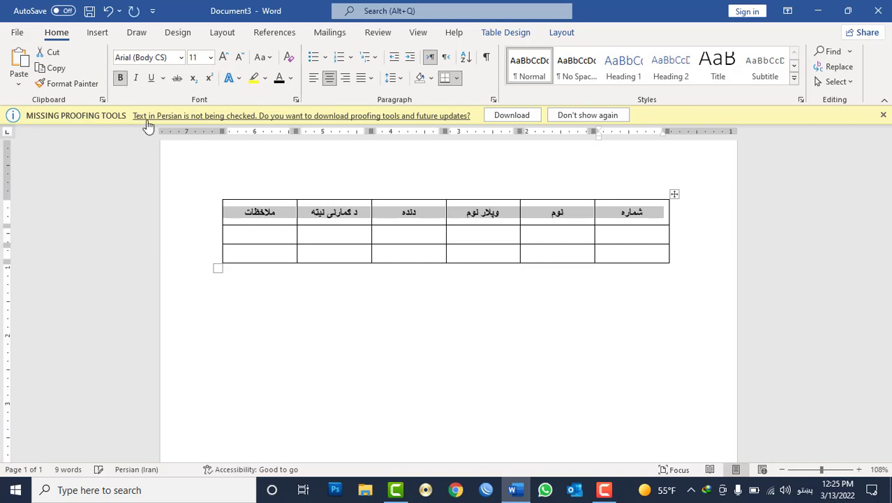
click(225, 57)
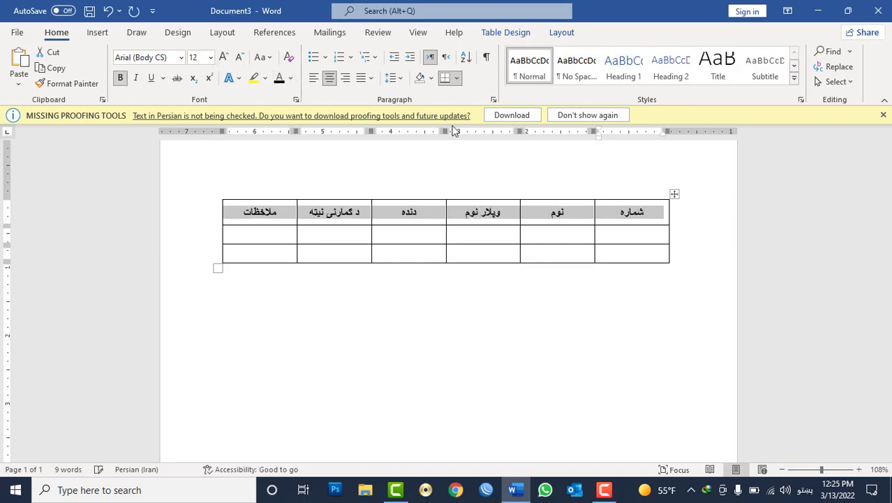
click(430, 78)
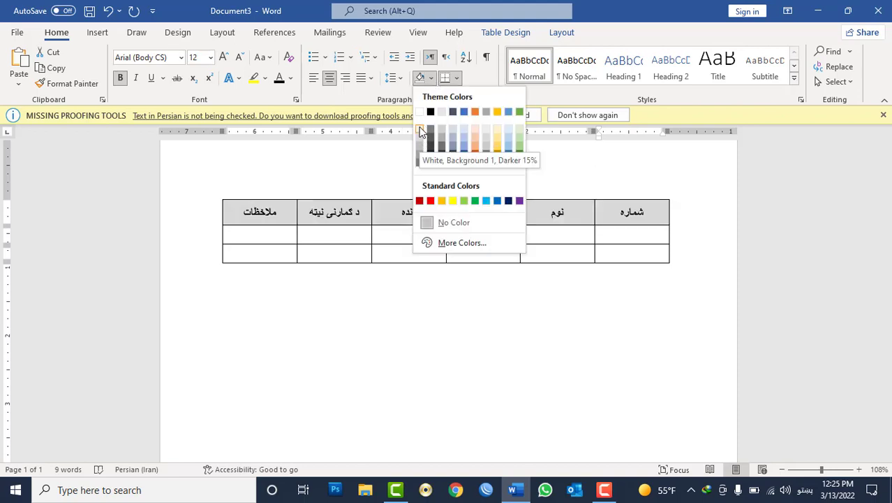
click(420, 132)
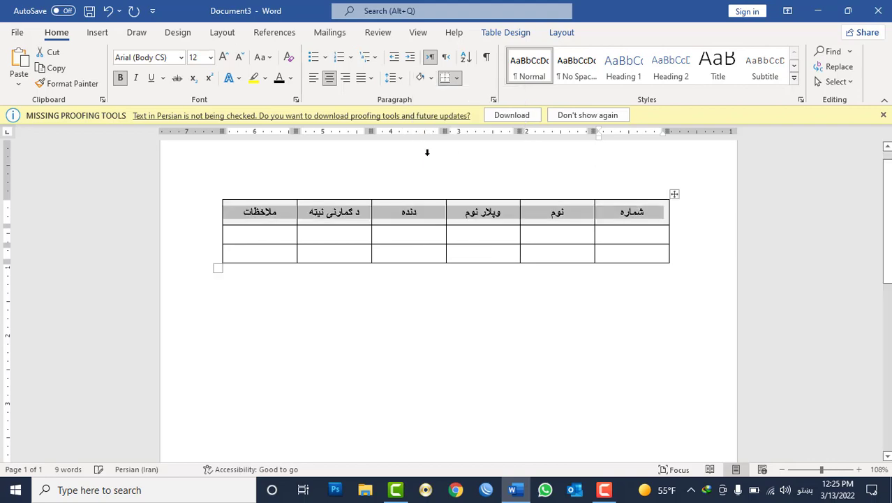
click(639, 233)
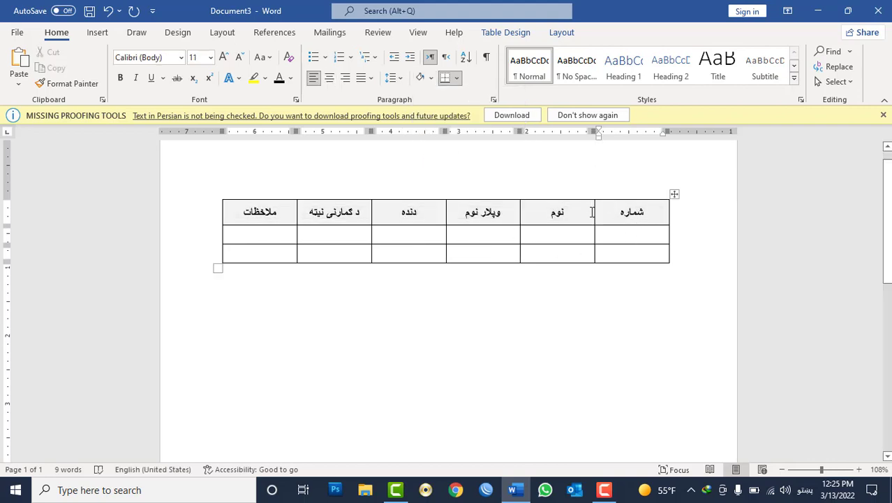
- Widen the نوم, دنده, ملاحظات and د کمارنی نیته columns by dragging their borders
drag(594, 211, 637, 217)
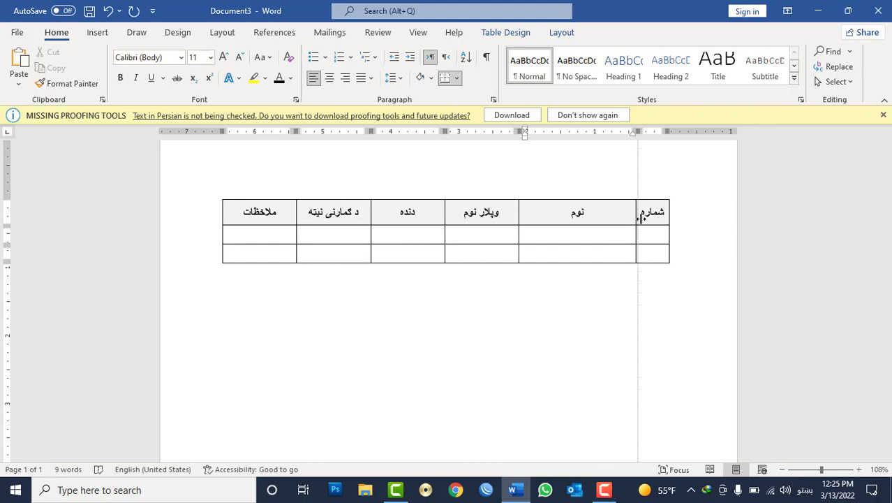
drag(512, 211, 557, 220)
click(522, 215)
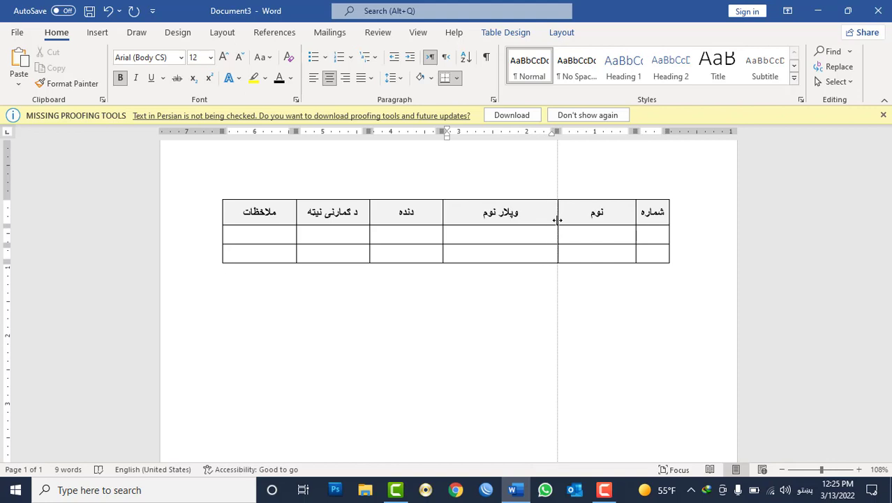
drag(444, 213, 476, 218)
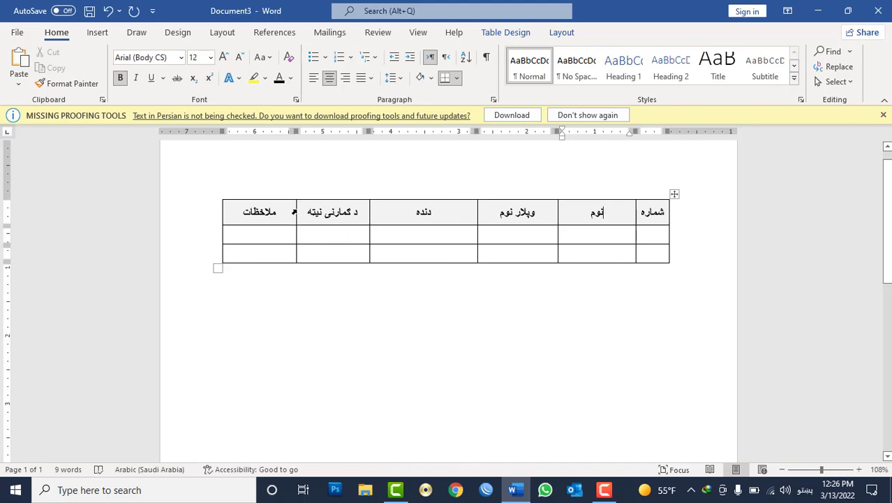
drag(295, 211, 307, 212)
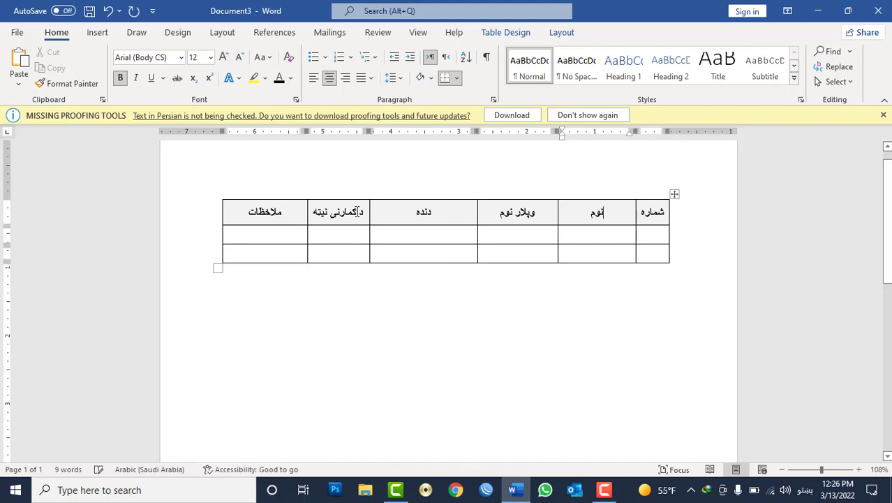
drag(370, 211, 382, 212)
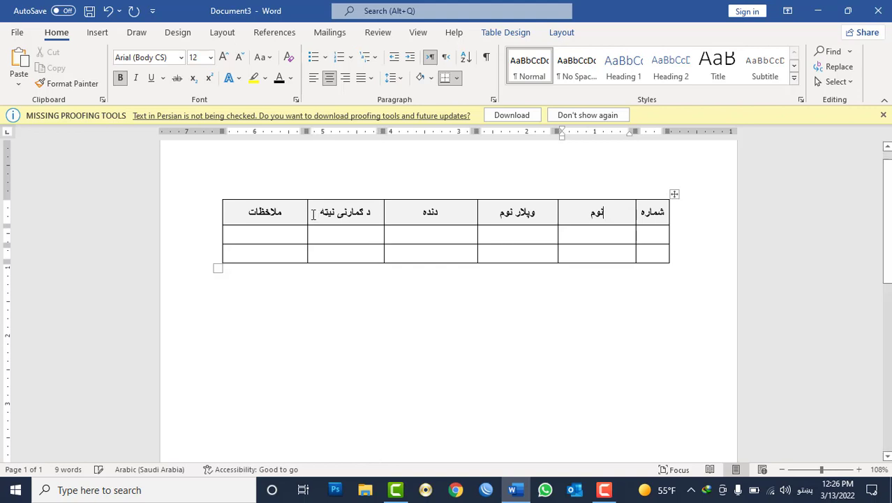
drag(308, 212, 312, 212)
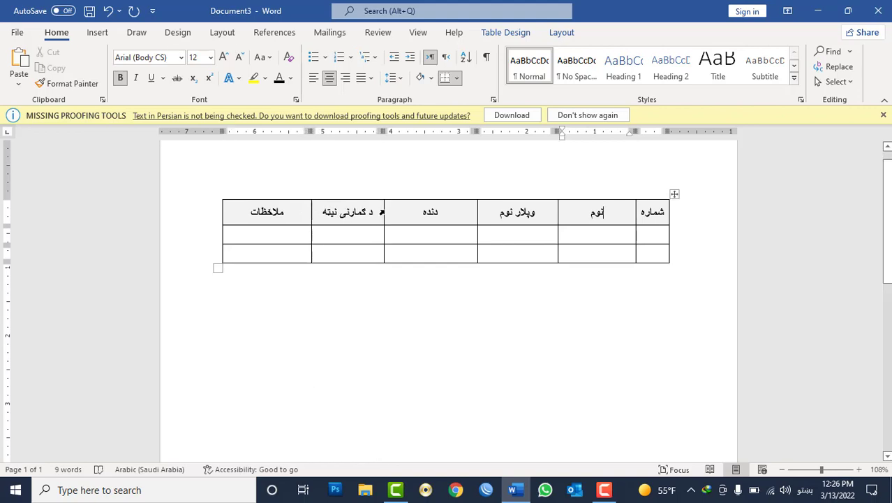
drag(383, 211, 396, 212)
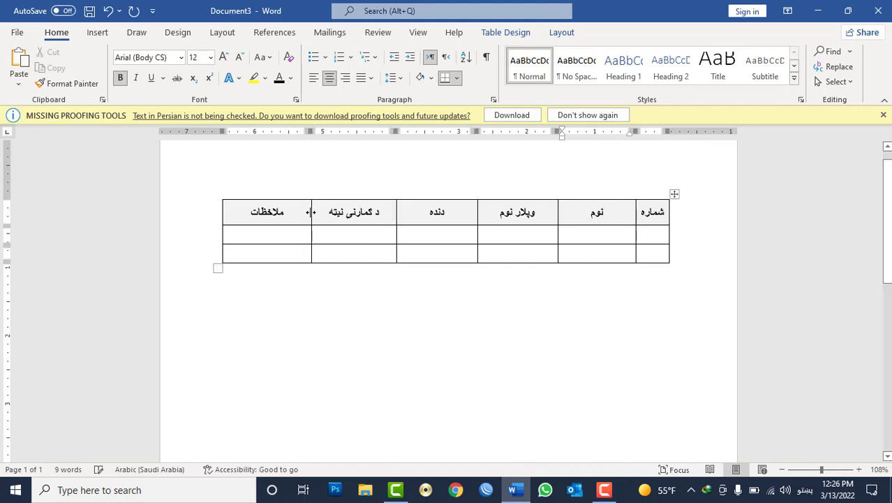
drag(312, 213, 320, 214)
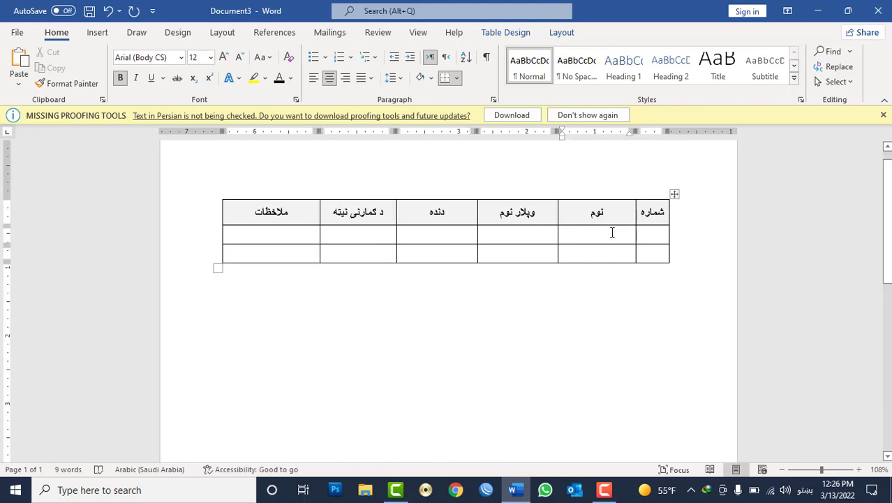
click(611, 233)
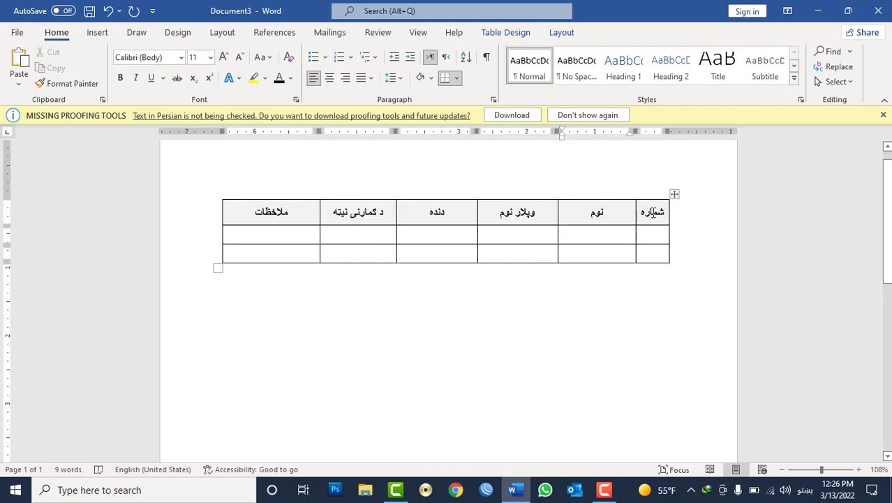
- Shrink the شماره heading to 10 pt and narrow its column further
double_click(653, 212)
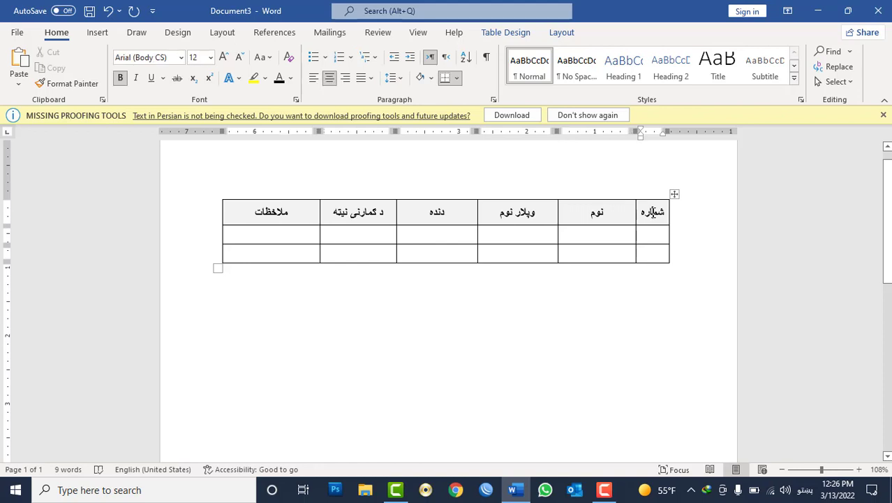
click(240, 58)
click(637, 217)
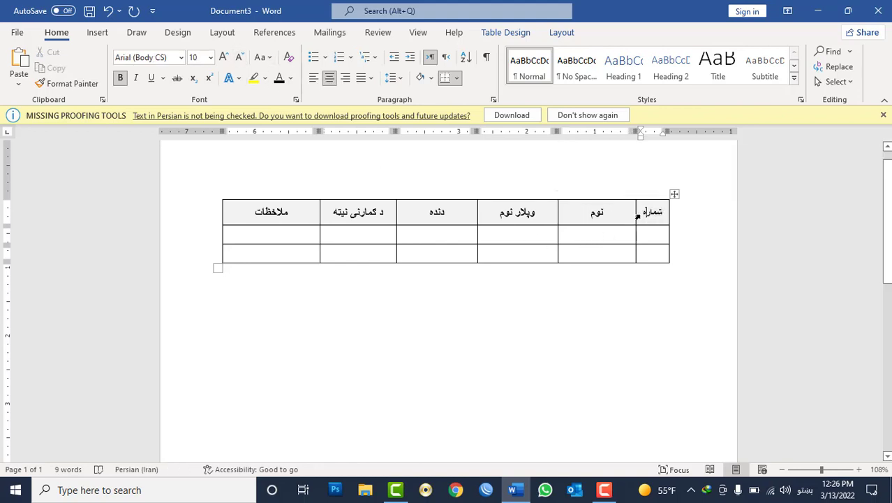
drag(634, 212, 640, 213)
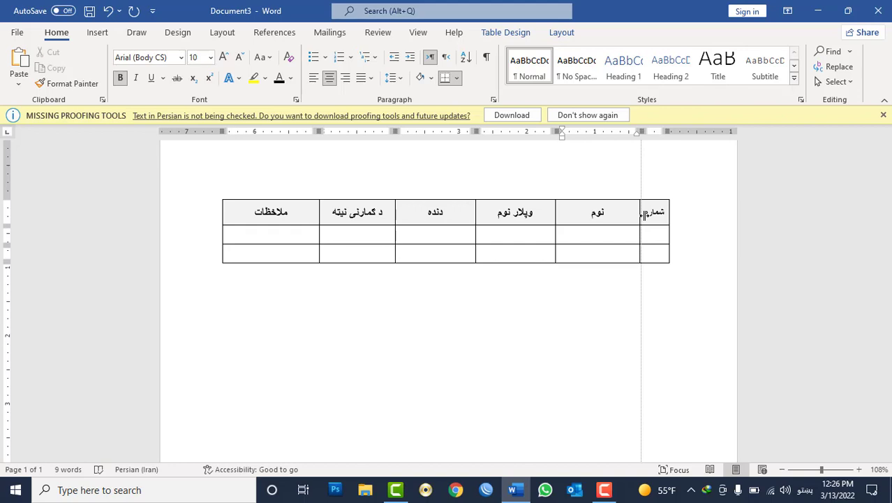
click(659, 236)
- Append many blank body rows to the end of the table using Tab from the last cell
click(623, 251)
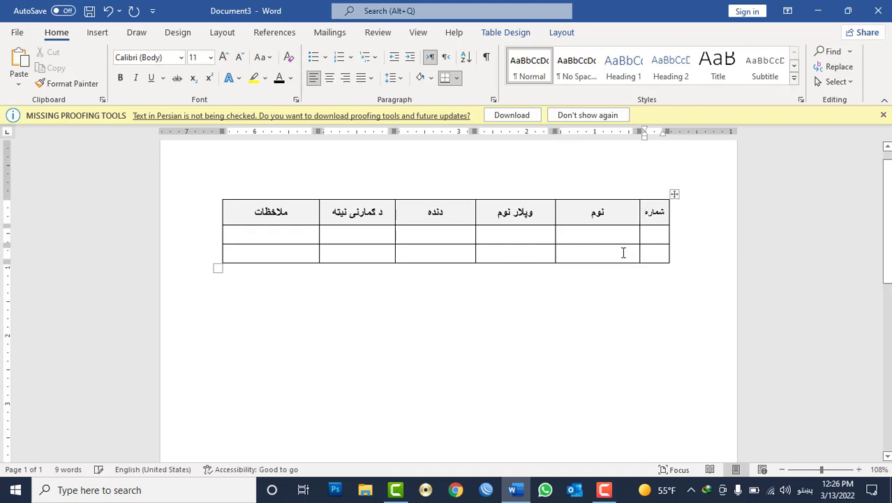
key(Tab)
key(Tab)
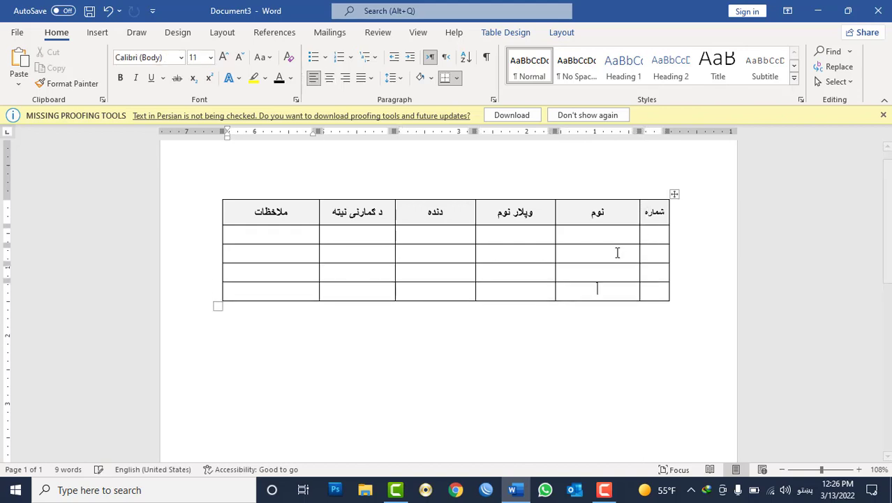
key(Tab)
key(Tab)
key(Tab)
key(Tab)
key(Tab)
key(Tab)
key(Tab)
key(Tab)
key(Tab)
key(Tab)
key(Tab)
key(Tab)
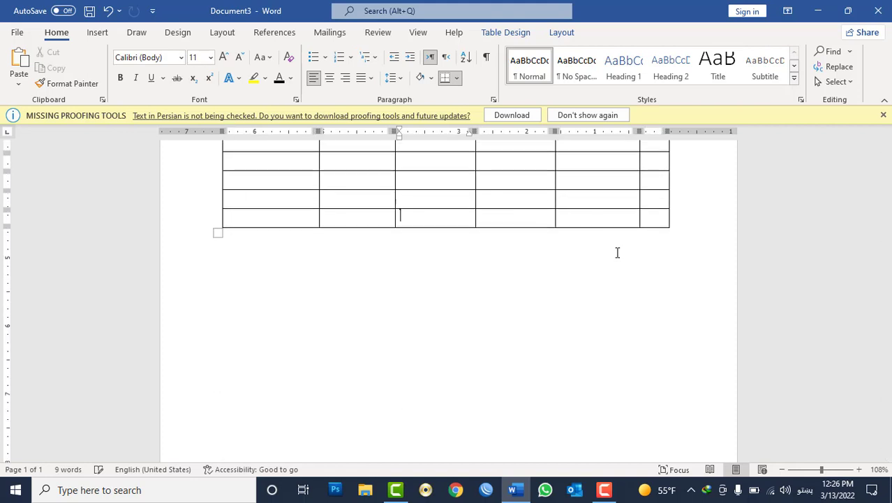
key(Tab)
key(Tab)
key(Tab)
key(Tab)
key(Tab)
key(Tab)
key(Tab)
key(Tab)
key(Tab)
key(Tab)
key(Tab)
key(Tab)
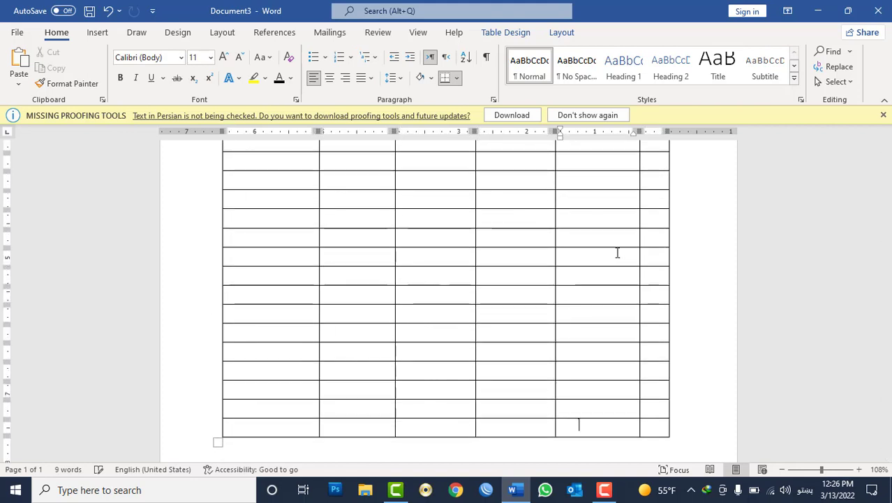
scroll(617, 253, up, 10)
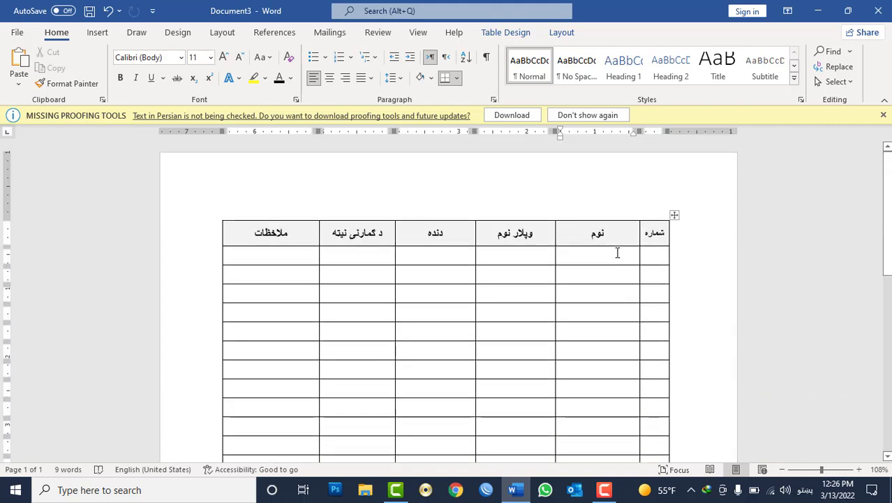
- Type the centred Pashto header lines, from 'د افغانستان اسلامی امارت' to the employee list title
double_click(552, 174)
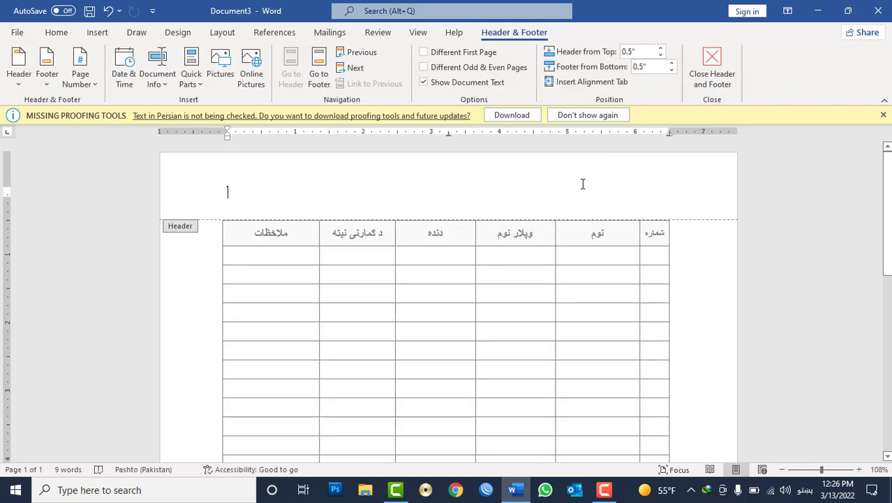
key(ctrl+r)
key(ctrl+e)
text(د افغان)
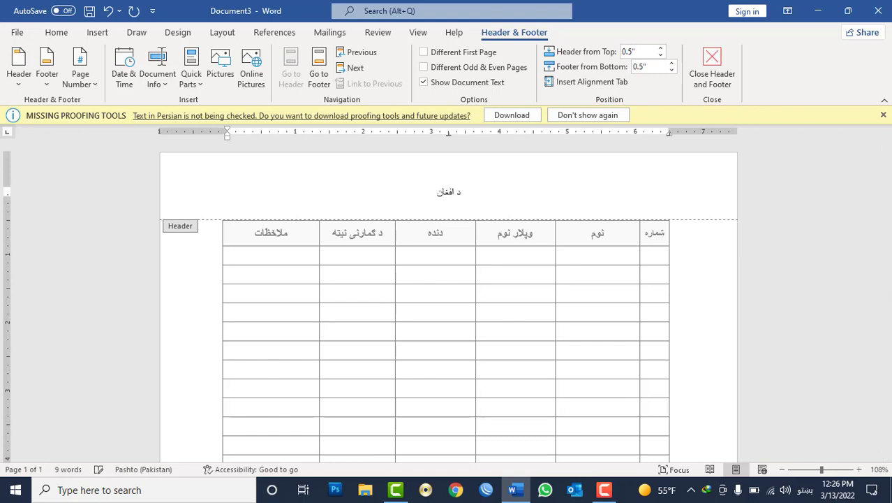
text(ستان اسل)
text(امی امارت)
key(Return)
text(د ا)
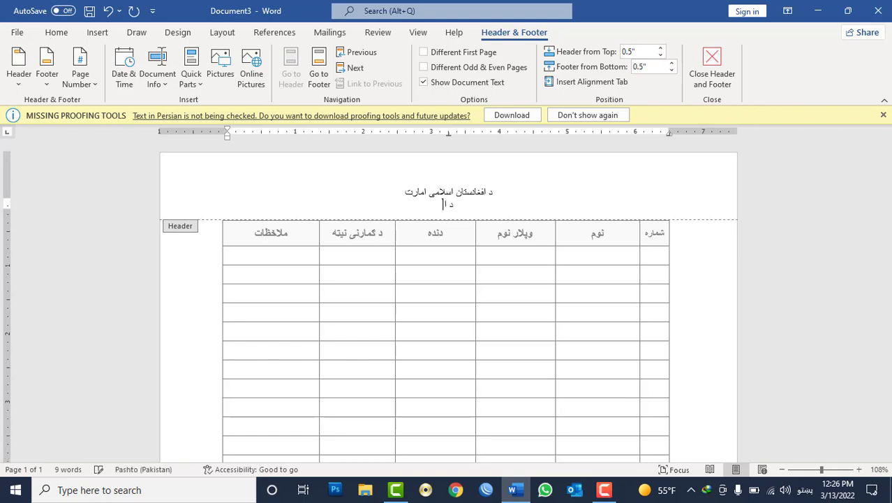
text(نترک)
text(انتینن)
text(تال دولتی شرک)
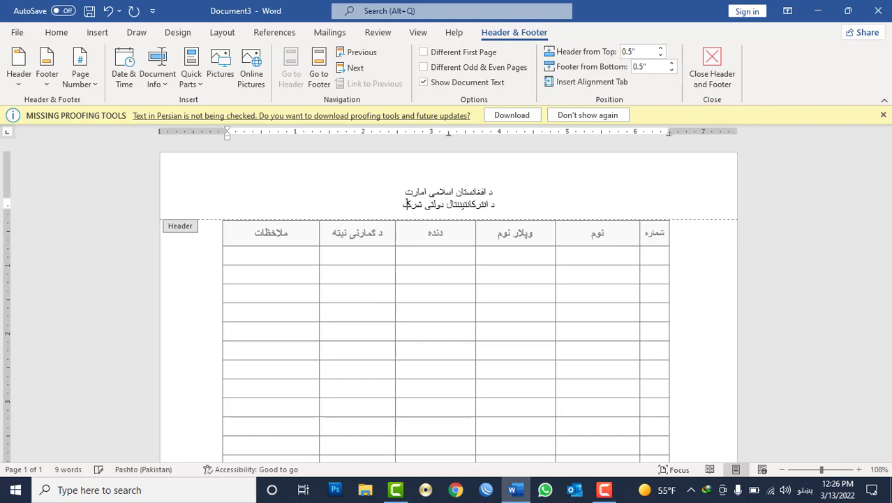
text(ت)
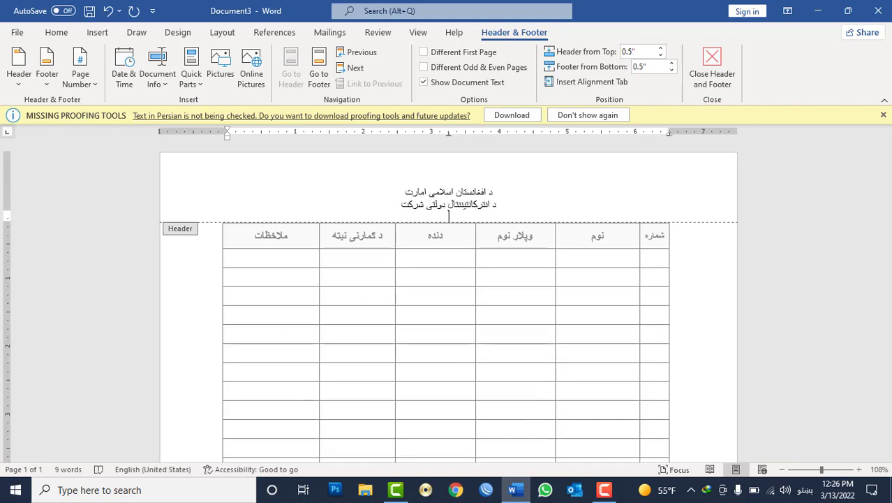
key(Return)
text(امري)
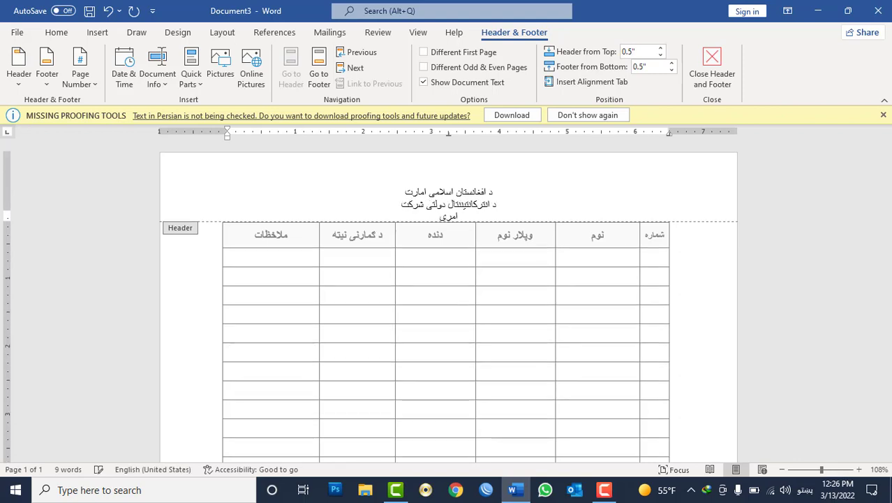
text(ت منابع بشری)
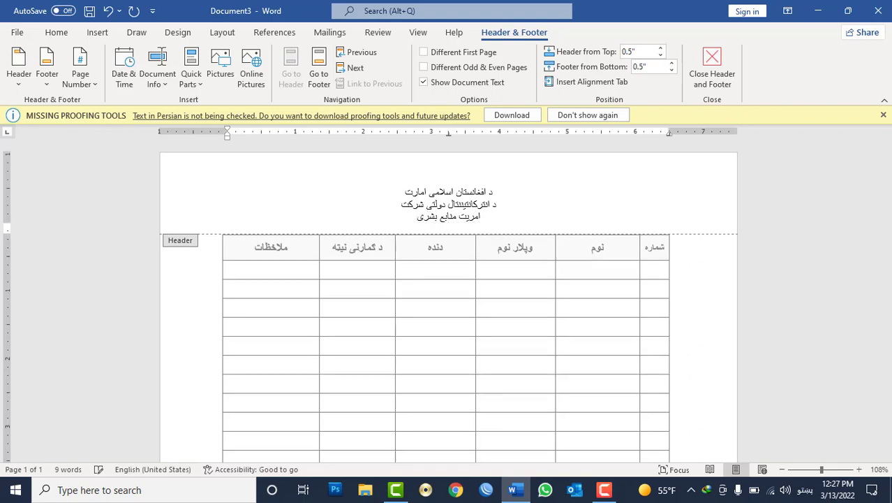
text(د کارم)
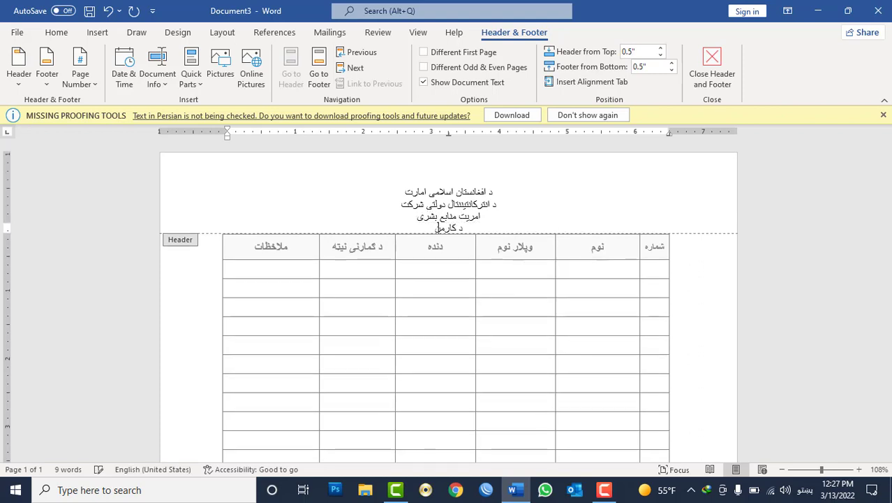
text(ندانو)
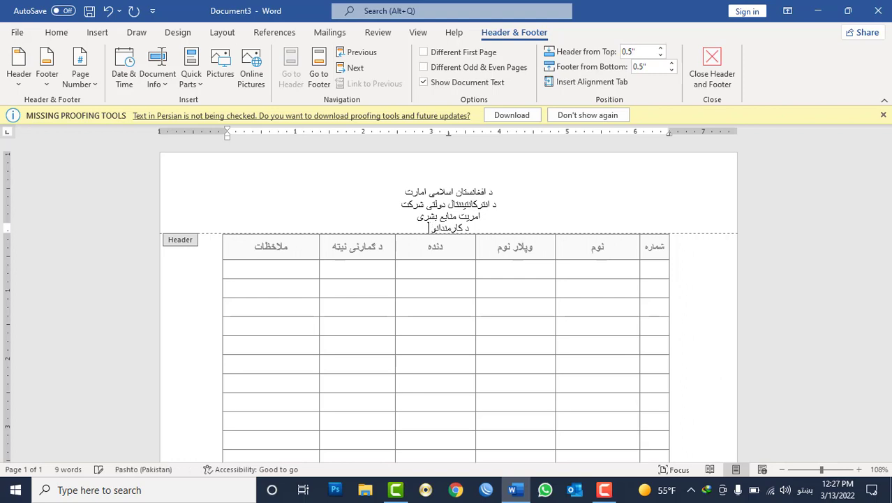
key(BackSpace)
key(BackSpace)
key(BackSpace)
key(BackSpace)
key(BackSpace)
key(BackSpace)
text(د نوی)
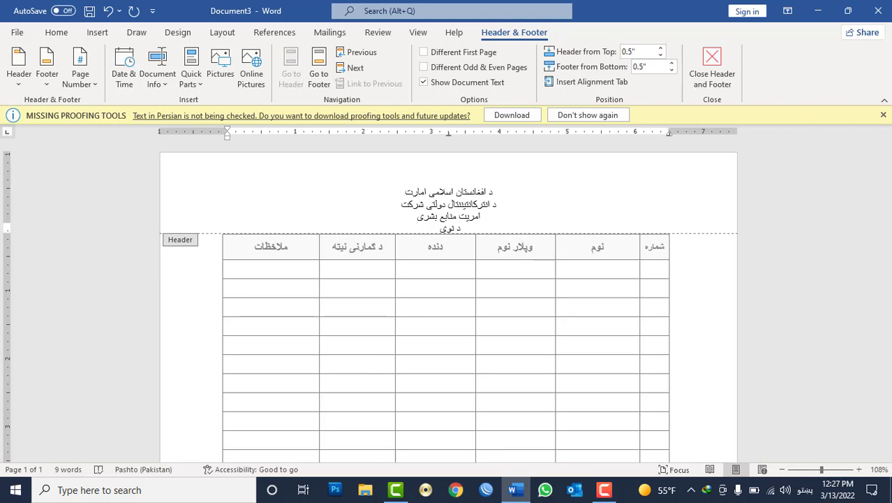
text(کارمندانو د )
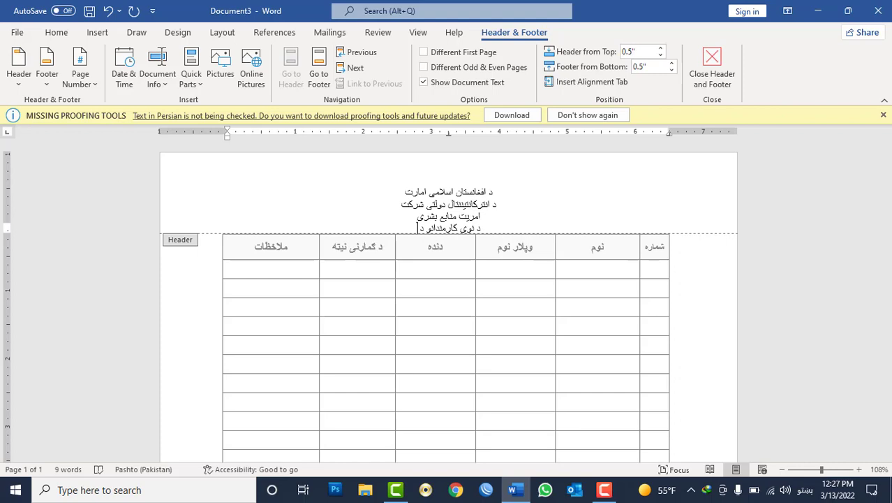
text(استخ)
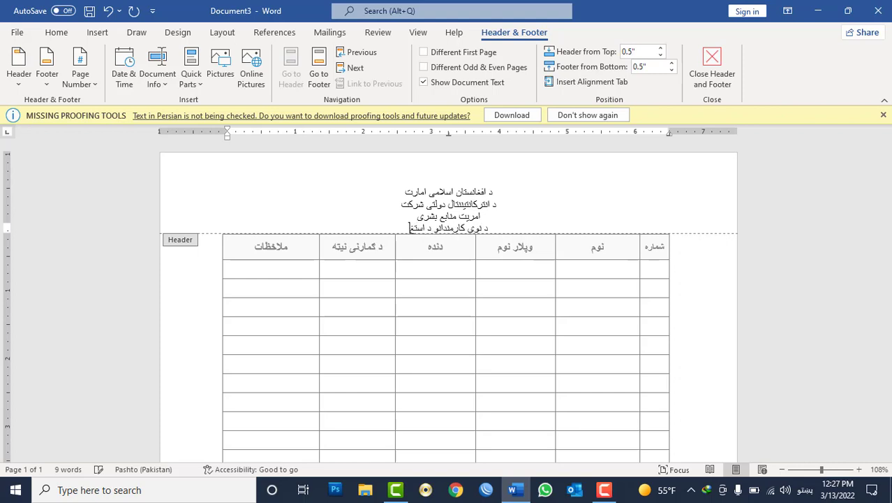
text(خدا)
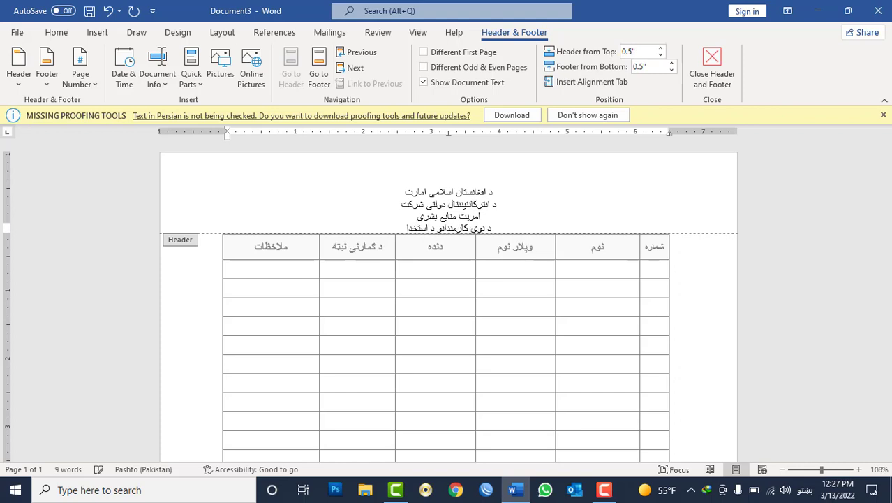
text(م لیست)
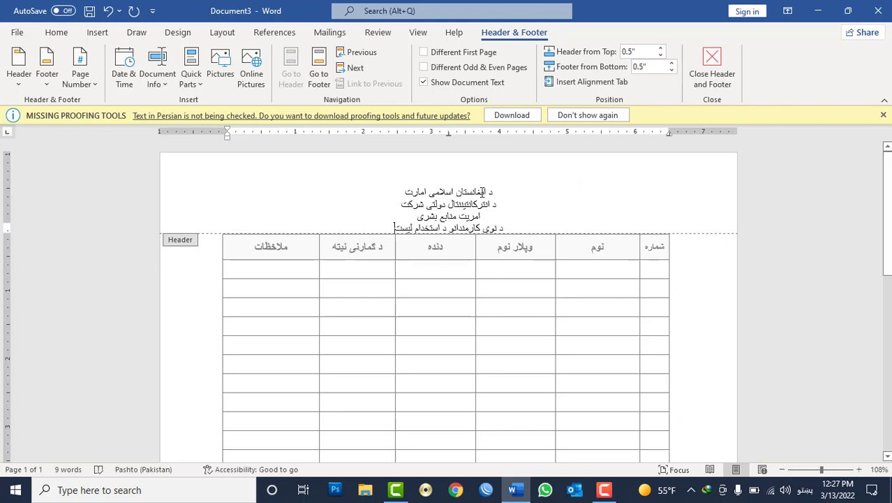
- Make the first header line bold at 18 pt and the second bold at 16 pt
triple_click(481, 191)
key(ctrl+b)
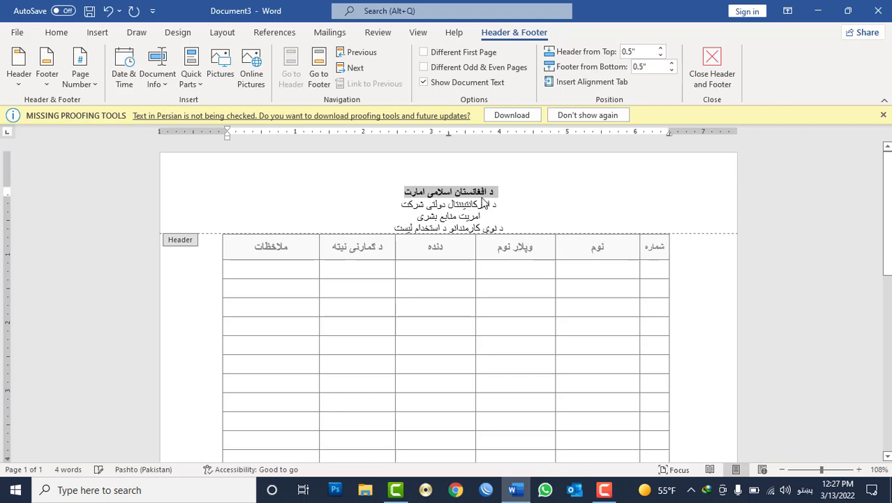
key(ctrl+shift+period)
key(ctrl+shift+period)
key(ctrl+shift+period)
key(ctrl+shift+period)
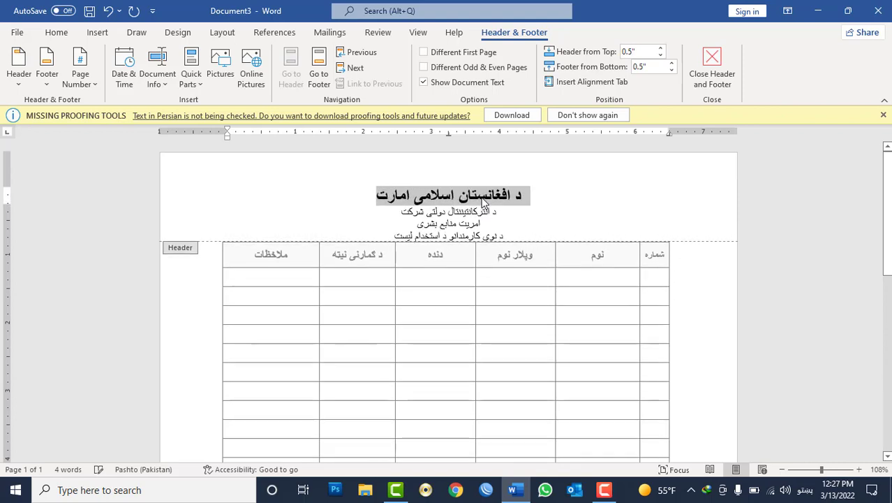
click(56, 32)
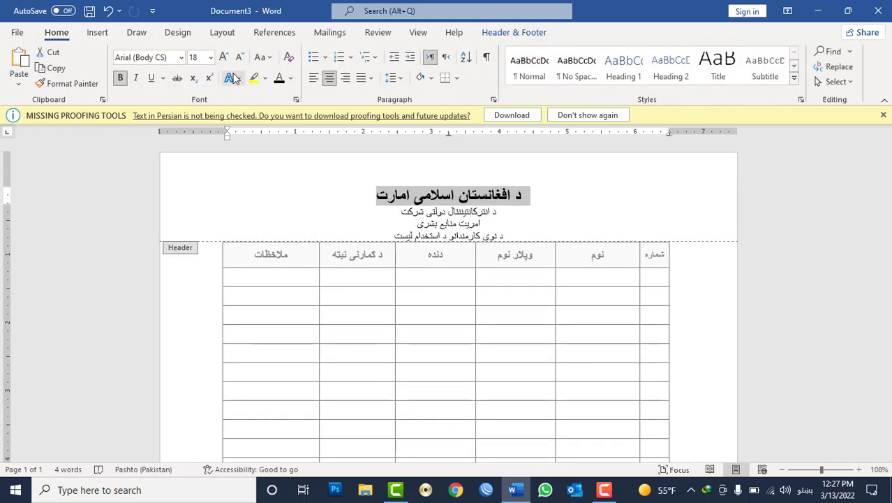
triple_click(420, 213)
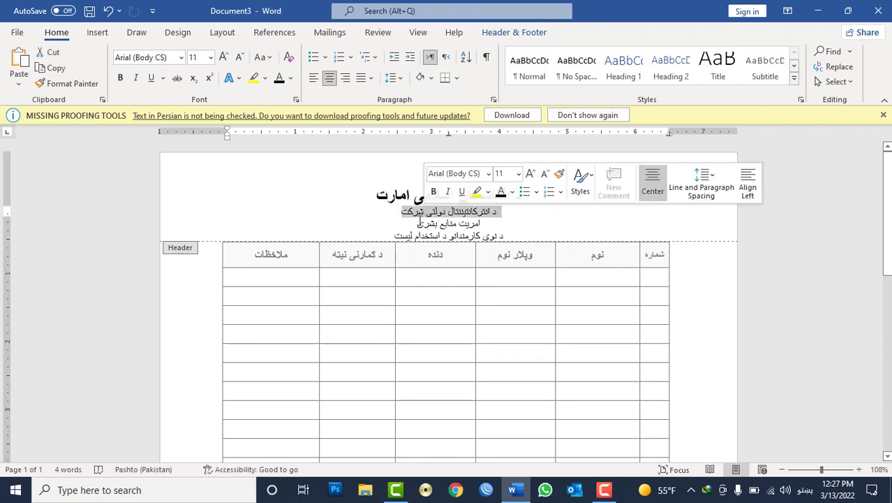
click(220, 57)
click(220, 57)
click(220, 57)
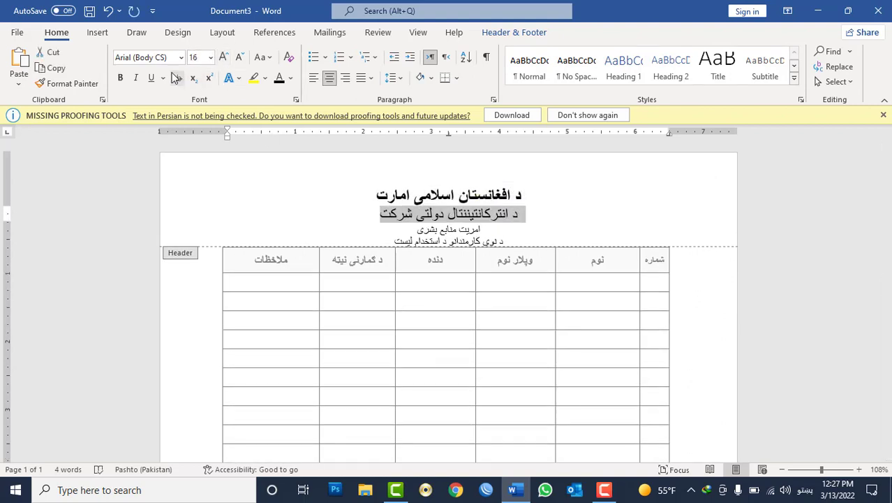
click(120, 77)
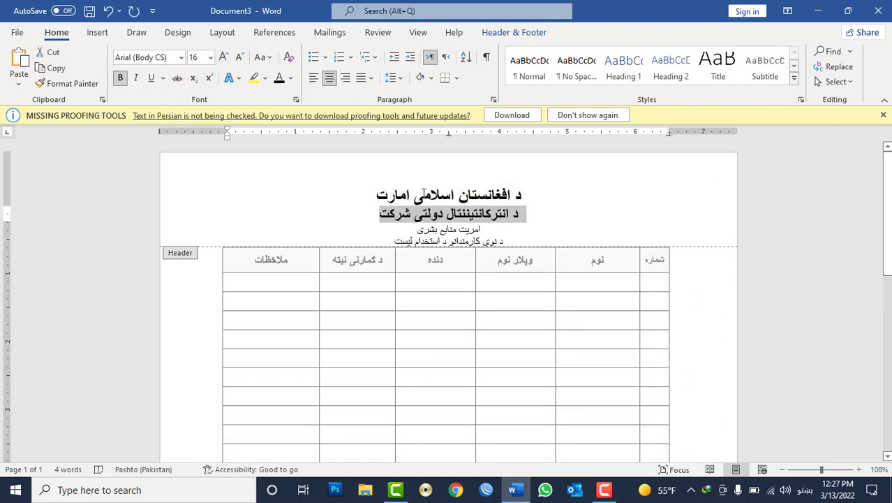
click(423, 194)
- Make the third header line bold at 14 pt and set the fourth line to 12 pt
triple_click(431, 229)
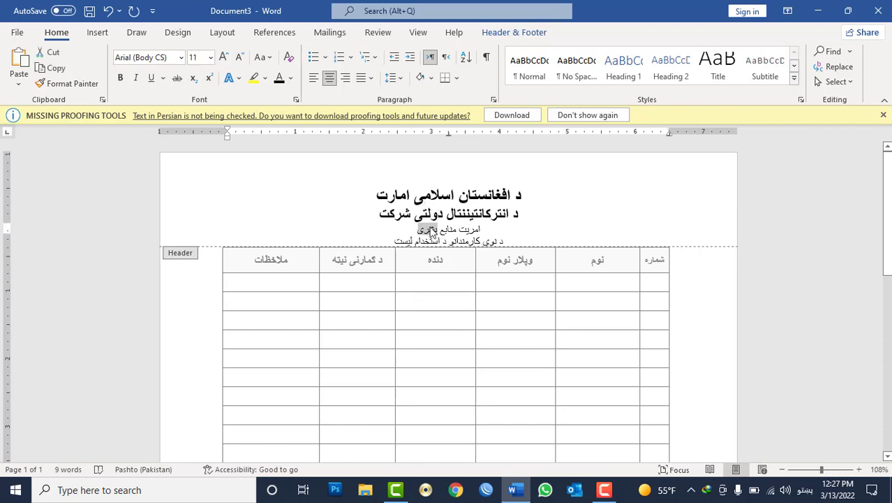
click(223, 57)
click(223, 58)
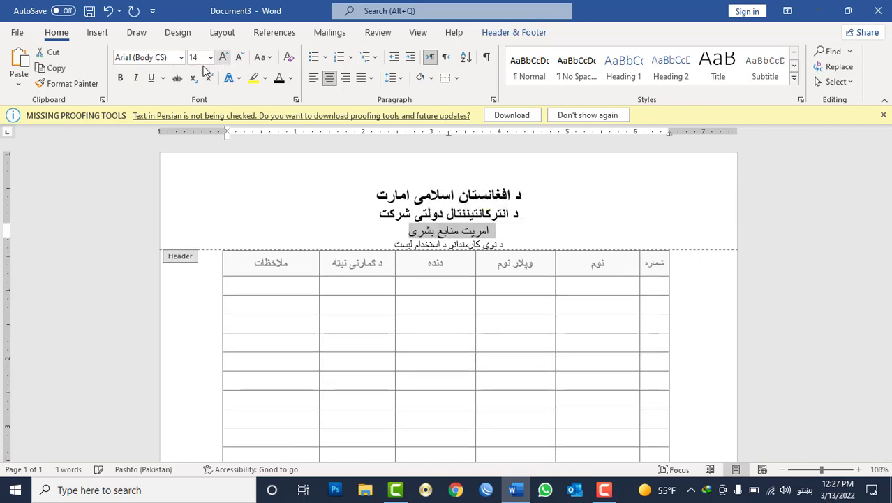
click(120, 78)
triple_click(444, 244)
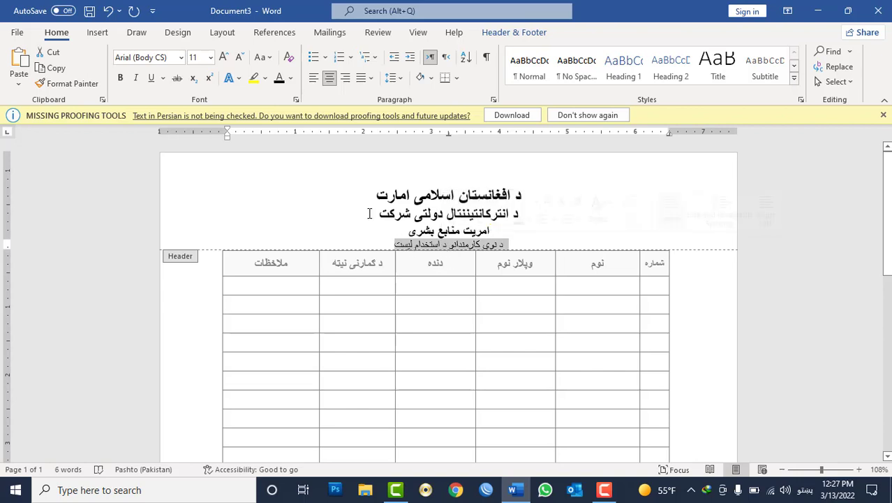
click(223, 58)
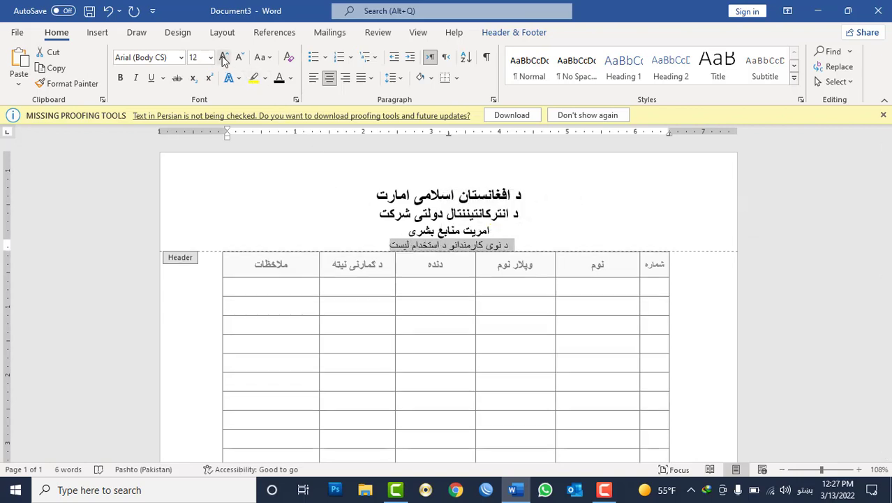
click(454, 164)
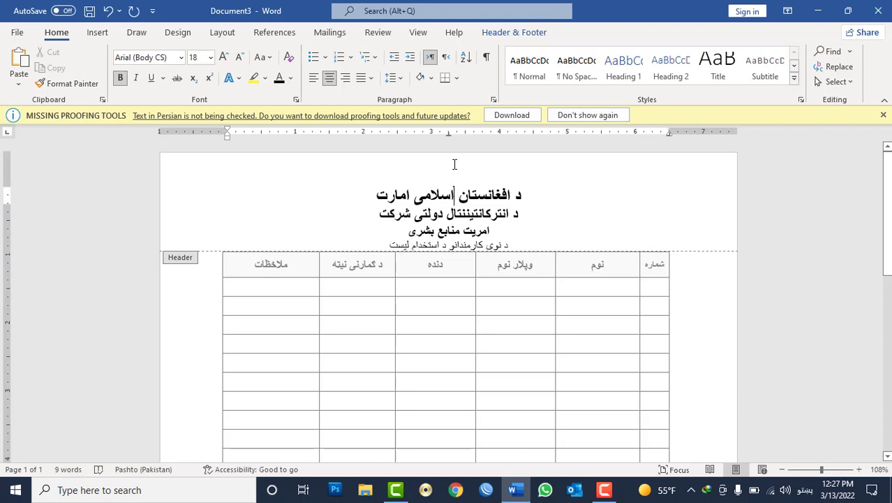
- Set the header's distance from the top of the page to 0.2 inch
click(503, 33)
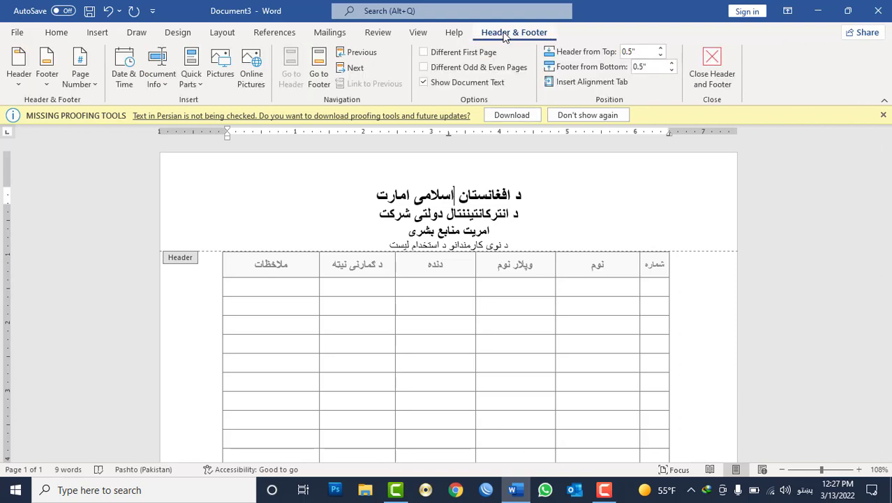
click(660, 56)
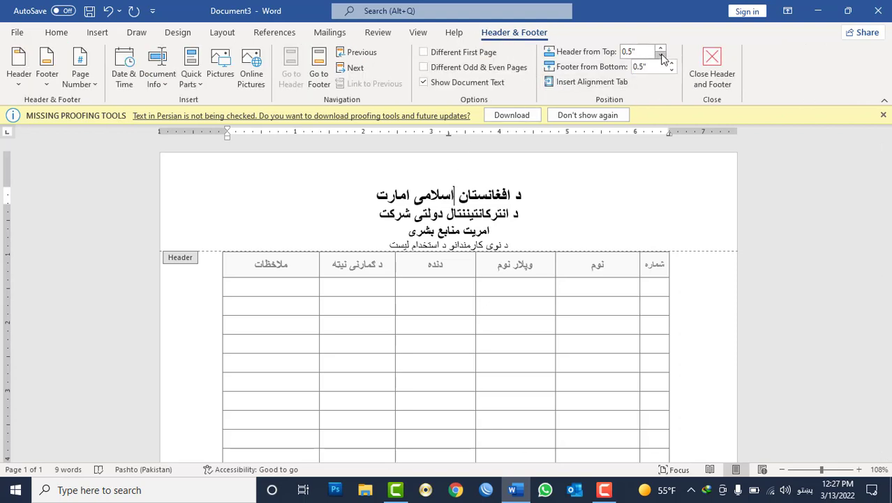
click(661, 56)
click(660, 56)
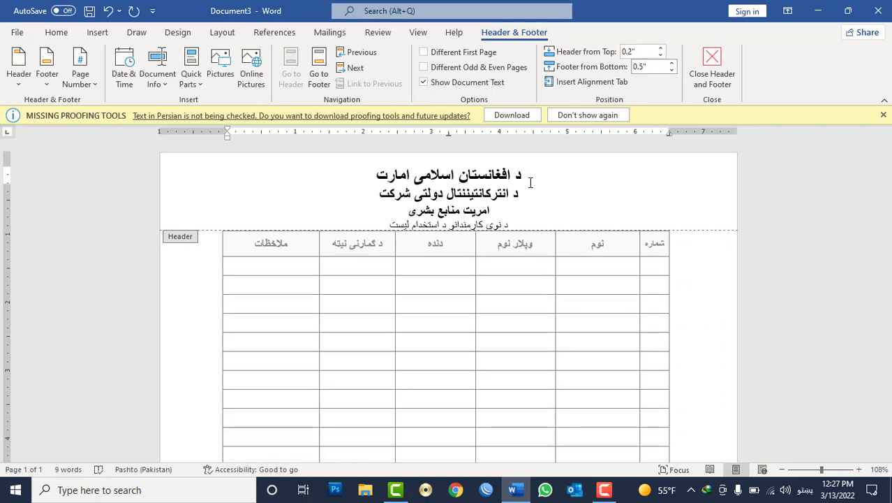
- Add space after the last header line, separating it from the table
triple_click(484, 224)
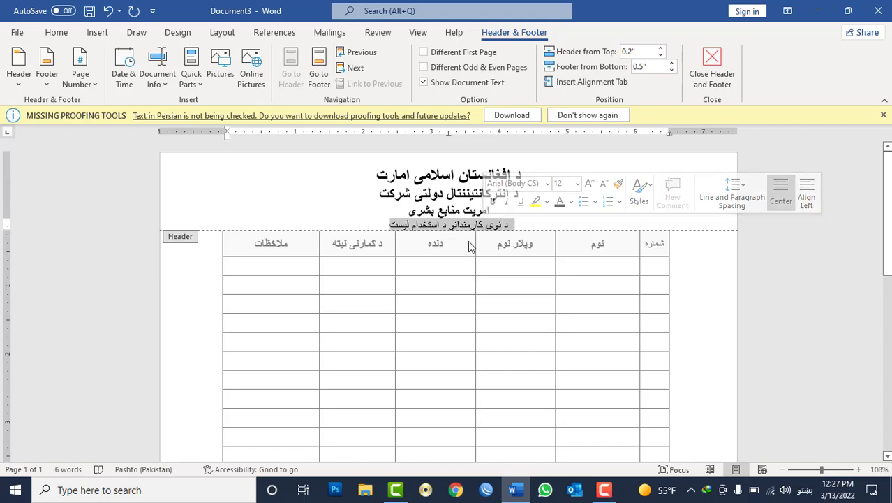
click(56, 33)
click(392, 78)
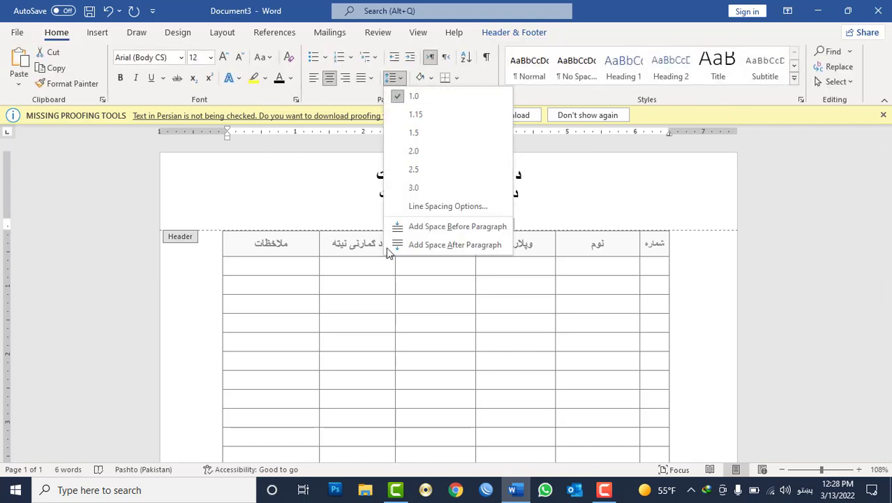
click(421, 246)
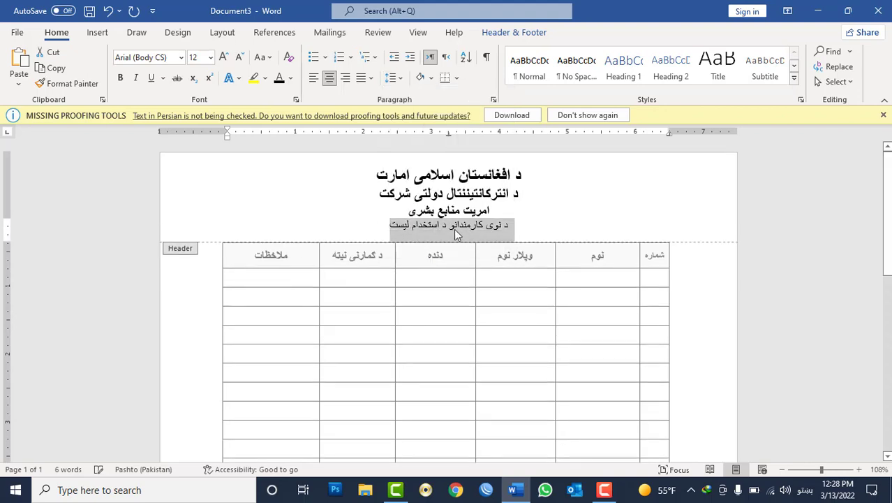
double_click(528, 275)
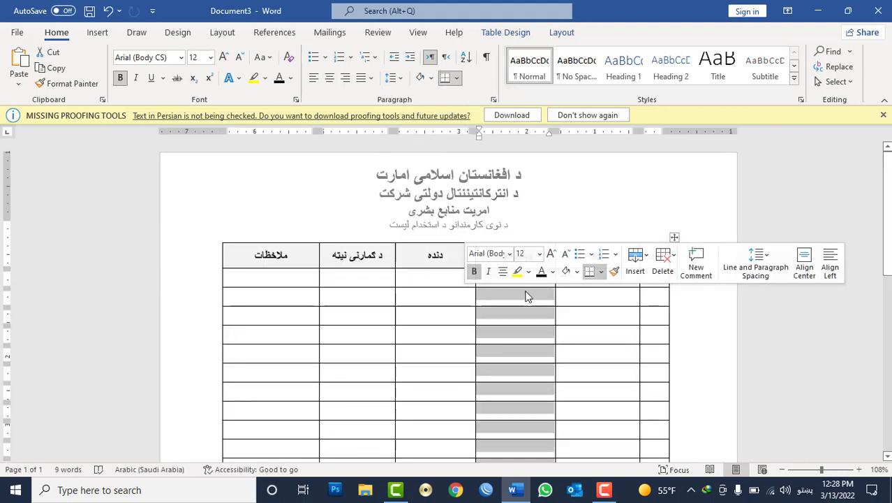
click(526, 294)
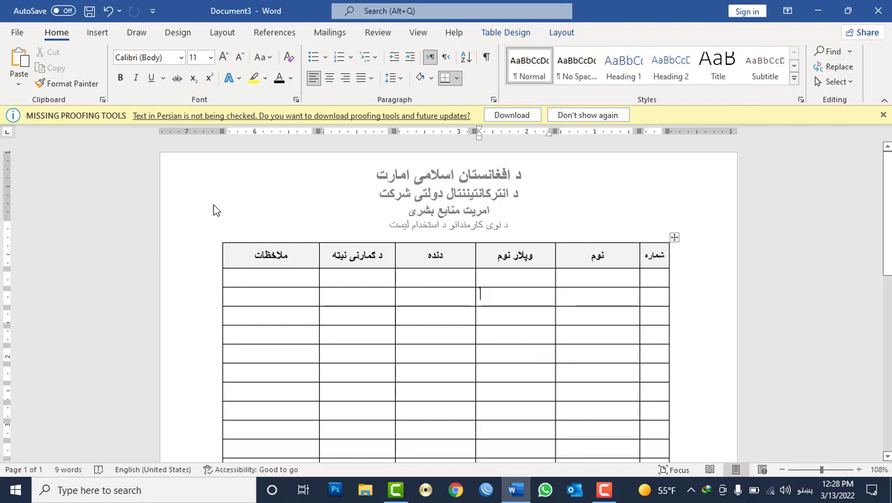
double_click(245, 210)
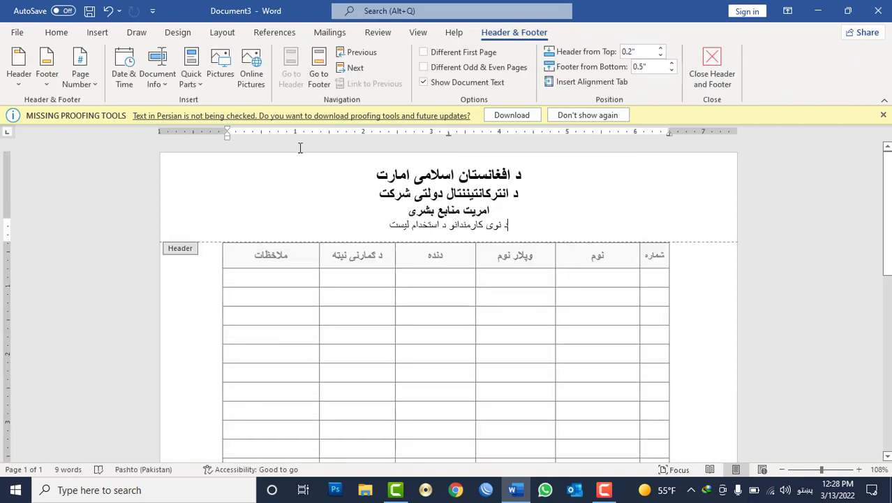
- Draw a rectangle in the header's top-right area and nudge it into place
click(98, 32)
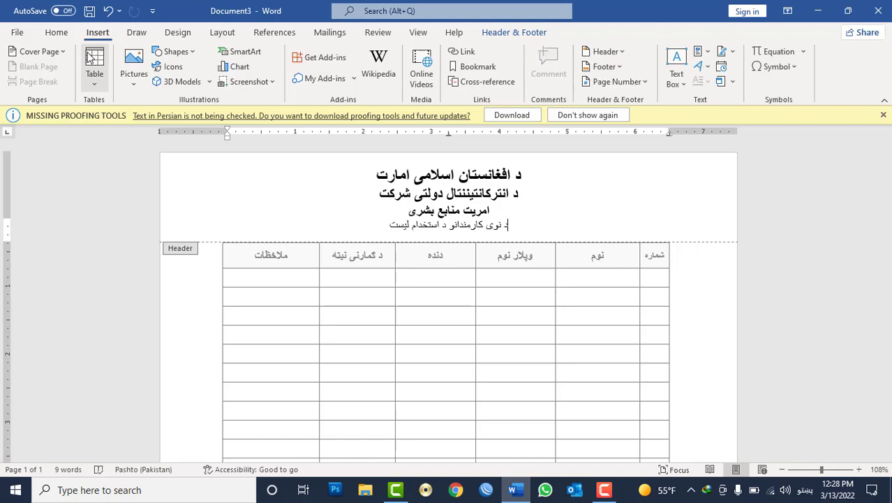
click(175, 51)
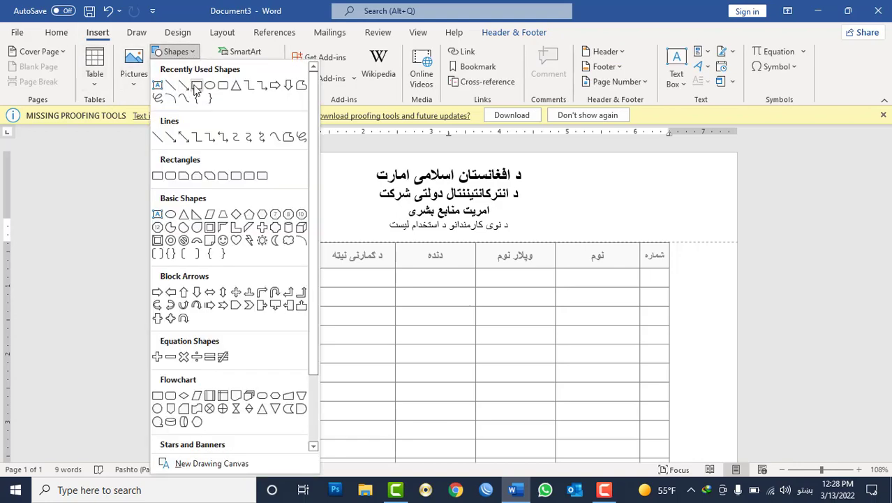
click(196, 85)
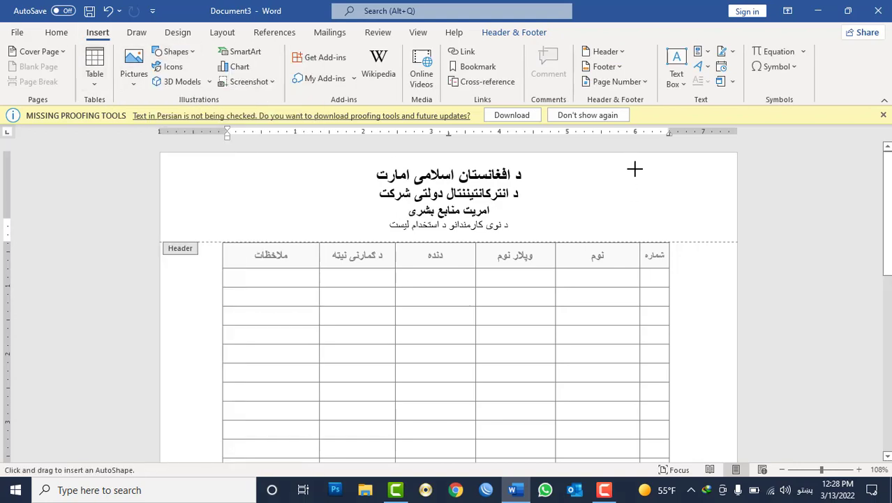
mouse_move(634, 169)
mouse_down()
mouse_move(704, 233)
mouse_move(660, 195)
mouse_move(666, 212)
mouse_up()
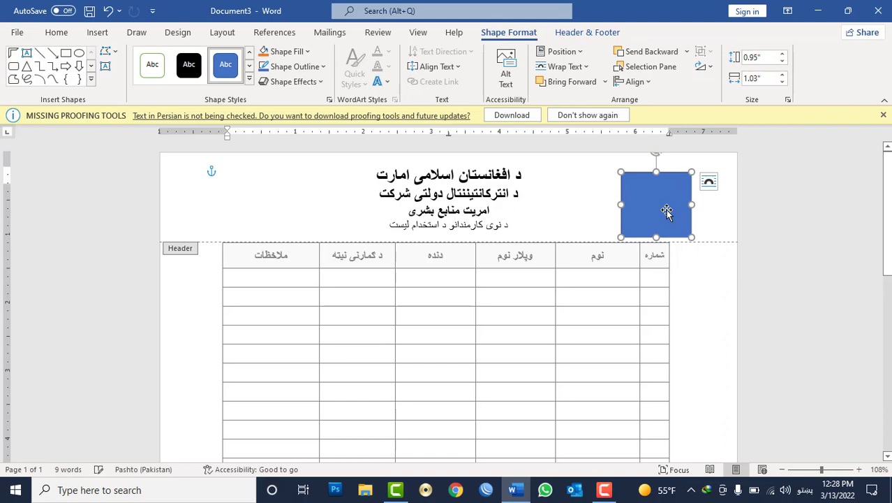
drag(670, 174, 673, 166)
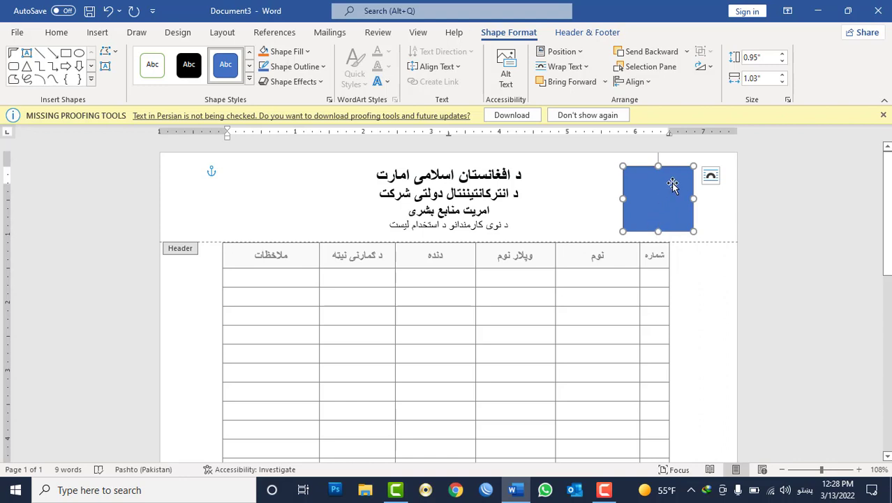
- Set the rectangle's fill to No Fill, leaving only its outline
click(289, 53)
click(307, 195)
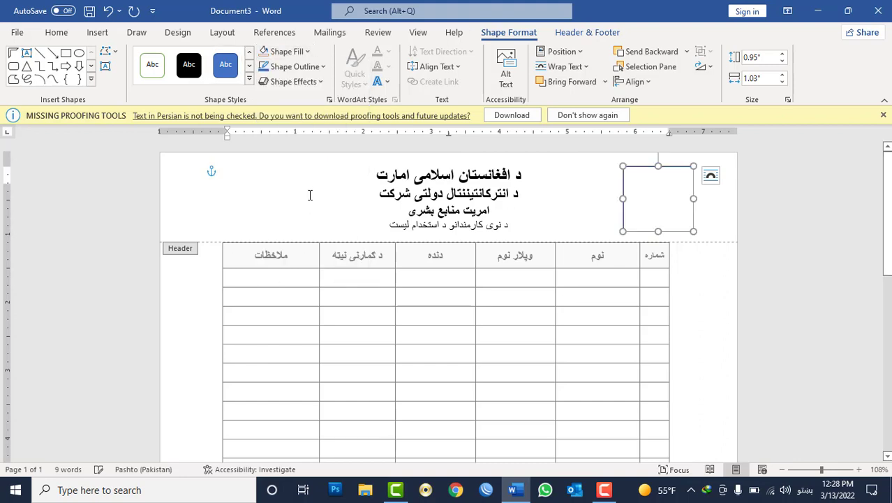
click(655, 200)
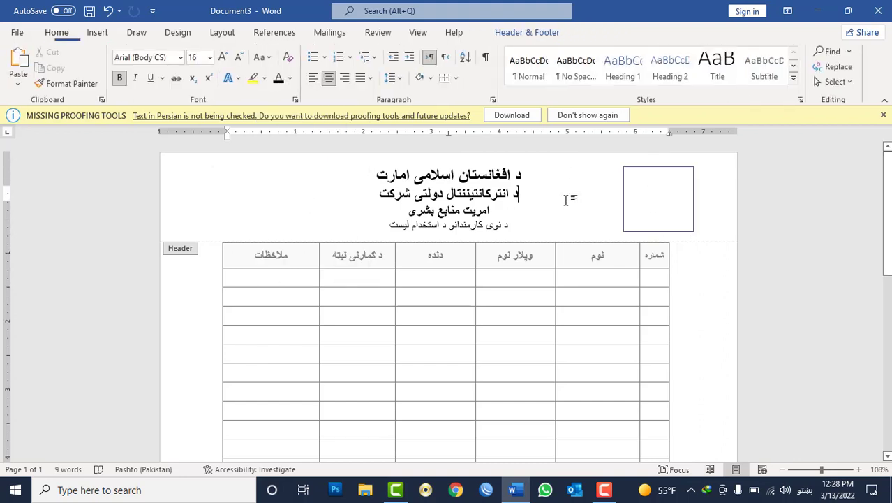
click(625, 173)
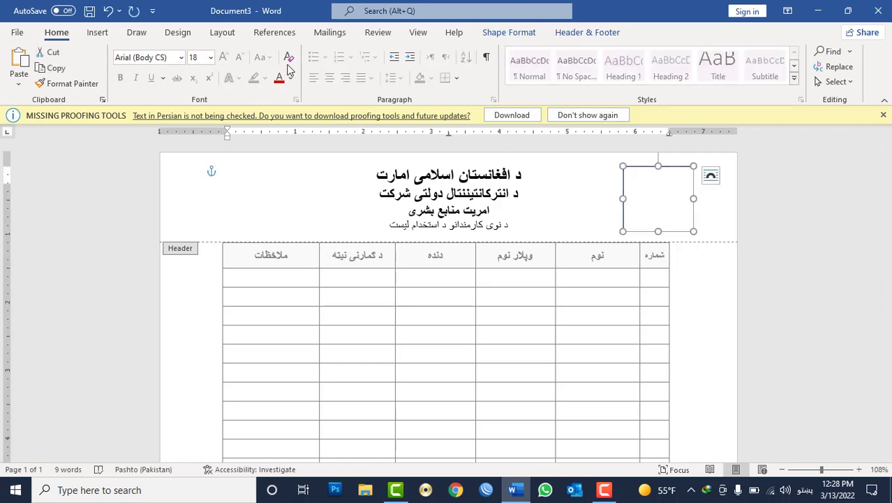
- Fill the header rectangle with the EIA Logo picture from Desktop\Data
click(522, 33)
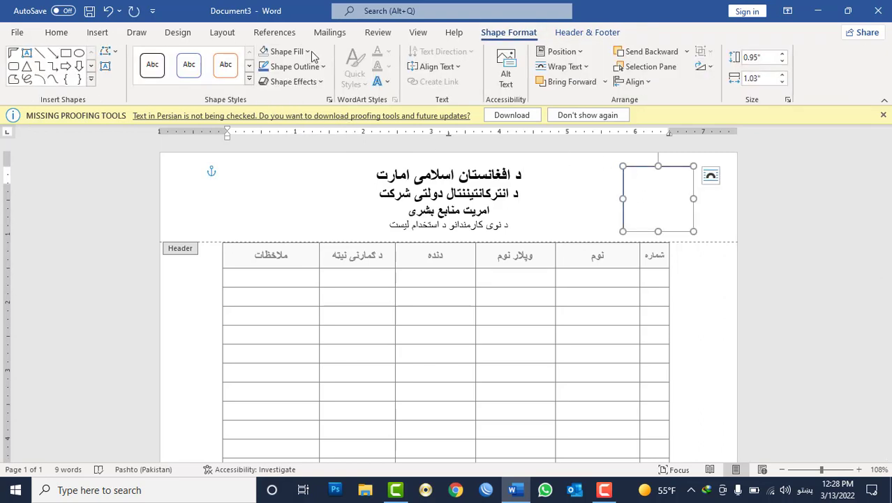
click(298, 53)
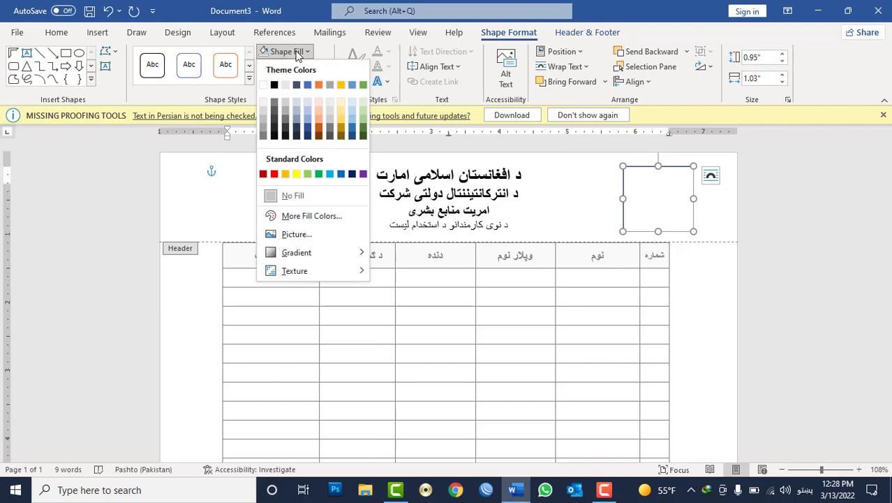
click(298, 53)
click(298, 53)
click(312, 236)
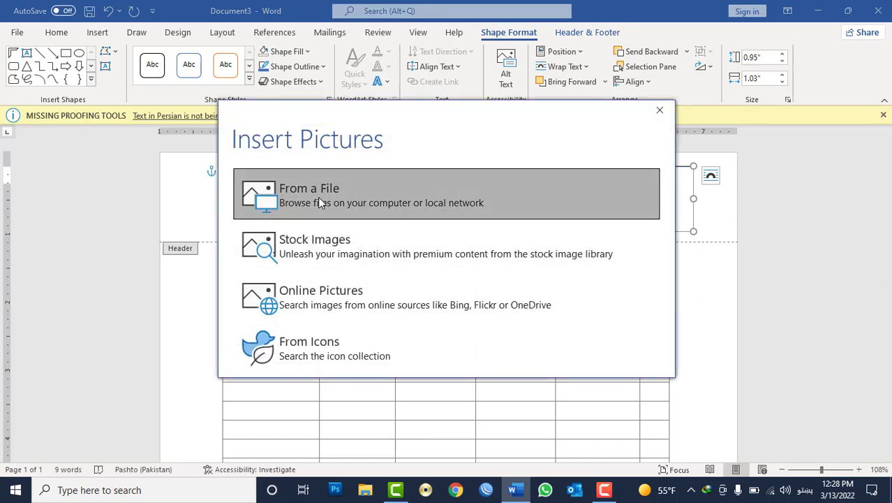
click(319, 202)
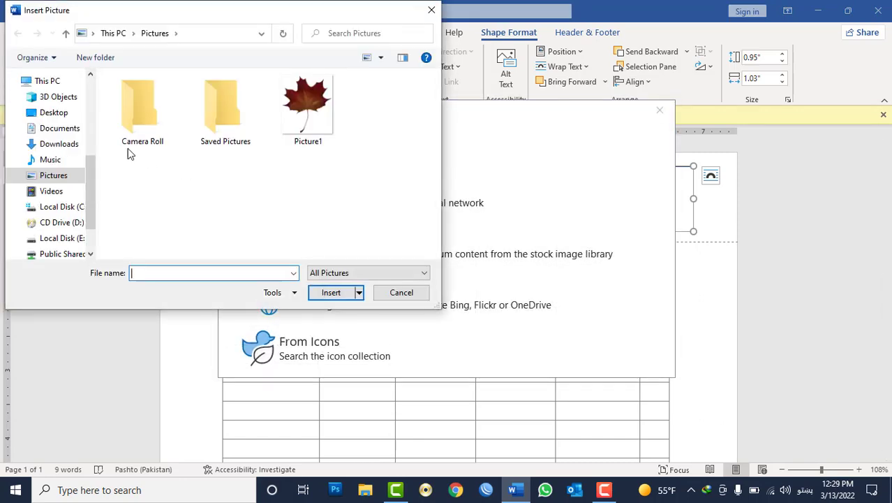
click(51, 112)
double_click(130, 132)
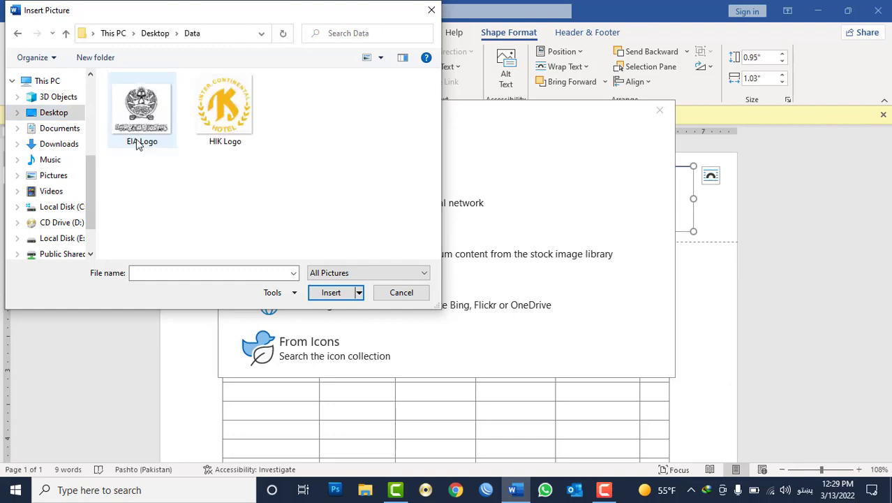
double_click(148, 120)
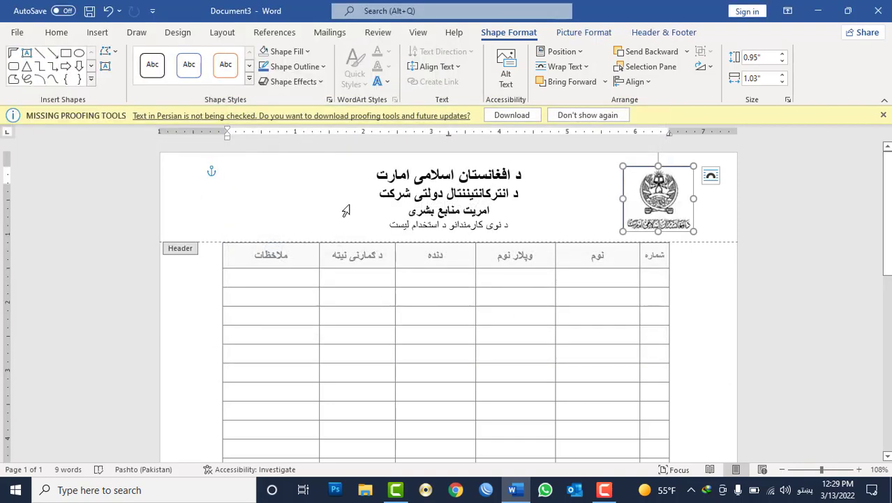
click(476, 196)
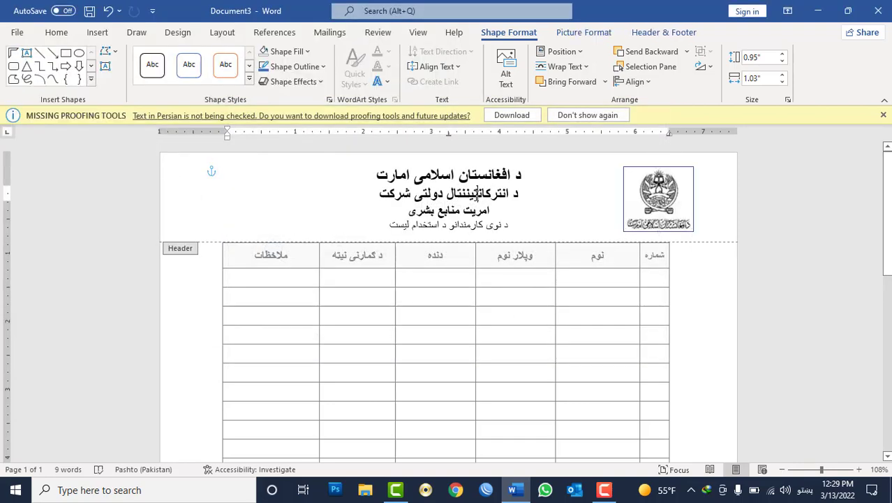
- Remove the outline around the logo shape with No Outline
click(690, 206)
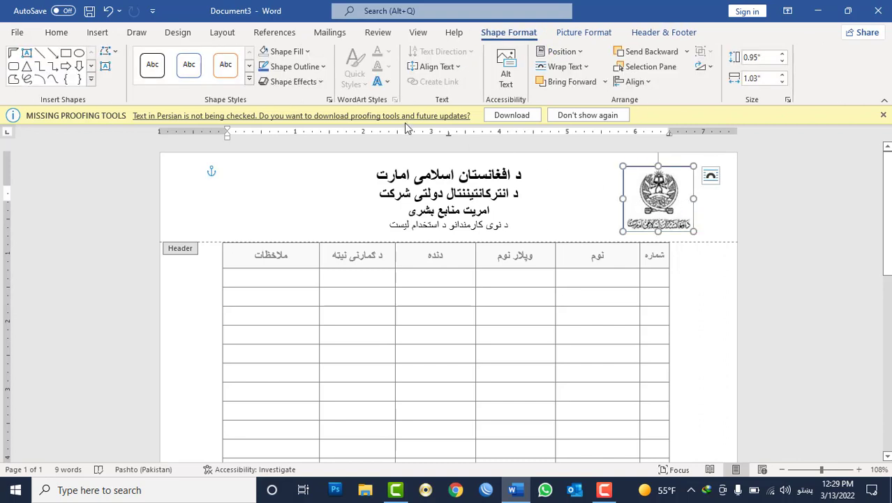
click(301, 72)
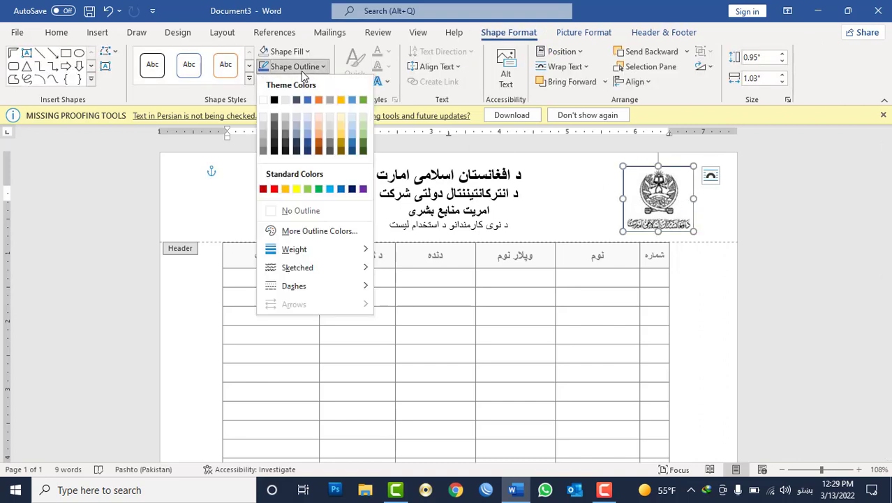
click(296, 210)
click(556, 205)
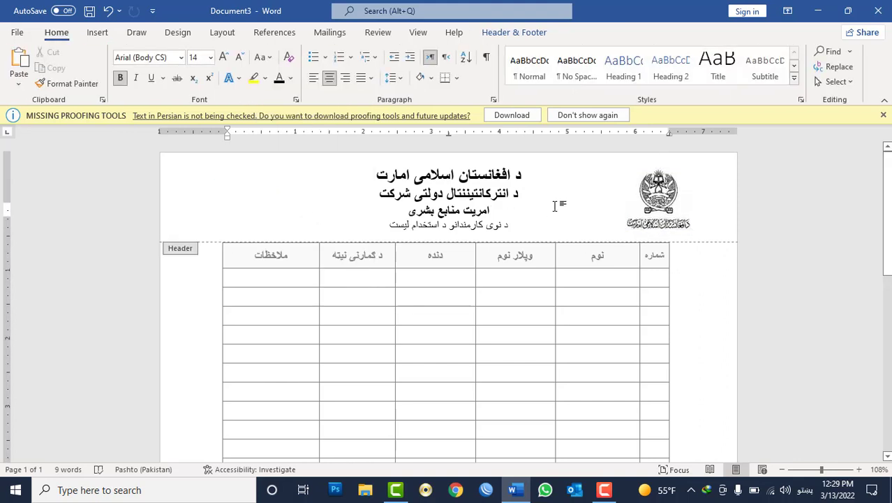
- Ctrl+drag a copy of the EIA Logo emblem to the header's left edge
click(648, 202)
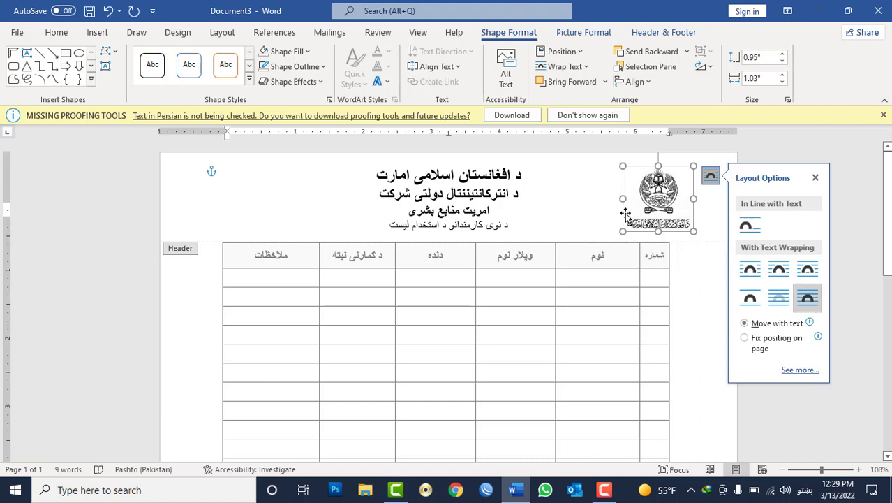
drag(648, 220, 397, 205)
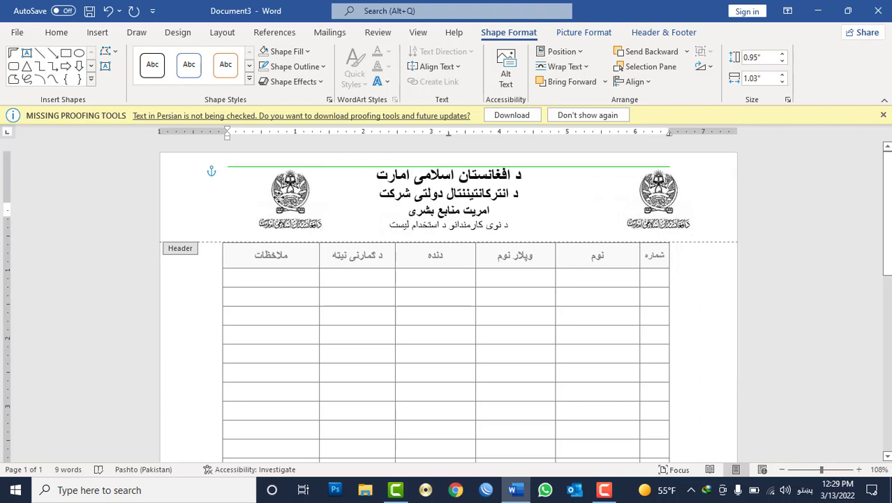
drag(397, 205, 234, 197)
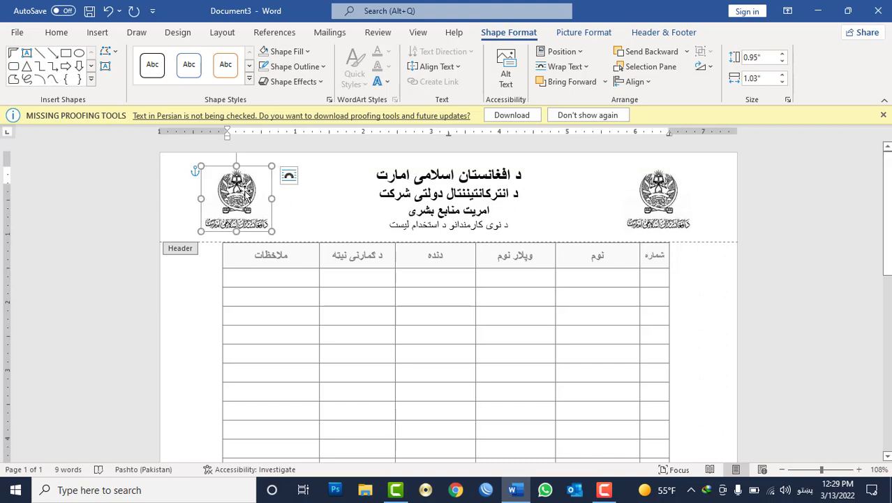
- Fill the left logo copy with the HIK Logo picture instead
click(290, 59)
click(298, 235)
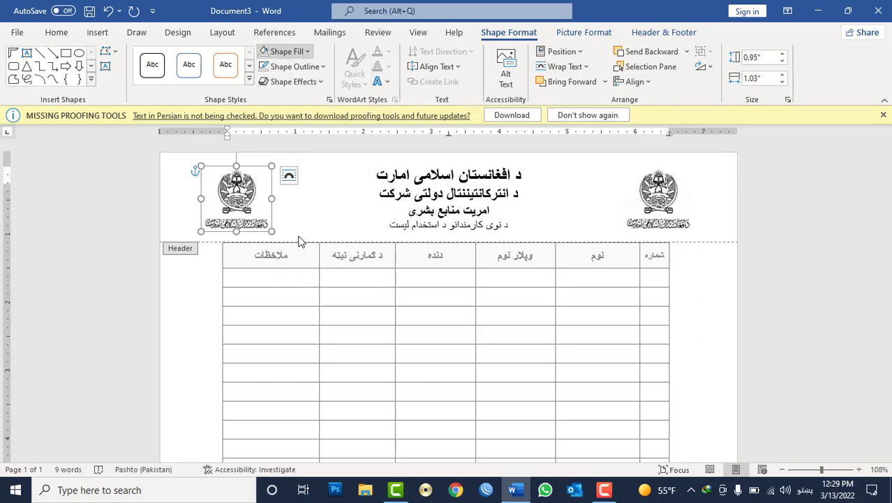
click(307, 198)
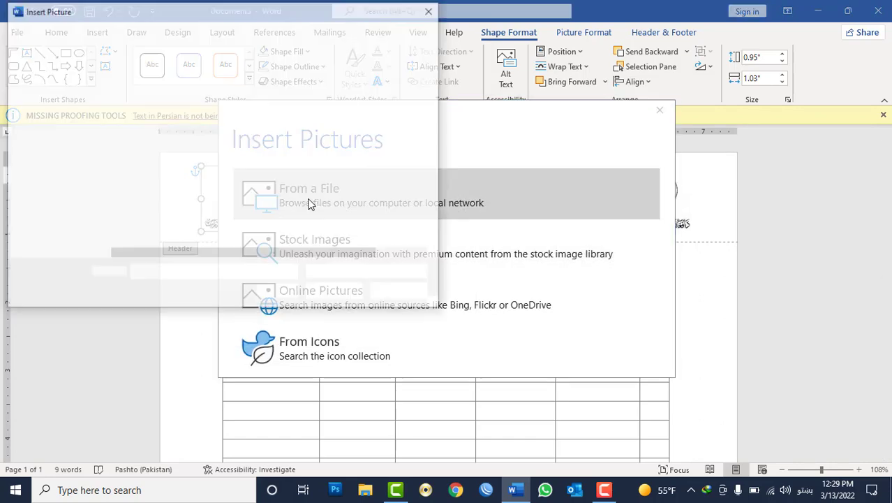
double_click(238, 123)
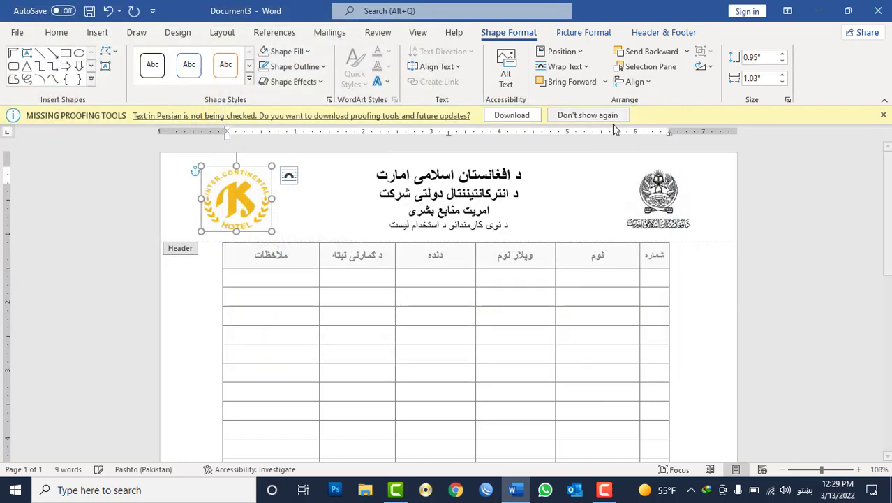
click(574, 283)
- Exit the header and scroll through the table in the document body
double_click(578, 279)
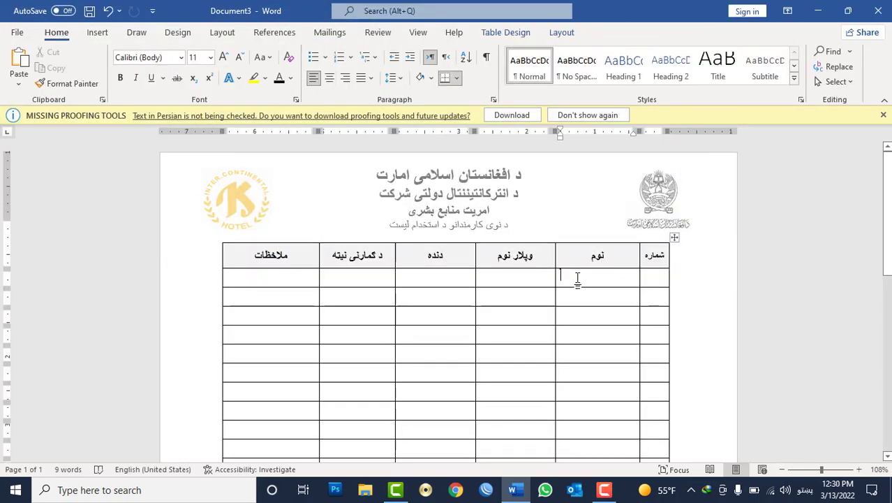
scroll(578, 279, down, 3)
scroll(572, 283, down, 2)
scroll(567, 286, down, 1)
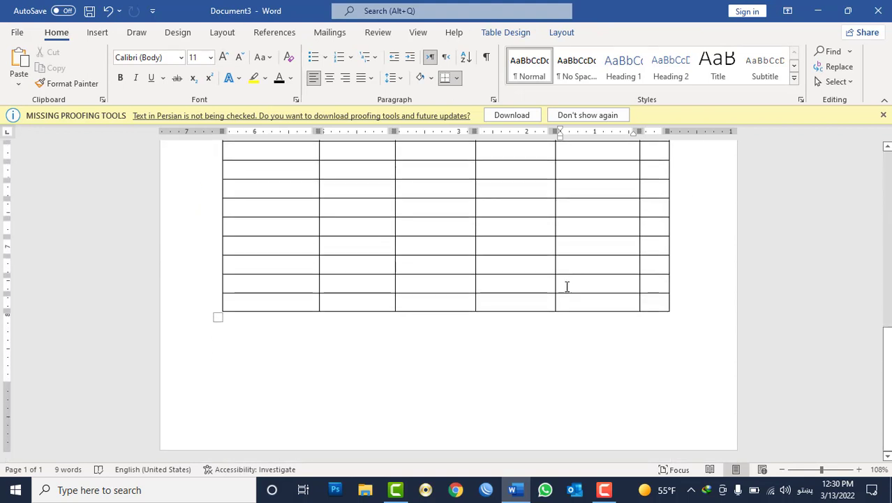
scroll(455, 327, up, 2)
scroll(455, 327, up, 1)
scroll(455, 328, up, 2)
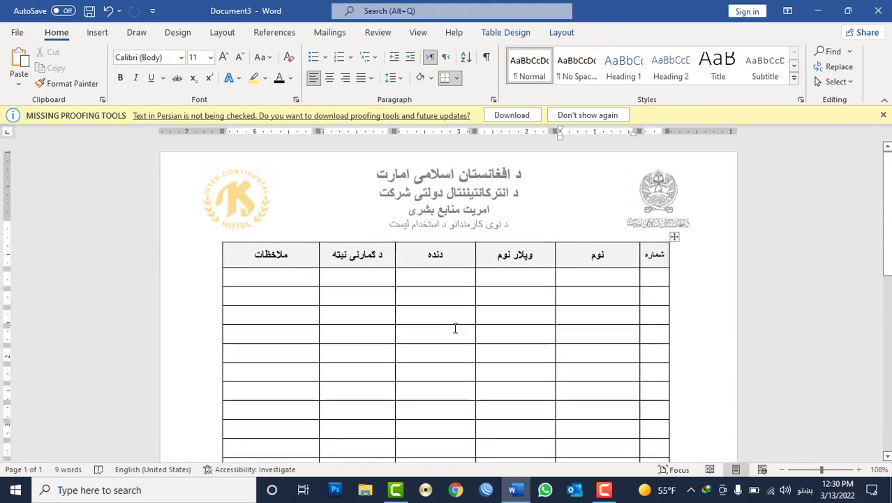
scroll(455, 328, up, 1)
mouse_move(569, 241)
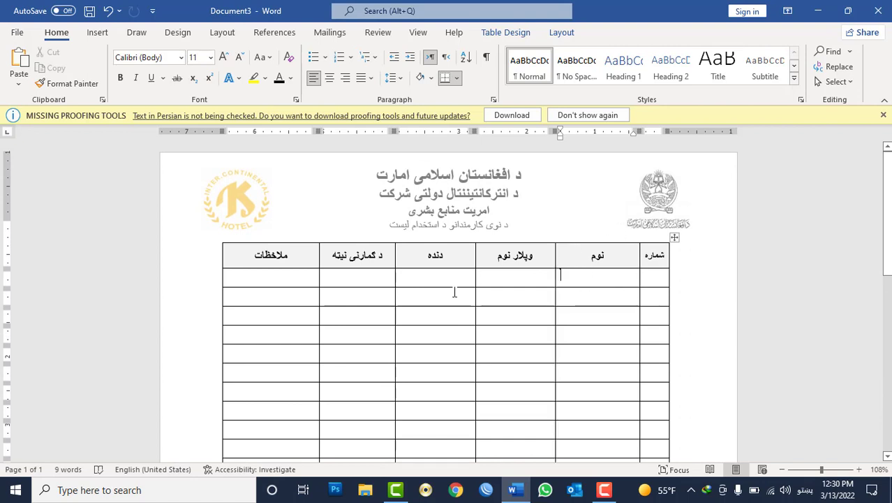
- Dismiss the table menu and start a new blank document with Ctrl+N
click(97, 32)
click(98, 85)
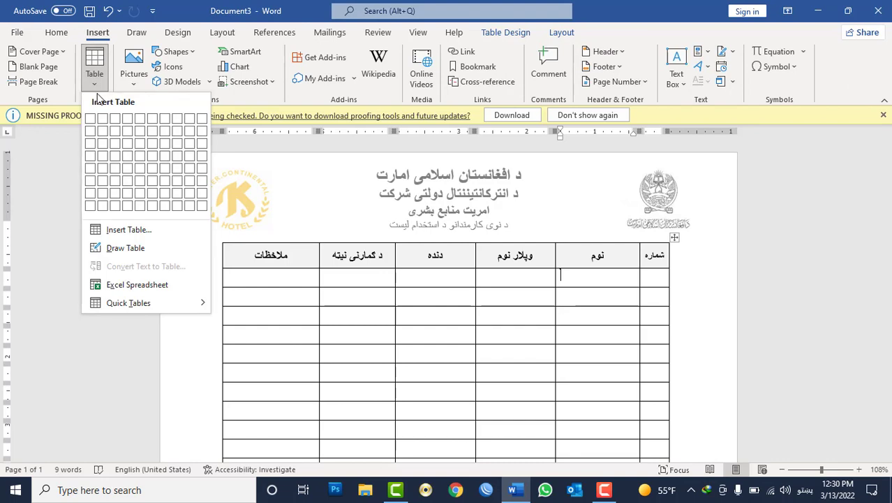
click(440, 281)
click(440, 281)
key(ctrl+n)
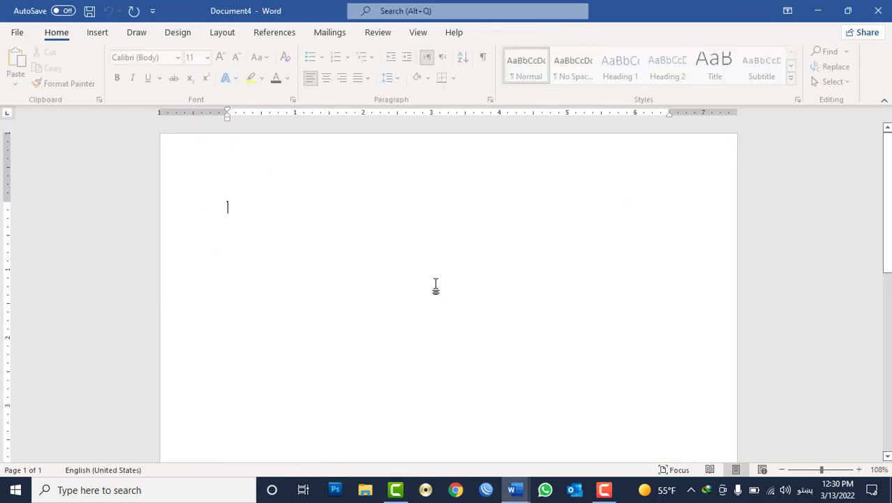
- Insert a 12-column, 30-row table, then undo the insertion
click(106, 34)
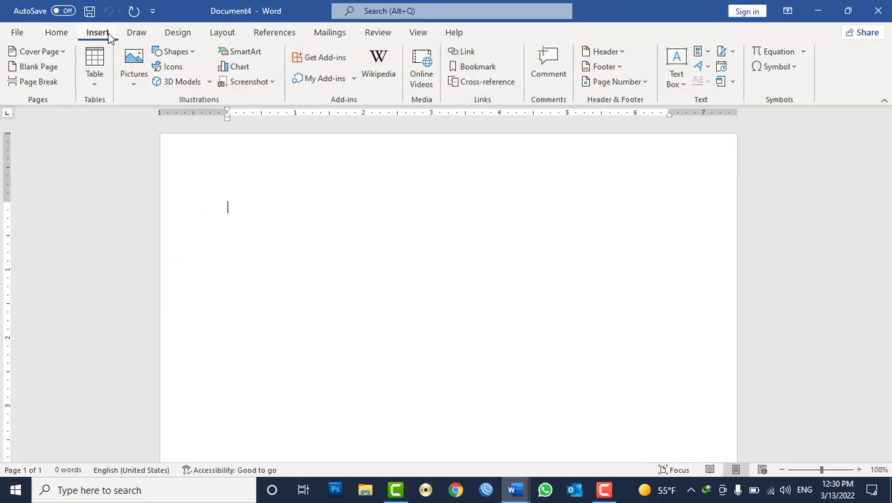
click(98, 84)
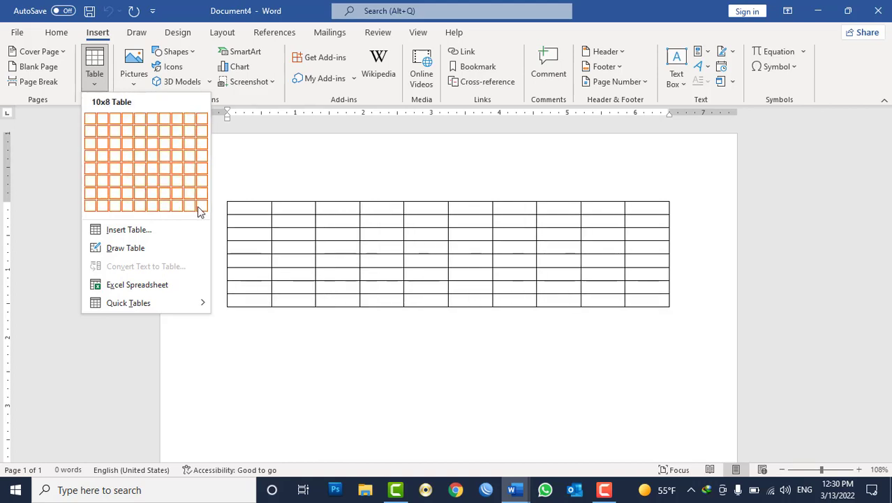
click(154, 236)
drag(290, 155, 400, 153)
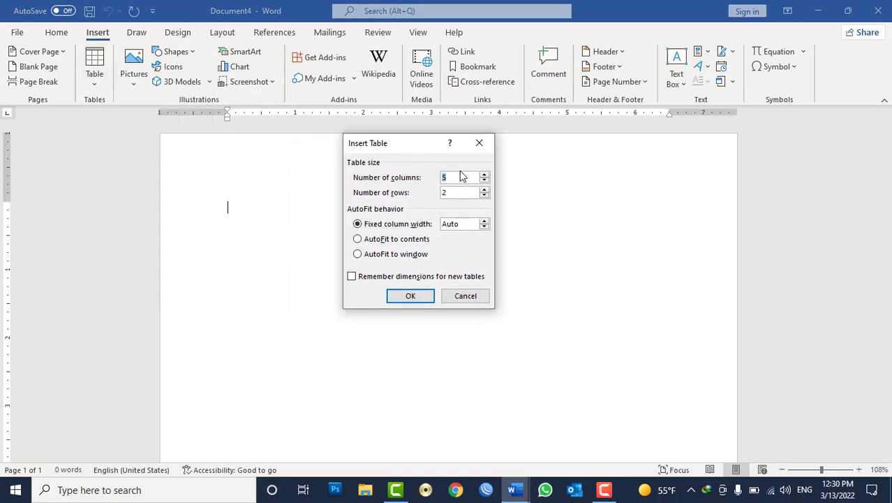
text(12)
key(Tab)
text(30)
click(426, 295)
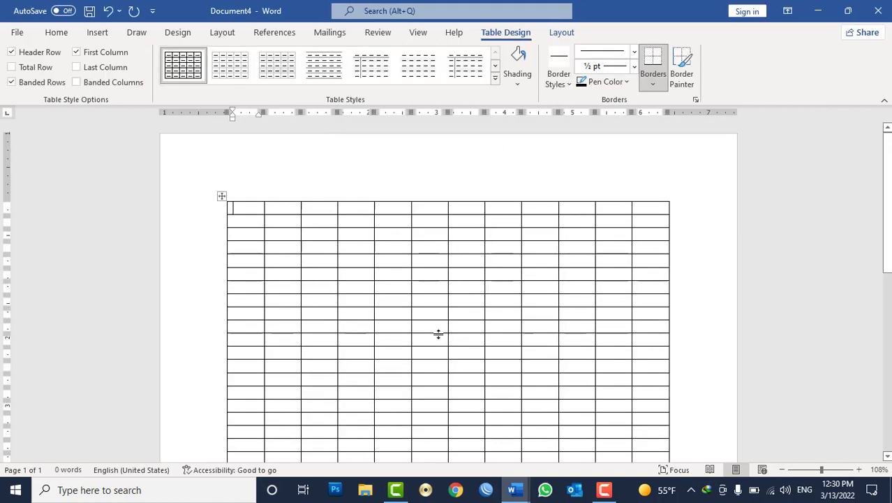
key(ctrl+z)
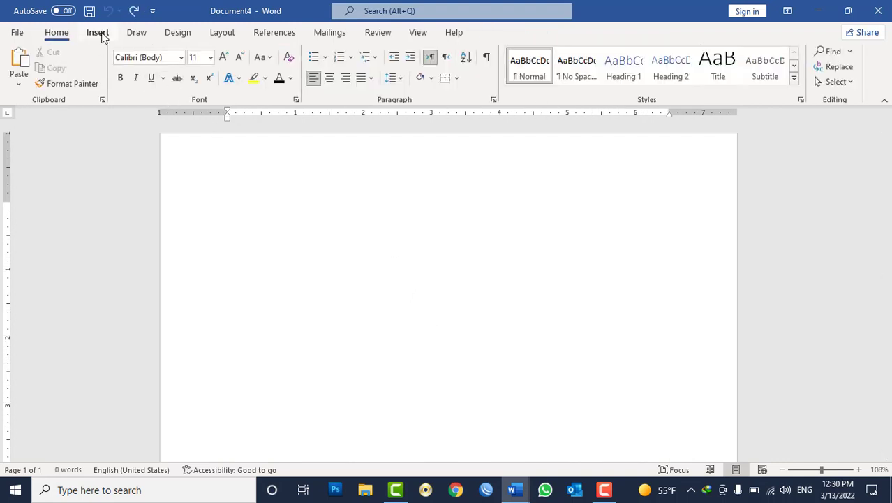
click(97, 32)
- Insert an empty 3-column, 31-row table with AutoFit to contents
click(91, 85)
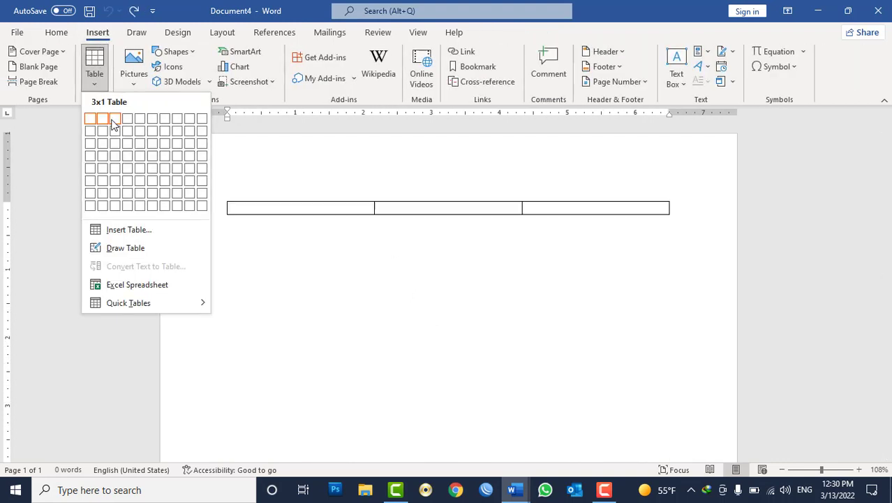
click(127, 231)
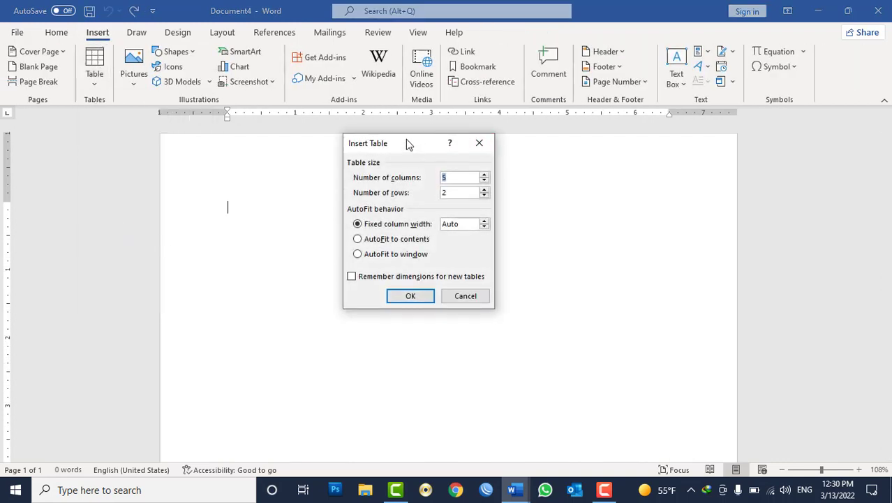
drag(405, 139, 459, 187)
text(3)
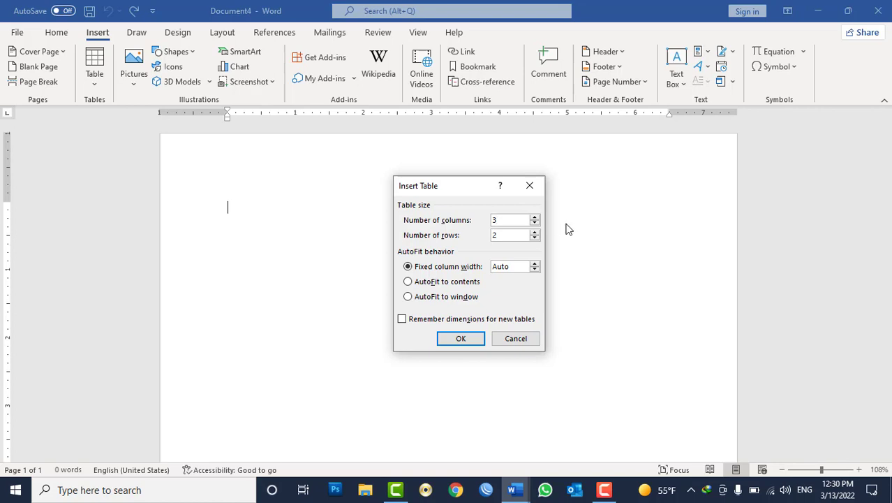
double_click(497, 235)
text(31)
click(409, 282)
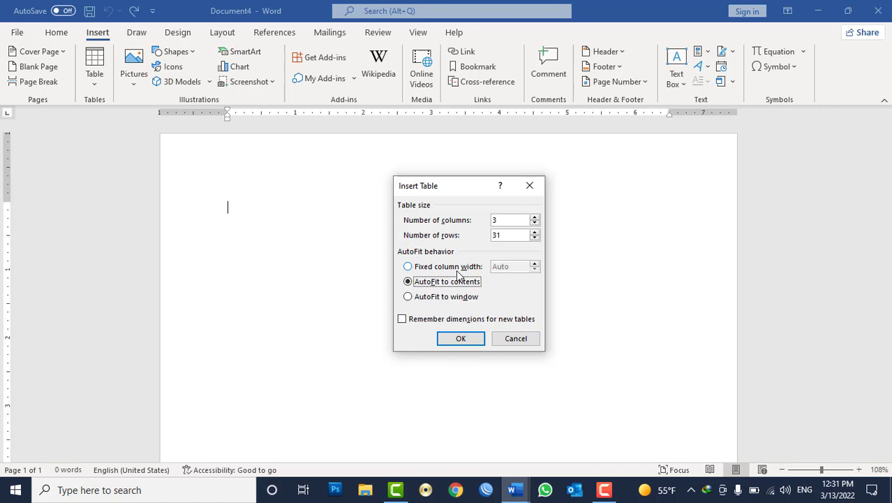
click(460, 338)
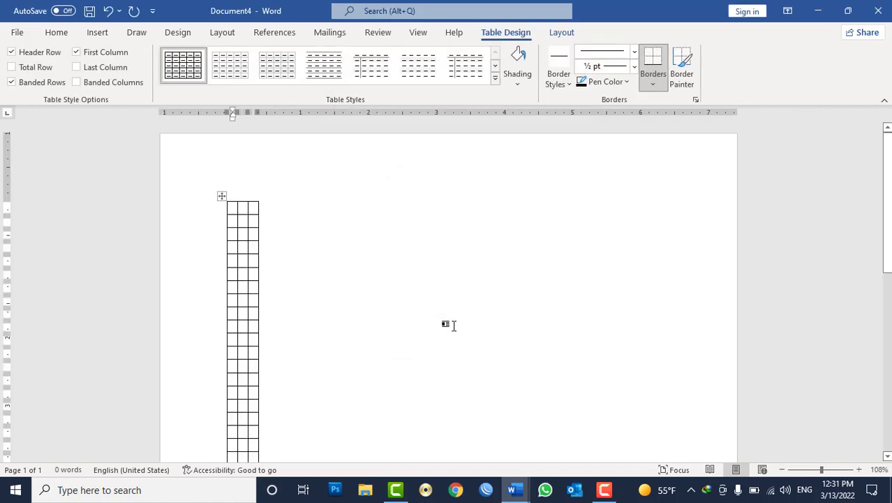
- Set the table direction to right-to-left in Table Properties
click(220, 194)
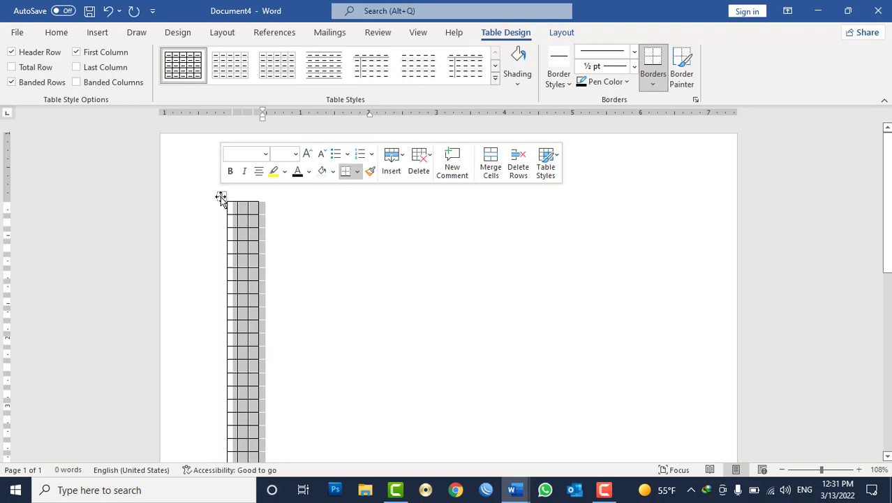
right_click(221, 197)
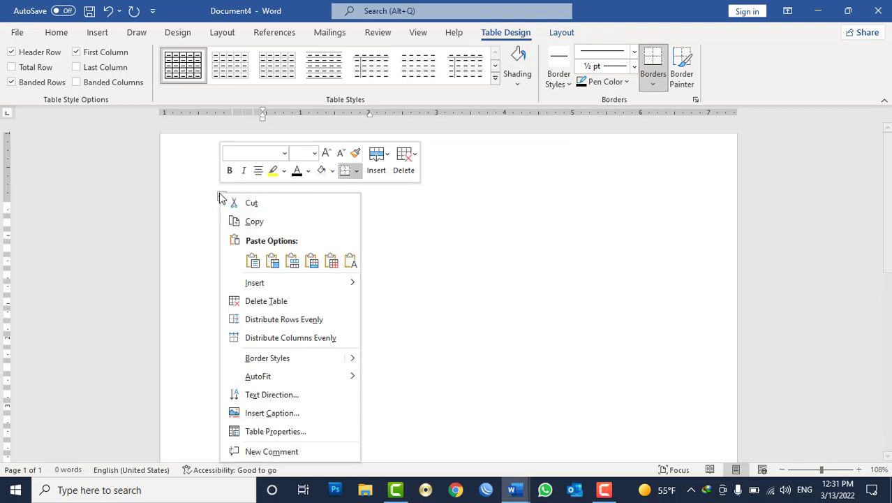
click(275, 431)
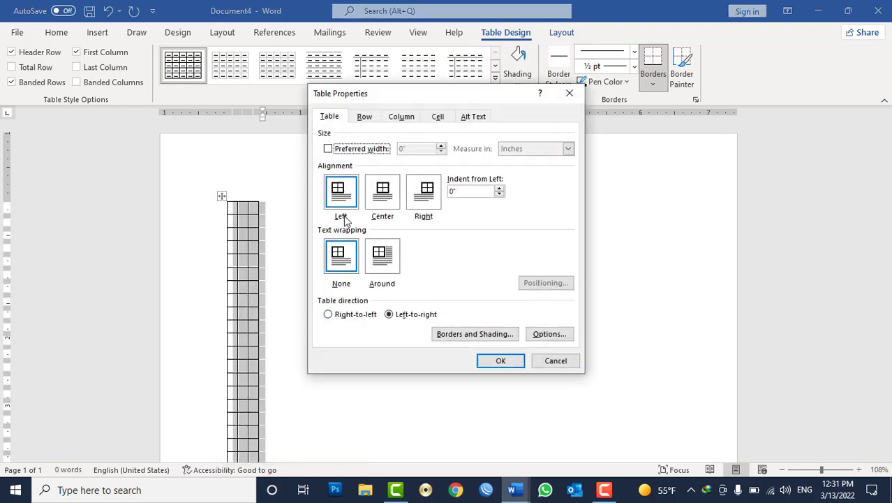
click(356, 315)
click(509, 361)
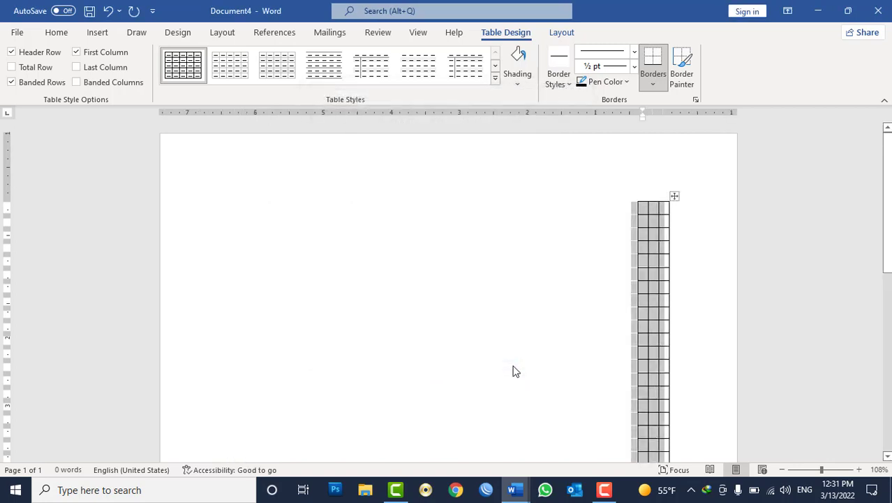
- Type the Persian headings شماره, نوم and ولد across the top row
click(664, 208)
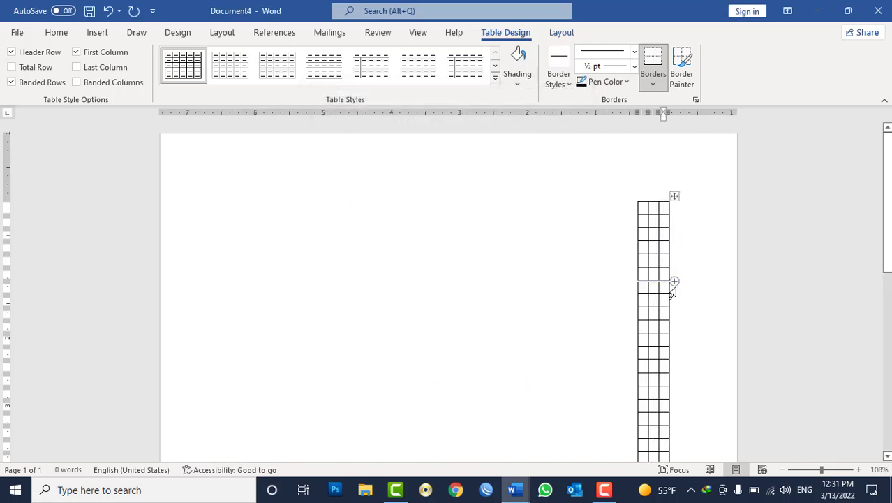
key(alt+shift)
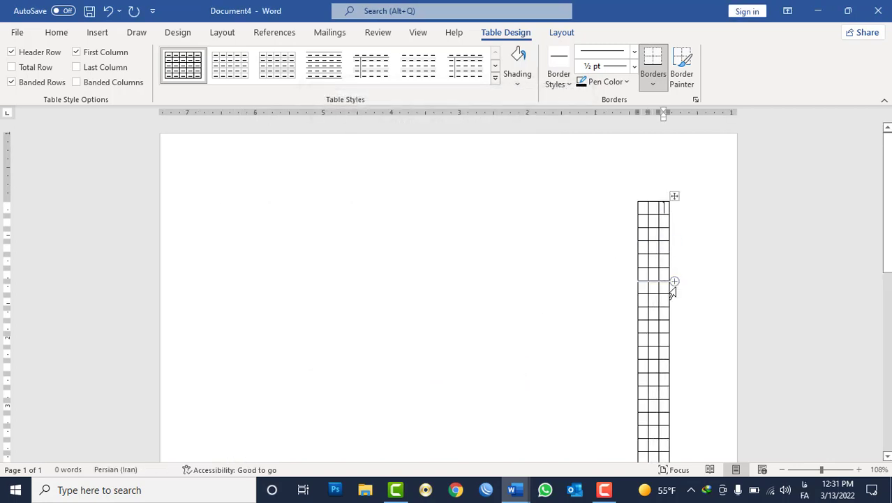
text(شماره)
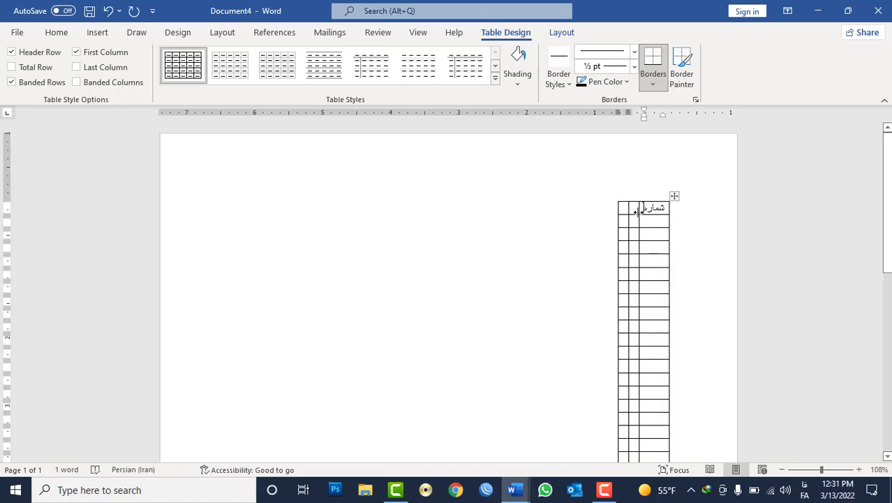
click(663, 294)
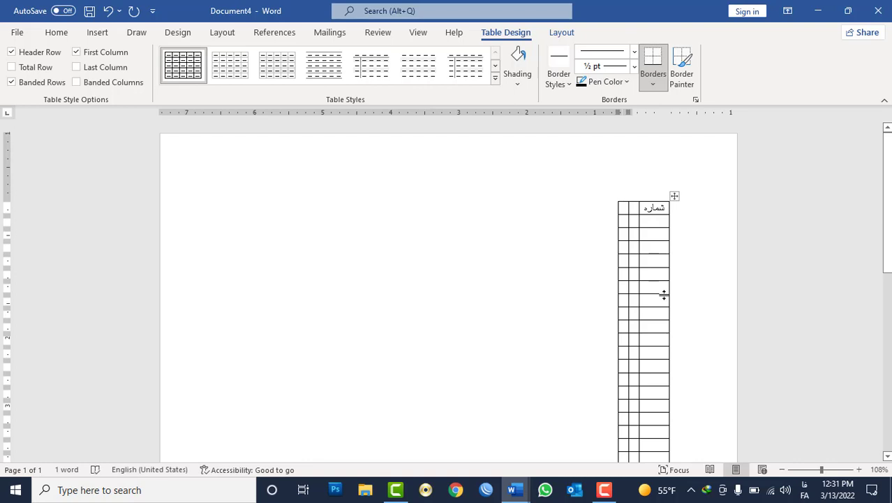
click(633, 208)
text(نوم)
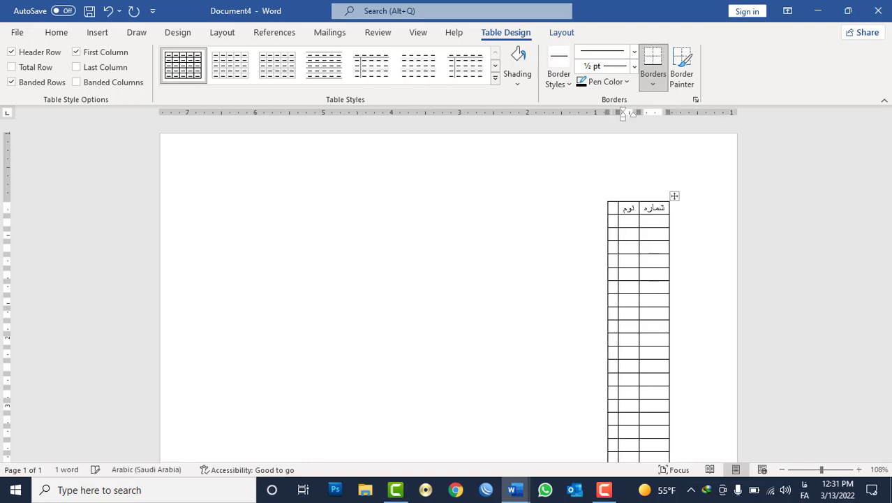
click(612, 208)
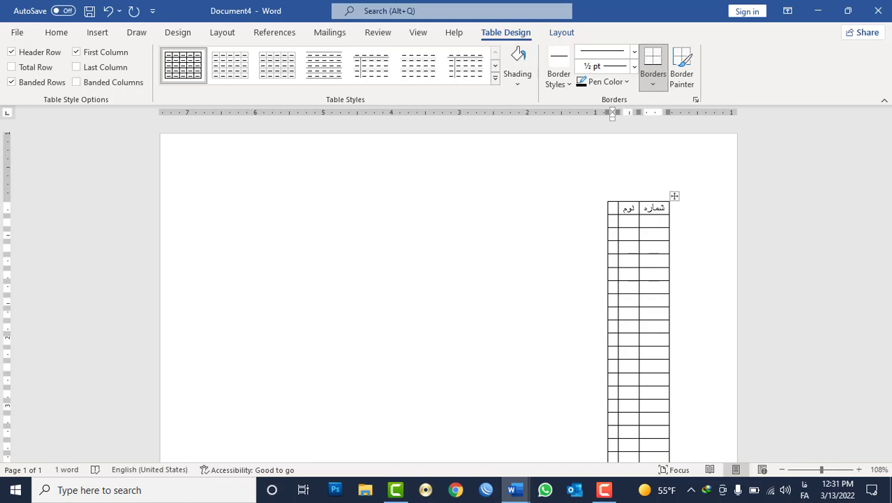
text(ولد)
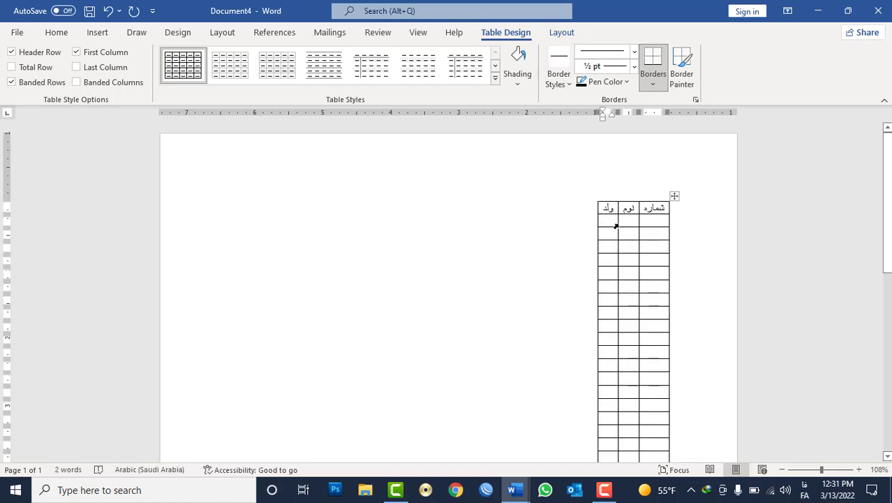
- Add a fourth column at the table's left edge headed ننده
mouse_move(599, 200)
click(598, 197)
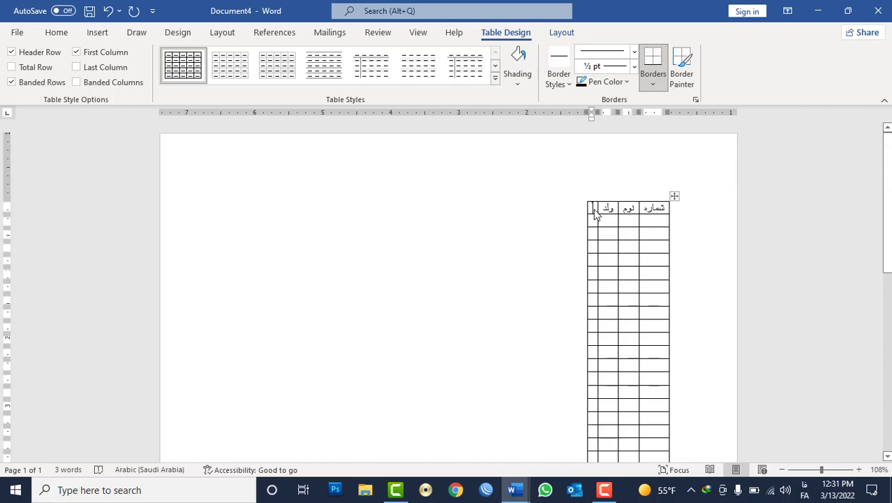
click(597, 220)
key(alt+shift)
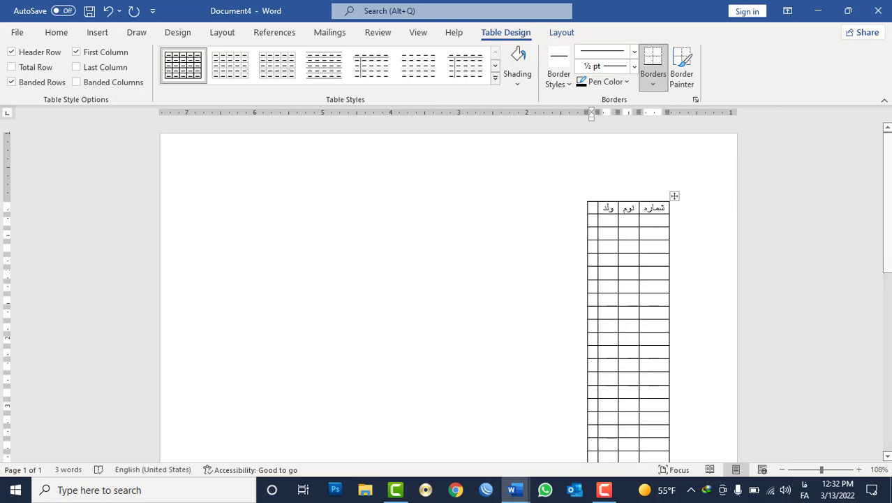
text(ننده)
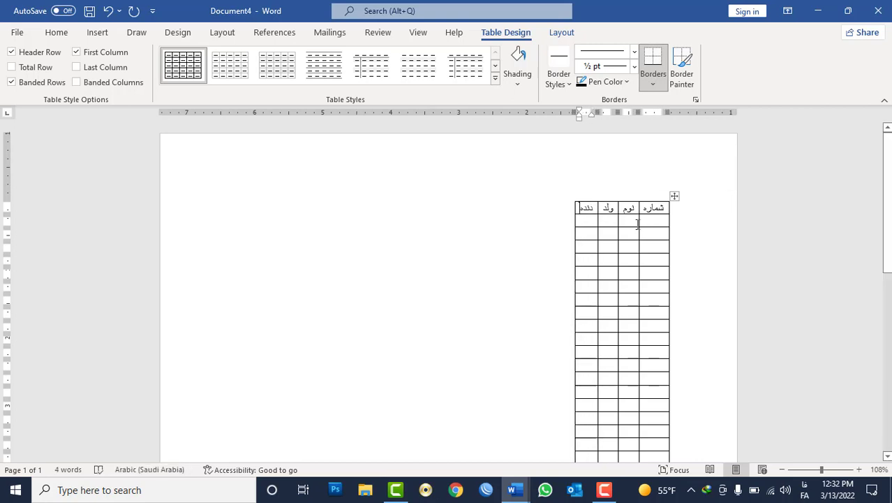
- Enter 1 under شماره and a person's full name in the first data row
click(637, 220)
key(alt+shift)
text(1)
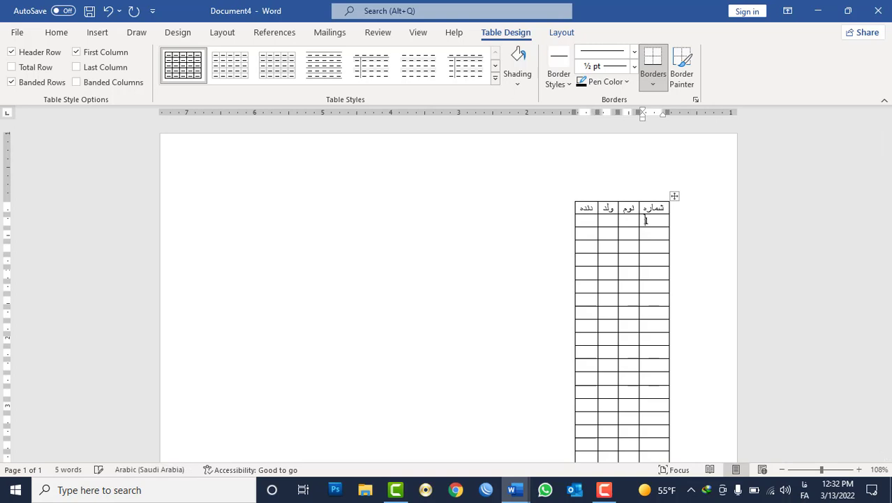
click(592, 208)
click(629, 224)
text(م)
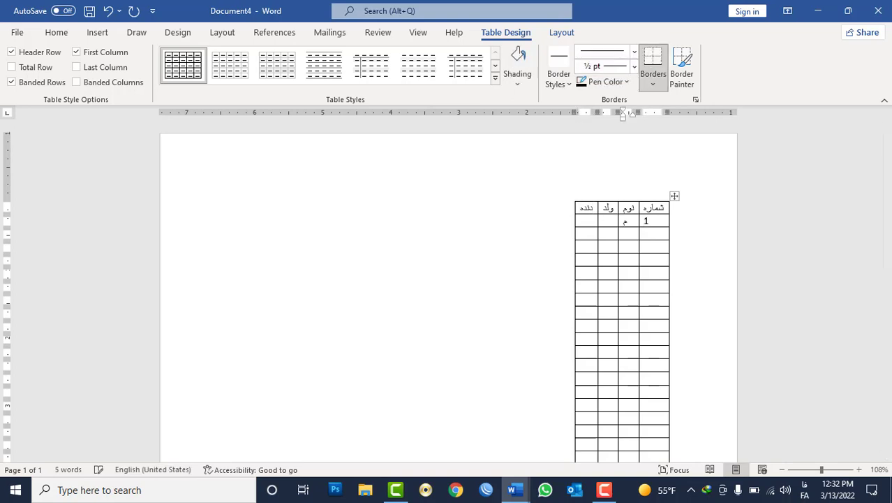
text(حمد اسلام پیف زاده)
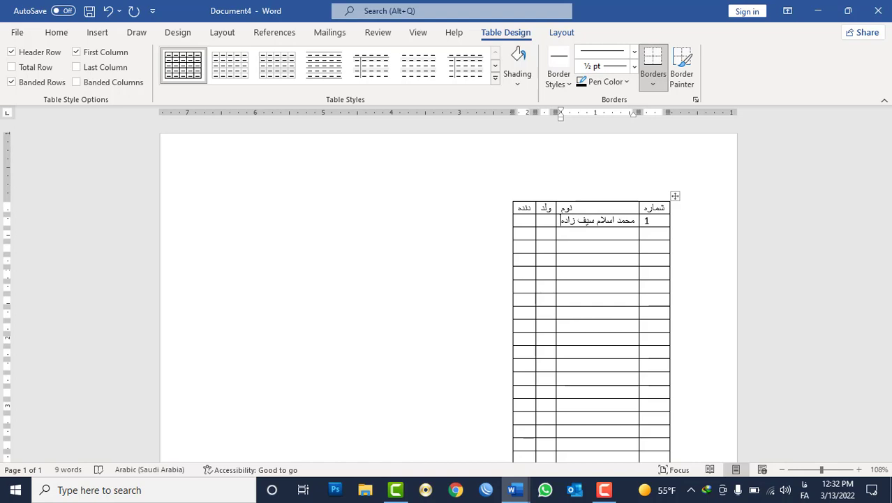
click(551, 219)
click(522, 220)
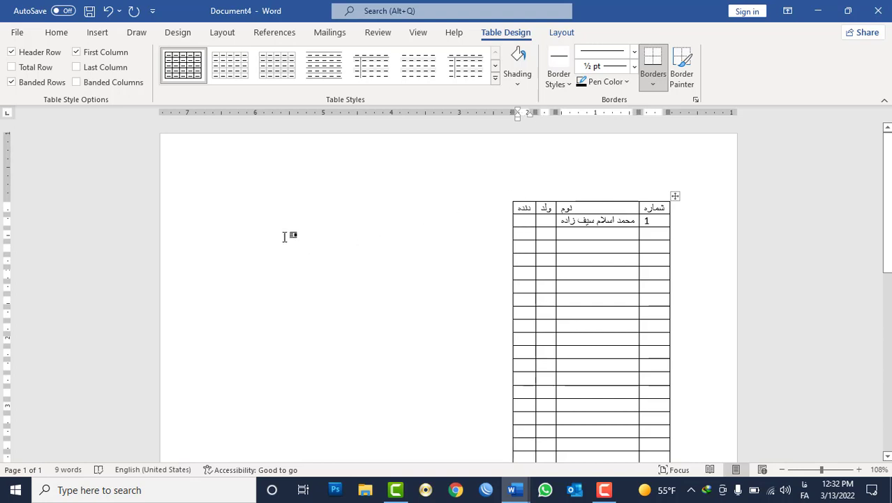
click(333, 276)
click(428, 230)
click(448, 218)
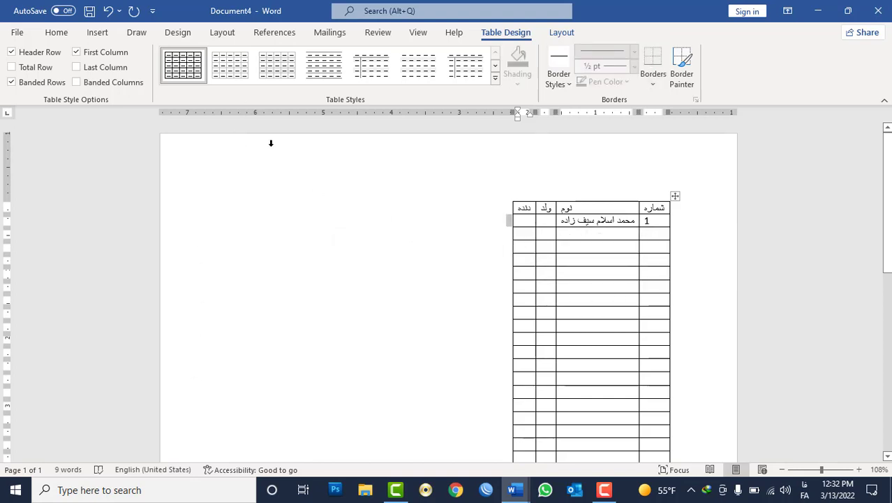
- Stretch the table to the full page width with AutoFit Window
click(675, 198)
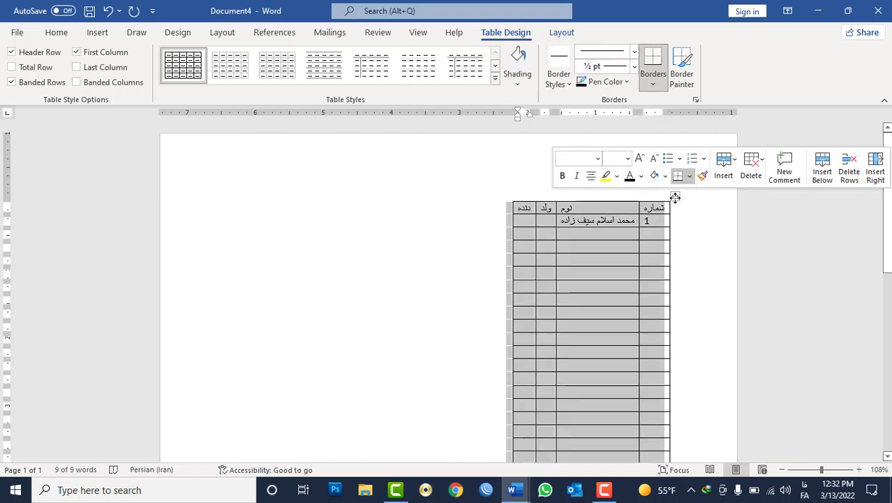
click(97, 32)
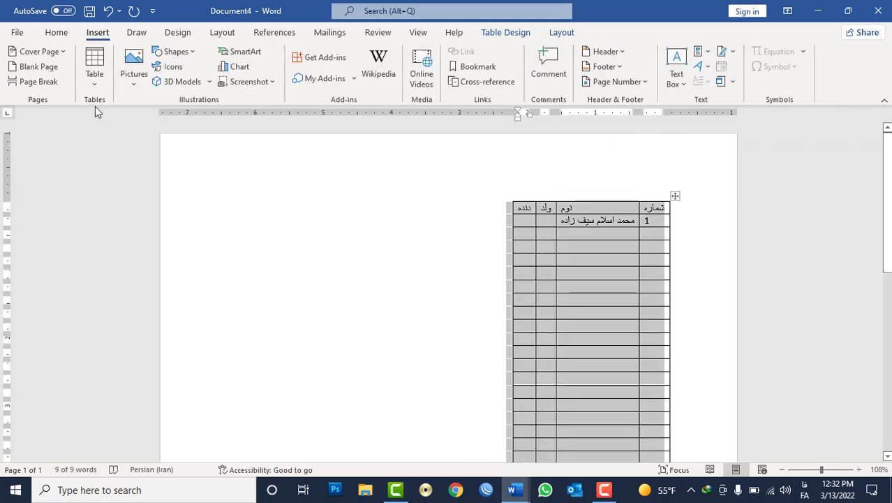
click(90, 82)
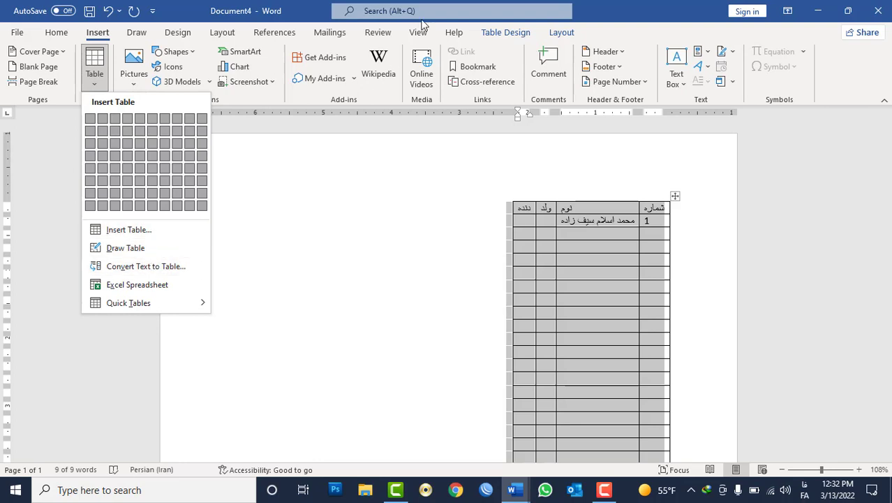
click(652, 16)
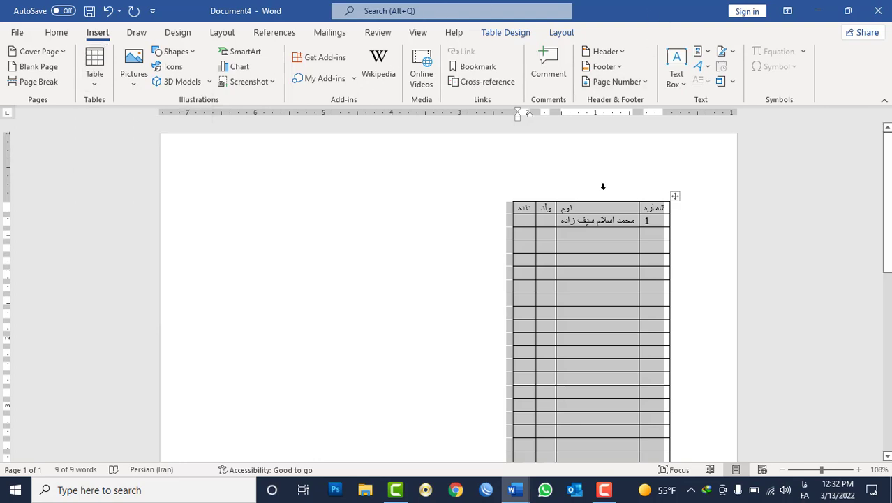
click(564, 34)
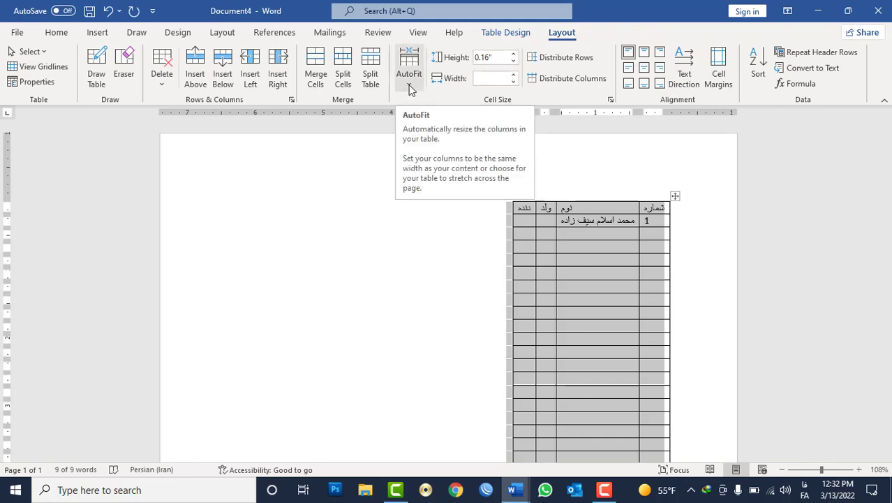
click(409, 86)
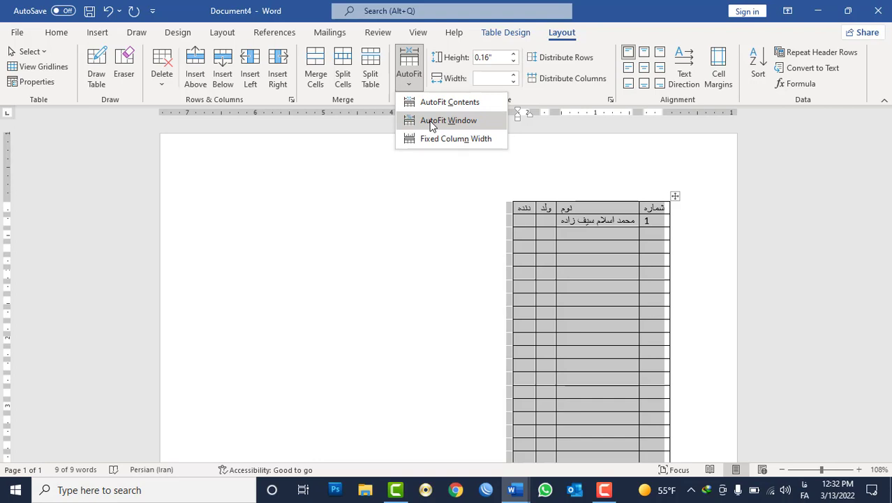
click(431, 124)
- Drag column borders to narrow شماره and widen the name, ولد and leftmost columns
click(472, 239)
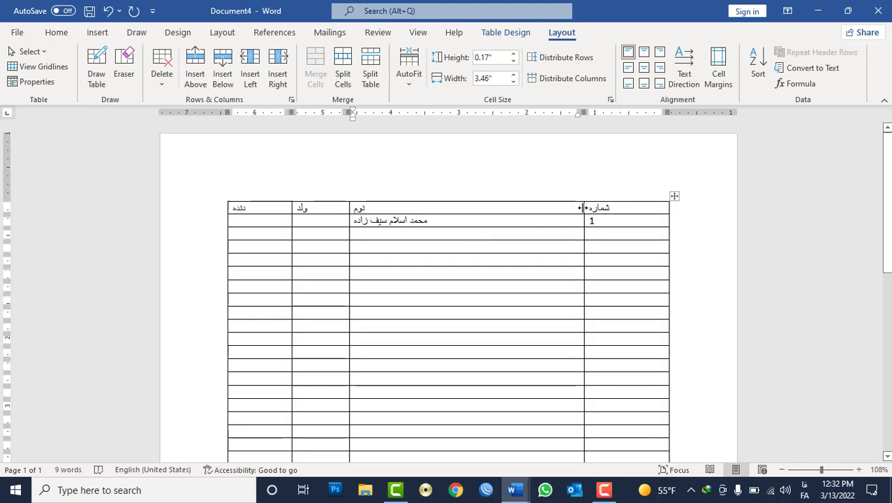
drag(581, 208, 656, 218)
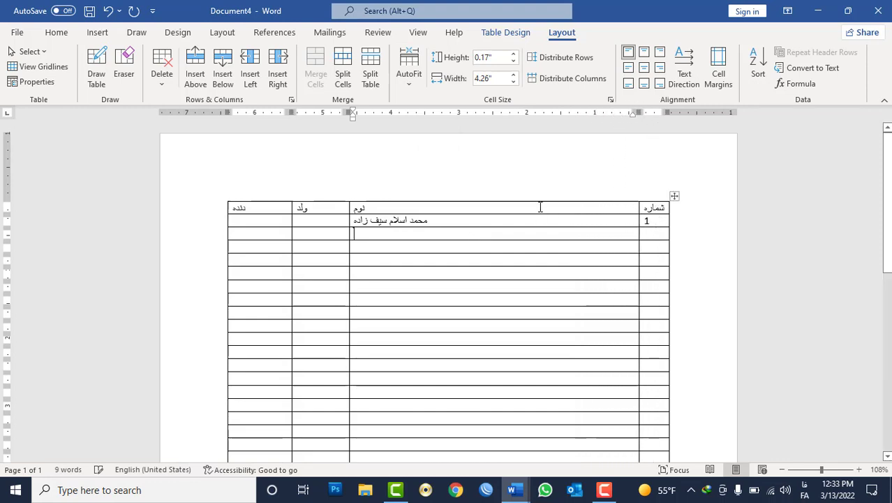
mouse_move(349, 208)
mouse_down()
mouse_move(564, 216)
mouse_move(516, 222)
mouse_up()
drag(292, 207, 410, 221)
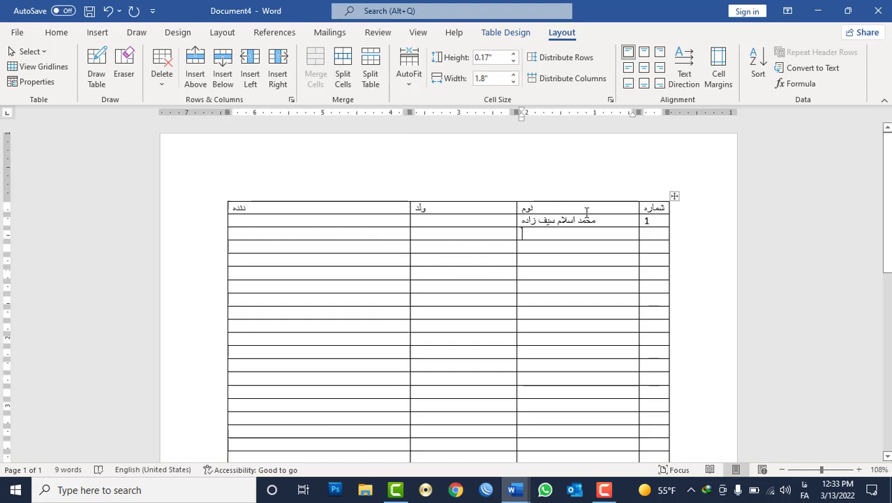
- Select the whole Persian table and remove it with Delete Table
click(674, 197)
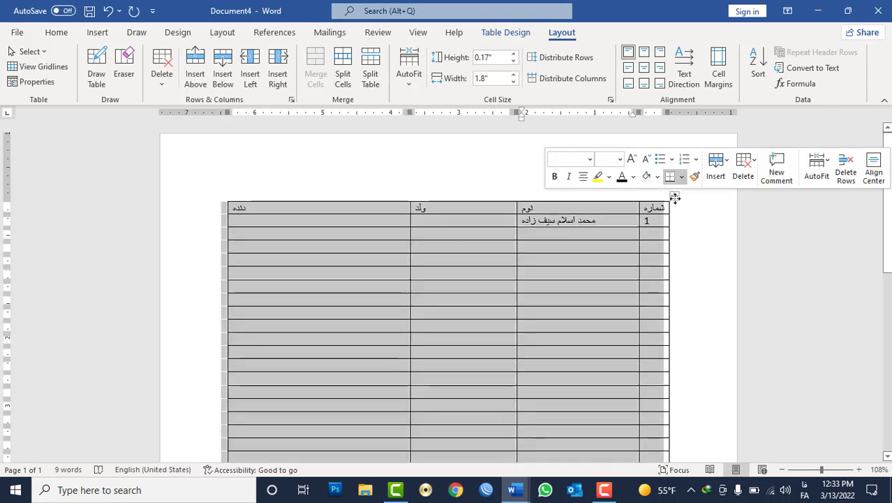
click(674, 196)
right_click(674, 196)
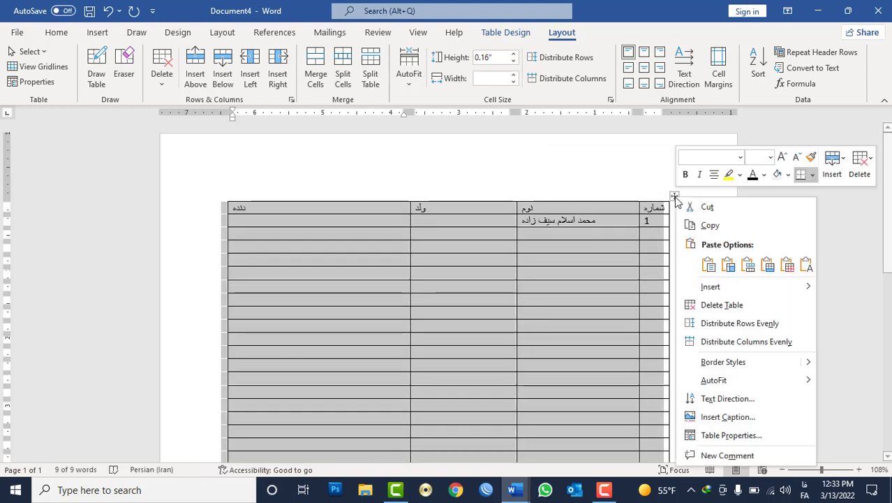
click(724, 307)
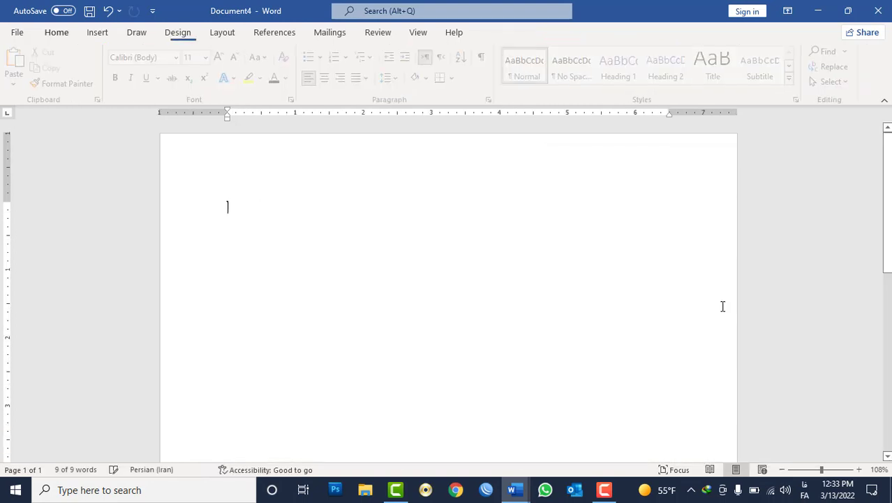
click(97, 33)
click(94, 69)
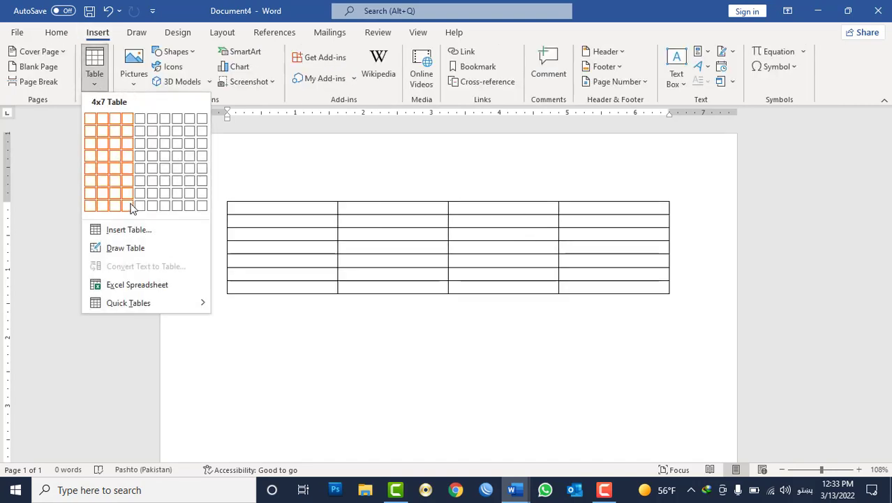
click(130, 230)
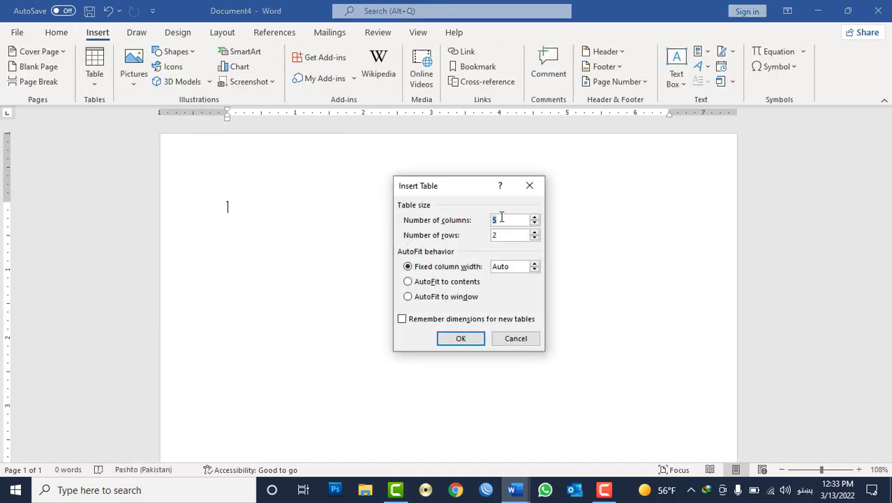
text(7)
key(alt+shift)
key(BackSpace)
text(2)
key(BackSpace)
text(3)
key(Tab)
text(1)
click(474, 340)
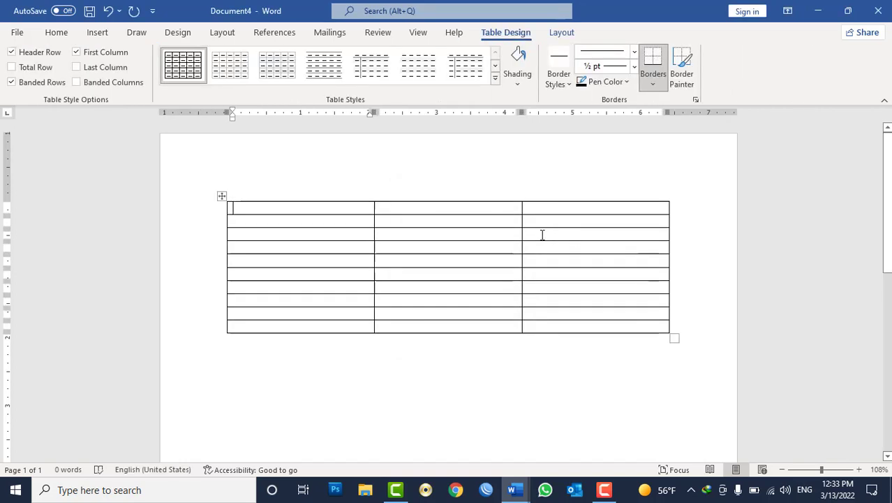
click(426, 221)
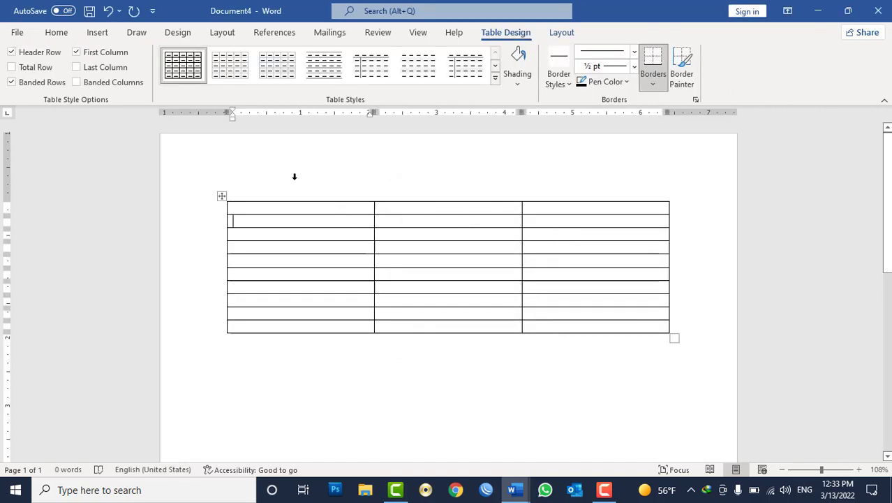
key(ctrl+z)
click(97, 32)
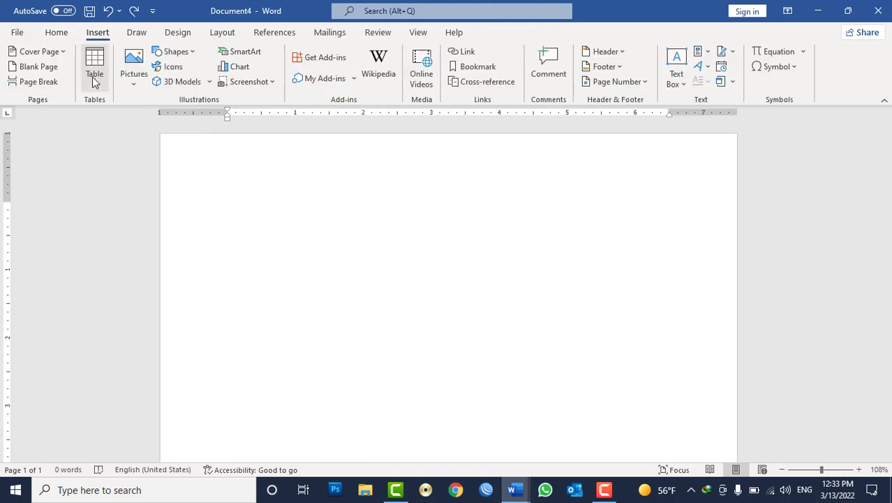
click(94, 76)
click(122, 229)
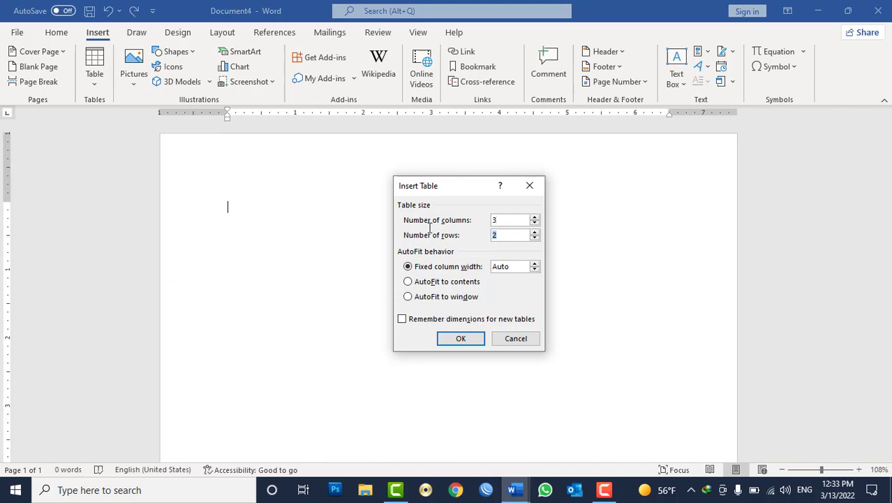
text(10)
click(457, 300)
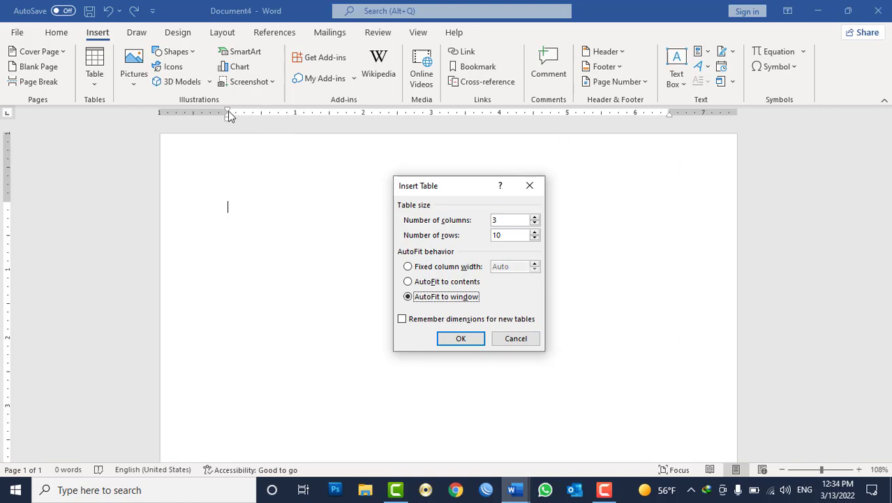
double_click(509, 219)
drag(502, 235, 480, 233)
text(31)
click(441, 320)
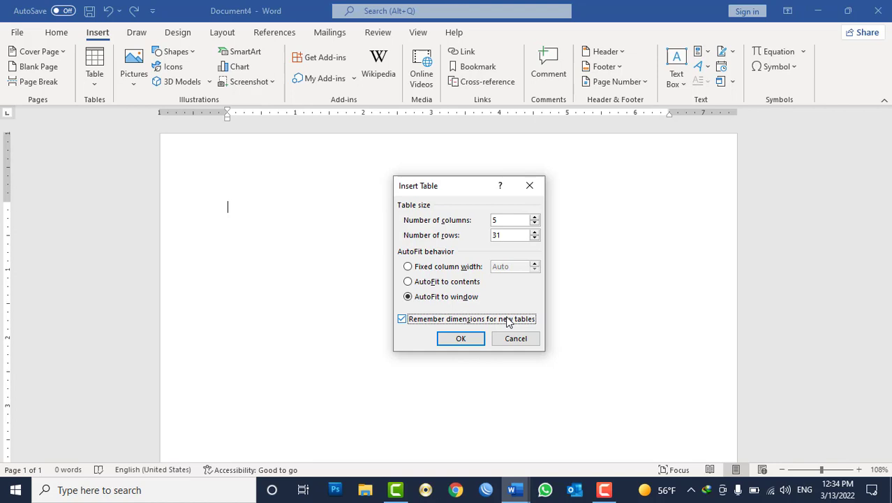
click(471, 338)
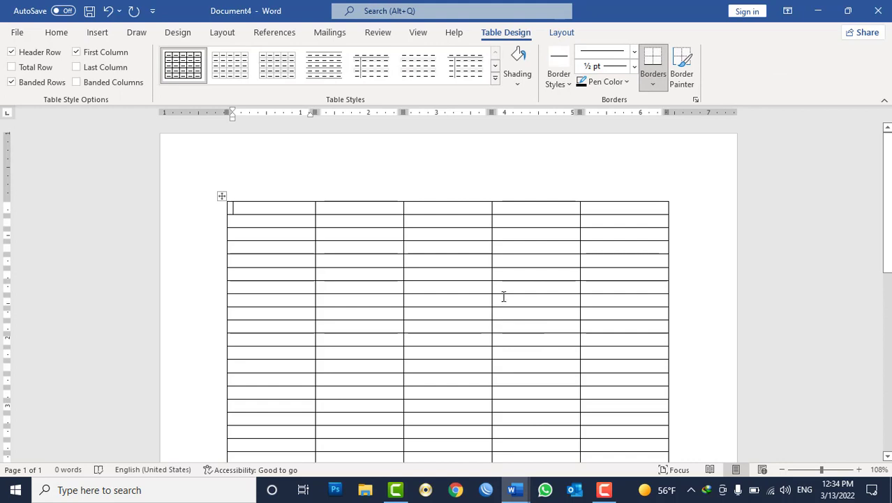
key(ctrl+a)
key(Delete)
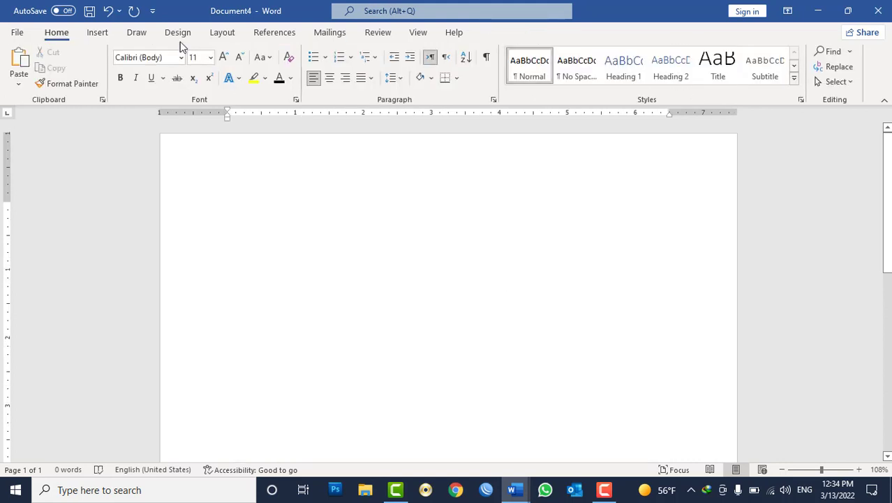
- Tick Remember dimensions for new tables in the Insert Table dialog, then cancel it
click(97, 32)
click(94, 69)
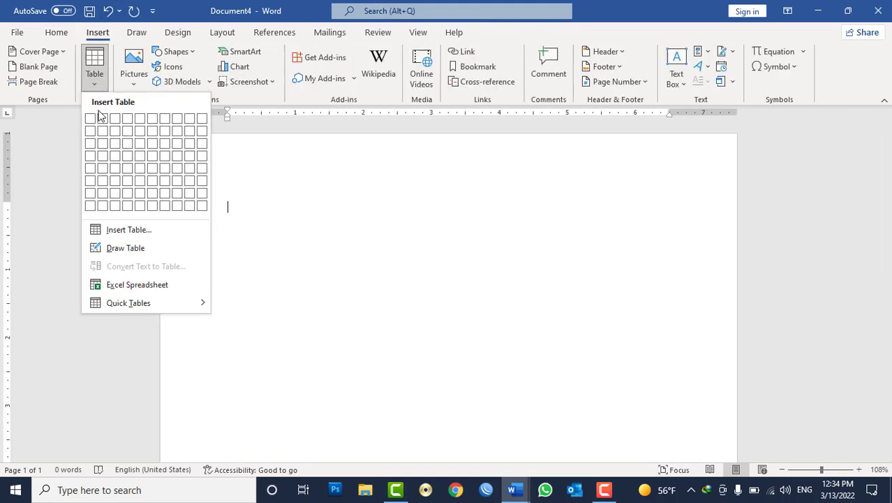
click(125, 230)
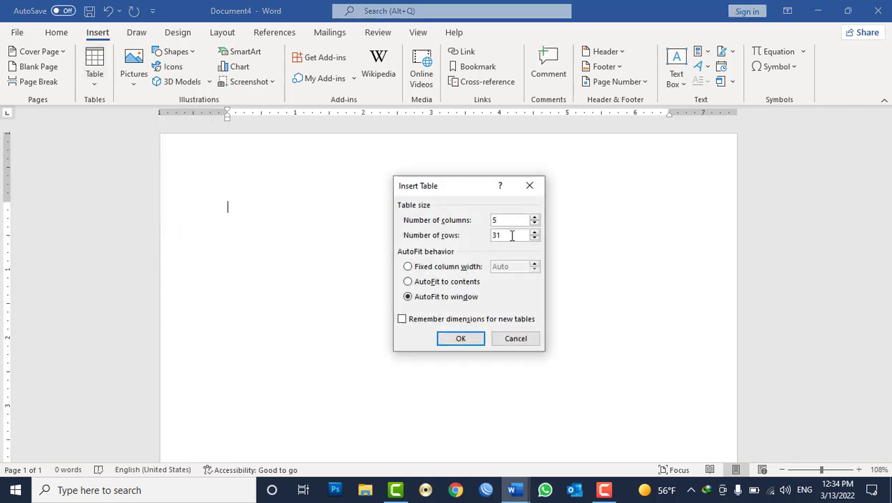
click(455, 319)
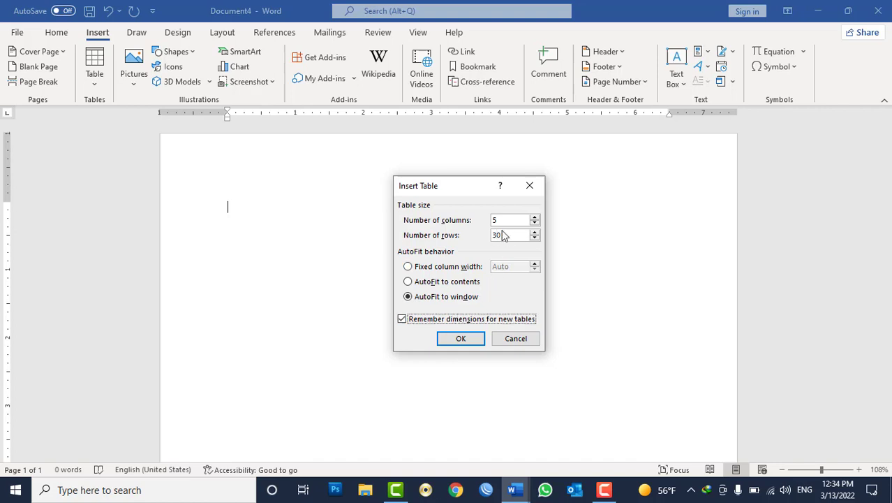
click(516, 339)
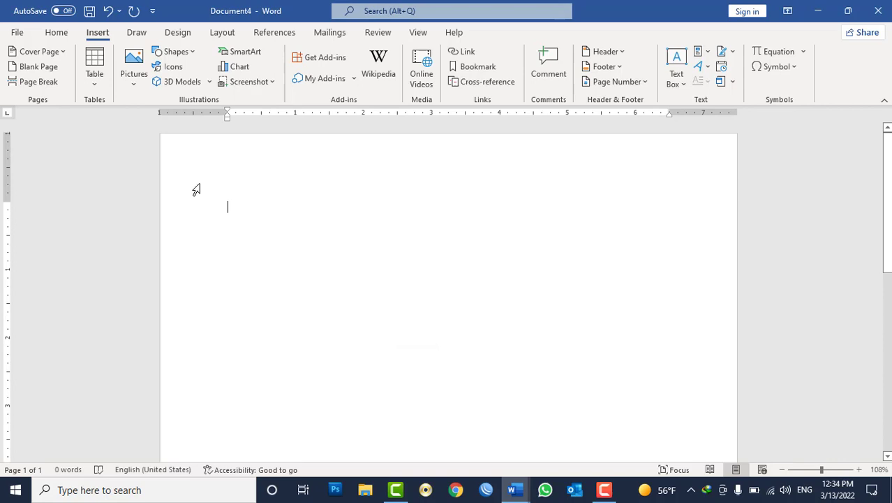
click(100, 85)
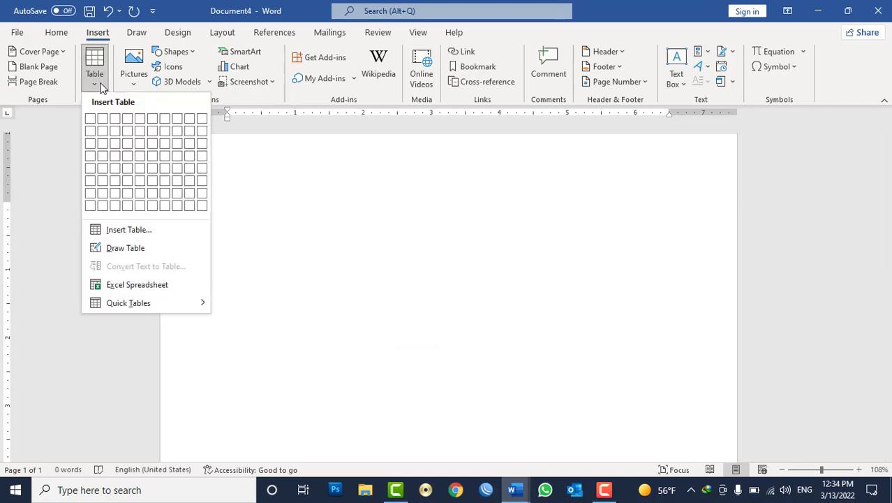
- With Draw Table, drag the table outline and four vertical lines, a narrow first column
click(130, 251)
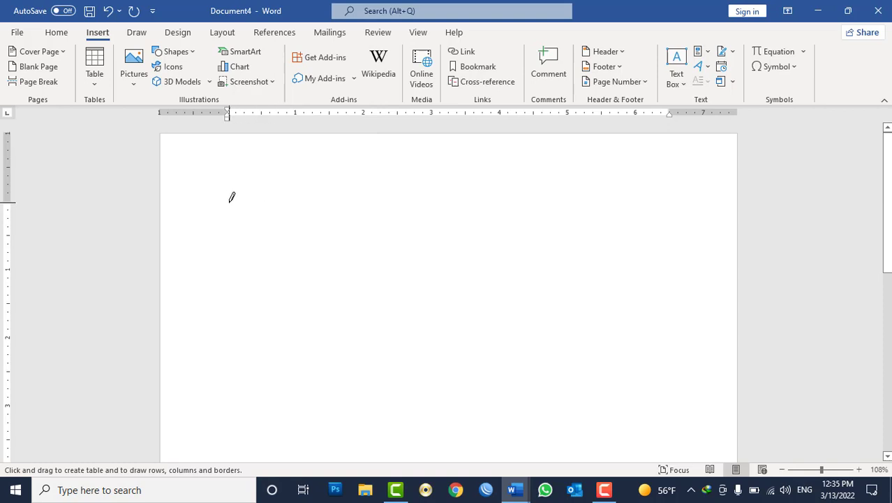
drag(230, 201, 640, 370)
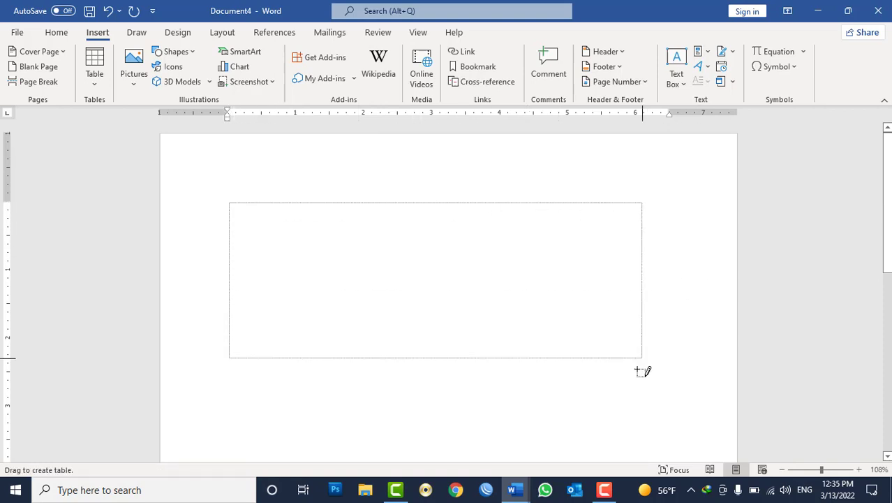
mouse_move(638, 370)
mouse_down()
mouse_move(474, 420)
mouse_move(668, 429)
mouse_up()
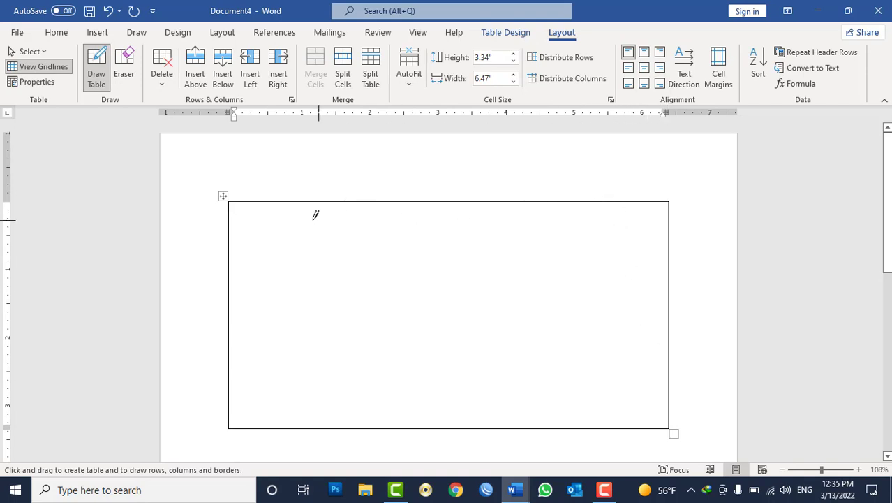
drag(256, 204, 266, 337)
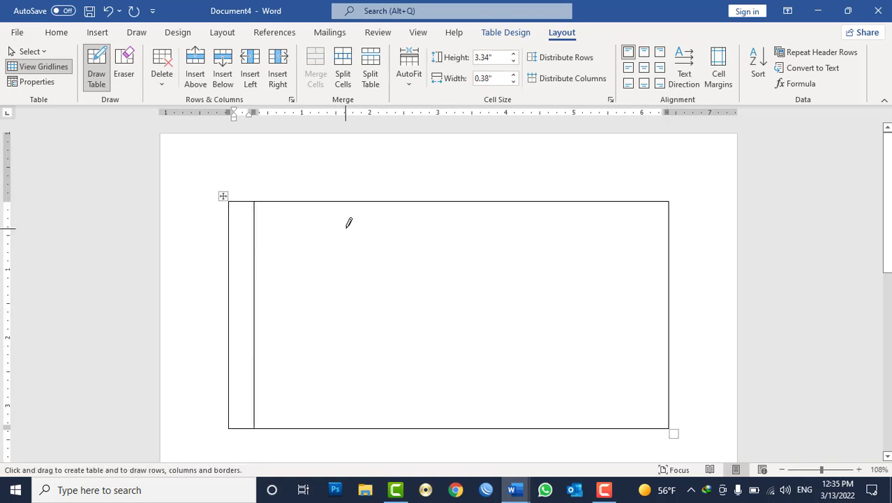
drag(346, 204, 379, 317)
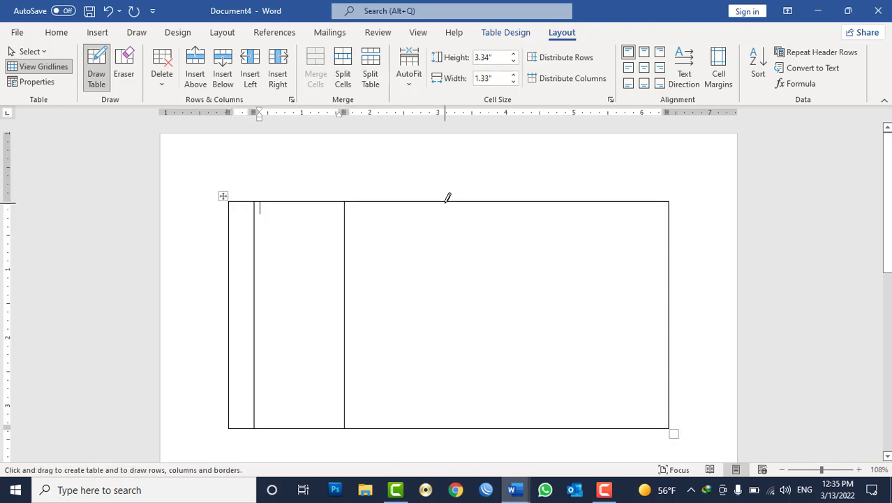
drag(447, 202, 446, 339)
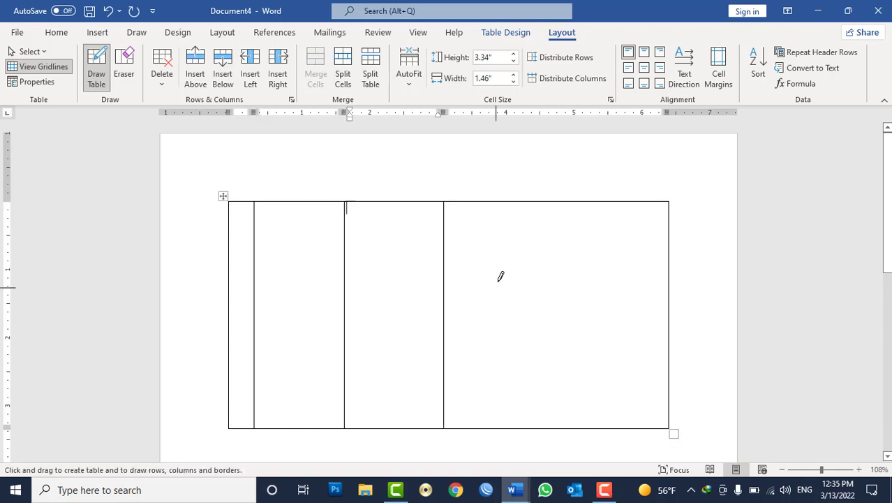
drag(534, 205, 530, 363)
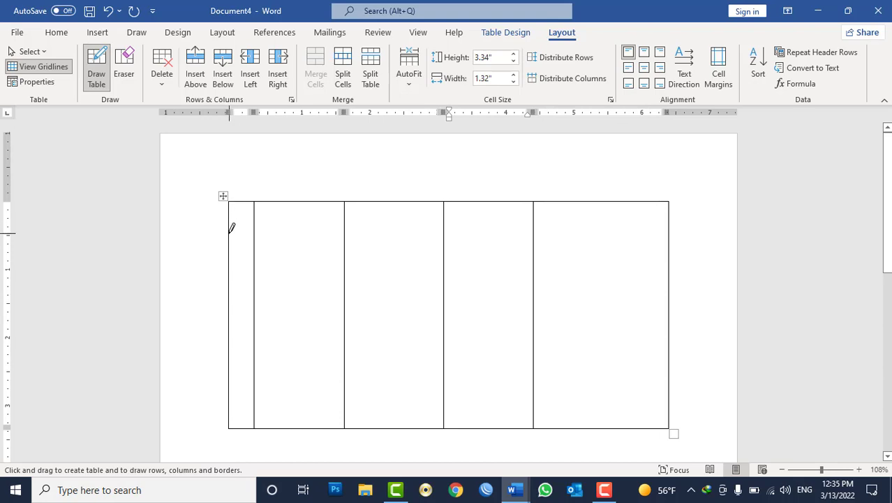
- Draw five horizontal row lines, leaving the bottom row tallest
mouse_move(229, 233)
mouse_down()
mouse_move(488, 239)
mouse_move(638, 216)
mouse_up()
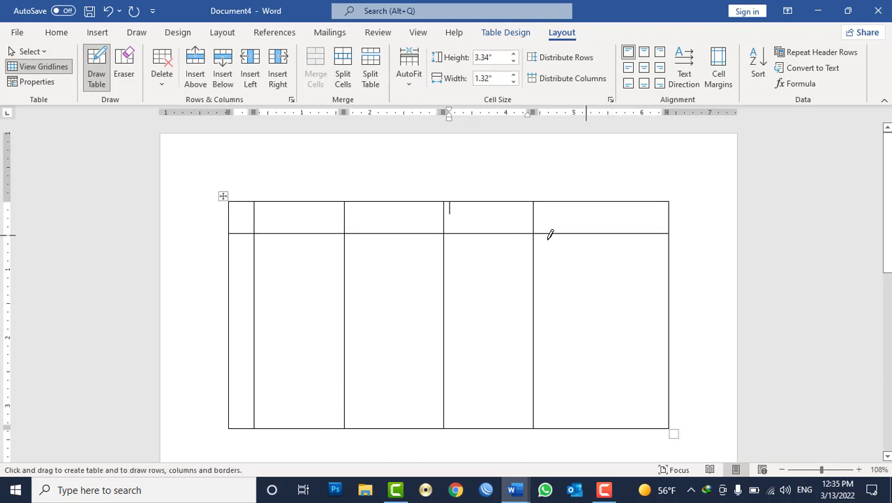
drag(234, 247, 617, 245)
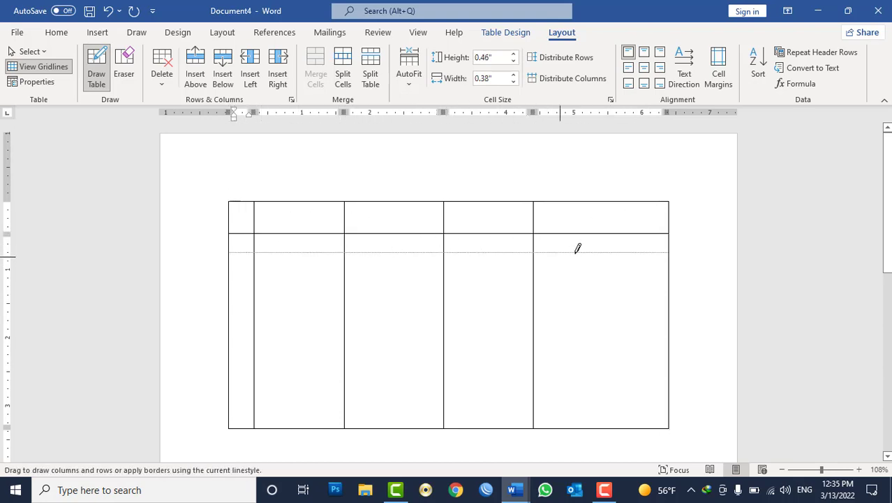
drag(233, 276, 594, 263)
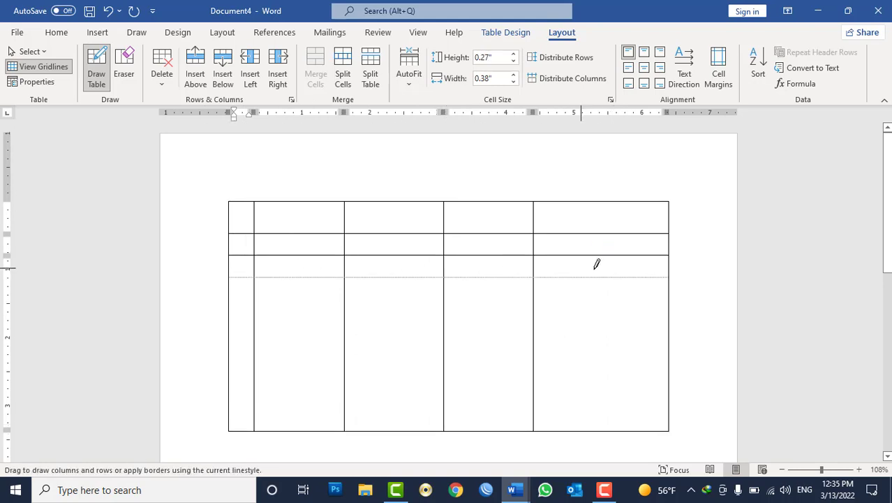
drag(233, 302, 650, 286)
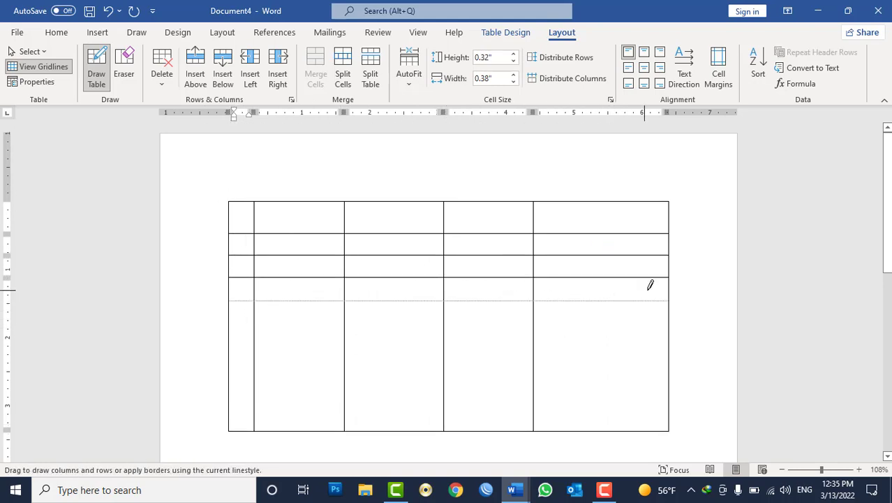
mouse_move(231, 327)
mouse_down()
mouse_move(650, 322)
mouse_move(656, 333)
mouse_up()
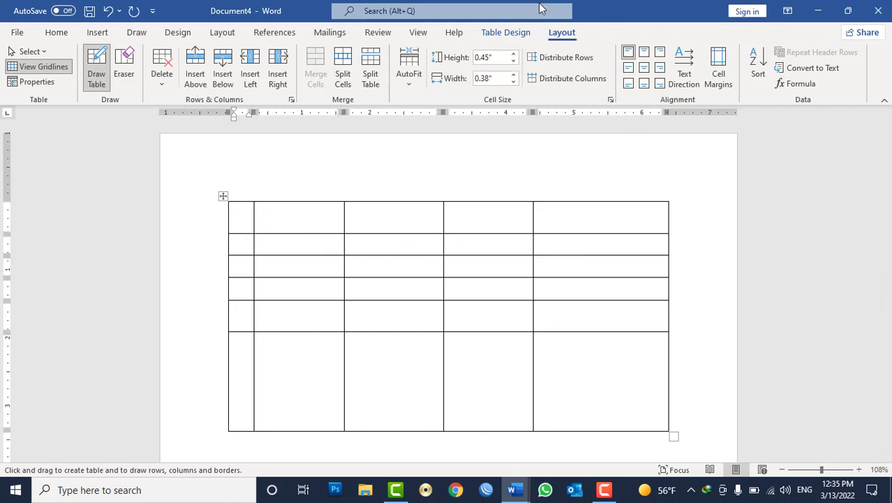
- Choose a dash-dot-dot line style and draw it over the last column's left edge
click(494, 38)
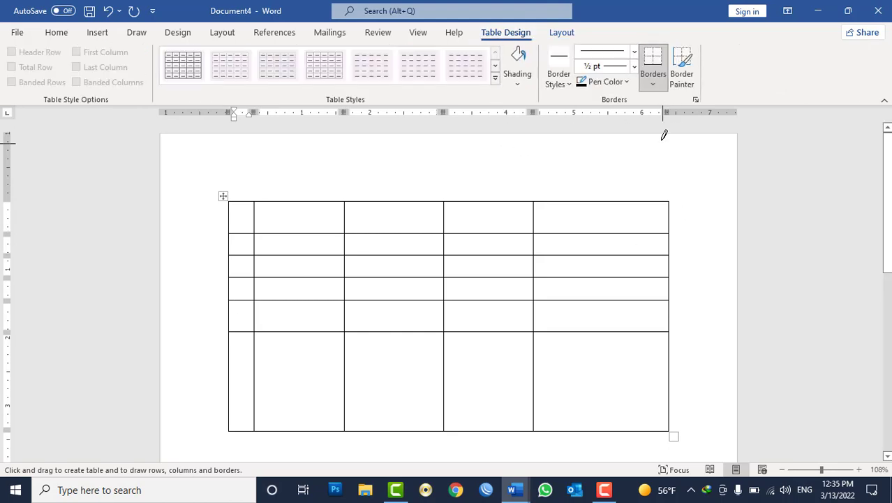
click(635, 51)
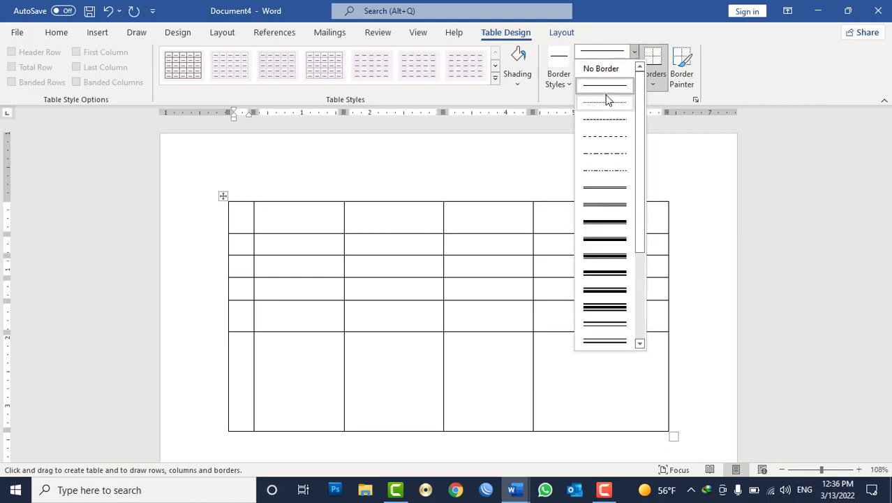
click(607, 170)
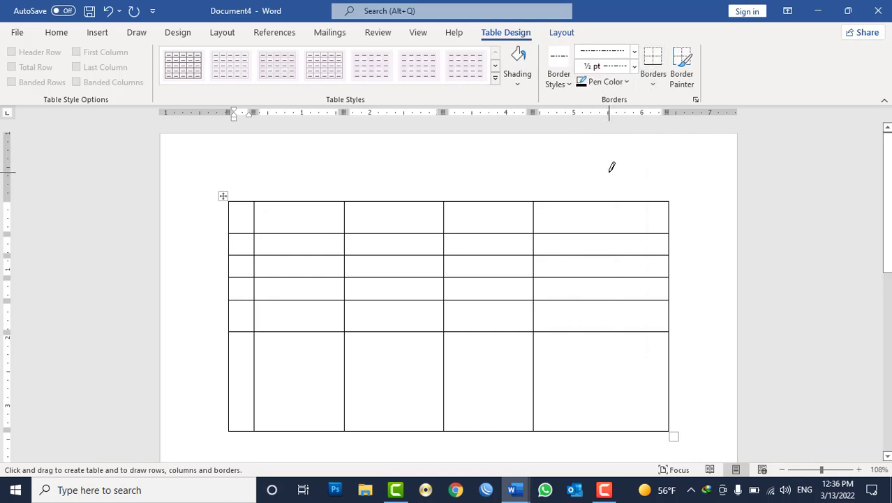
drag(533, 201, 541, 404)
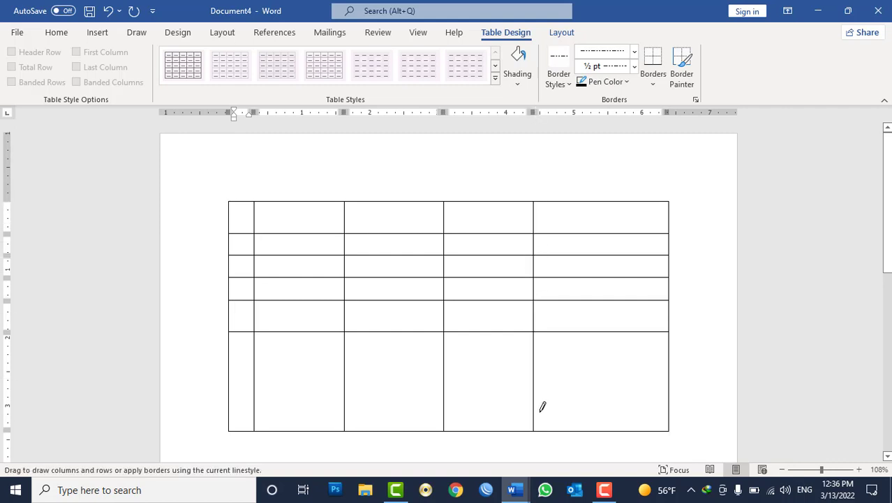
- Set pen weight to 1 pt and draw a dash-dot line along the top edge
click(506, 33)
click(636, 67)
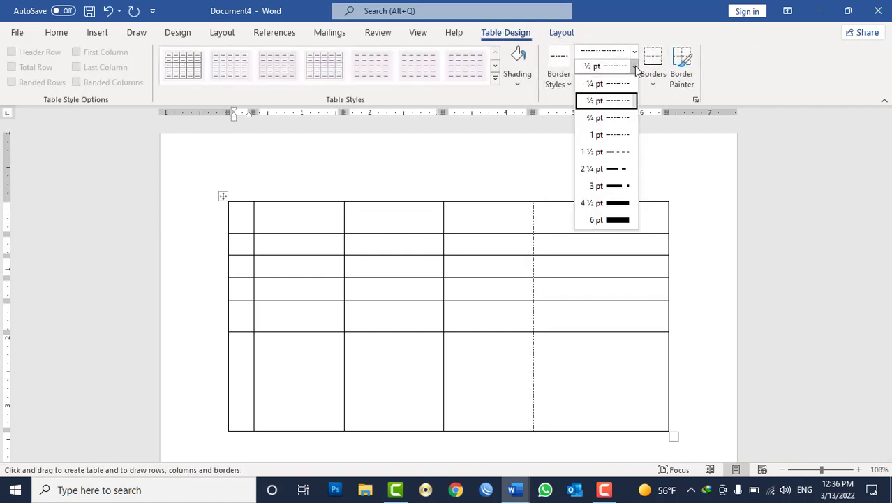
click(607, 135)
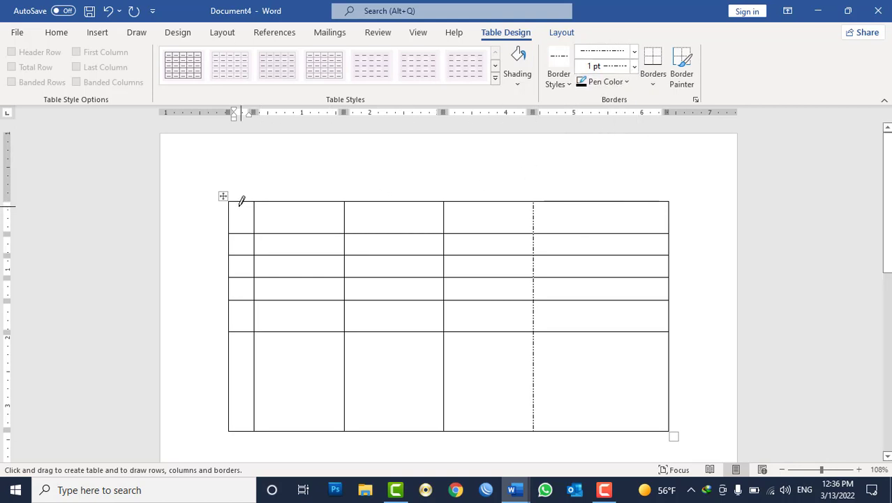
drag(230, 201, 534, 202)
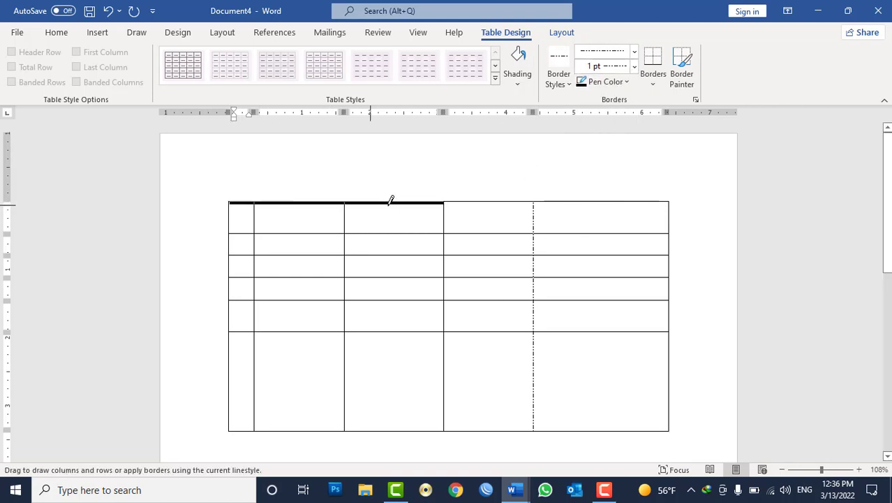
click(666, 202)
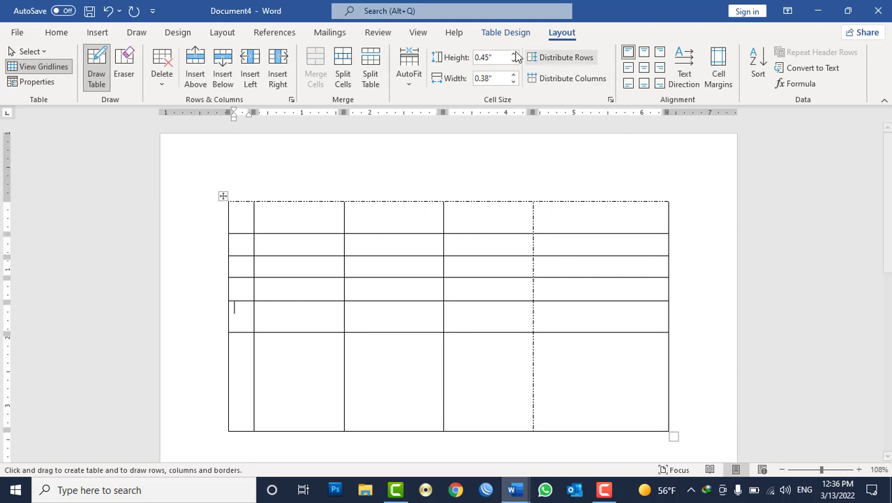
- Redraw the table's top border as a 3 pt dash-dot line
click(505, 32)
click(635, 70)
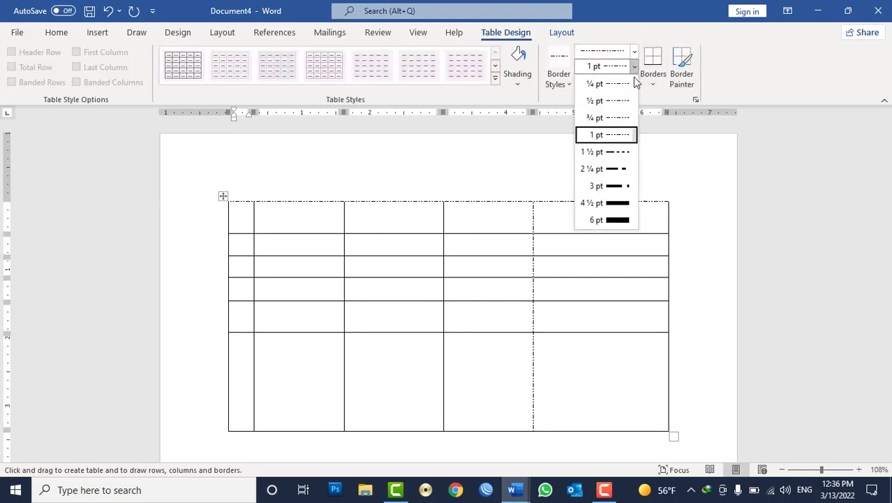
click(613, 186)
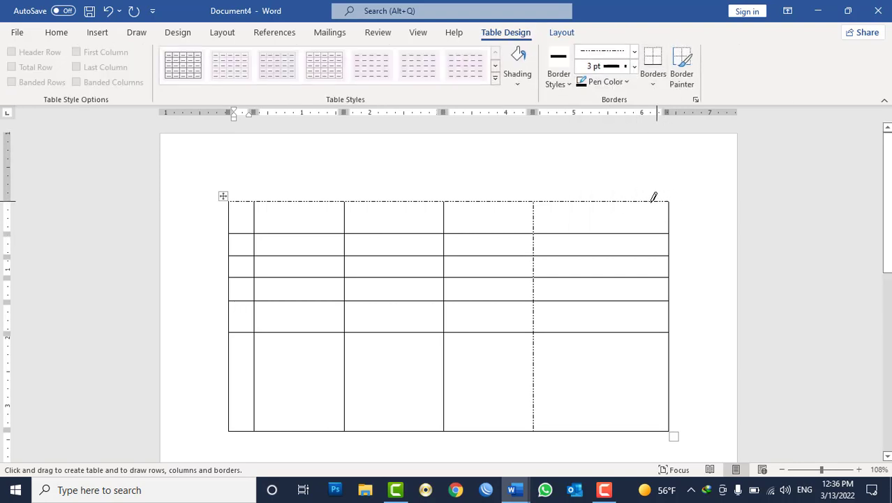
drag(667, 199, 246, 198)
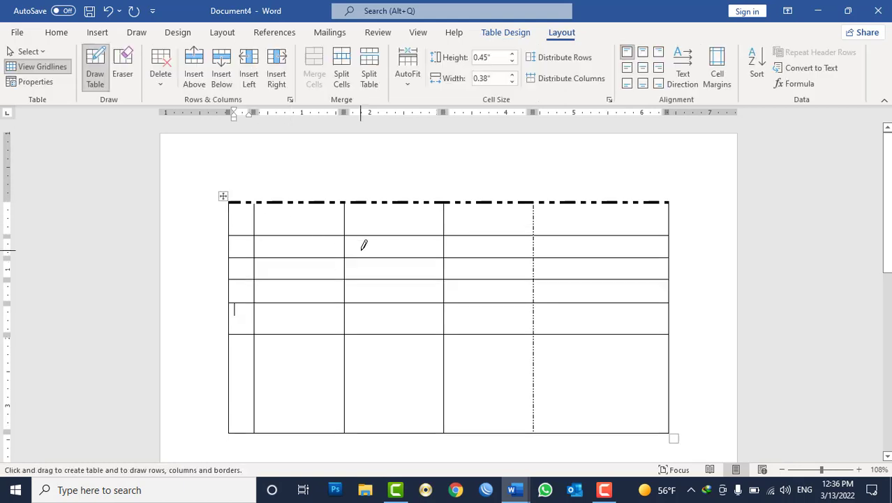
click(505, 33)
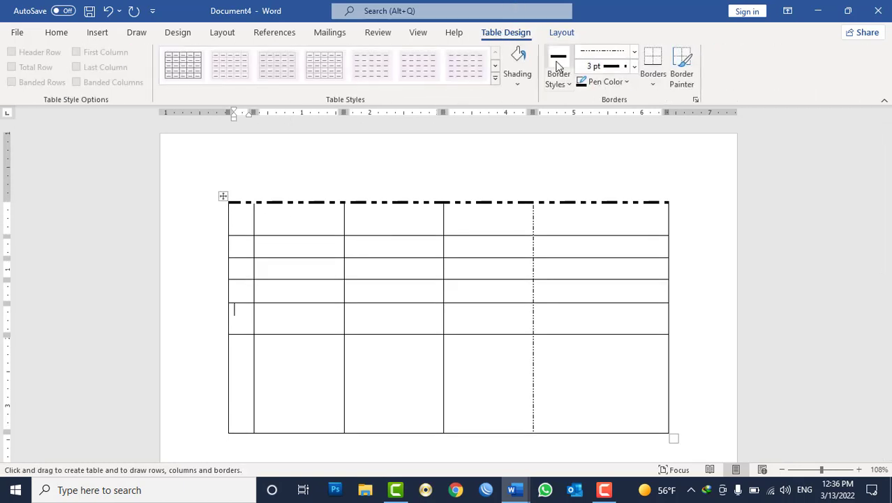
- Pick green as the pen colour and redraw the 3 pt dash-dot top border
click(622, 82)
click(680, 136)
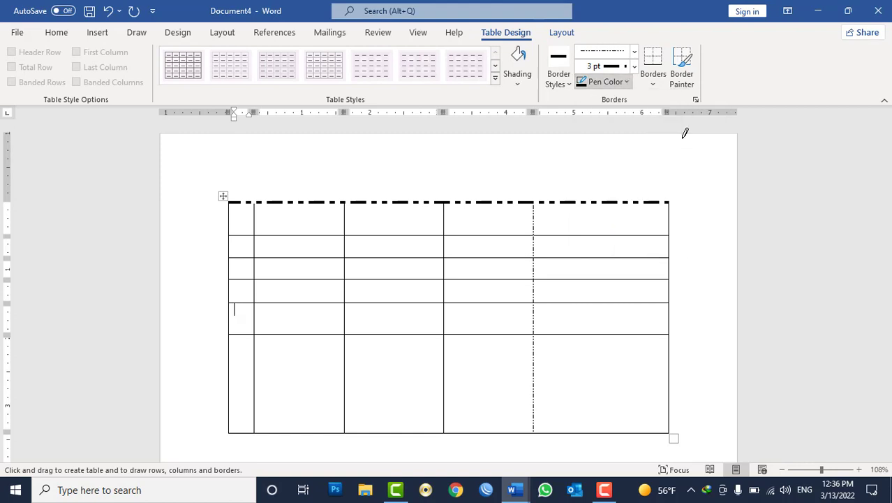
drag(667, 201, 235, 199)
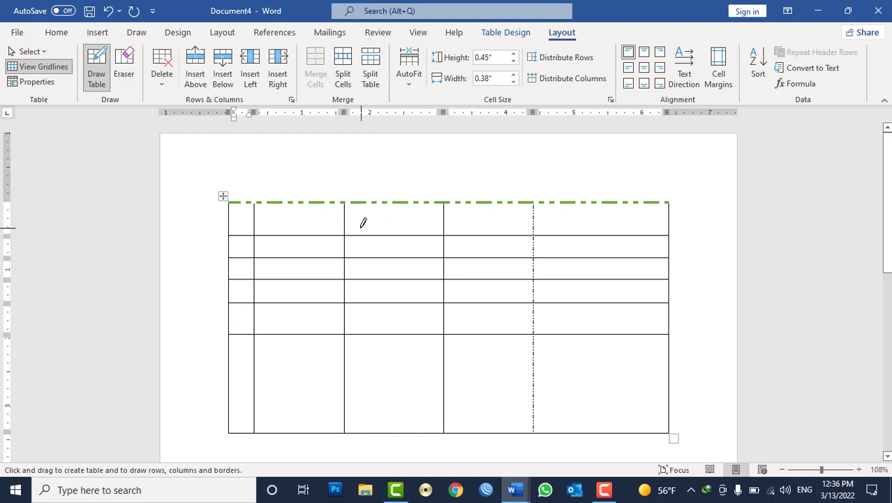
- Stop drawing and merge the second to fourth cells of the top row
click(98, 84)
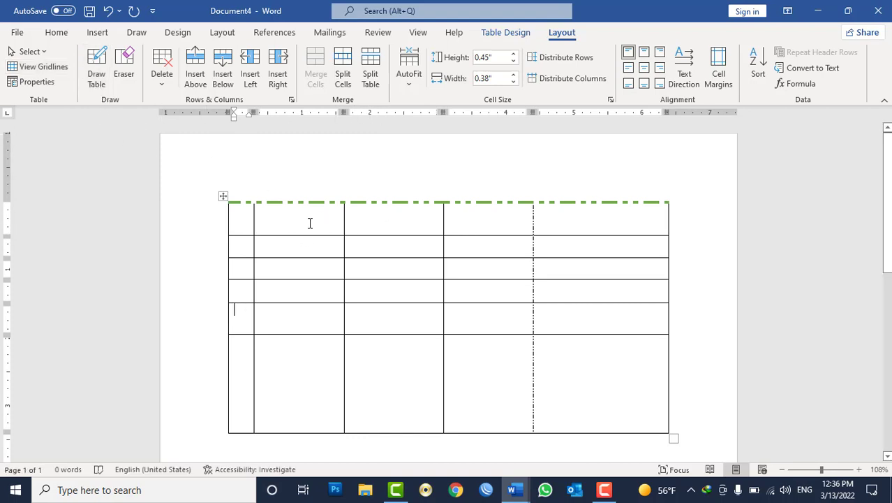
drag(310, 222, 468, 224)
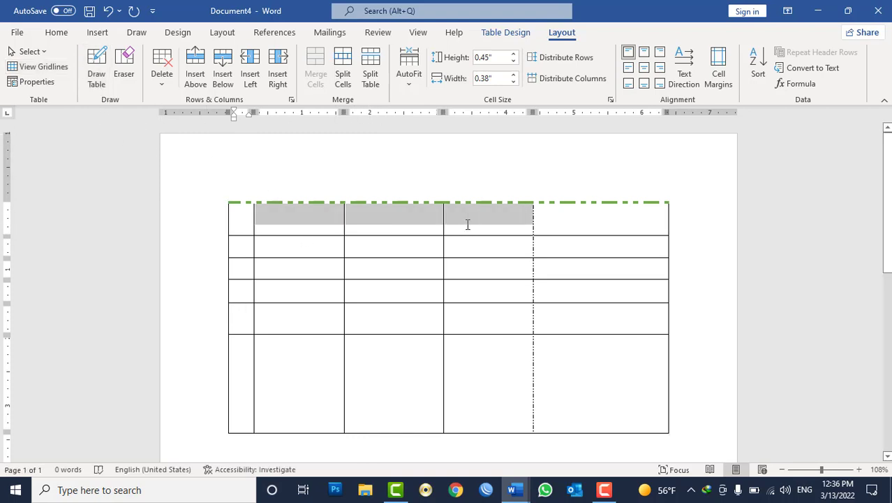
click(316, 77)
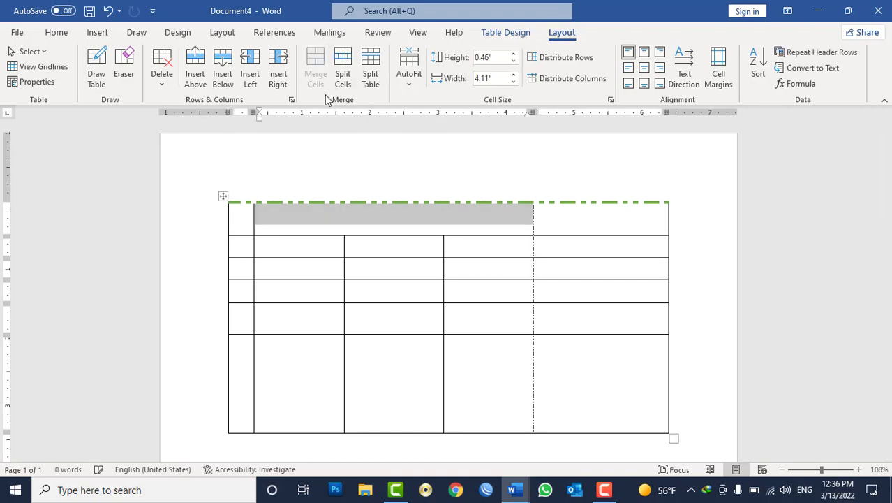
click(390, 221)
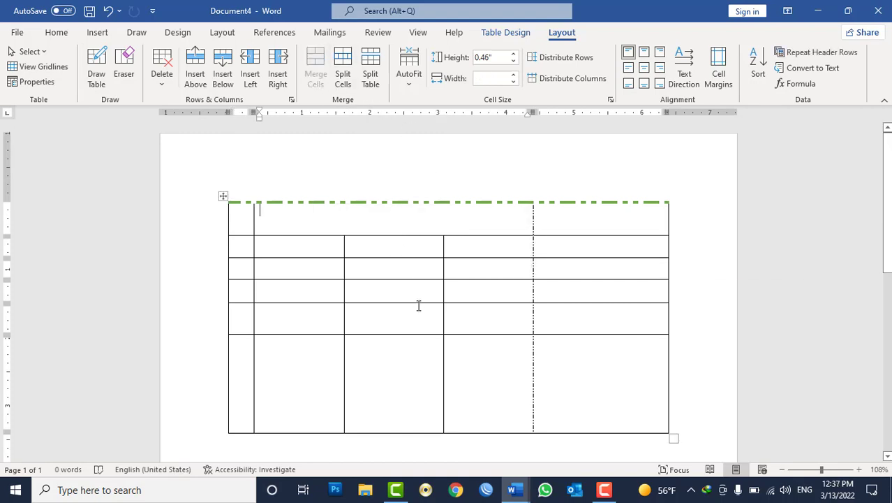
- Merge all cells of the tall bottom row into a single cell
drag(619, 374, 240, 398)
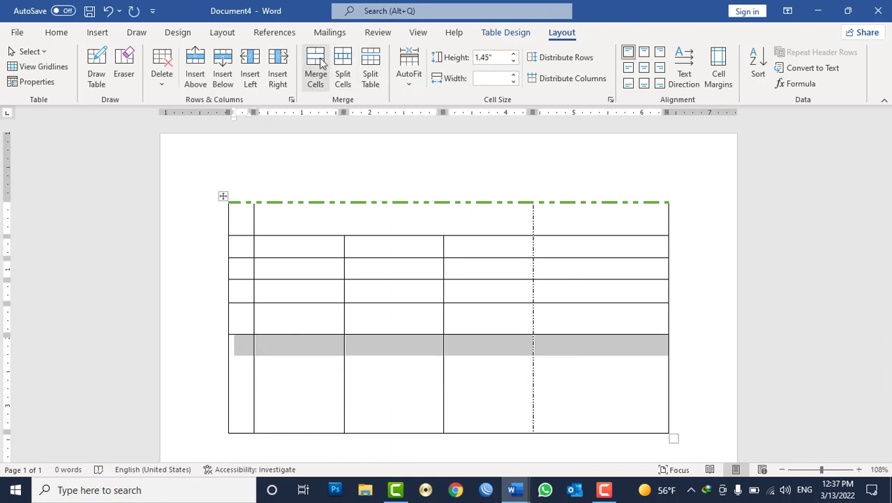
click(316, 70)
click(495, 379)
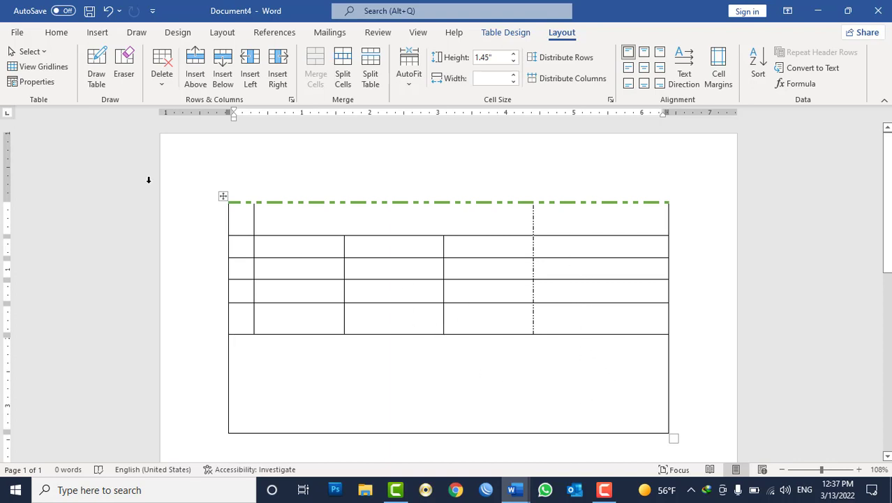
click(124, 70)
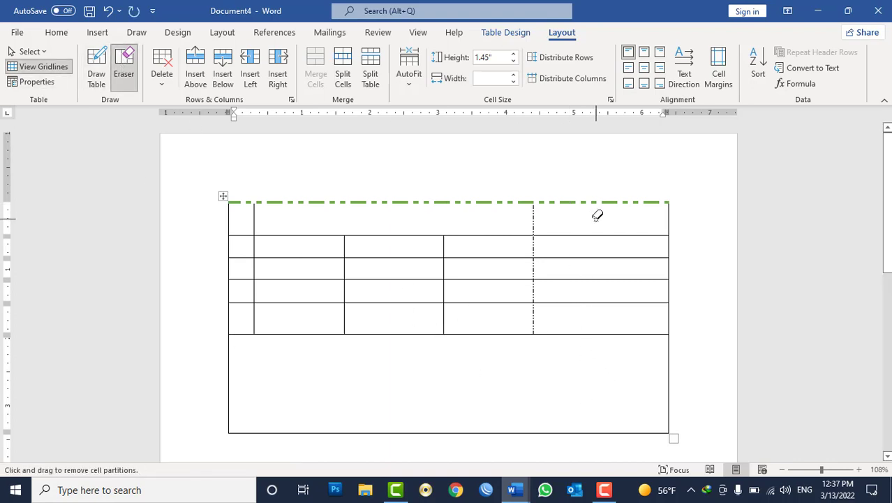
- Erase the practice table's internal partitions, leaving one big cell
drag(597, 216, 597, 356)
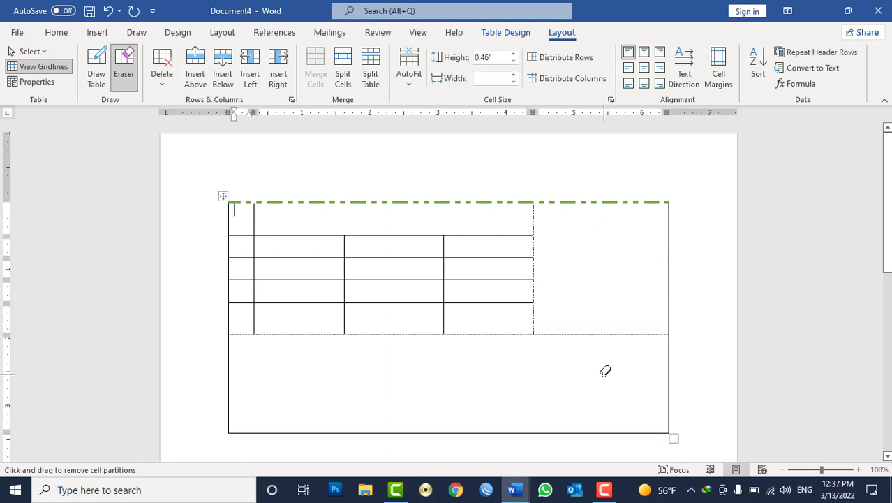
drag(487, 226, 484, 310)
drag(403, 221, 398, 307)
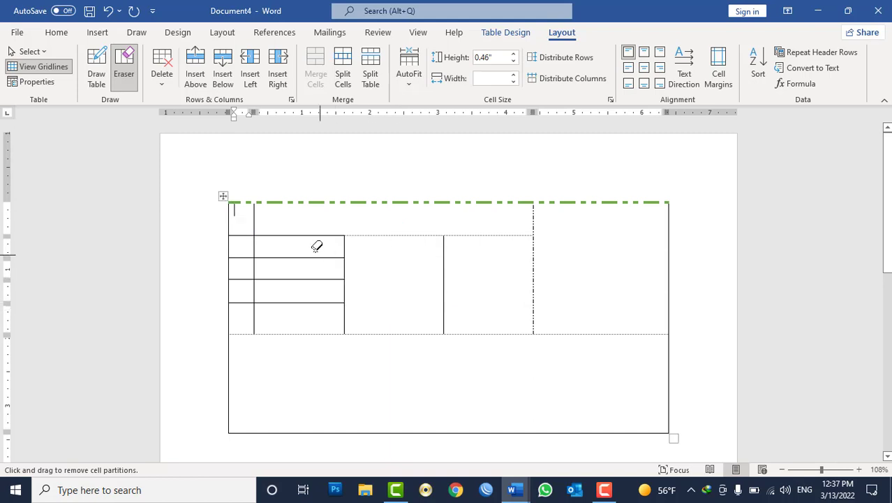
drag(296, 210, 303, 315)
drag(242, 222, 611, 392)
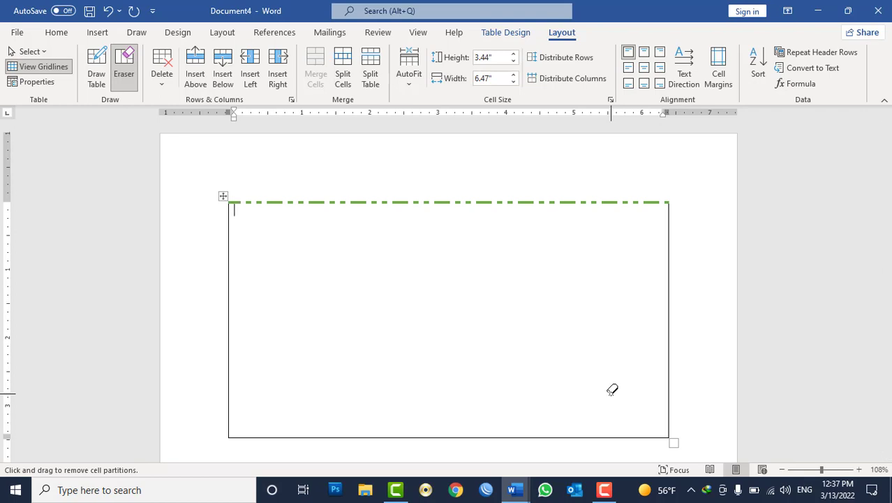
key(Escape)
- Select the whole practice table and delete it
click(222, 195)
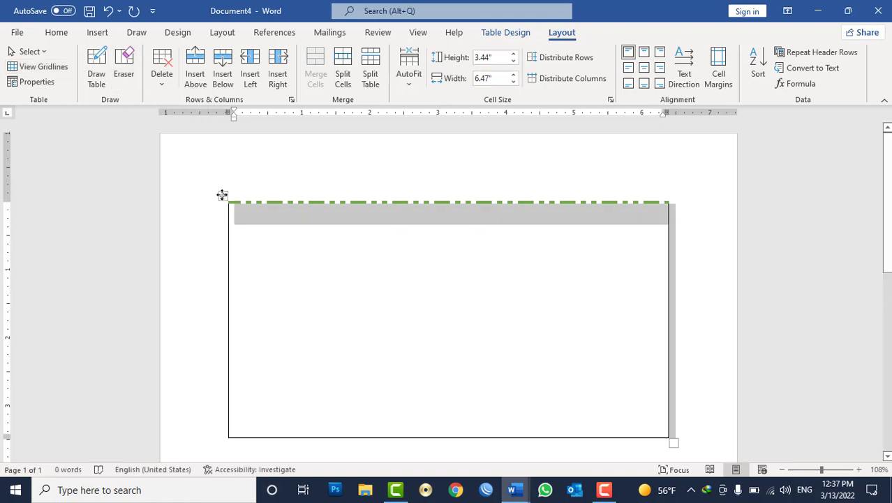
click(222, 195)
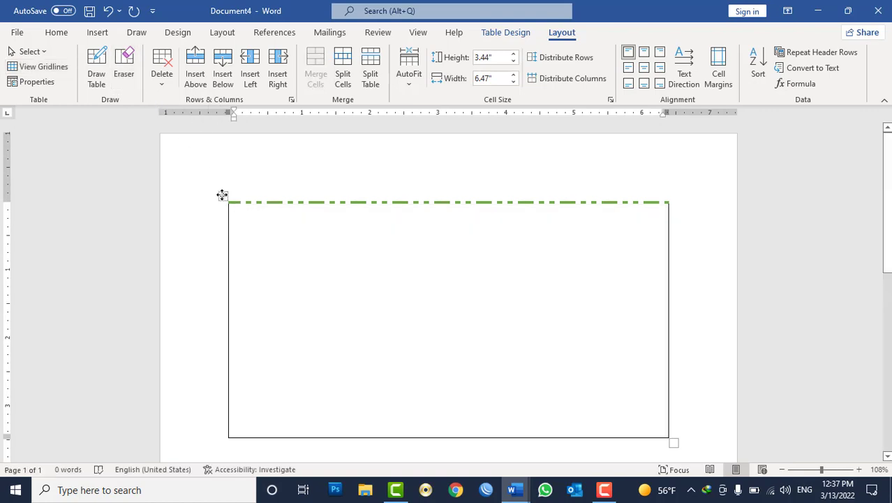
click(222, 194)
key(BackSpace)
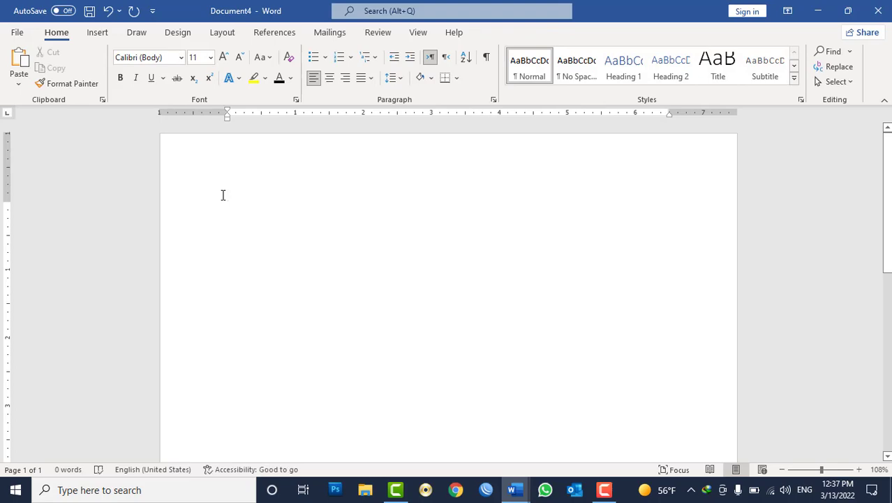
- Close Document4 and Document3 without saving, also declining Building Blocks changes
mouse_move(514, 489)
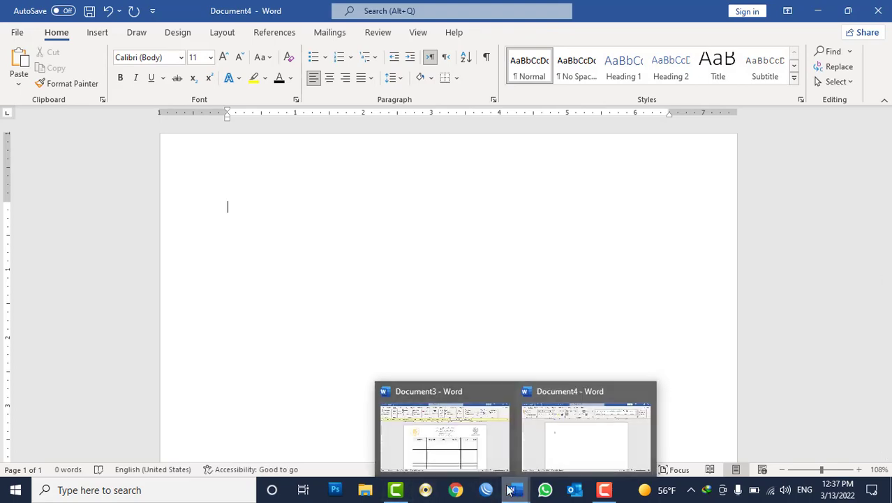
click(878, 12)
click(466, 270)
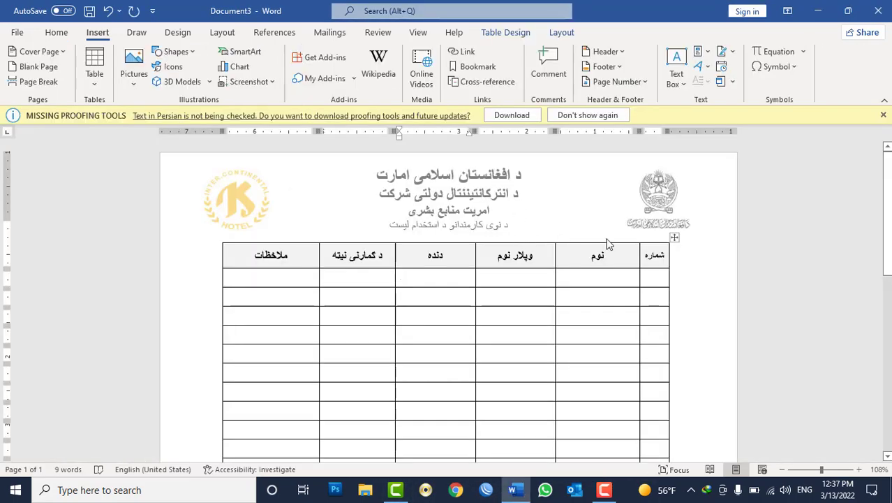
click(878, 12)
click(447, 268)
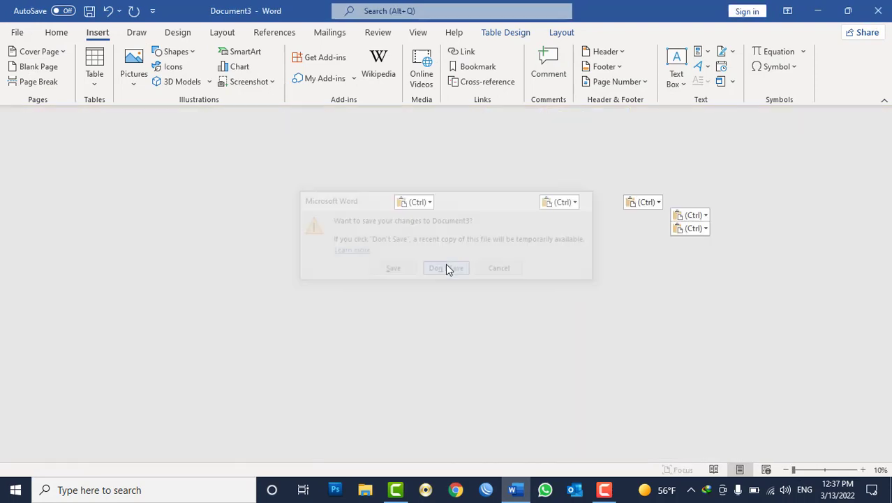
click(451, 274)
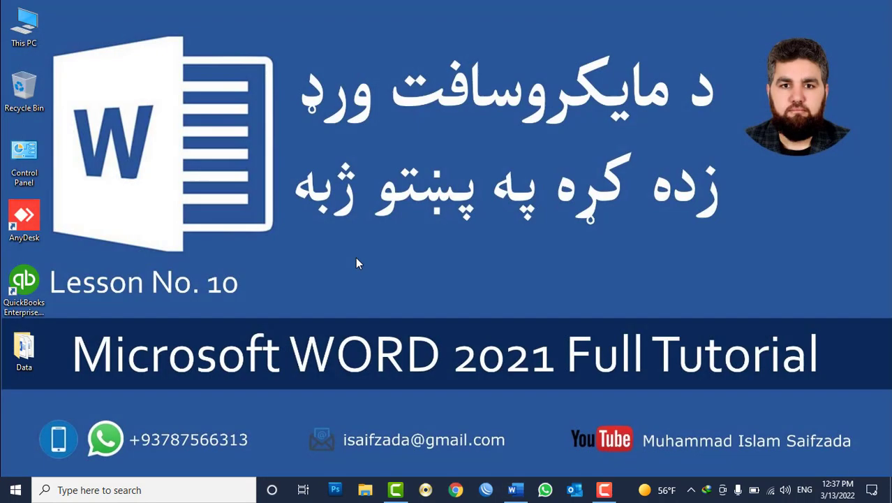
- Open the استعلام sample letter from the desktop's Data folder
double_click(24, 349)
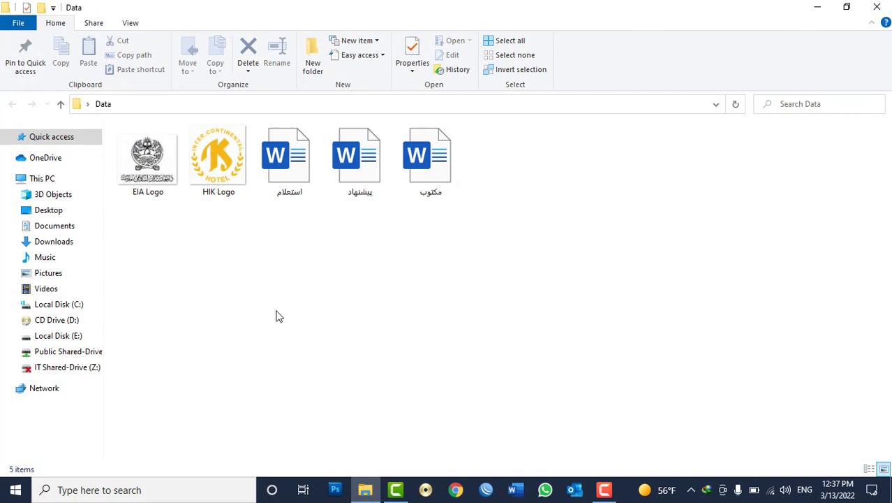
click(294, 166)
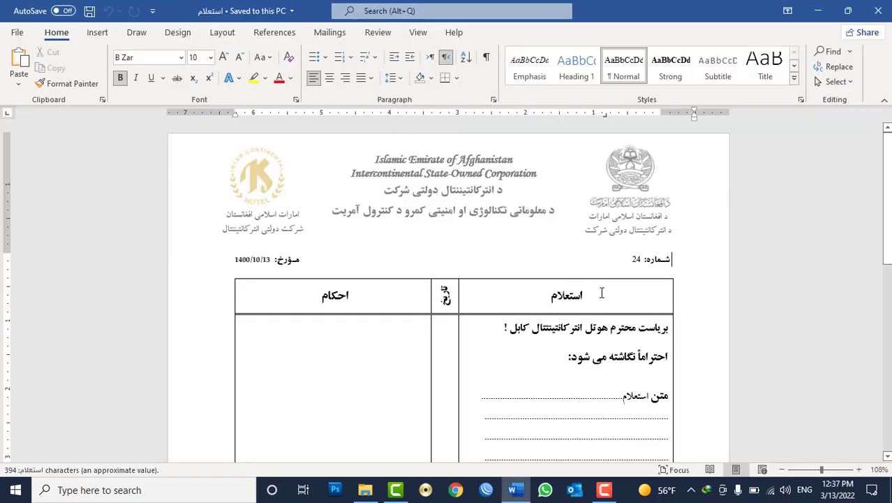
- Look over the استعلام letter, then close it
scroll(597, 324, down, 5)
scroll(598, 325, up, 5)
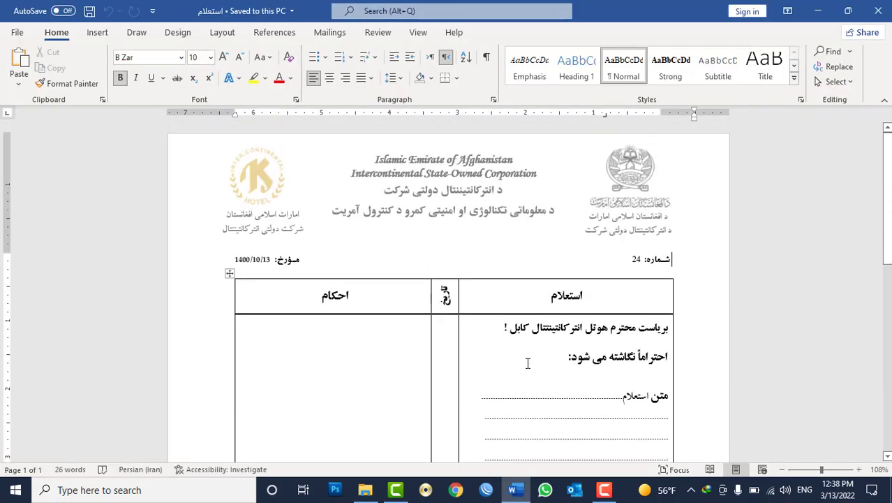
click(879, 11)
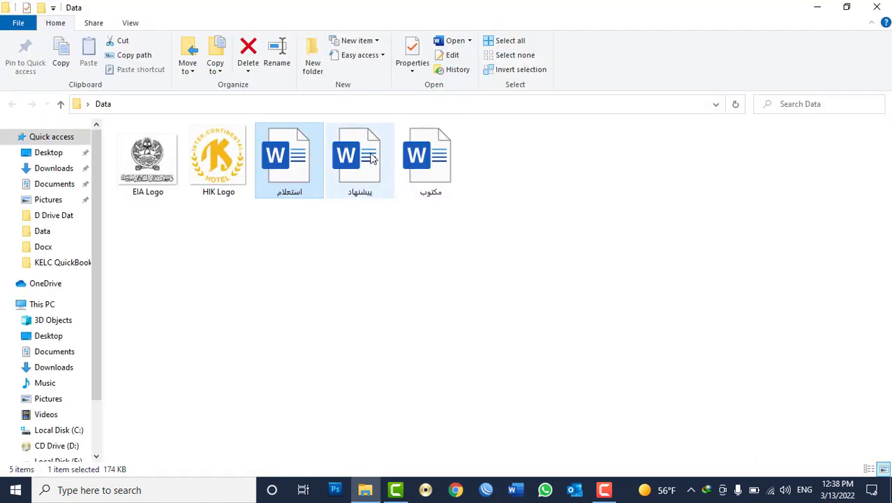
- Open the پیشنهاد letter, scroll through its layout, then start a new blank document
double_click(371, 155)
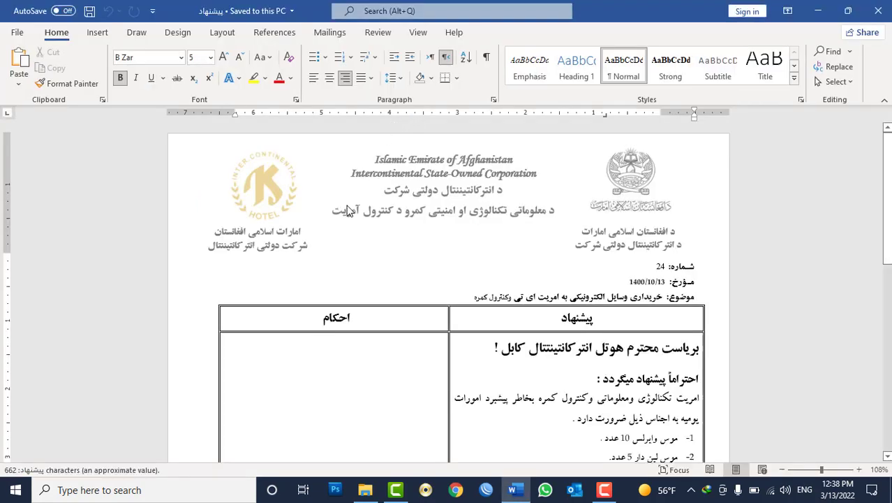
scroll(611, 196, down, 5)
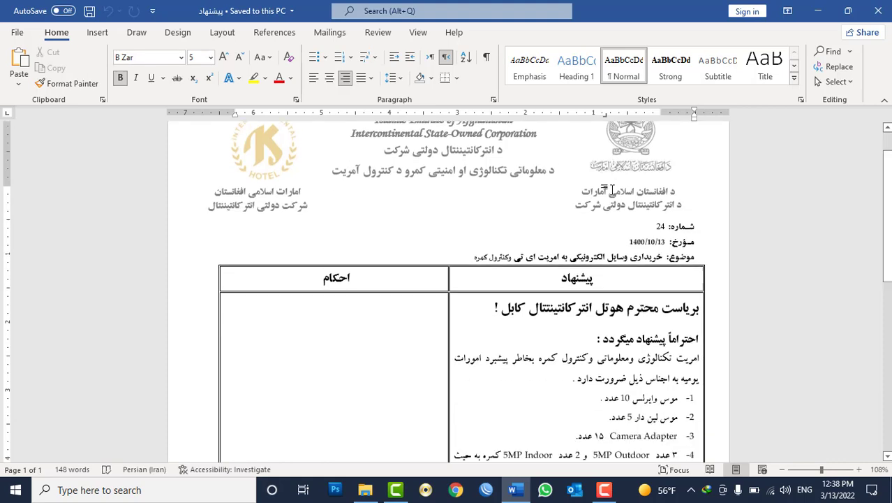
scroll(613, 190, down, 9)
scroll(613, 190, down, 7)
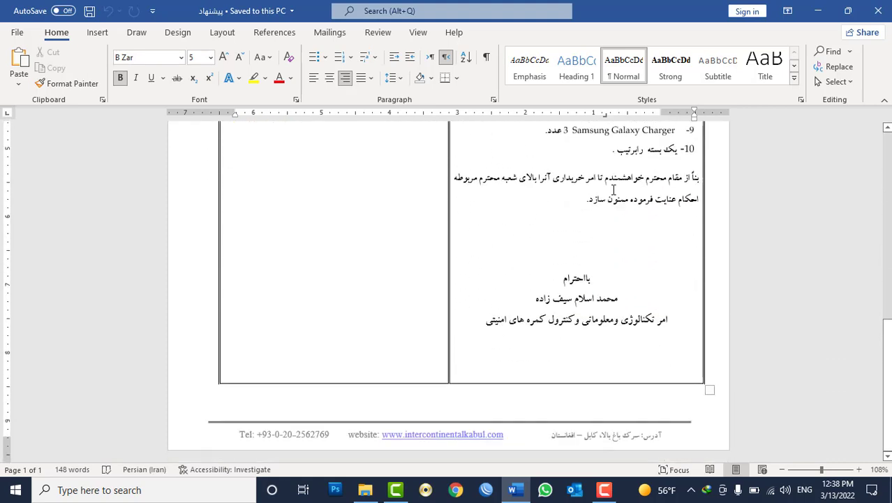
scroll(613, 190, up, 9)
scroll(613, 190, up, 8)
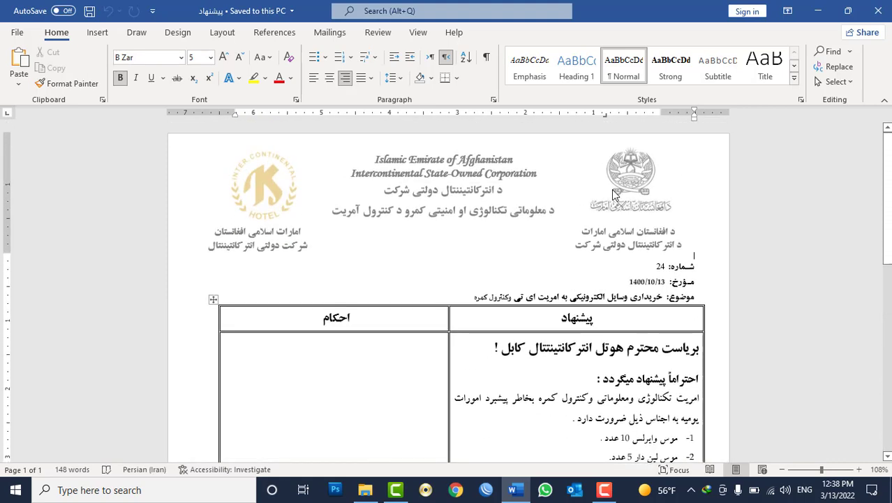
key(ctrl+n)
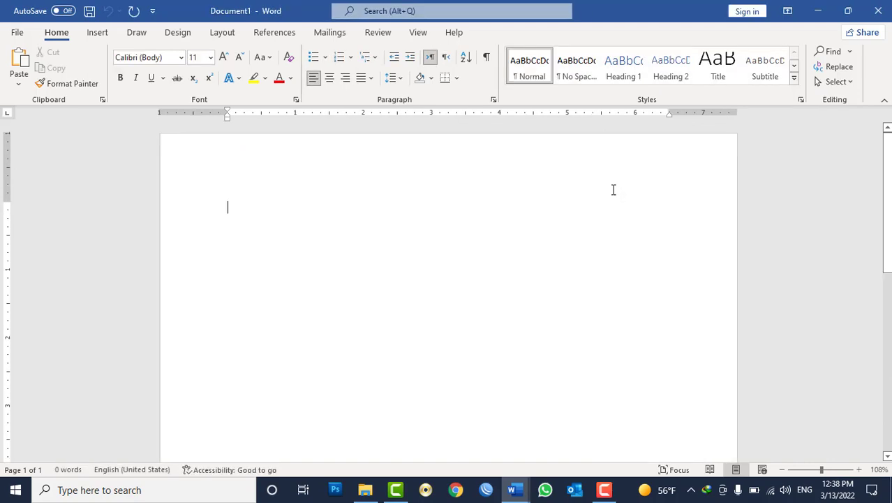
mouse_move(513, 489)
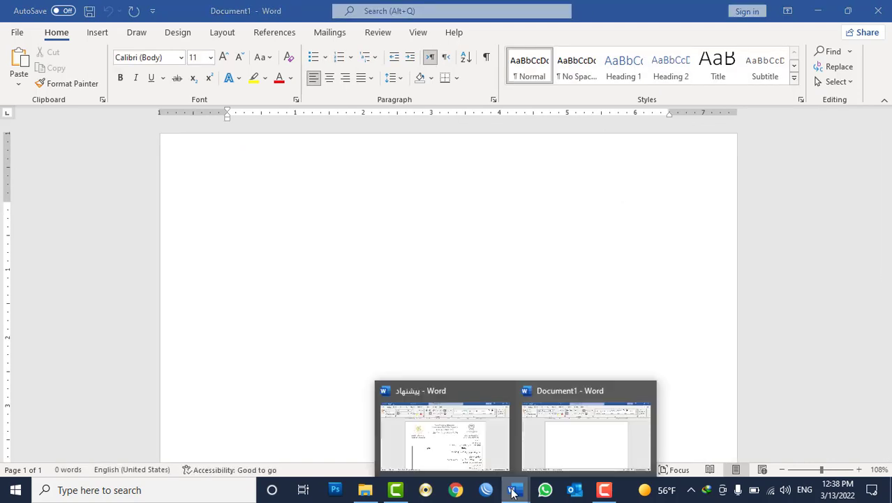
click(447, 453)
scroll(546, 332, down, 3)
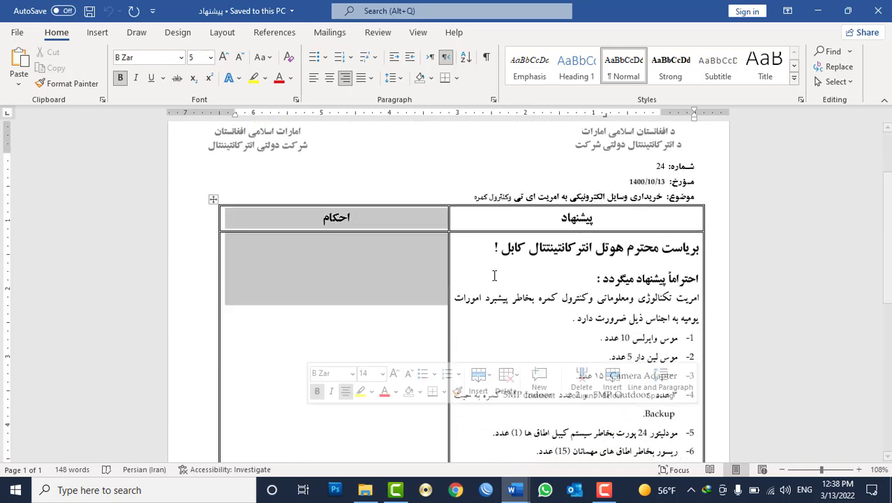
drag(322, 224, 498, 360)
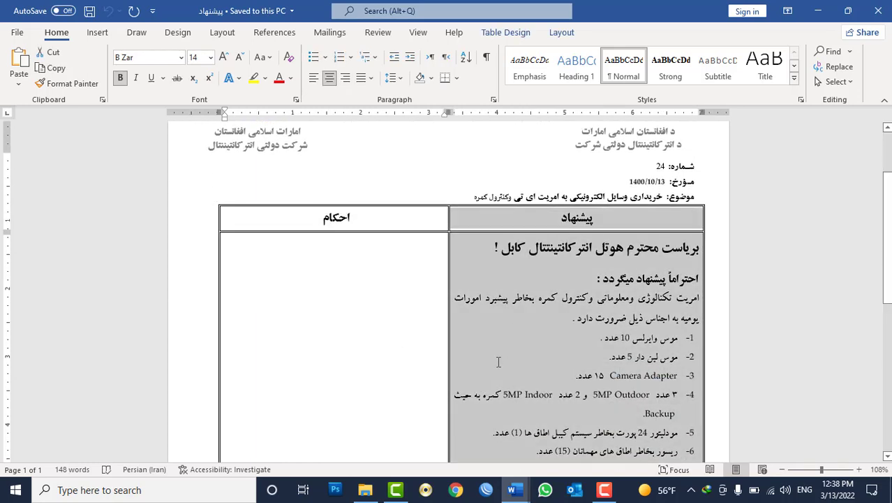
click(358, 241)
drag(423, 217, 477, 217)
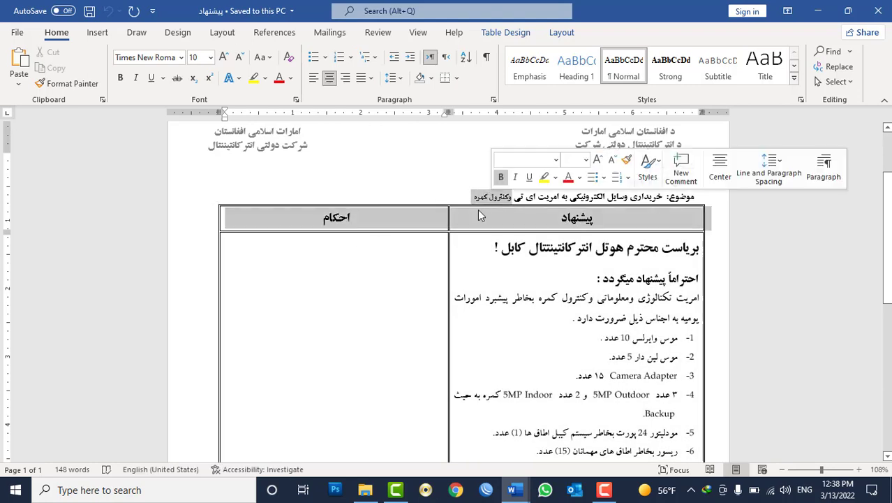
drag(334, 303, 542, 307)
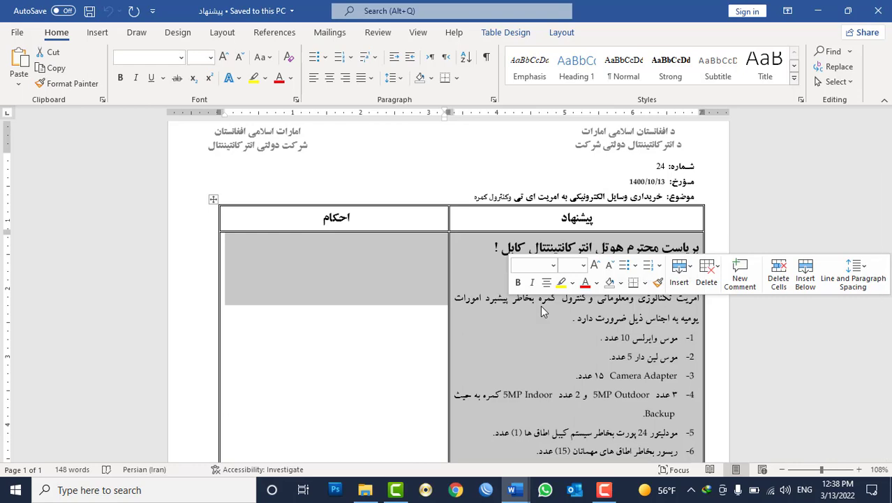
click(498, 348)
scroll(510, 353, down, 5)
scroll(517, 358, up, 3)
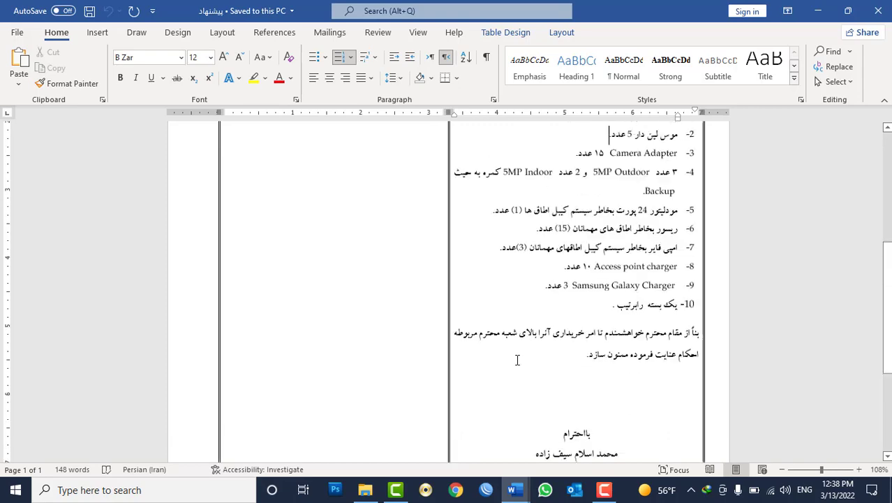
- Insert a 2x2 table into the blank Document1
mouse_move(517, 489)
click(564, 471)
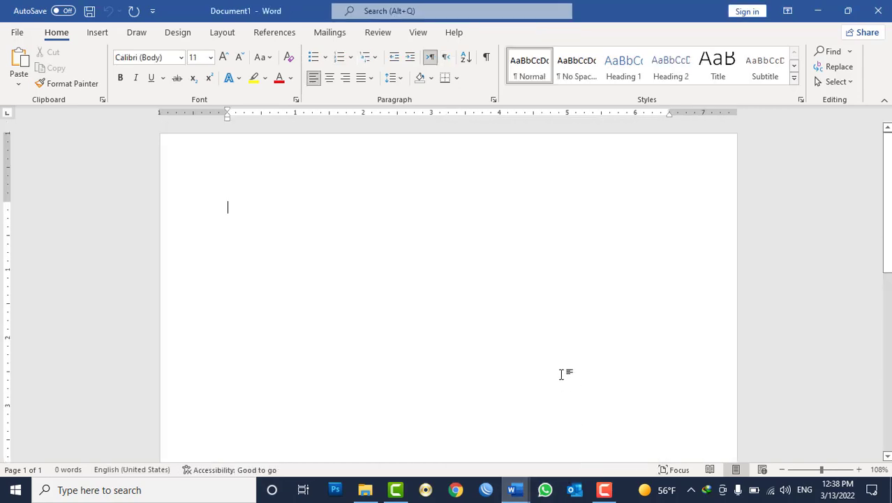
click(97, 32)
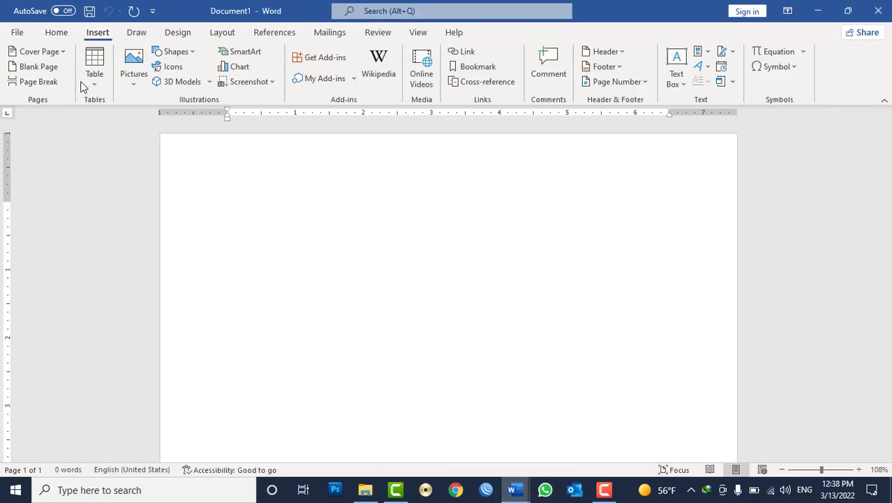
click(99, 88)
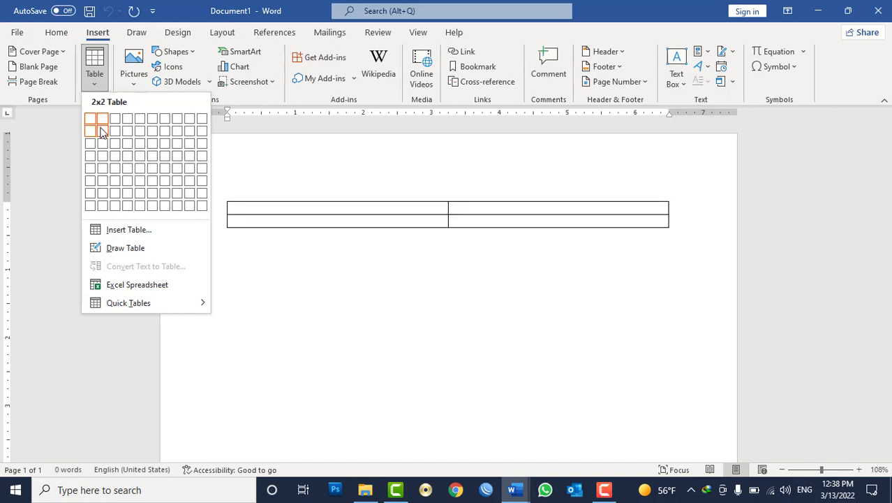
click(101, 131)
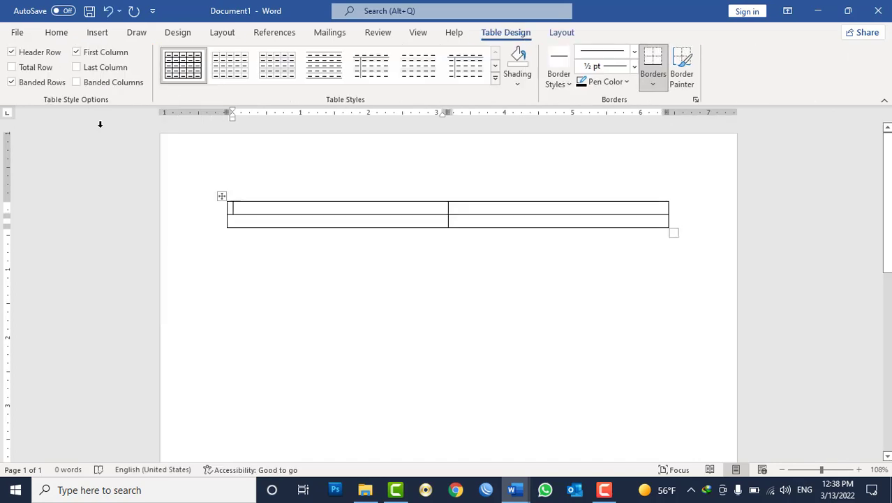
- Lengthen the table's second row by adding empty lines in its right cell
click(461, 220)
key(Return)
key(Return)
key(Return)
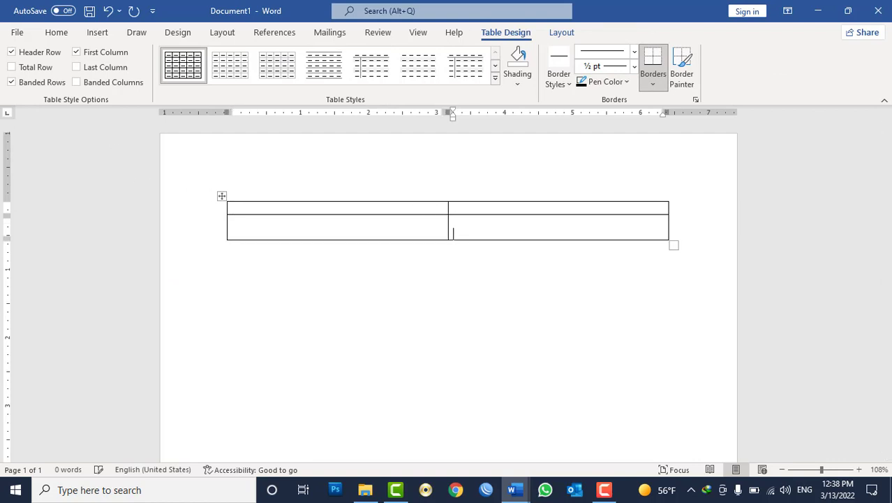
key(Return)
key(Return)
key(Return)
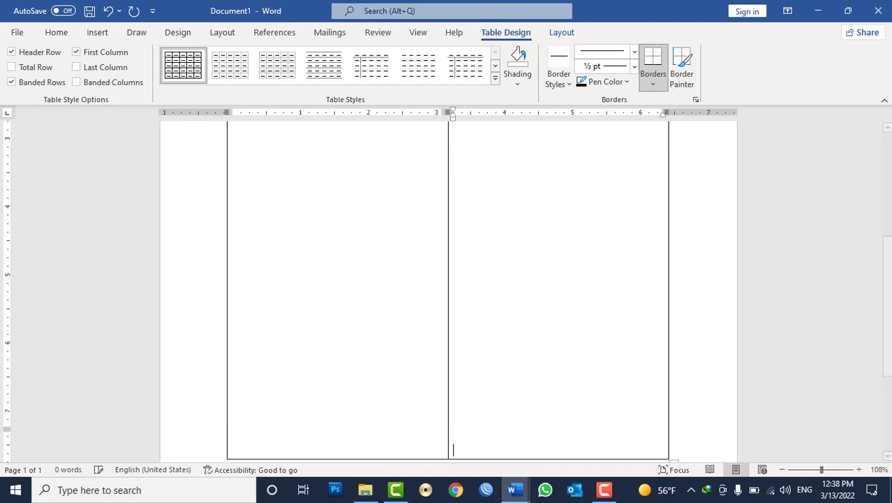
scroll(461, 224, down, 3)
key(Return)
key(Return)
key(Return)
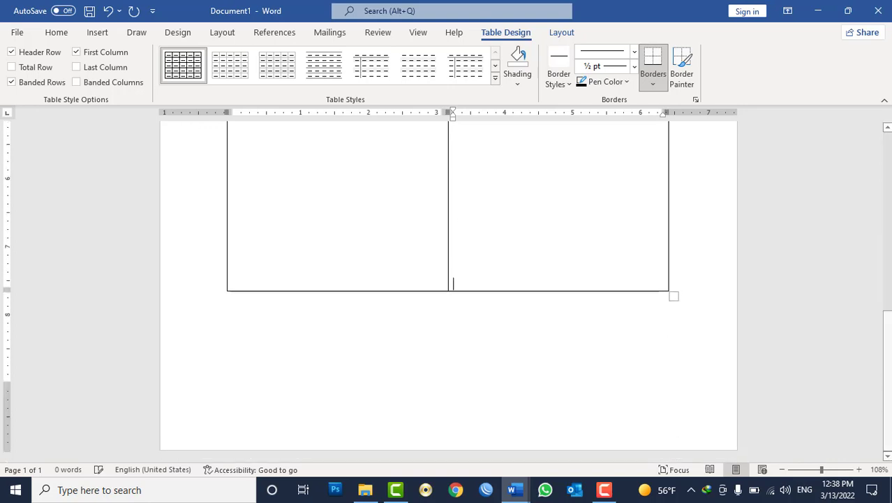
key(Return)
key(Return)
key(Return)
key(Return)
scroll(507, 235, up, 2)
scroll(521, 236, up, 5)
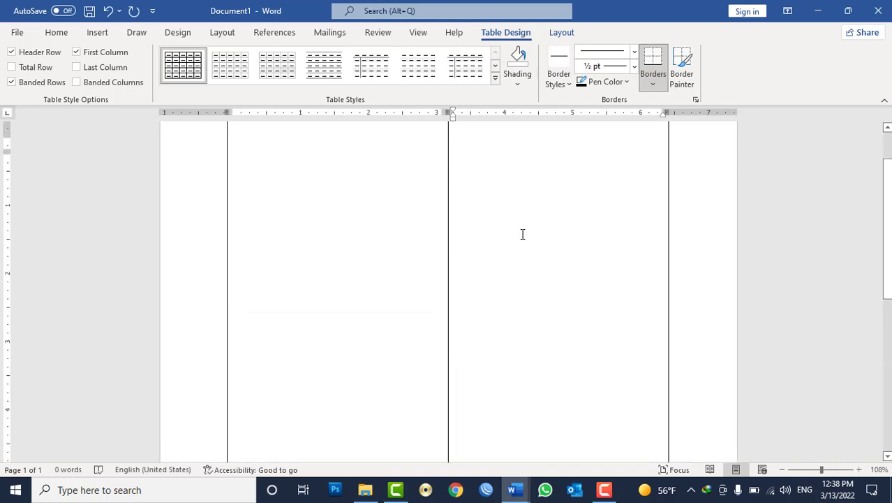
scroll(518, 225, up, 5)
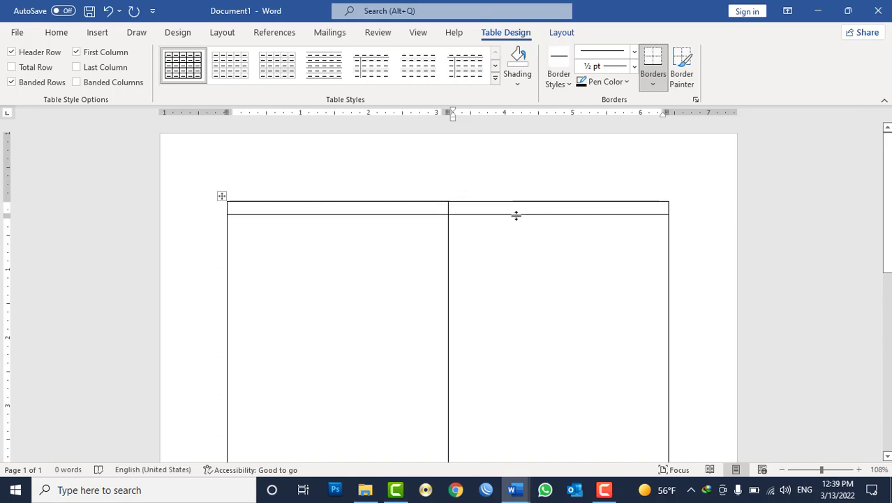
- Drag the header row's bottom border down, matching the پیشنهاد letter's taller header
drag(515, 215, 520, 235)
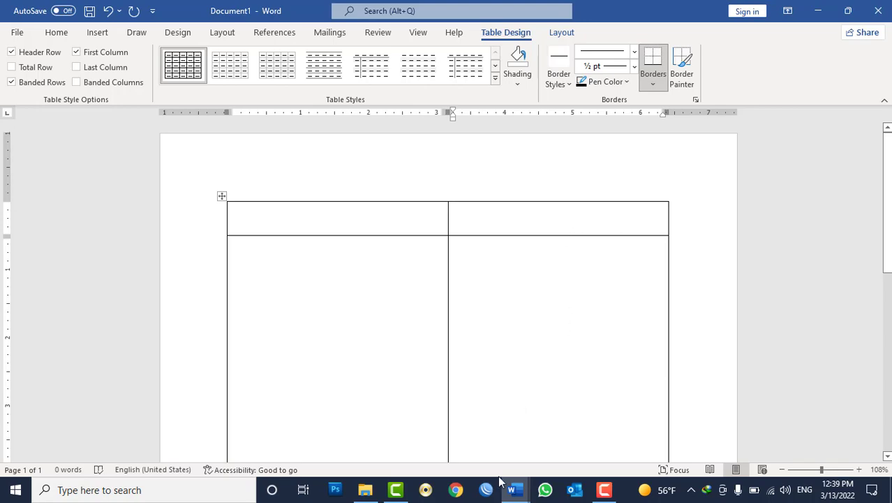
mouse_move(512, 489)
click(486, 457)
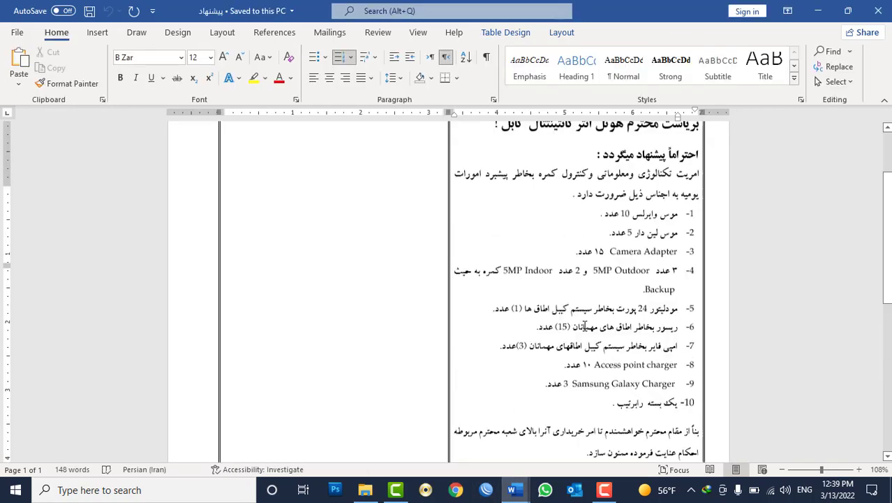
scroll(585, 326, up, 4)
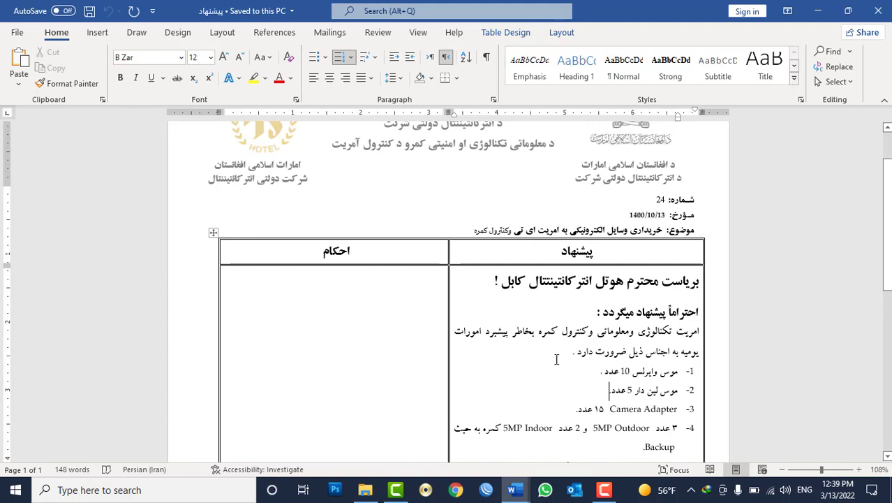
mouse_move(514, 488)
click(614, 411)
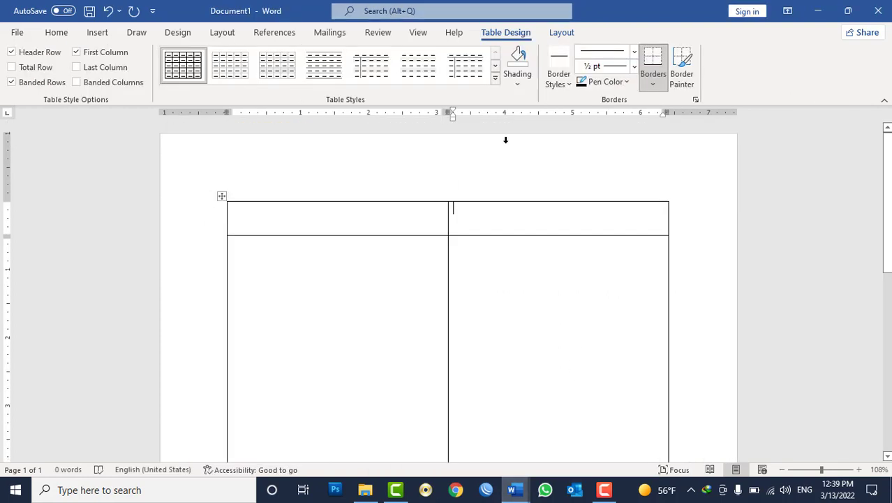
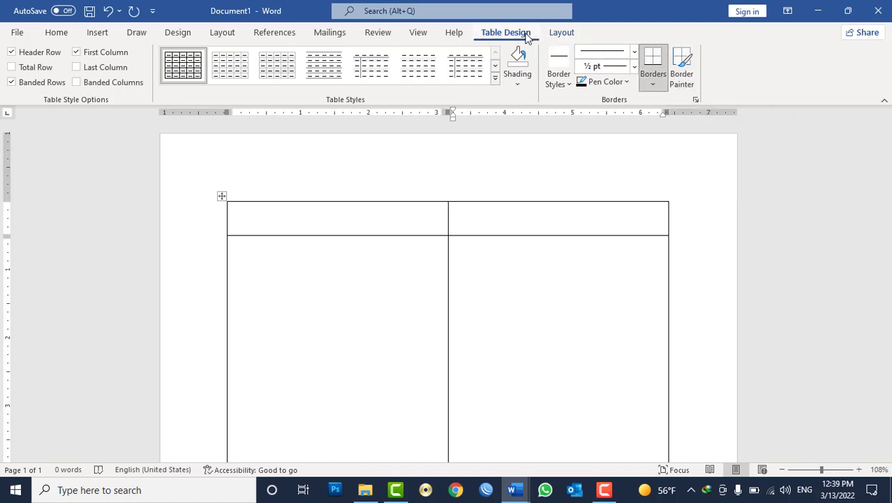
- Turn on Border Painter with the double-line border style
click(689, 84)
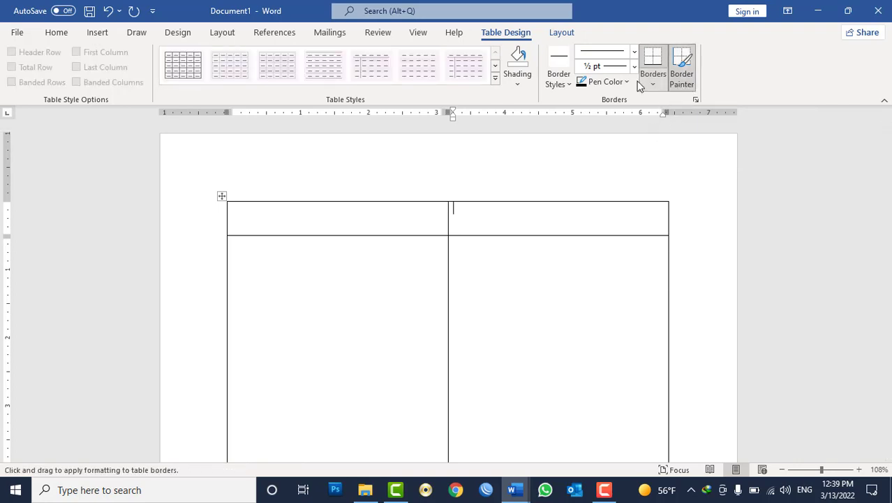
click(634, 53)
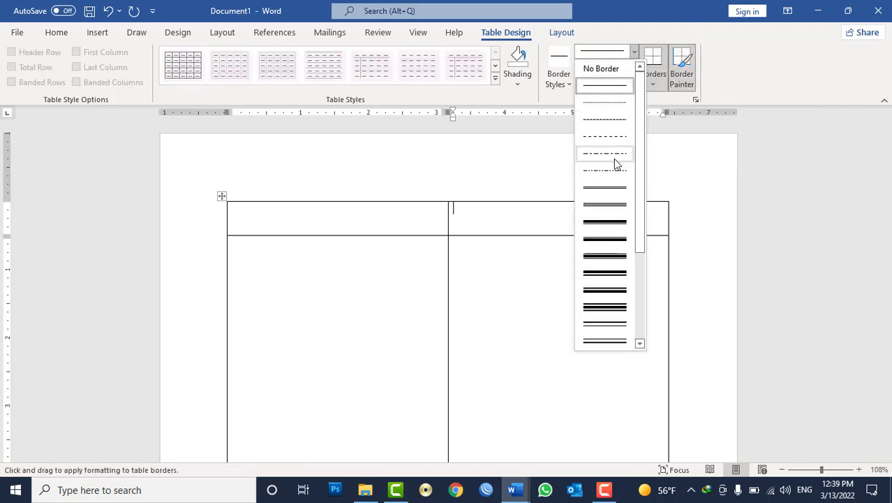
click(617, 188)
- Paint double lines along the table's top, left, middle divider, right and bottom borders
mouse_move(669, 198)
mouse_down()
mouse_move(231, 199)
mouse_move(218, 279)
mouse_up()
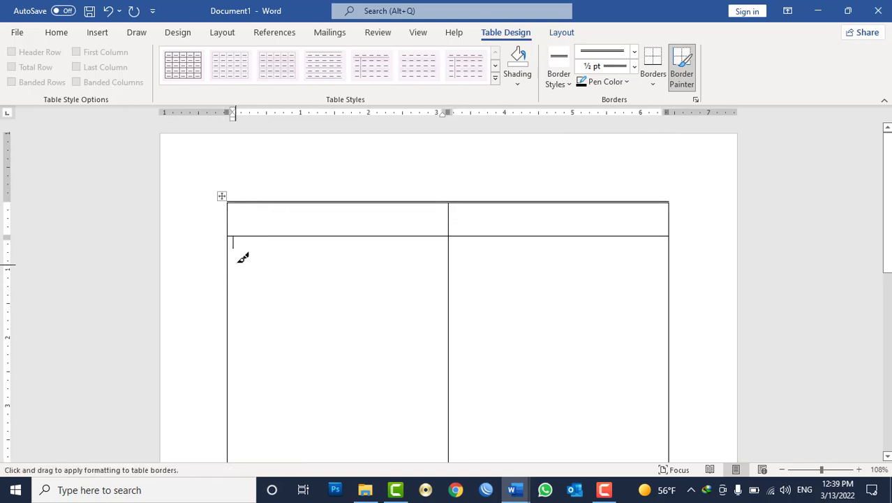
drag(231, 208, 230, 256)
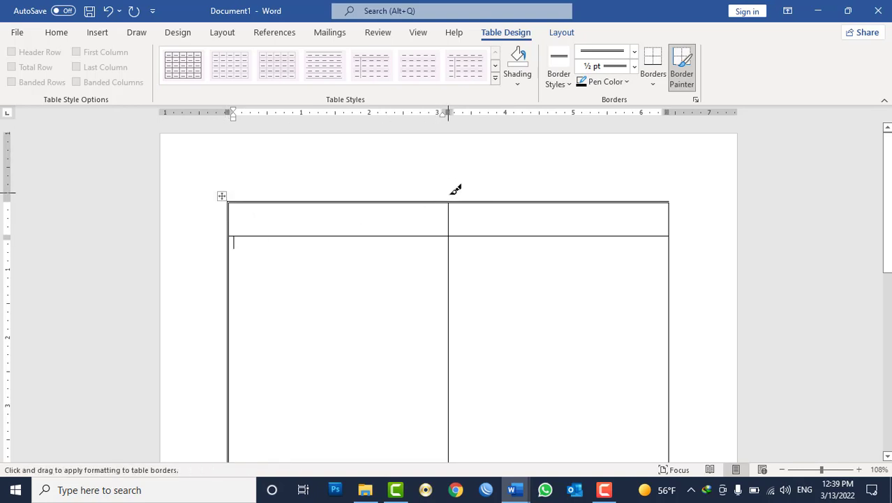
mouse_move(451, 209)
mouse_down()
mouse_move(455, 255)
mouse_move(428, 231)
mouse_move(621, 243)
mouse_up()
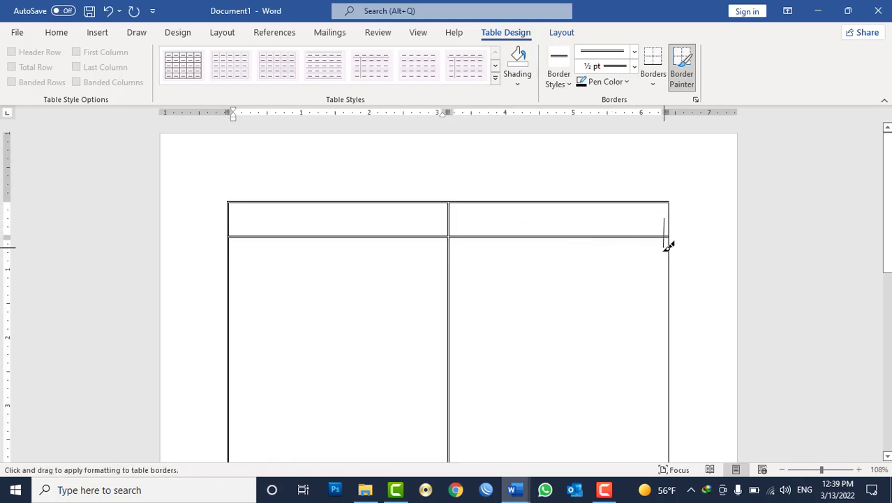
mouse_move(675, 234)
mouse_down()
mouse_move(673, 265)
mouse_move(670, 229)
mouse_up()
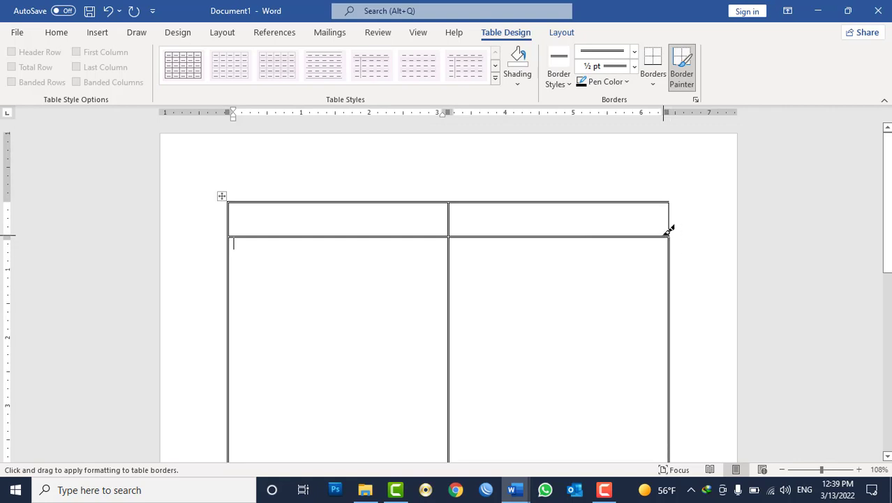
scroll(649, 251, down, 3)
scroll(645, 330, down, 6)
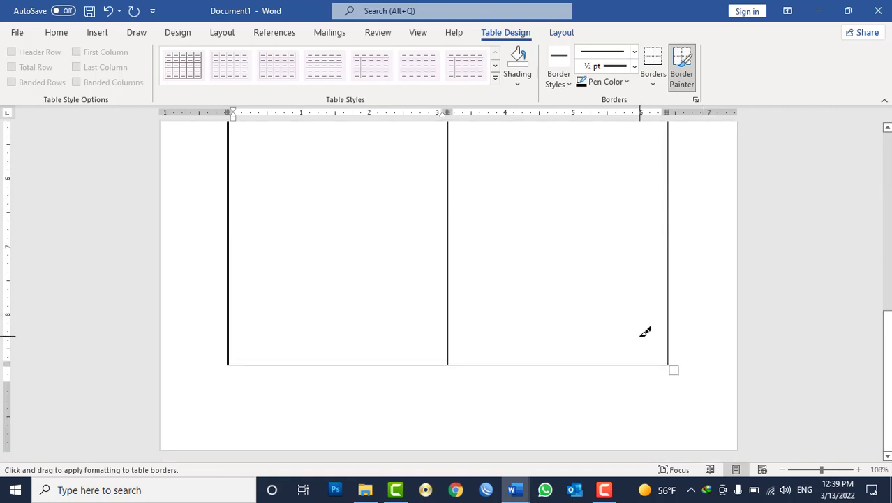
drag(647, 358, 559, 359)
click(442, 360)
scroll(682, 153, up, 1)
- Turn off Border Painter and switch typing to Persian in the top-right cell
scroll(694, 117, up, 6)
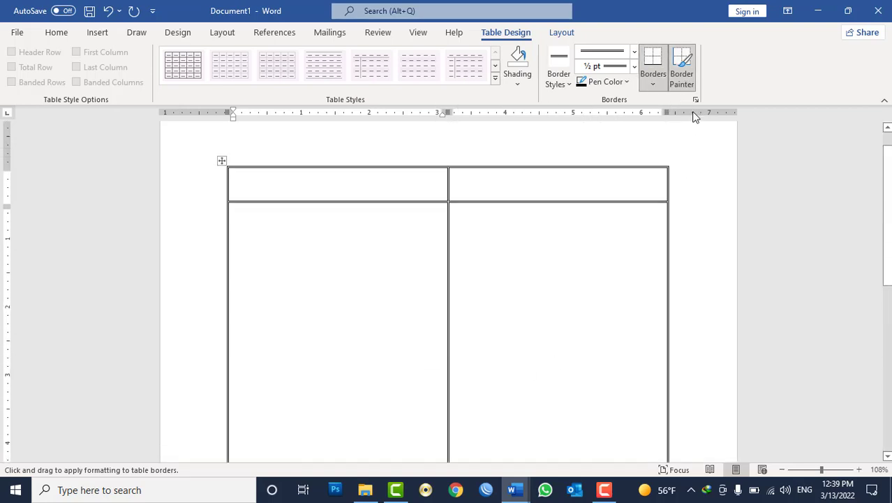
click(684, 82)
click(627, 188)
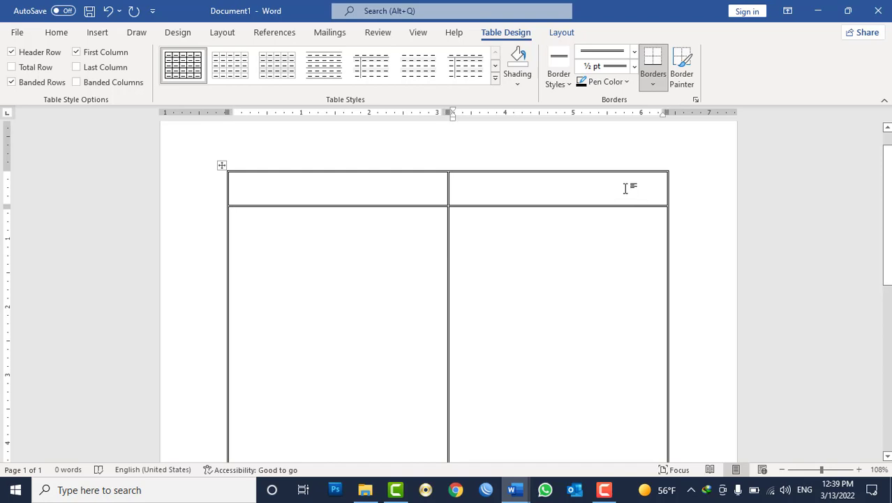
key(alt+shift)
text(است)
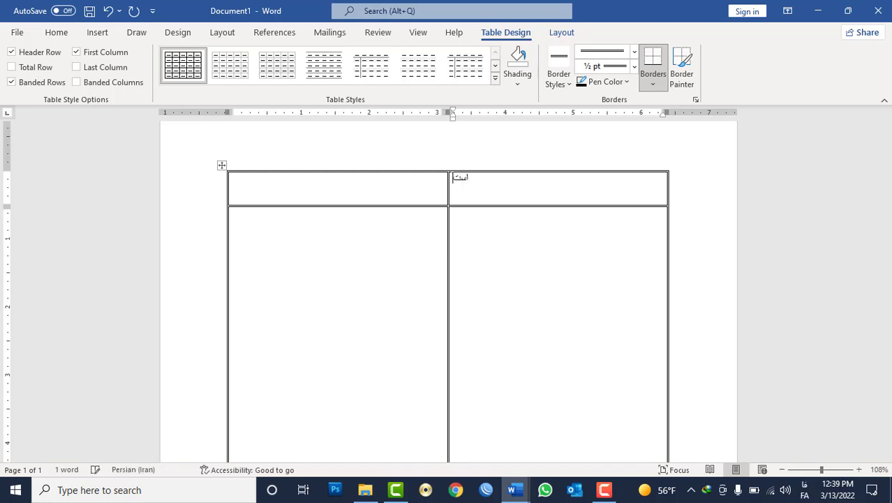
key(BackSpace)
key(BackSpace)
key(BackSpace)
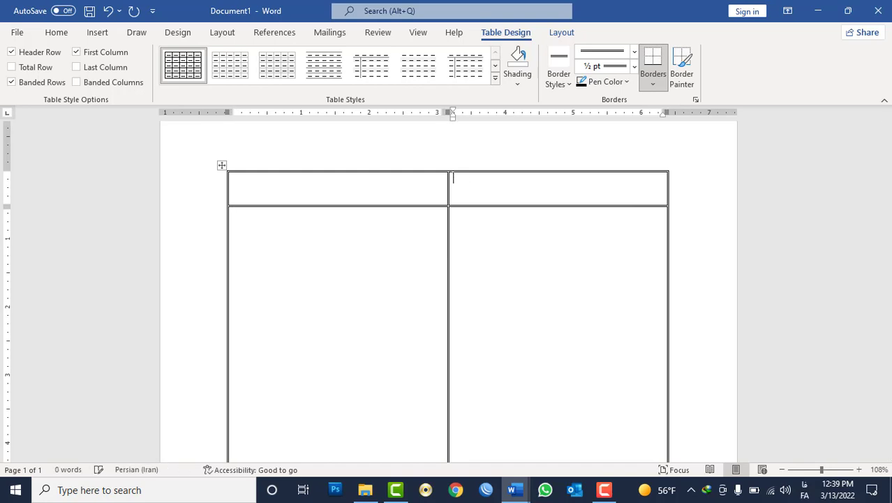
- Set the table direction to right-to-left in Table Properties
click(221, 166)
right_click(221, 166)
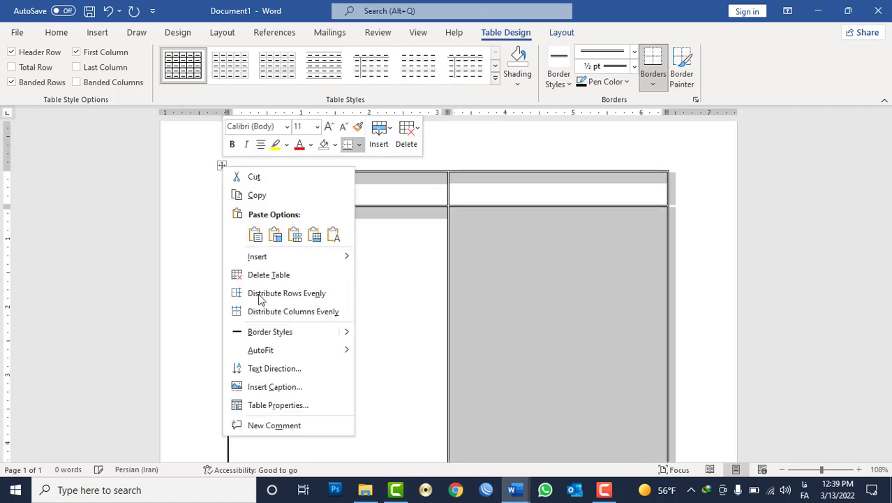
click(291, 402)
click(355, 315)
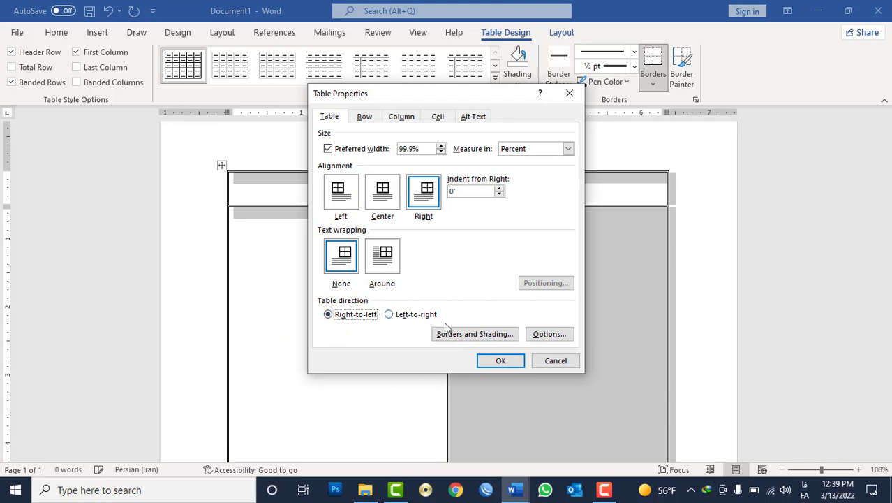
click(501, 361)
- Type the Persian headings in the top-right and top-left cells, then select the header row
click(630, 192)
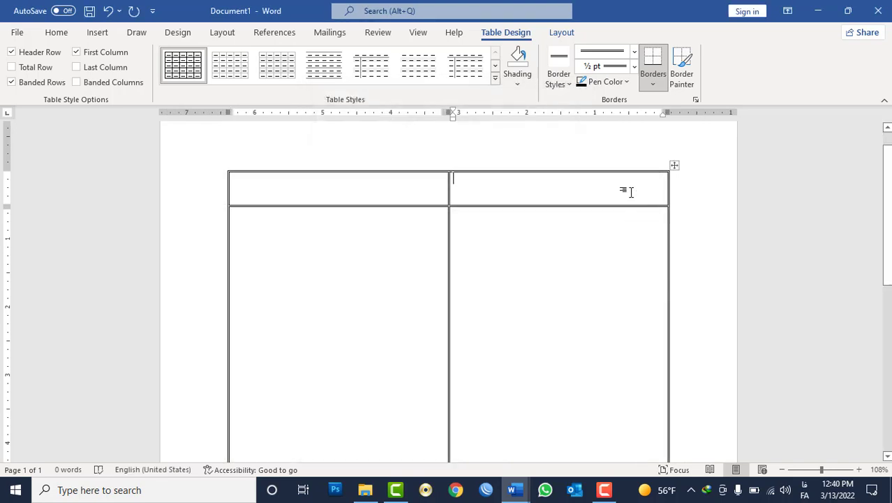
text(استم)
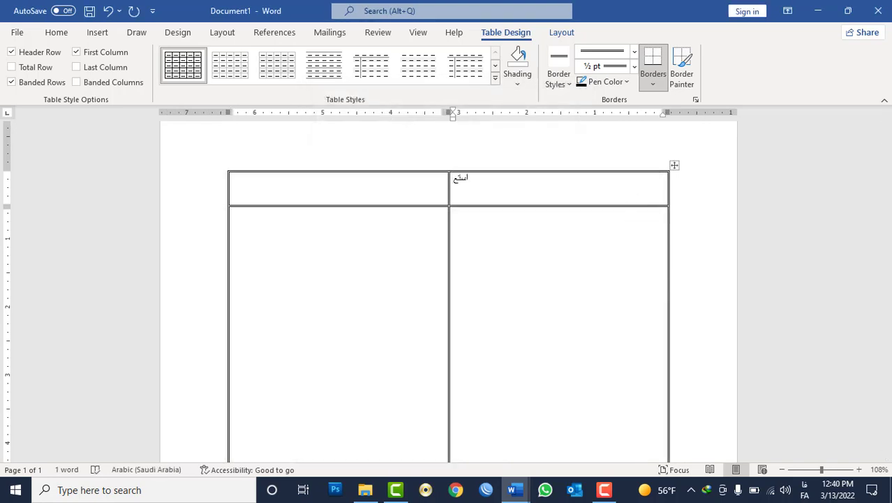
click(419, 198)
text(ح)
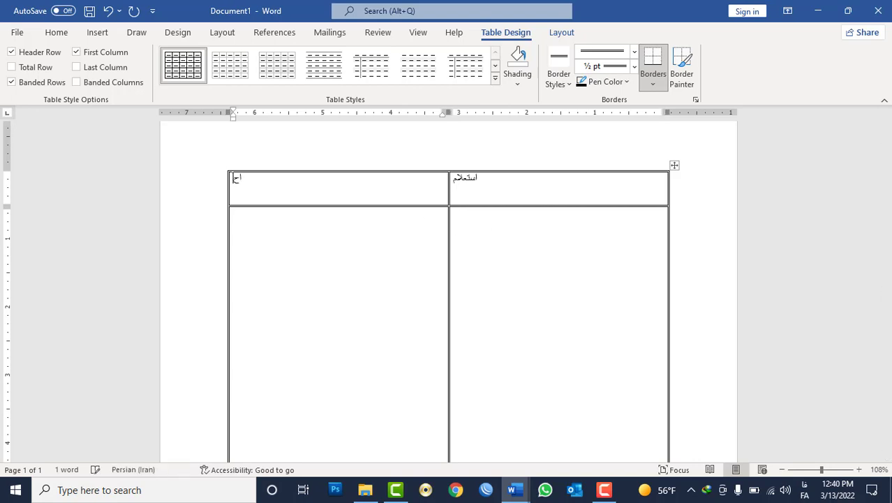
text(کام)
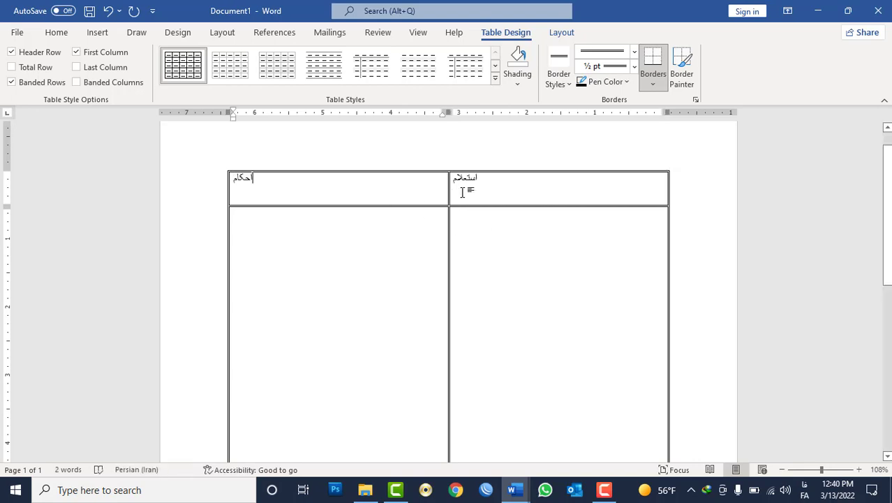
drag(462, 192, 432, 189)
- Centre the header text in its cells and enlarge it to 18 pt
click(562, 32)
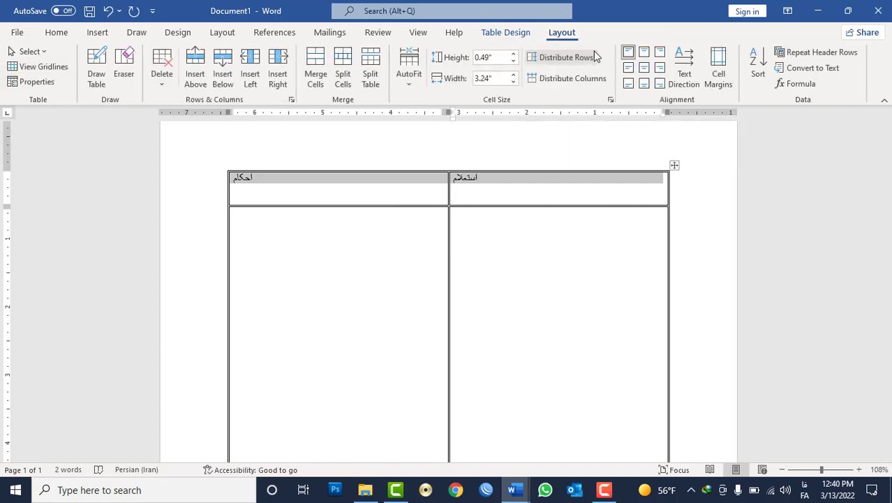
click(645, 69)
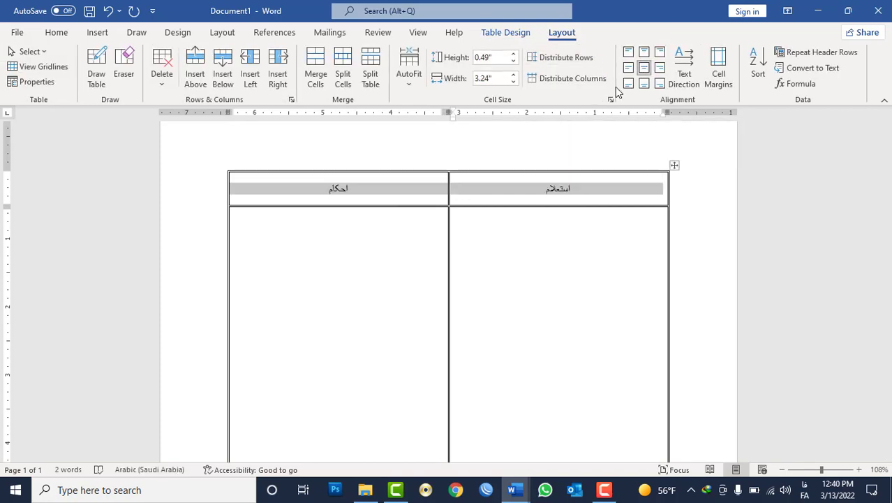
click(56, 33)
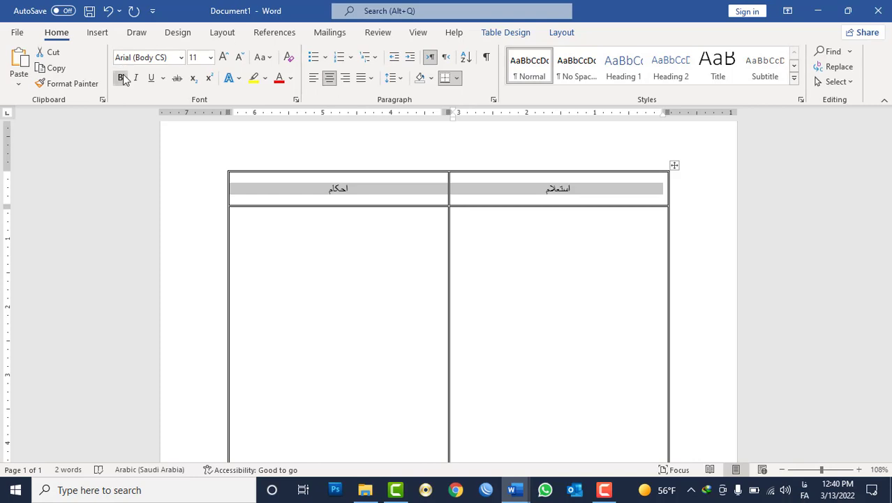
click(123, 79)
click(224, 57)
click(223, 57)
click(223, 57)
click(224, 56)
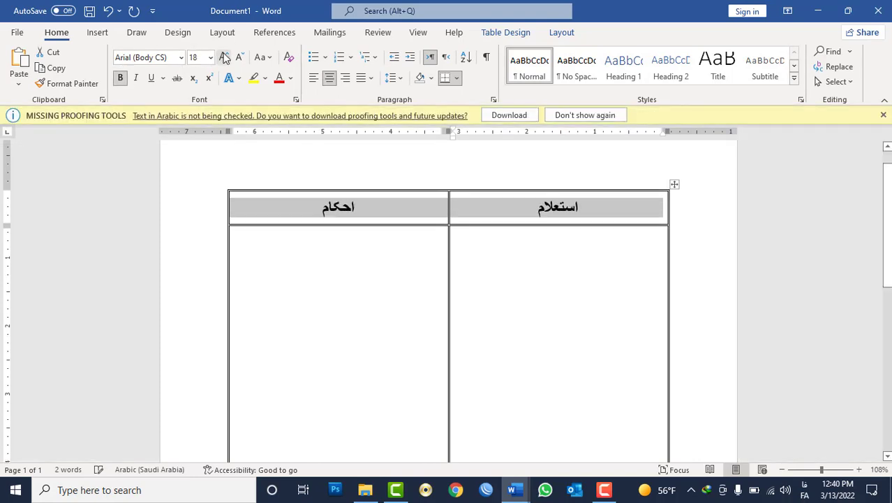
- Set the headings' font to B Zar and remove bold
click(181, 58)
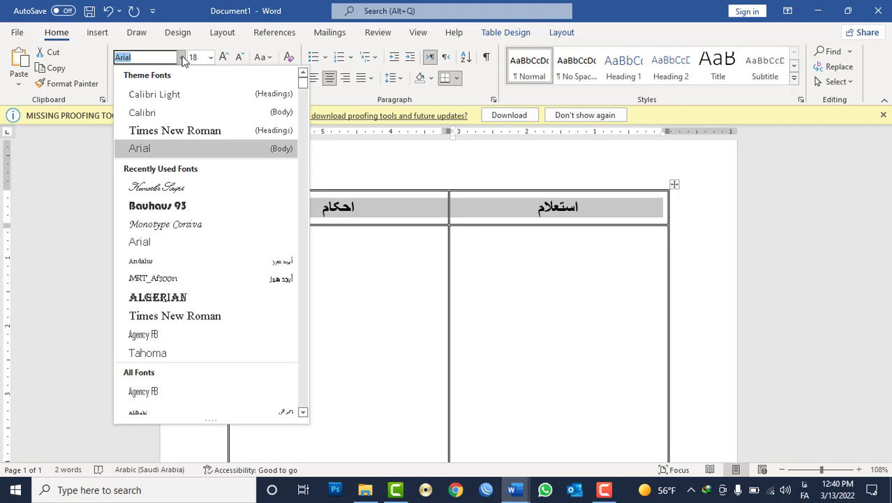
key(BackSpace)
key(alt+shift)
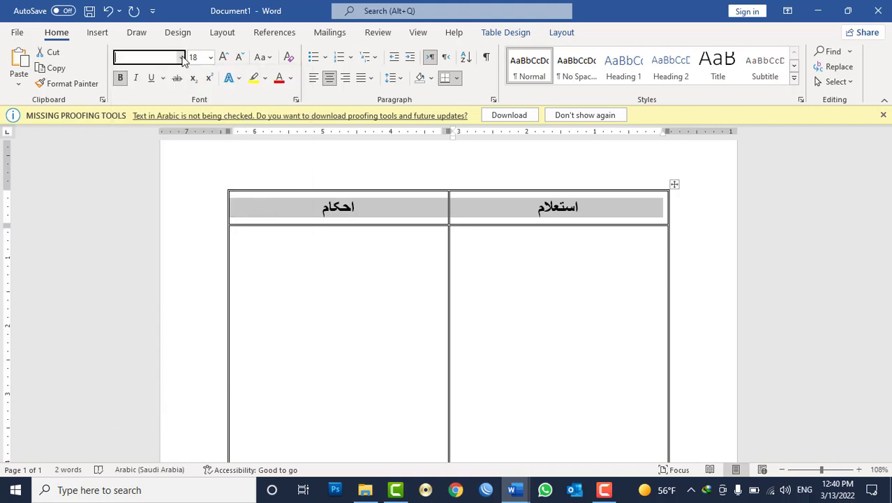
text(b Zar)
key(Return)
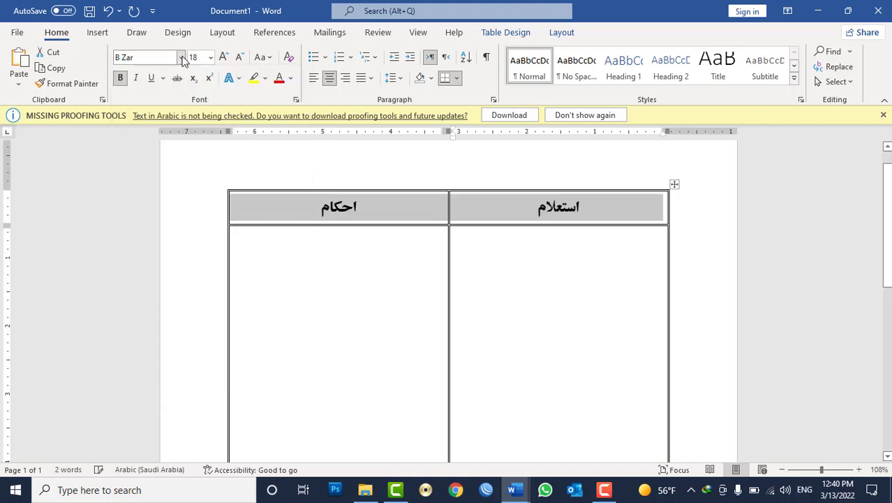
click(120, 78)
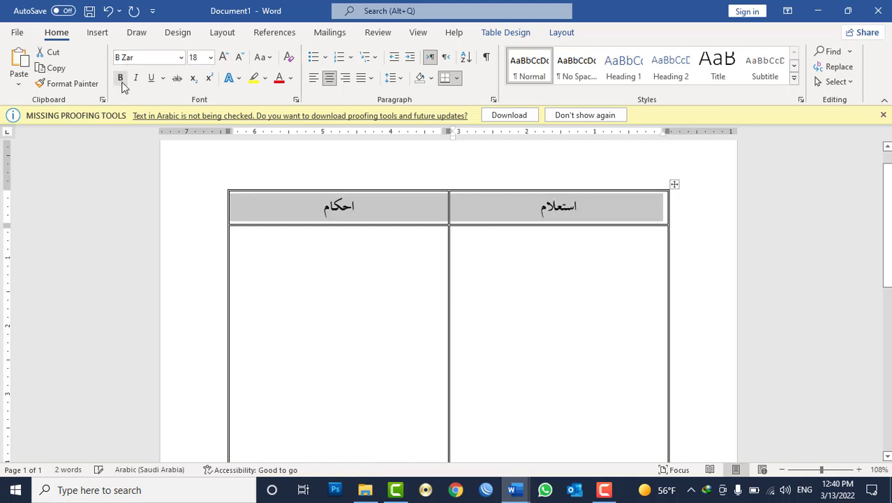
click(528, 241)
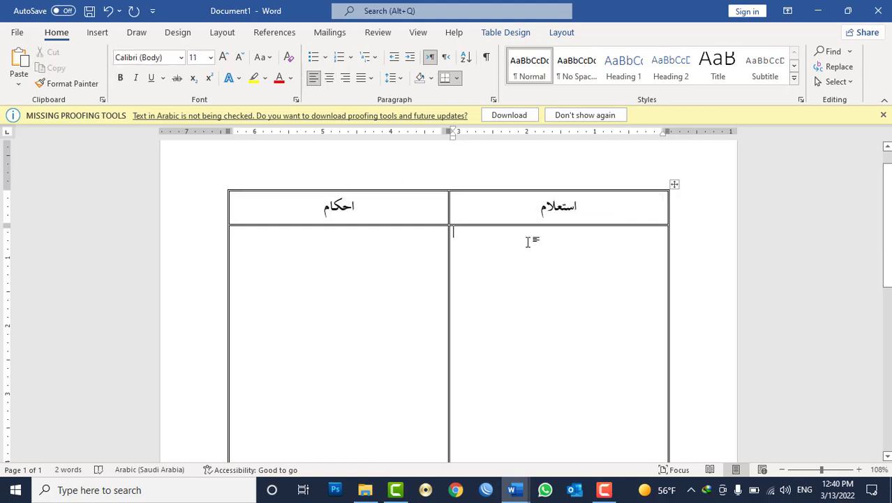
scroll(583, 248, up, 1)
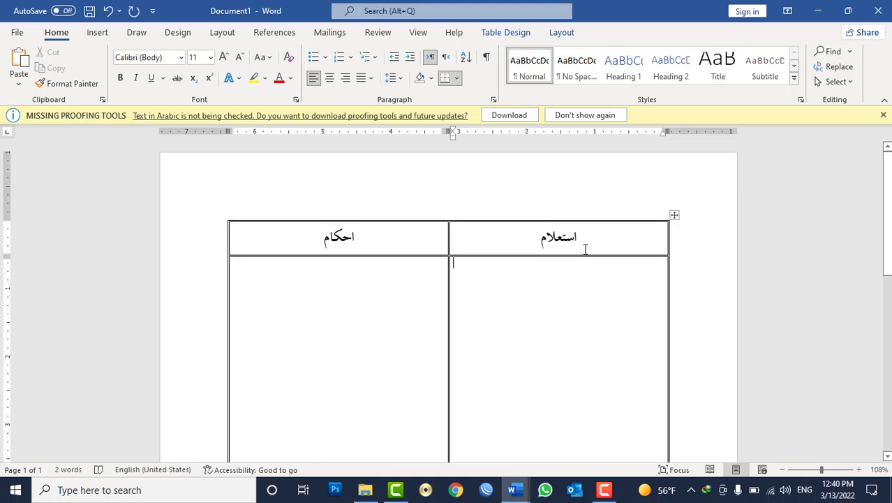
- Draw a rectangle at the page header's top-right corner and give it no outline
double_click(610, 171)
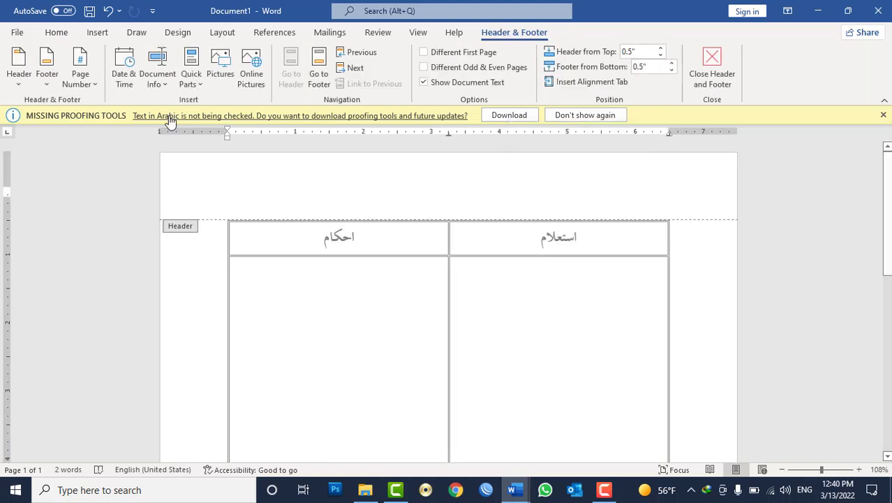
click(97, 32)
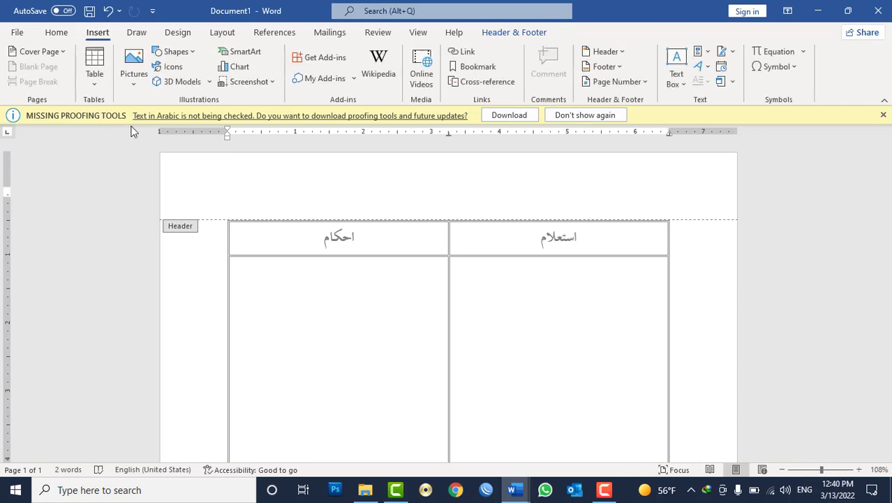
click(188, 51)
click(197, 86)
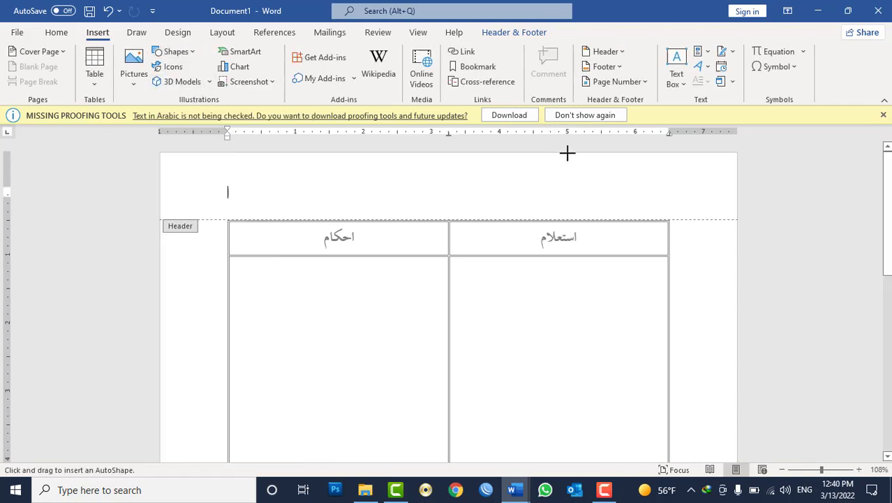
drag(630, 159, 690, 214)
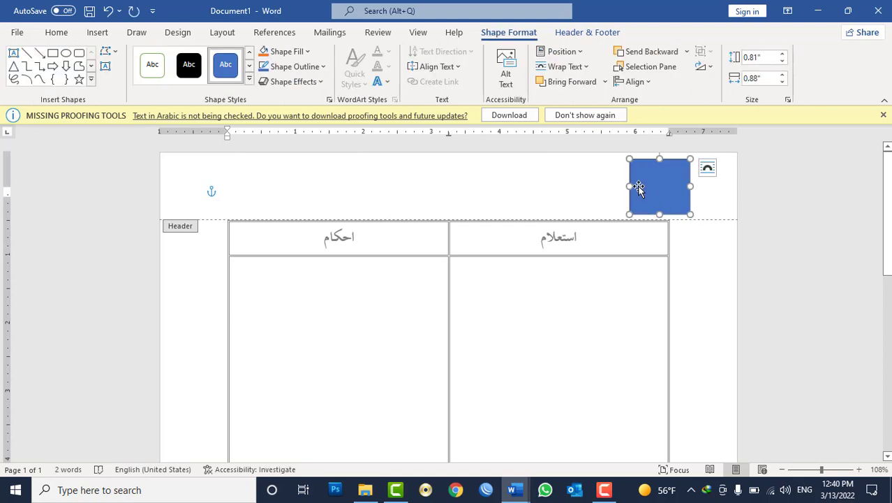
click(291, 68)
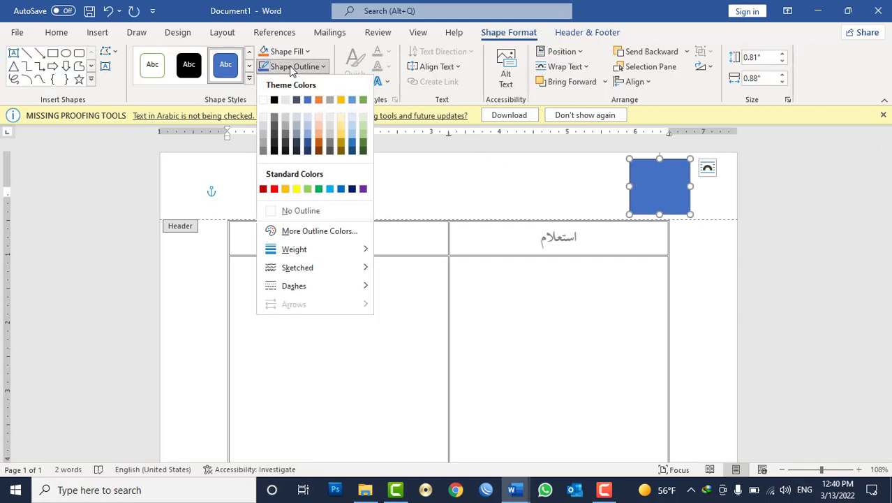
click(303, 214)
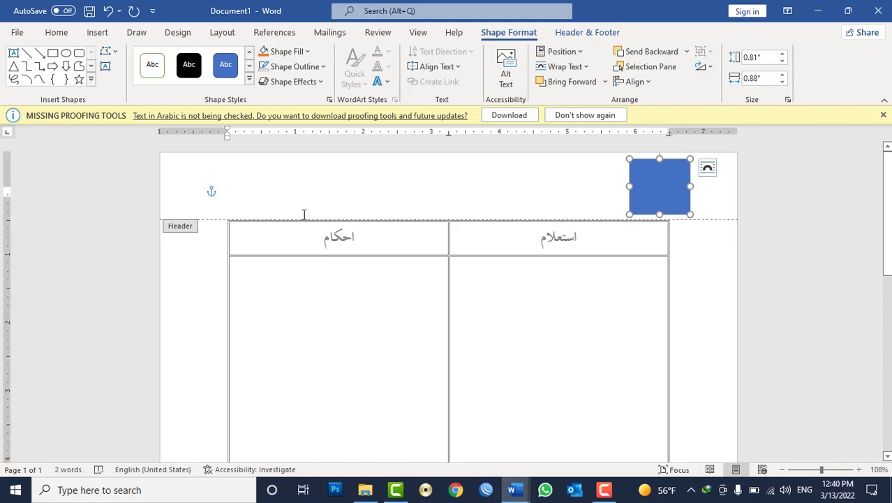
- Fill the rectangle with the EIA Logo picture from Desktop\Data, then widen and copy it left
click(285, 53)
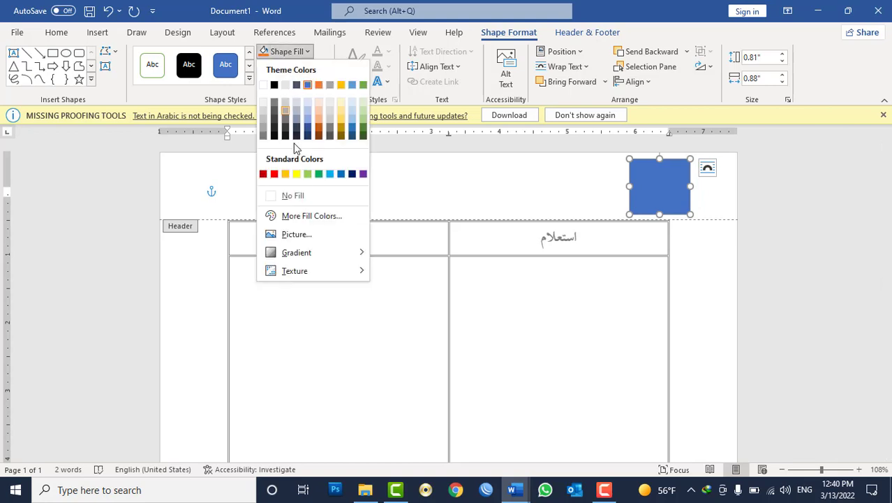
click(312, 237)
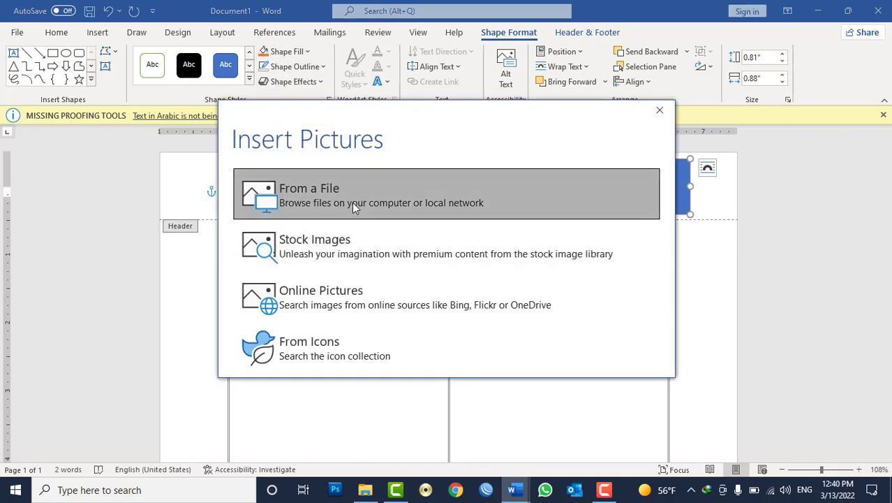
click(352, 203)
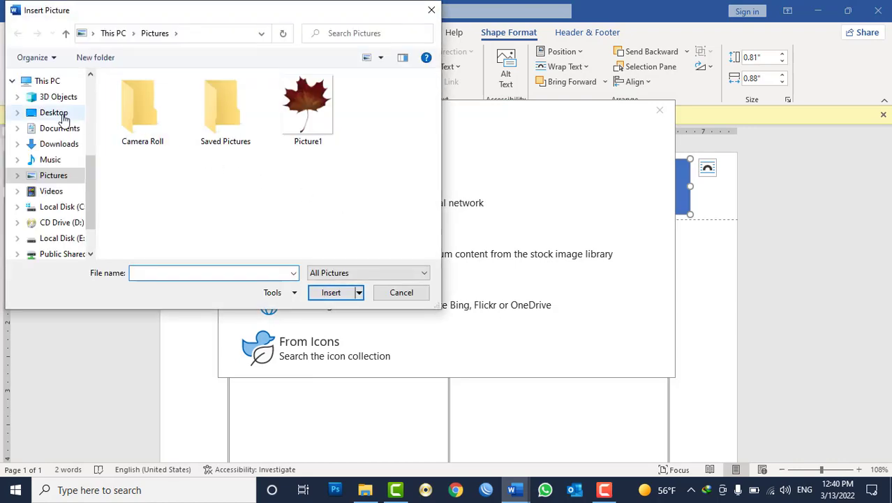
click(54, 112)
double_click(167, 126)
click(165, 114)
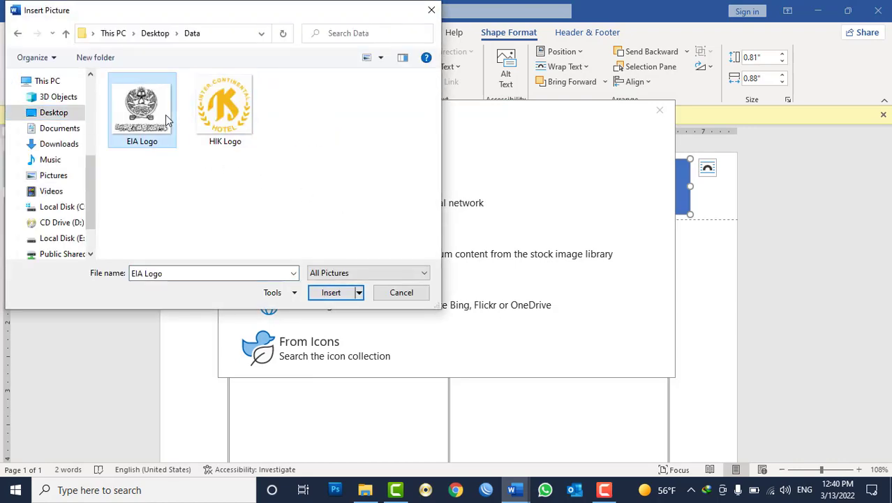
double_click(165, 115)
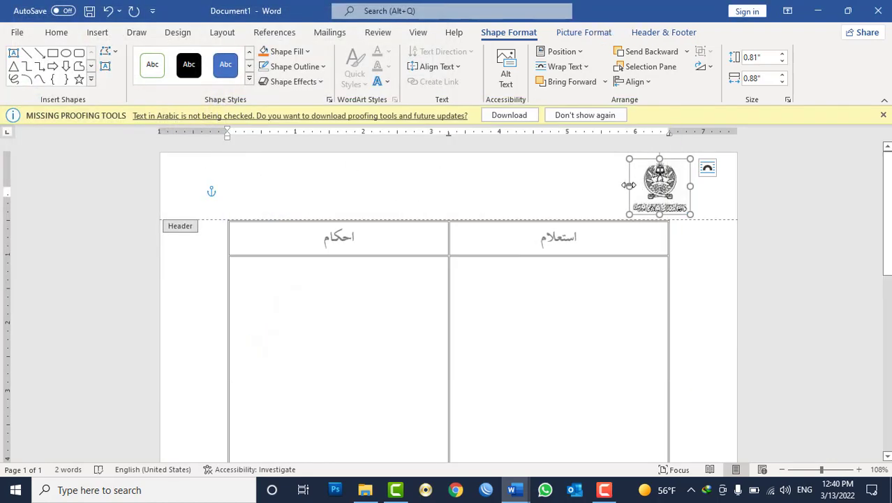
mouse_move(629, 185)
mouse_down()
mouse_move(379, 220)
mouse_move(196, 226)
mouse_up()
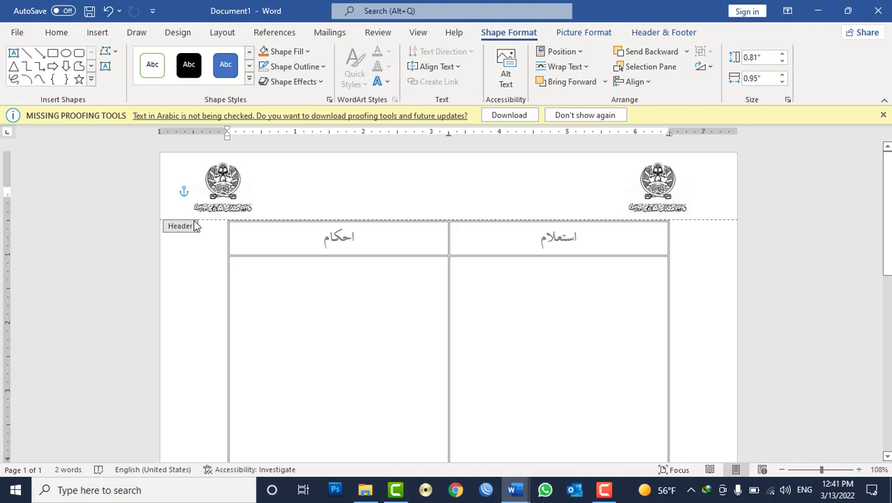
- Fill the left copy with the yellow hotel logo and shrink it to 0.66" × 0.78"
click(284, 51)
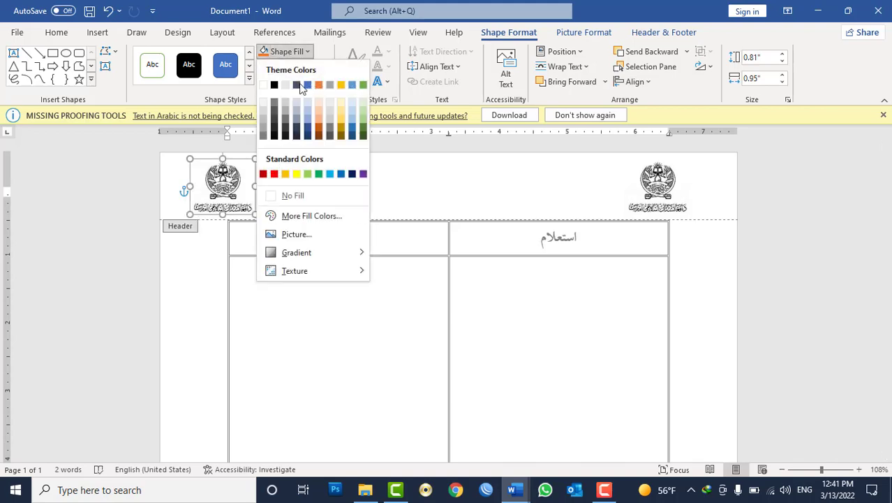
click(306, 240)
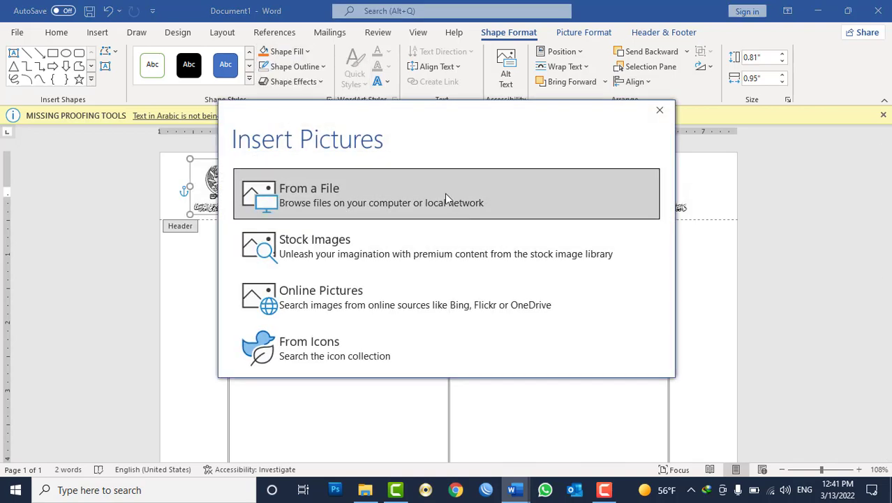
click(447, 198)
double_click(226, 106)
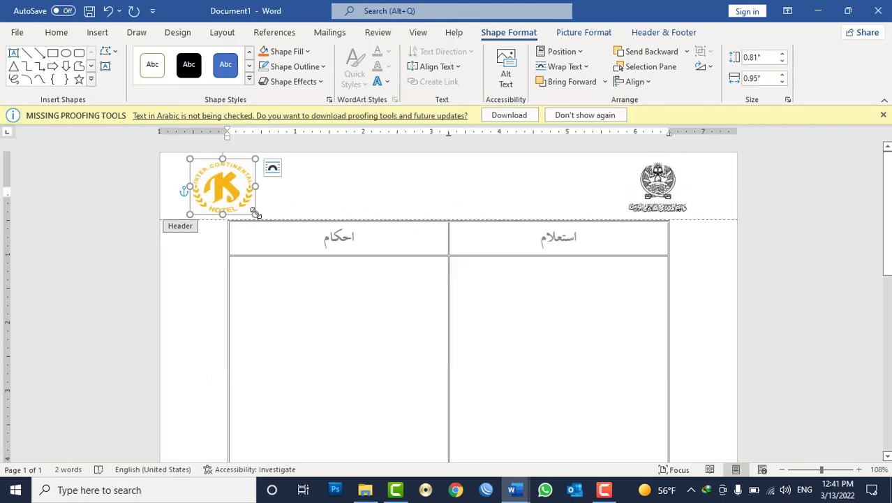
mouse_move(256, 213)
mouse_down()
mouse_move(243, 203)
mouse_move(218, 208)
mouse_up()
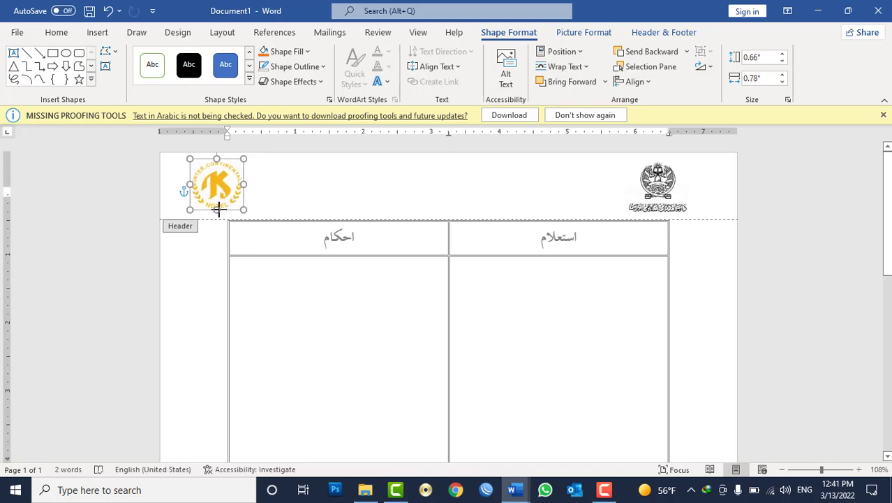
- Make the hotel logo slightly taller, undoing and redoing the change
click(260, 197)
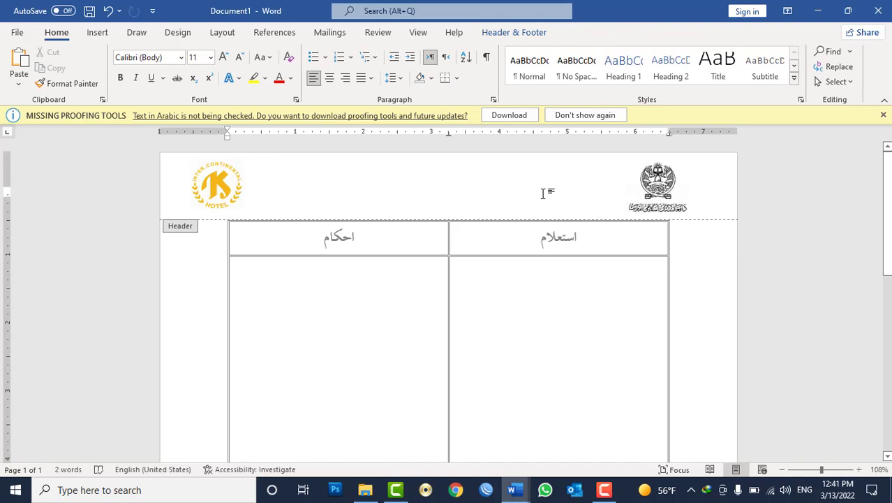
key(ctrl+z)
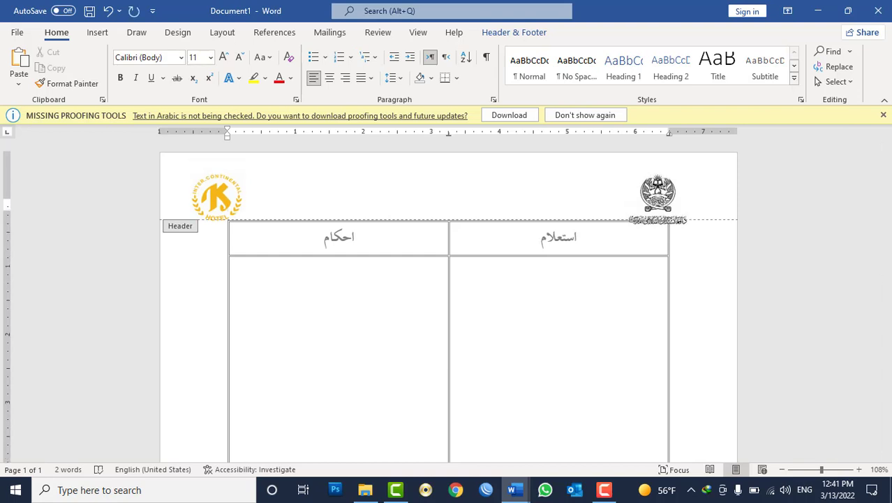
key(ctrl+y)
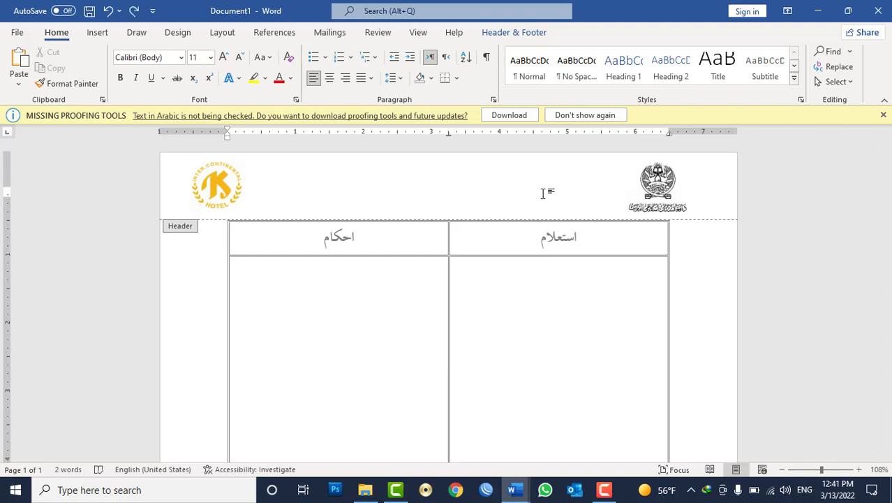
scroll(544, 195, down, 5)
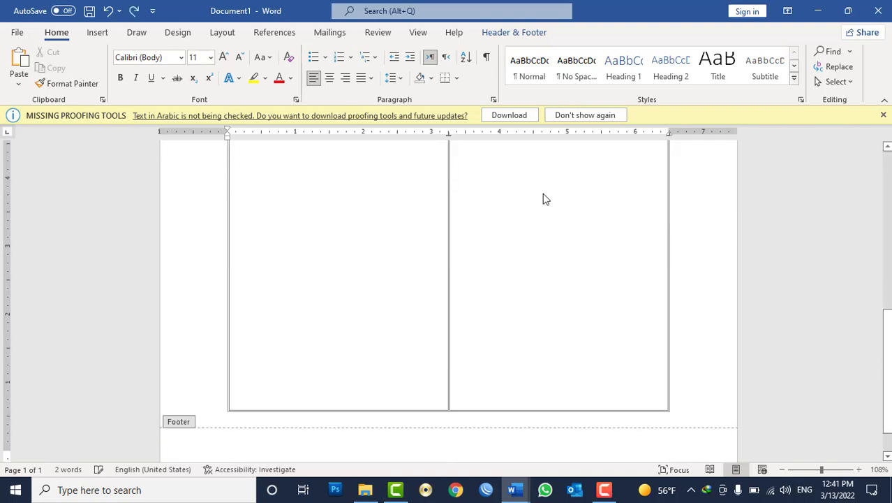
scroll(545, 199, up, 5)
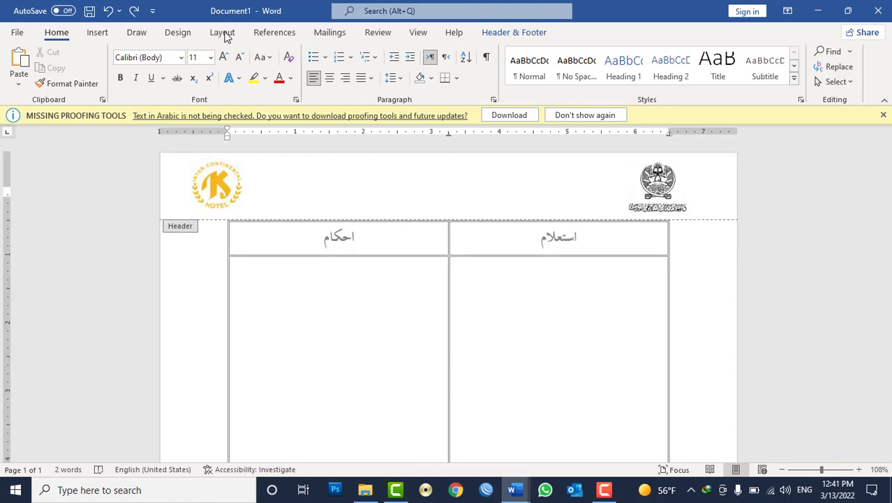
- Show the Header & Footer tools and move between the page footer and header
click(504, 33)
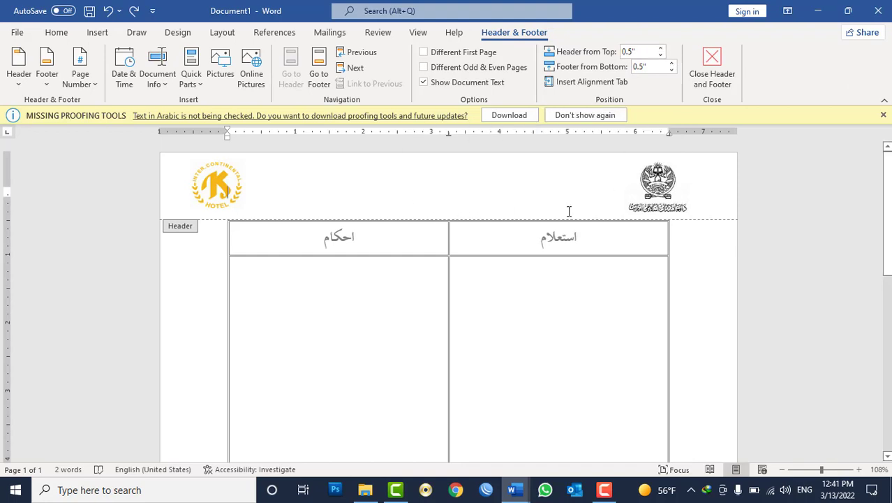
key(Down)
key(Up)
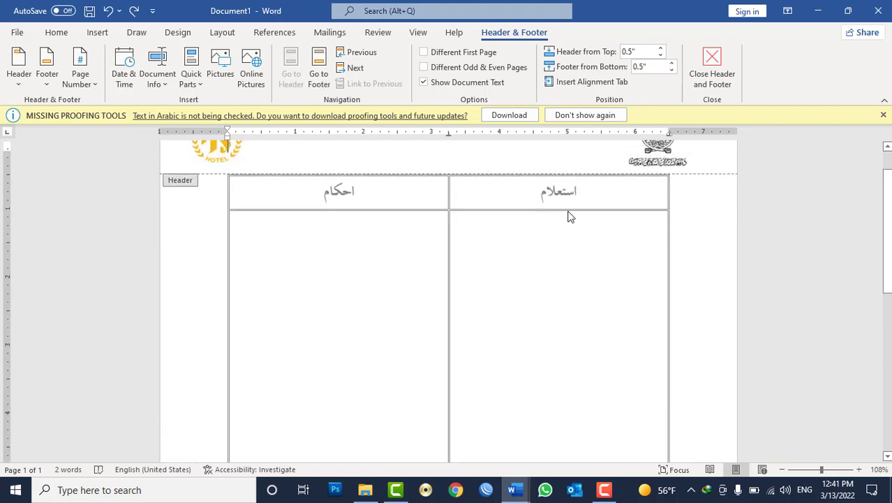
key(Down)
key(Up)
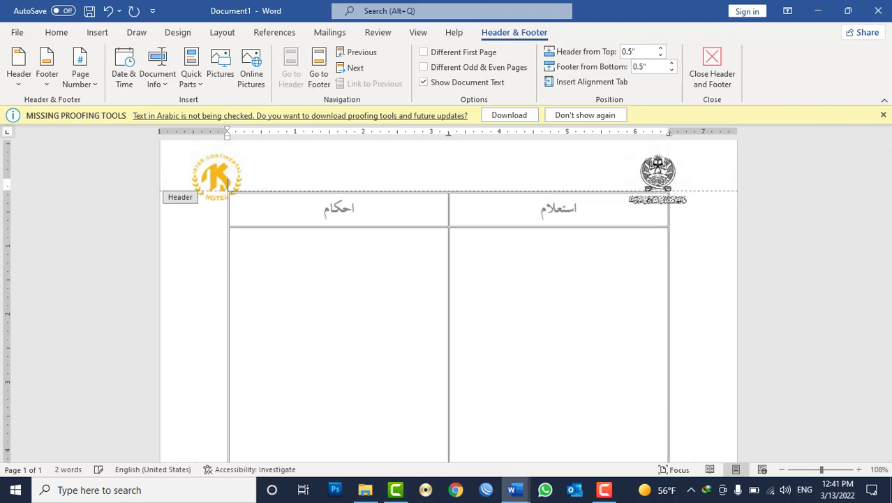
scroll(572, 220, up, 1)
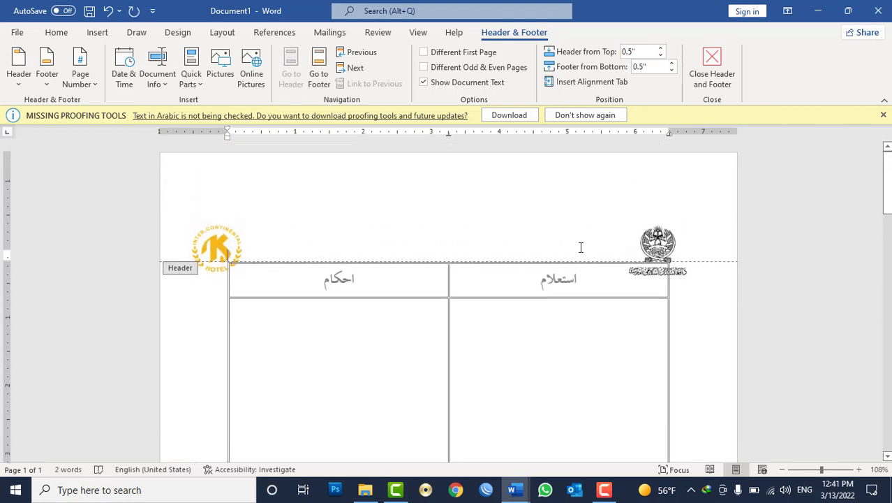
- Select both header logos together and move them higher in the header
click(663, 245)
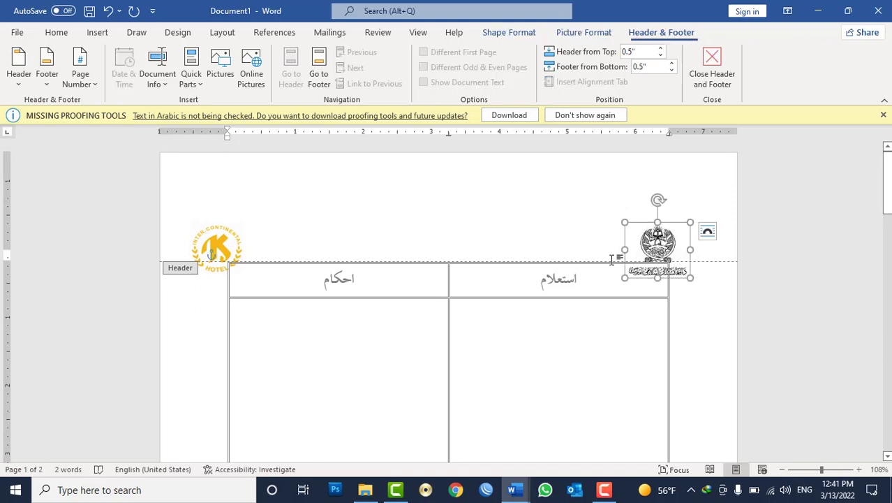
shift+click(229, 248)
mouse_move(229, 248)
mouse_down()
mouse_move(231, 187)
mouse_move(232, 196)
mouse_up()
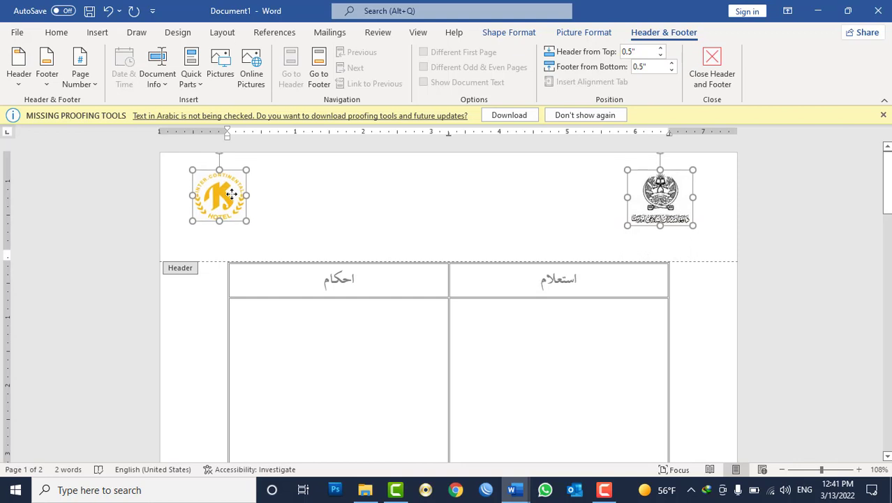
click(279, 230)
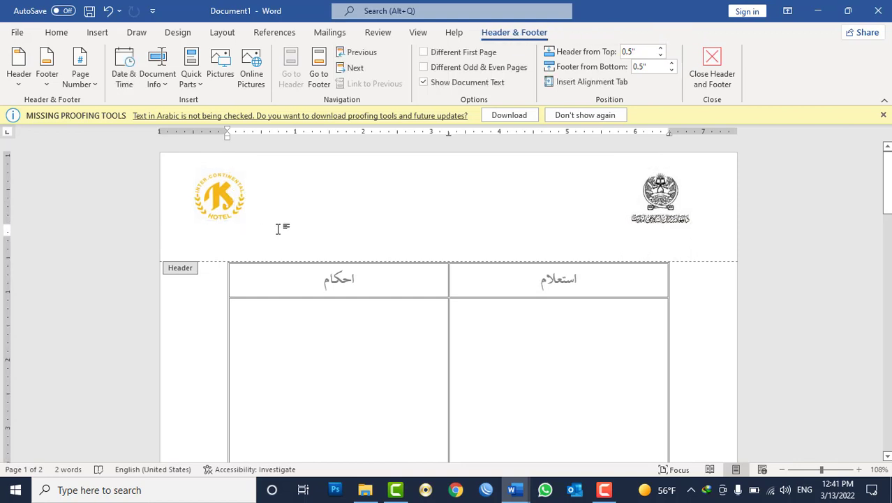
click(97, 32)
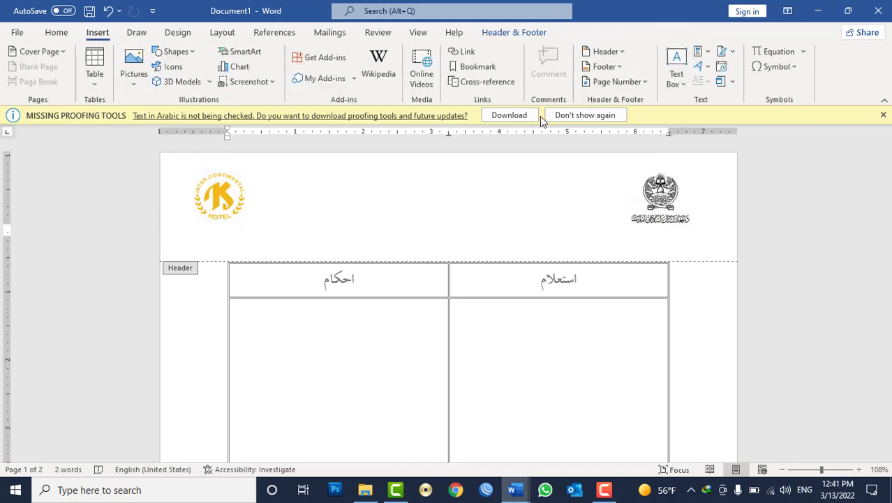
- Draw a text box under the right-hand emblem with no outline and no fill
click(676, 73)
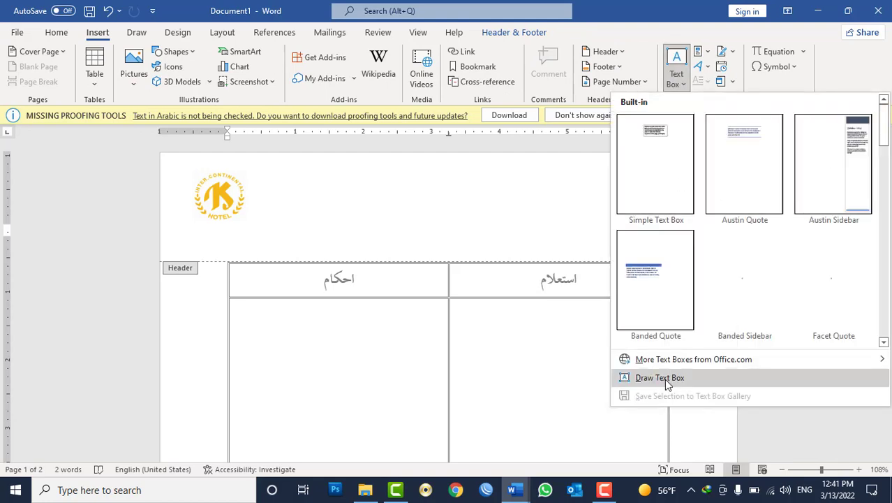
click(663, 367)
mouse_move(612, 222)
mouse_down()
mouse_move(712, 254)
mouse_move(692, 222)
mouse_up()
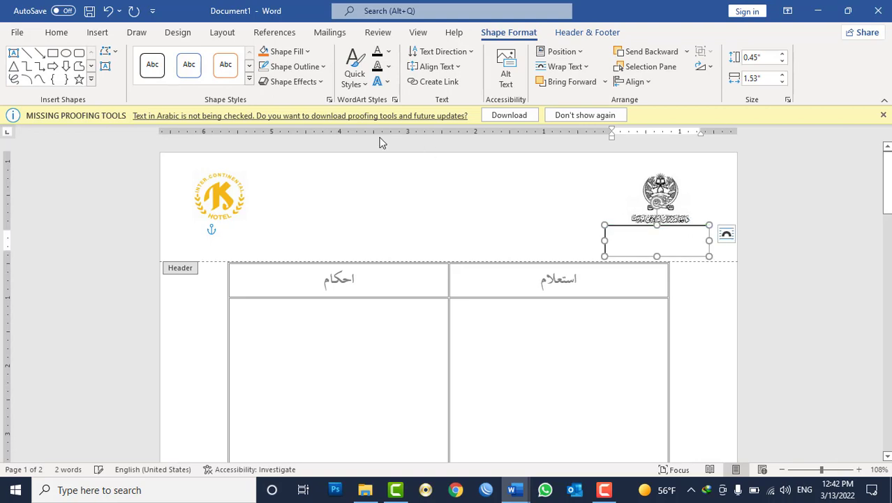
click(294, 66)
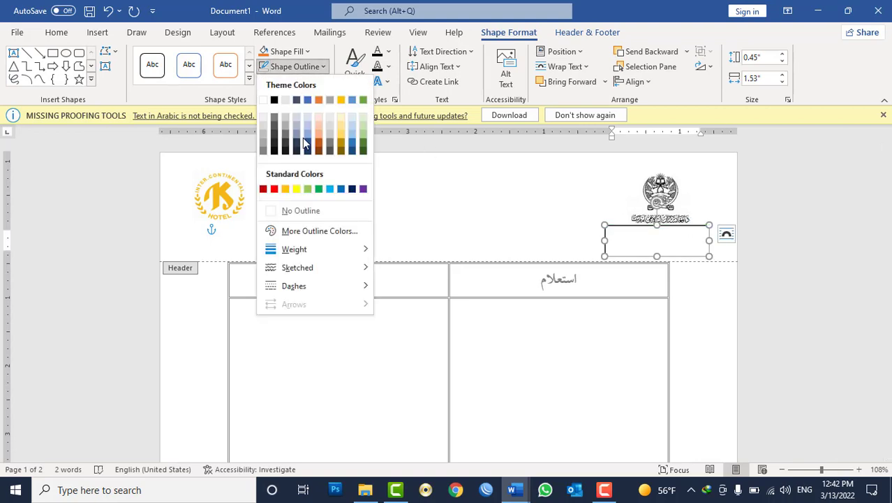
click(301, 210)
click(288, 50)
click(310, 196)
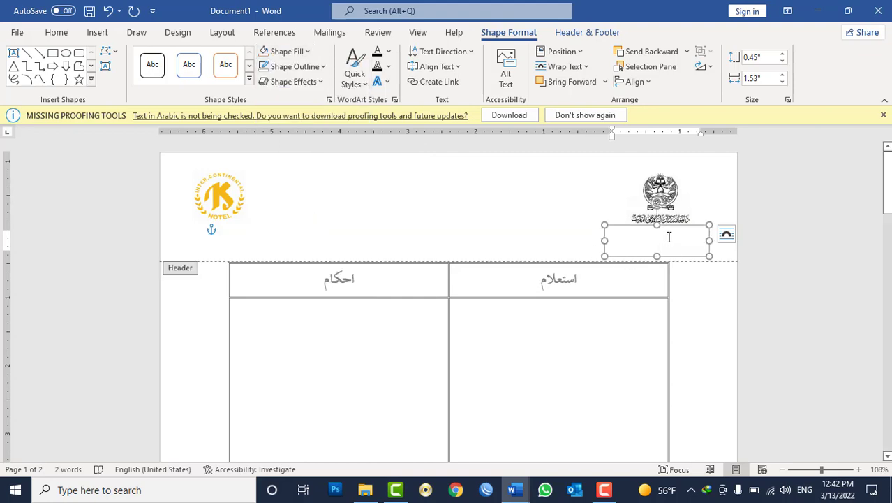
- Start editing the text box's text and return to the Document1 window
right_click(689, 229)
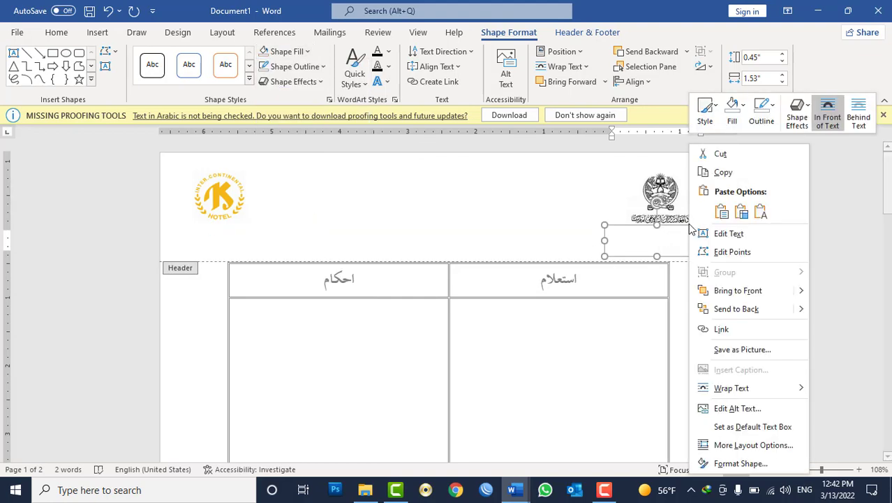
click(728, 233)
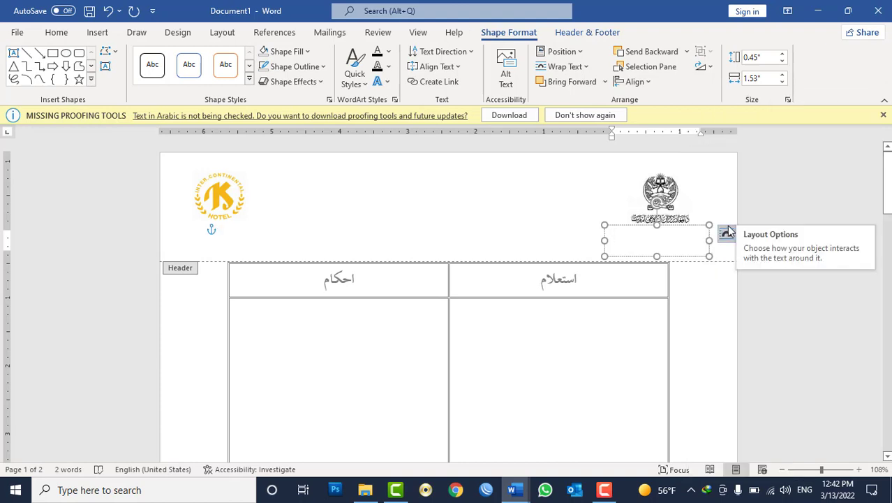
click(513, 490)
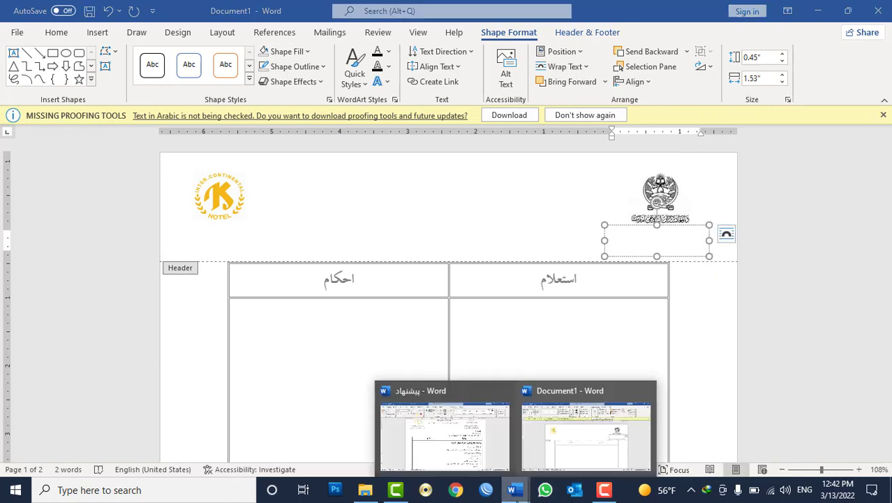
mouse_move(446, 448)
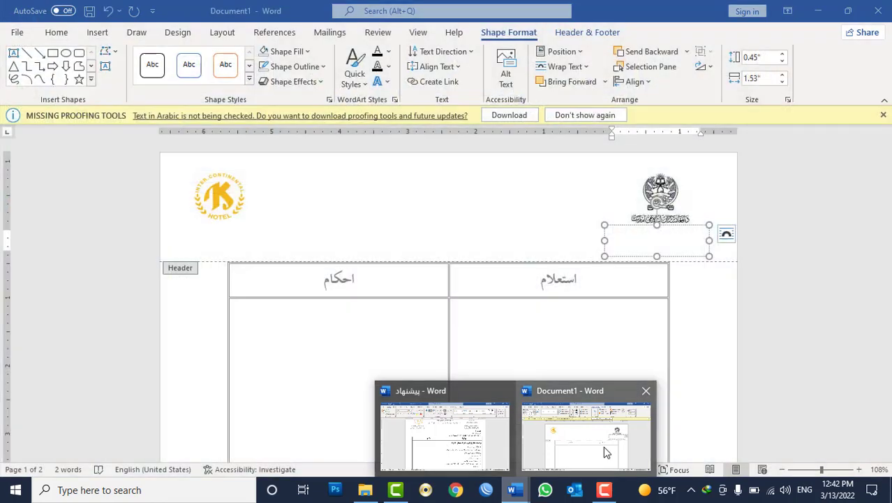
click(551, 447)
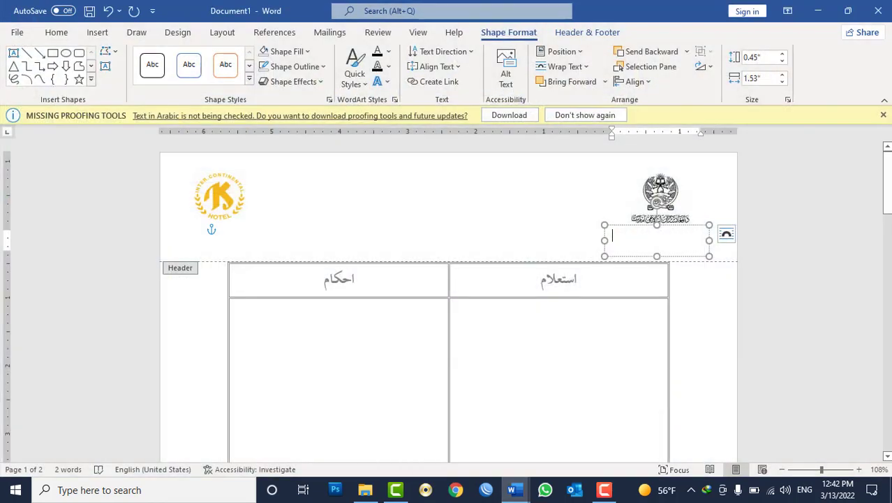
- Type 'دافغانستان اسلامی امارت' in Pashto in the header text box
text(N)
key(alt+shift)
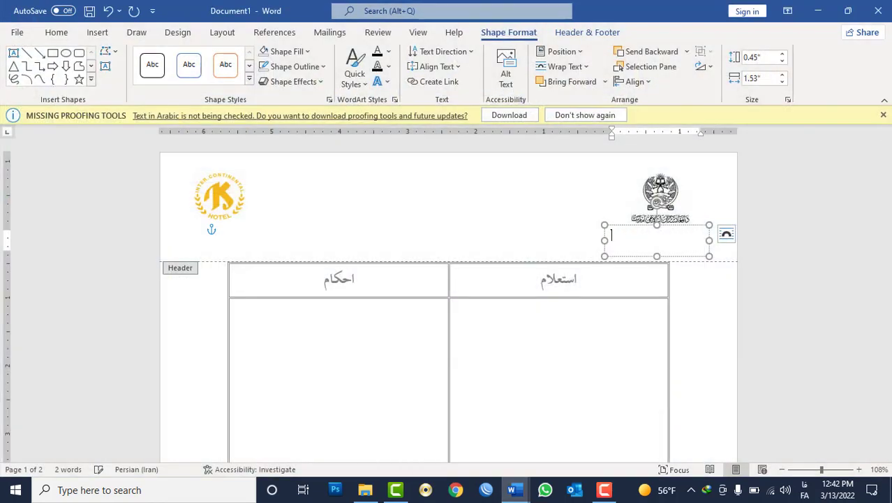
key(alt)
key(alt)
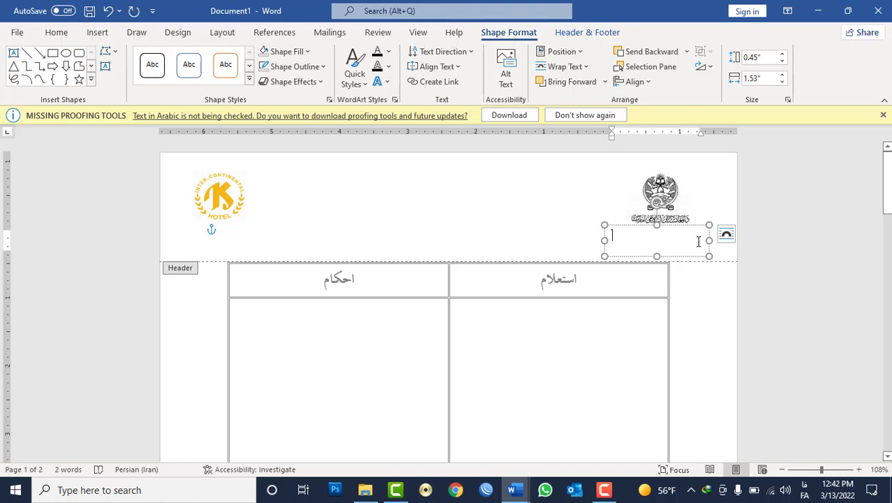
key(alt+shift)
text(دا)
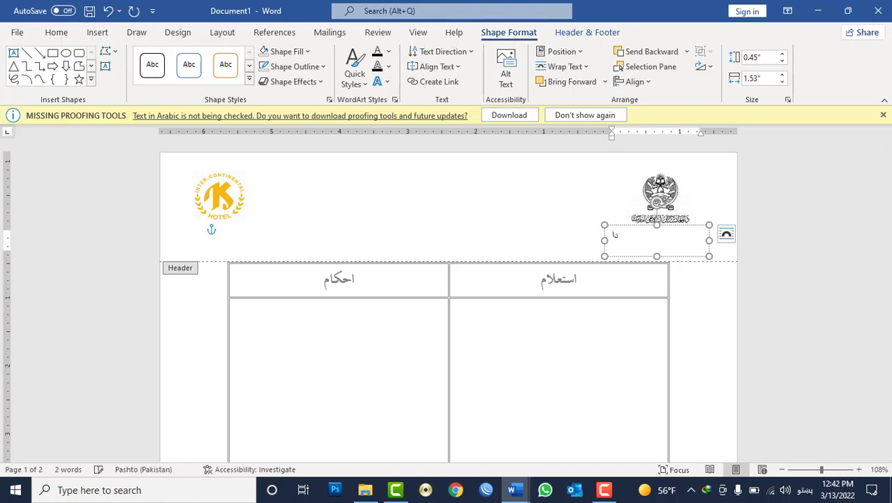
text(فغانستان)
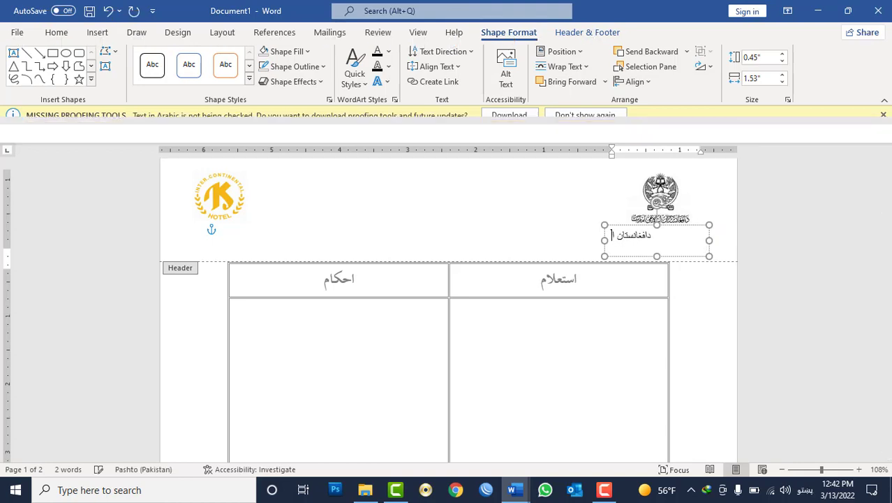
text( اسلامی اما)
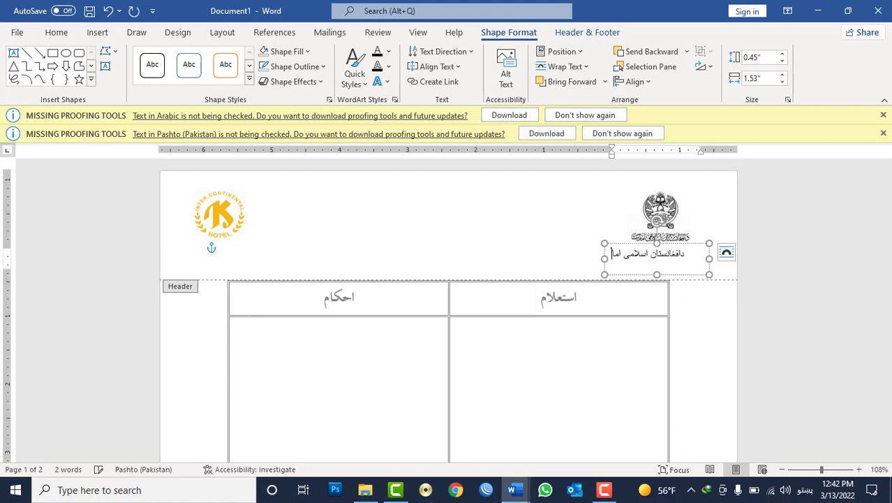
text(رت)
key(alt+shift)
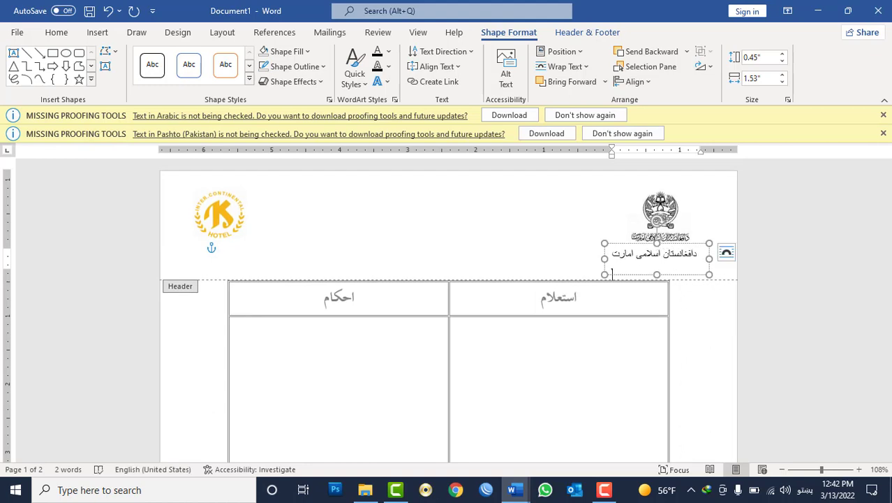
key(alt+shift)
- Make the box text single-spaced with no space after, then begin line two 'د انترکانتیننتال دولتی ش'
drag(700, 250, 670, 267)
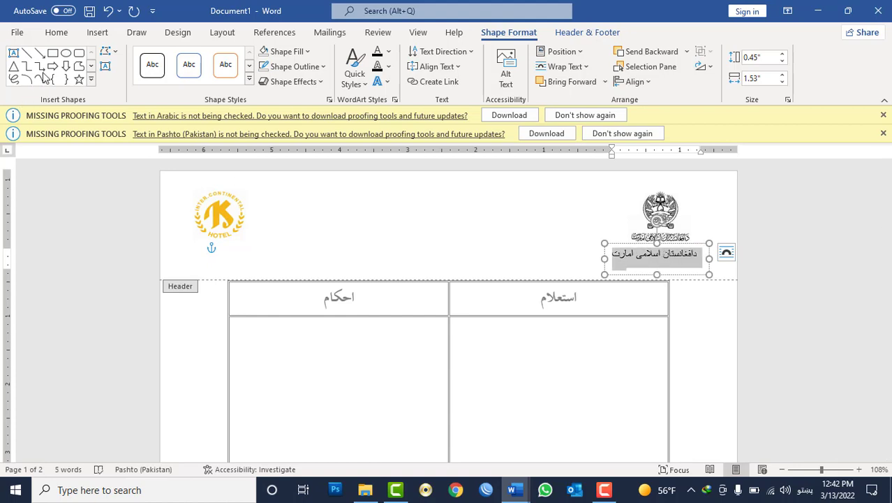
click(55, 32)
click(399, 78)
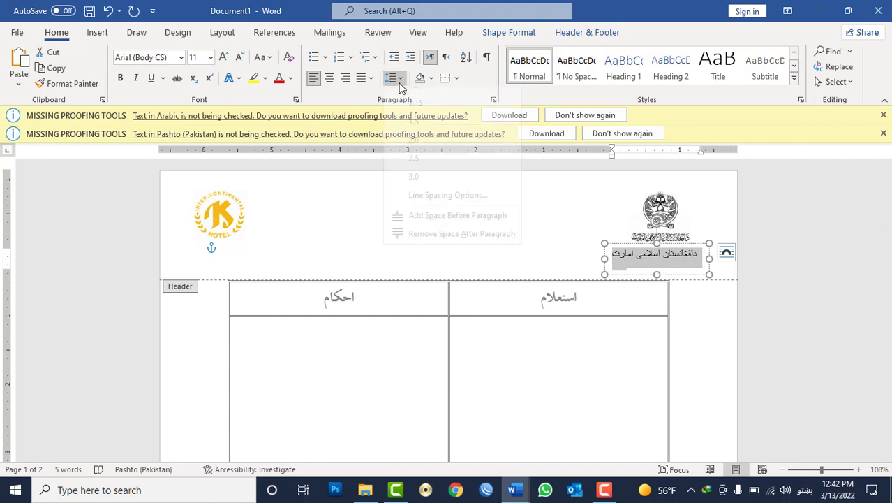
click(431, 245)
click(393, 78)
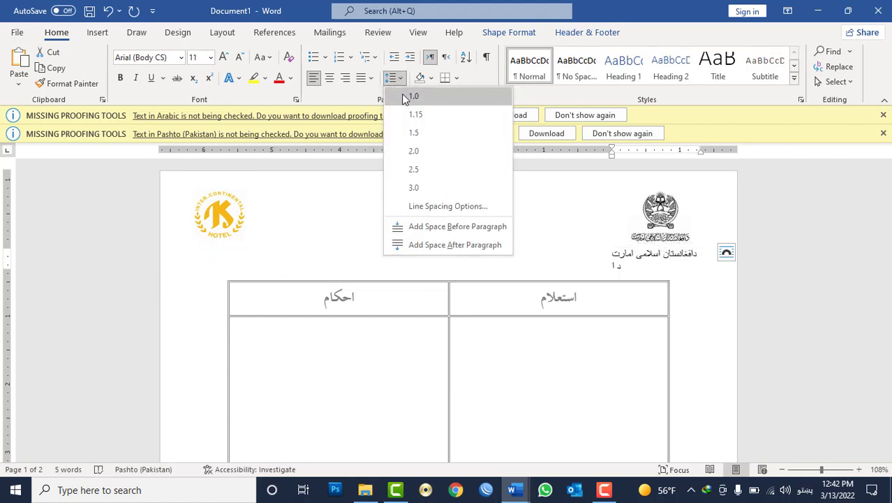
click(405, 99)
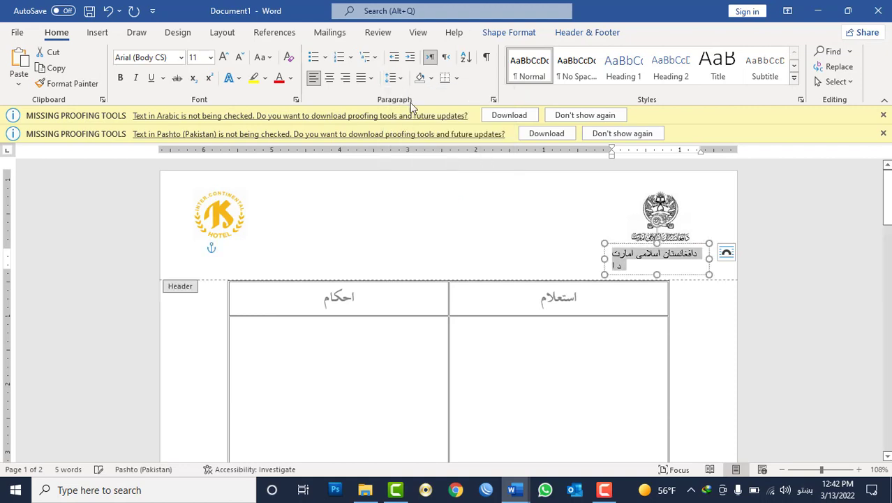
click(612, 270)
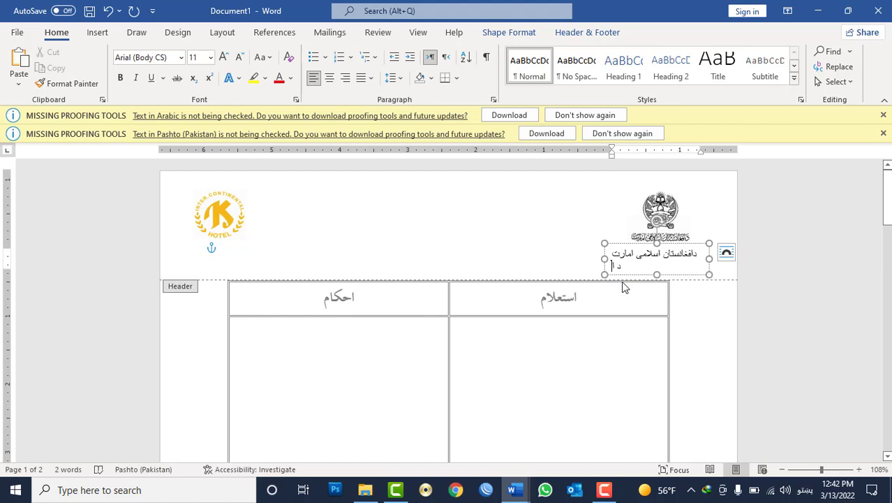
text(د انترکان)
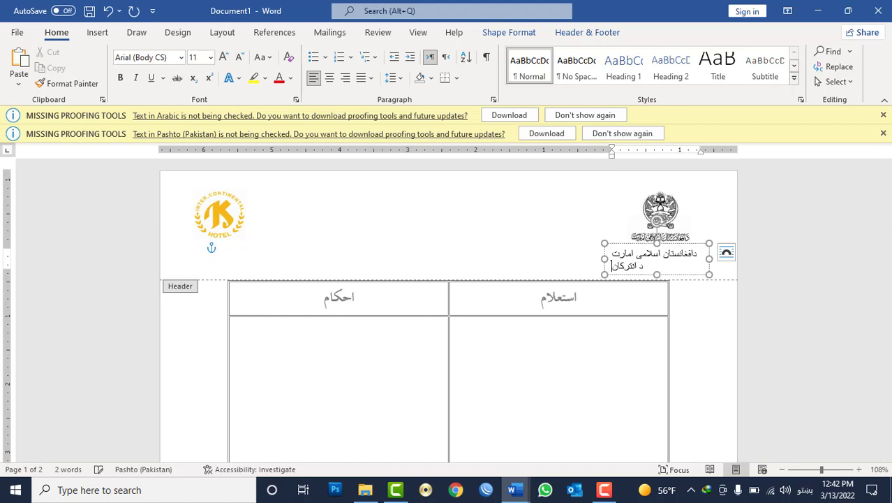
text(تیننتال )
text(دولتی ش)
- Widen the text box on both sides and centre its two lines
key(BackSpace)
key(ctrl+a)
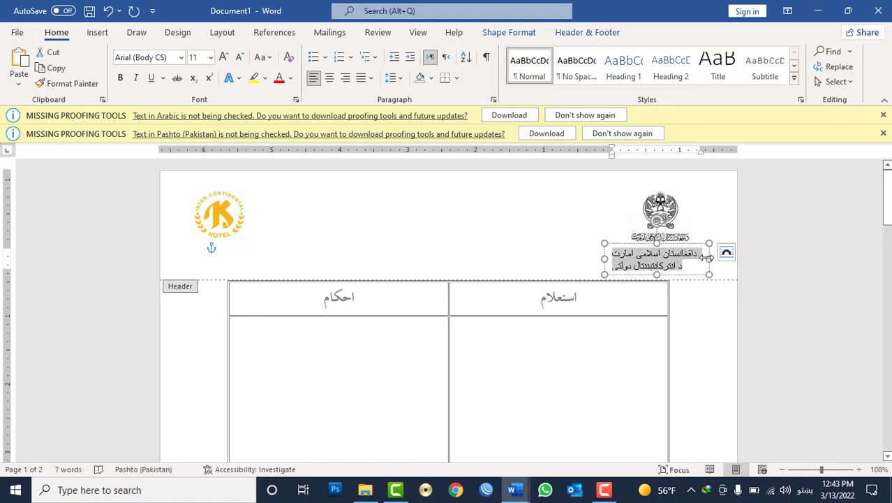
drag(708, 257, 721, 257)
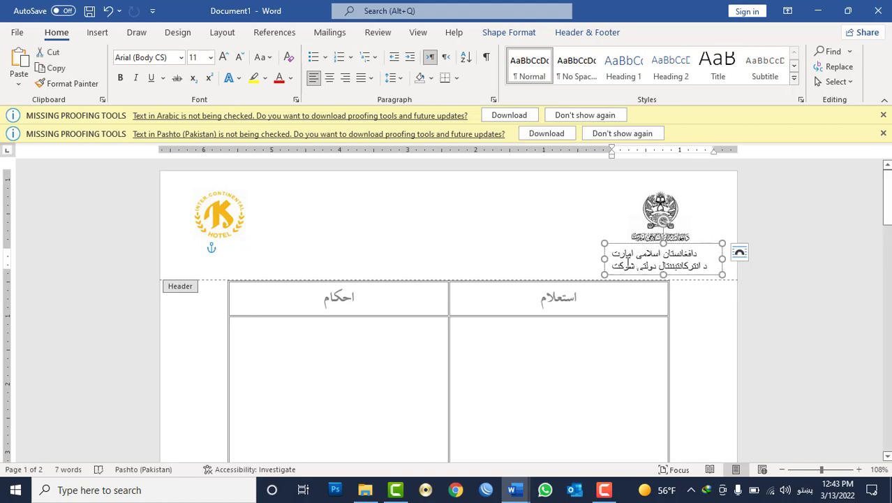
drag(603, 260, 593, 259)
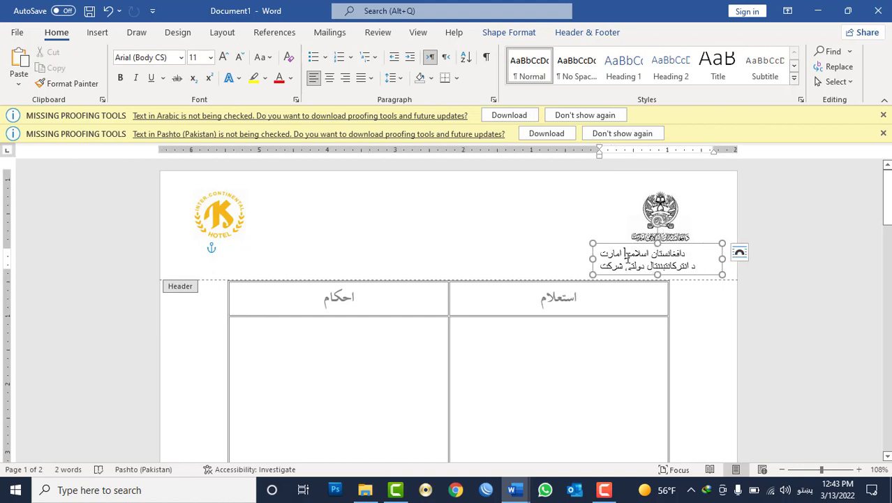
key(ctrl+a)
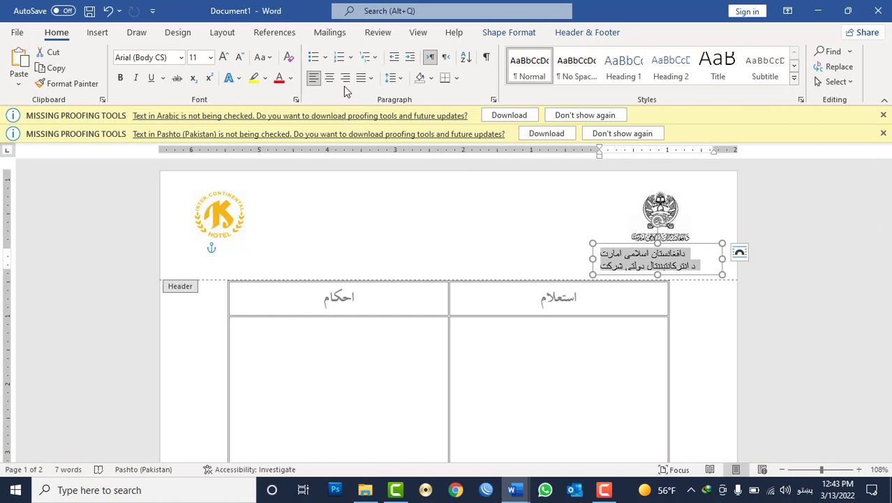
click(329, 79)
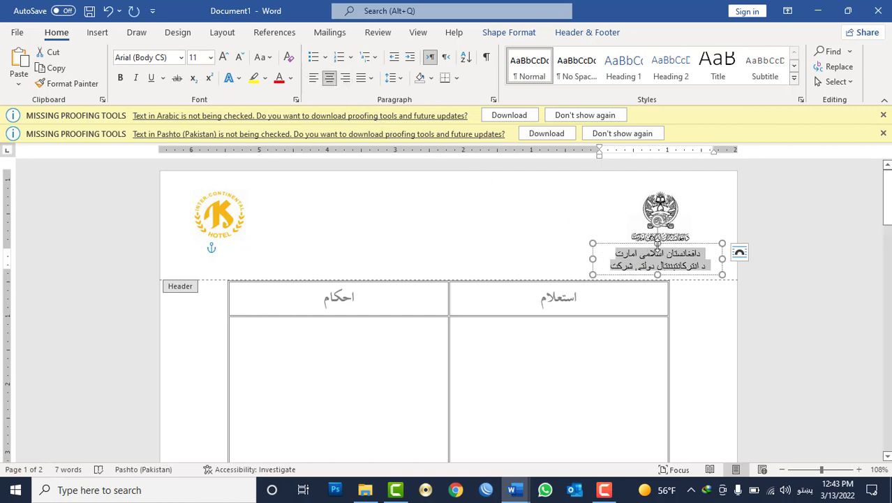
- Make the text box slightly taller and place a copy beneath the hotel logo
click(664, 244)
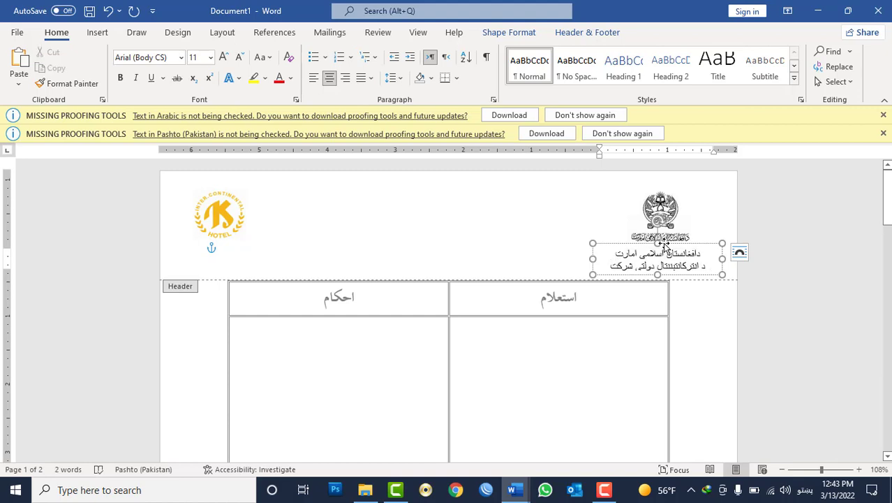
click(664, 246)
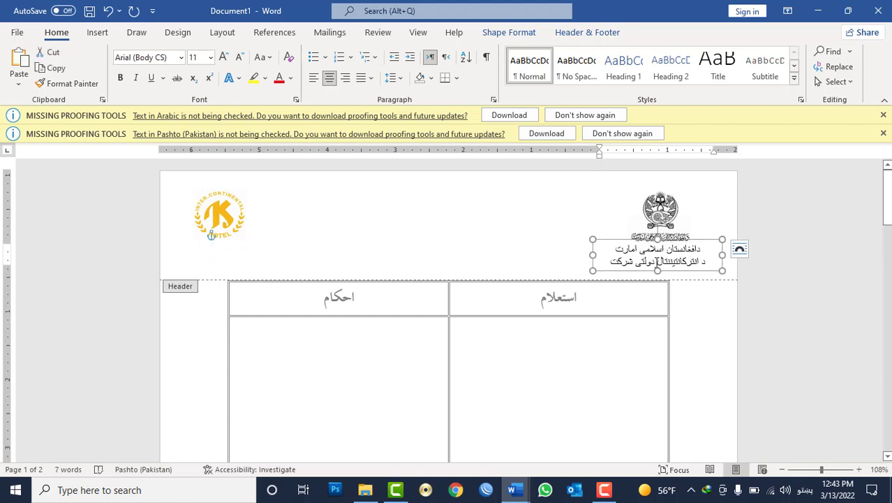
drag(657, 271, 657, 273)
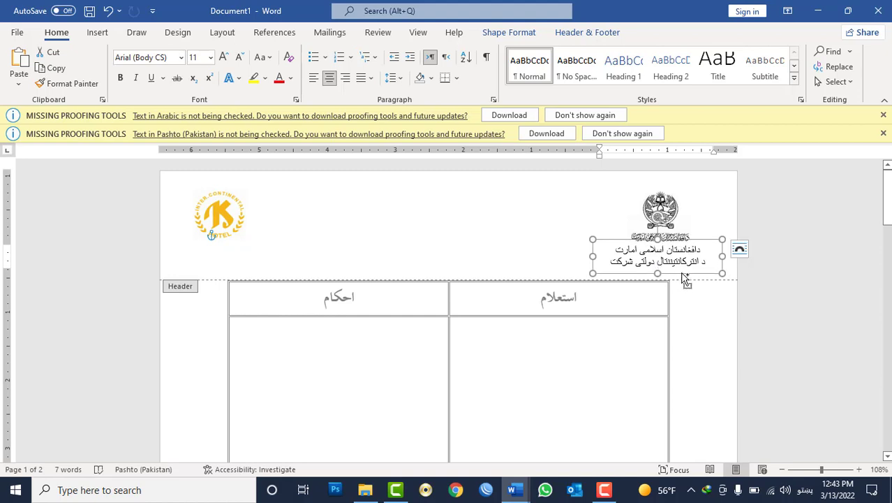
drag(687, 279, 240, 282)
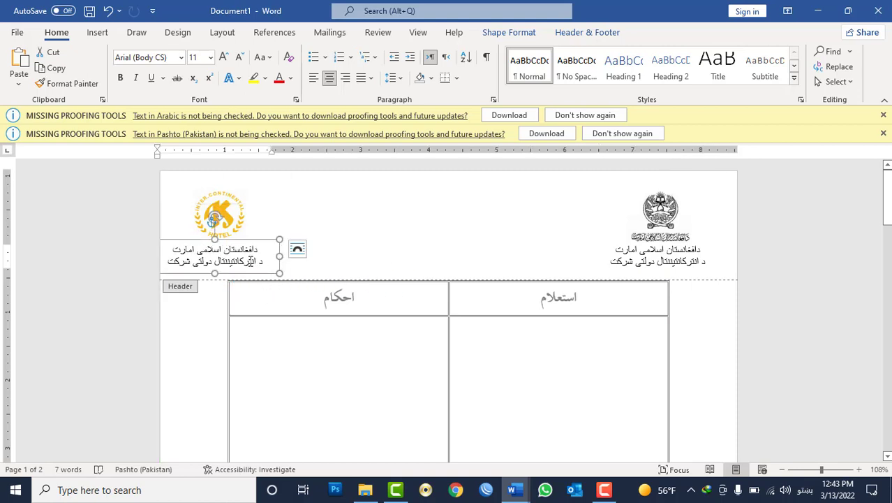
- Back in Document1, nudge the hotel logo and its caption to the right
click(516, 492)
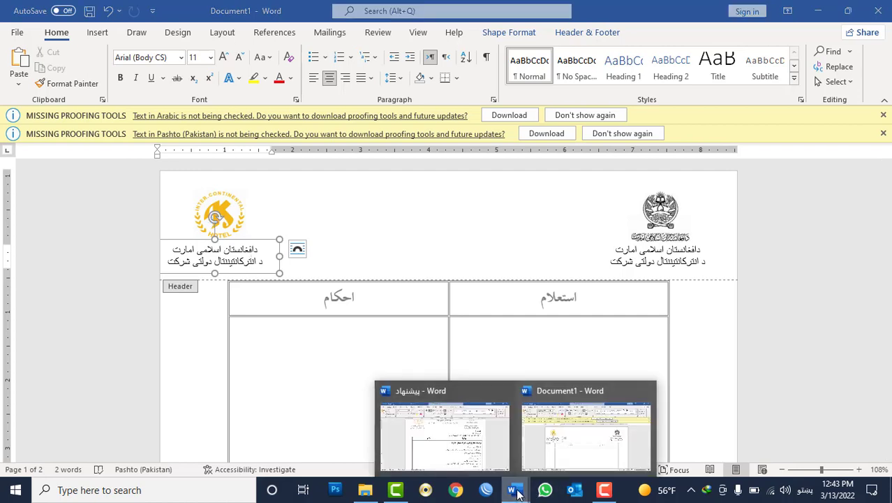
mouse_move(480, 441)
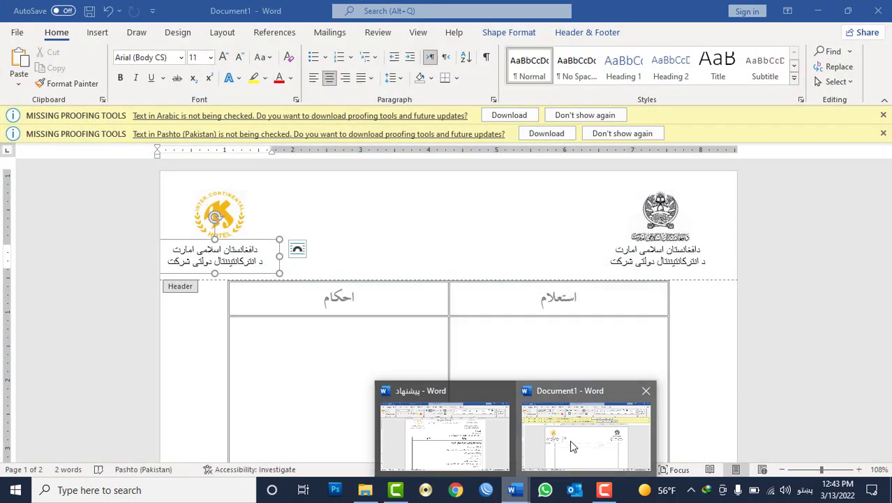
click(570, 441)
key(ctrl+a)
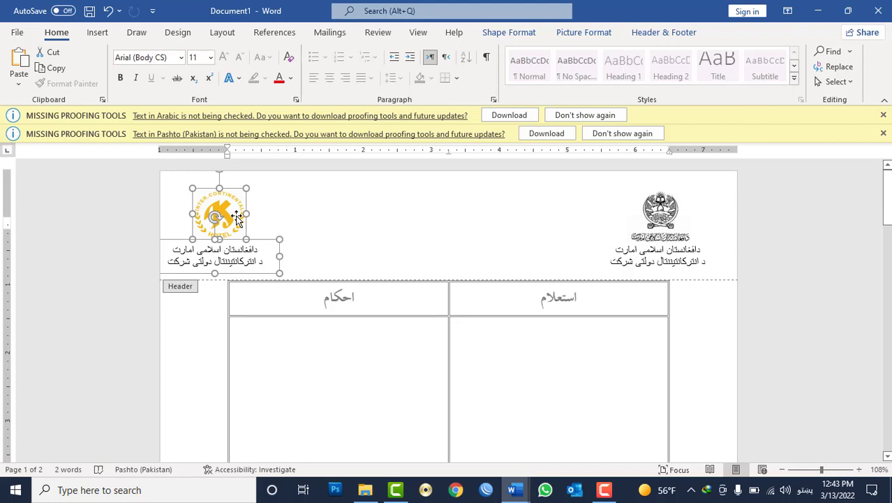
key(Right)
key(Right)
key(Right)
key(Right)
key(Right)
key(Right)
key(Right)
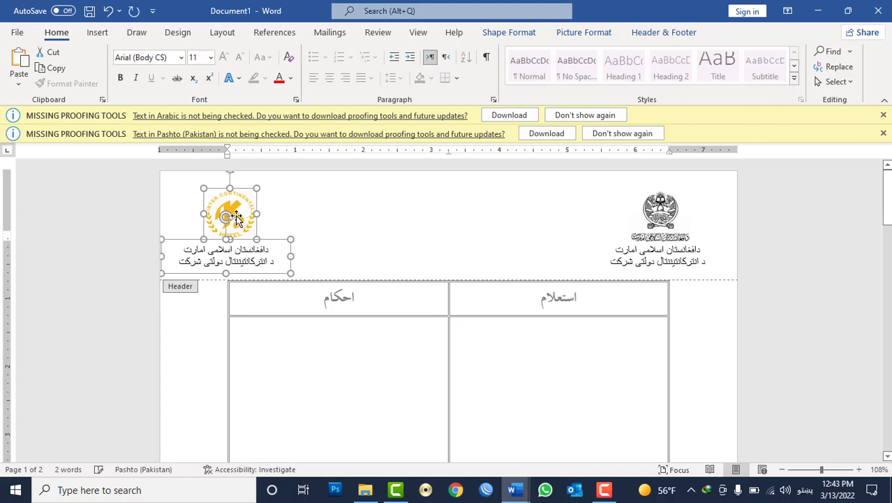
- Raise the right-hand emblem slightly, then select the hotel logo together with its caption
click(662, 215)
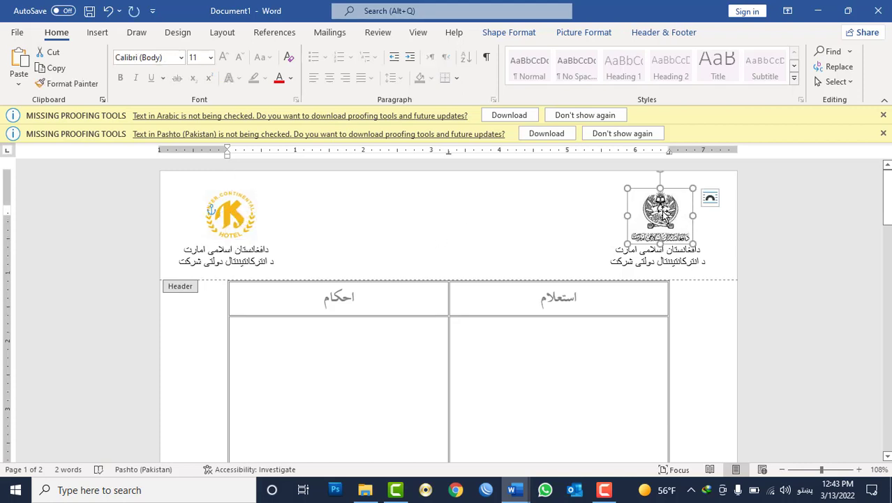
key(Up)
key(Up)
key(Up)
key(Up)
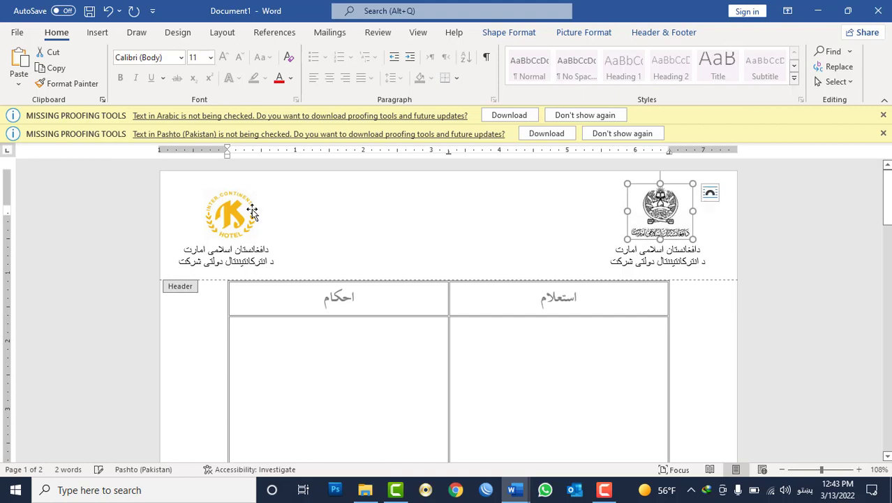
click(252, 212)
key(Up)
key(Up)
key(Up)
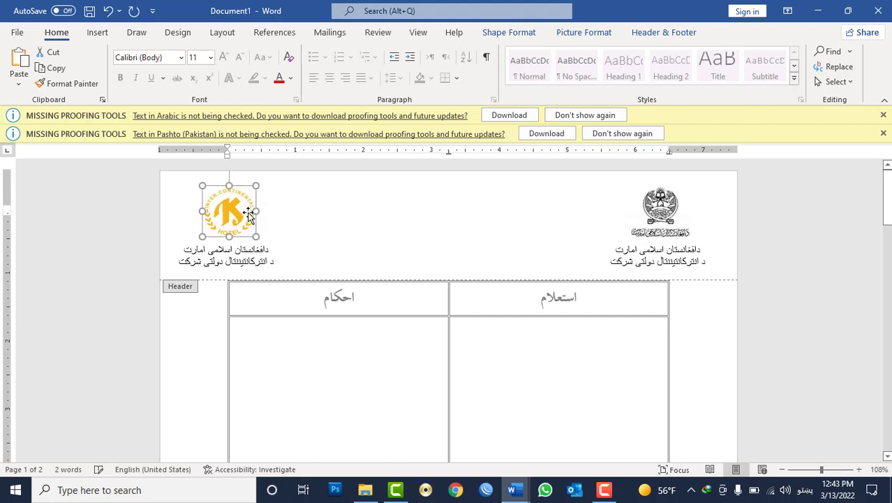
click(245, 252)
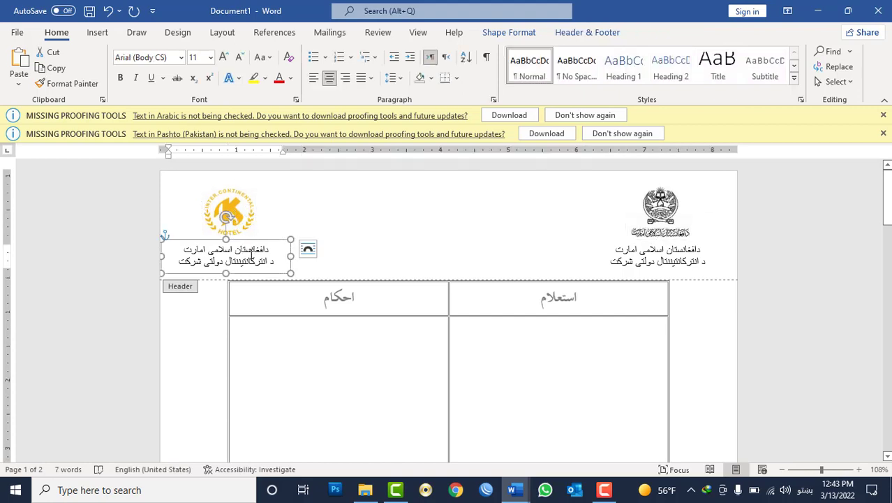
click(252, 209)
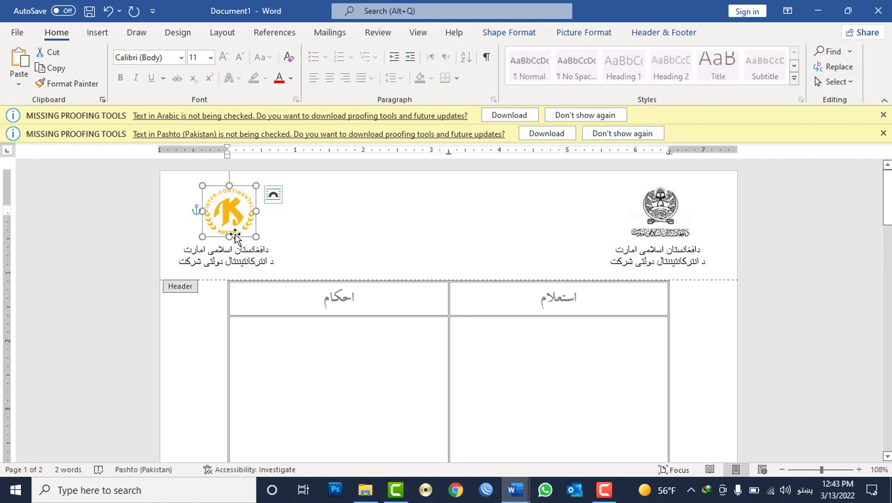
click(247, 250)
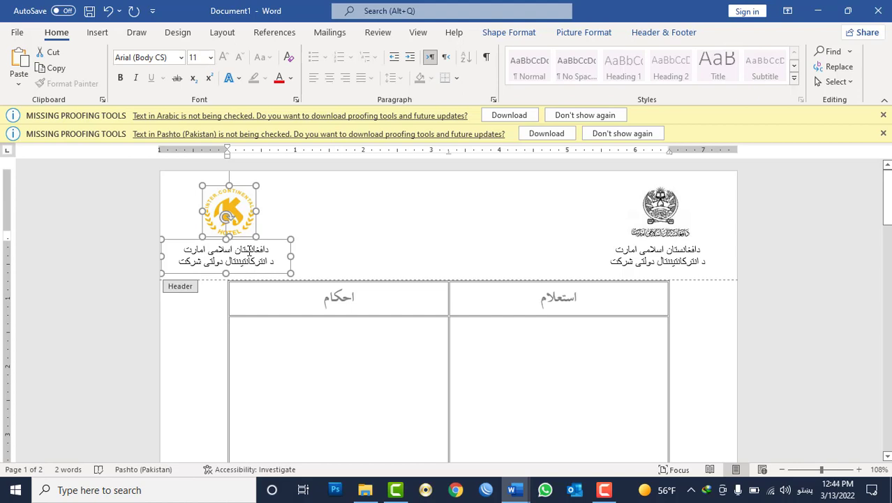
- Group the hotel logo with its caption and shift the group slightly up and left
right_click(269, 241)
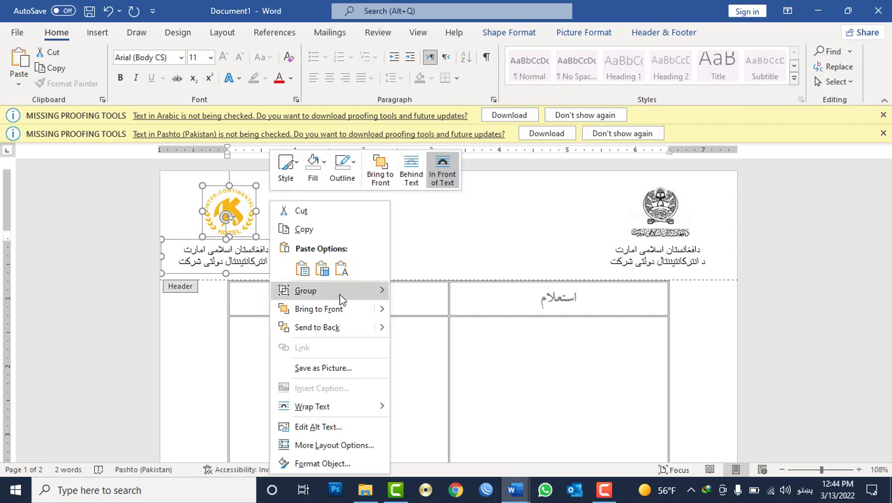
mouse_move(345, 294)
click(424, 292)
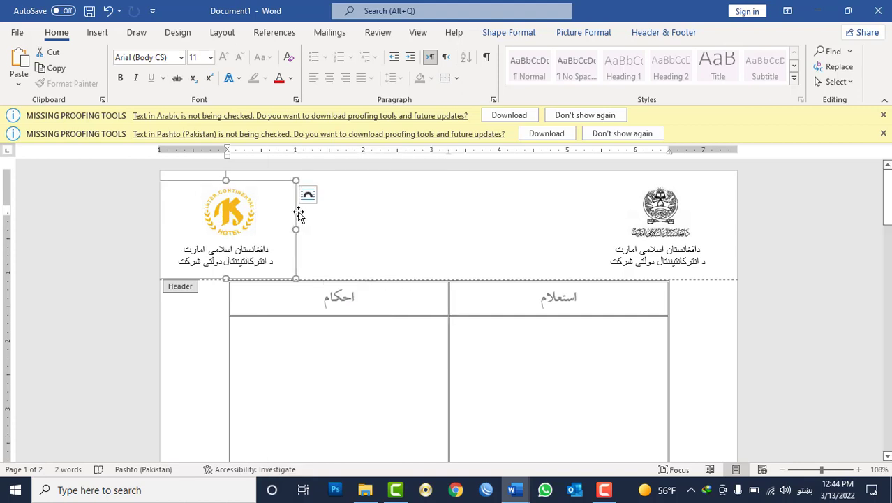
mouse_move(298, 215)
mouse_down()
mouse_move(294, 205)
mouse_move(301, 210)
mouse_up()
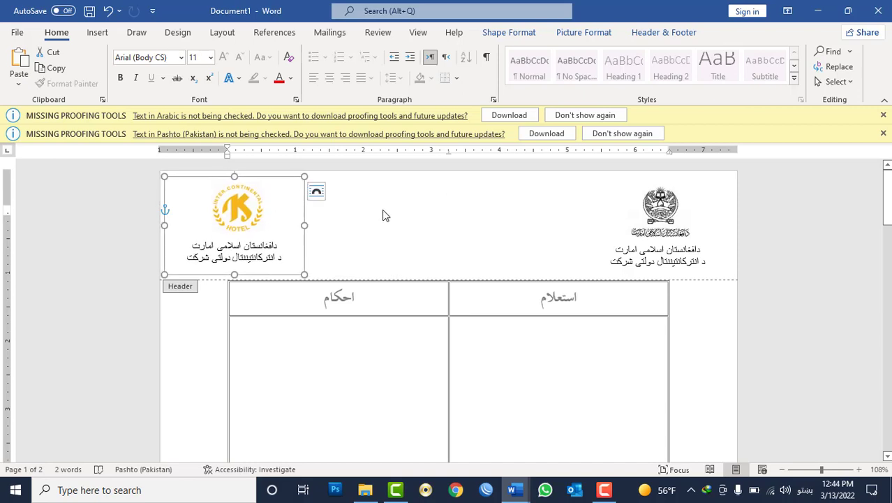
- Group the right-hand emblem with its caption text box
click(651, 225)
shift+click(657, 250)
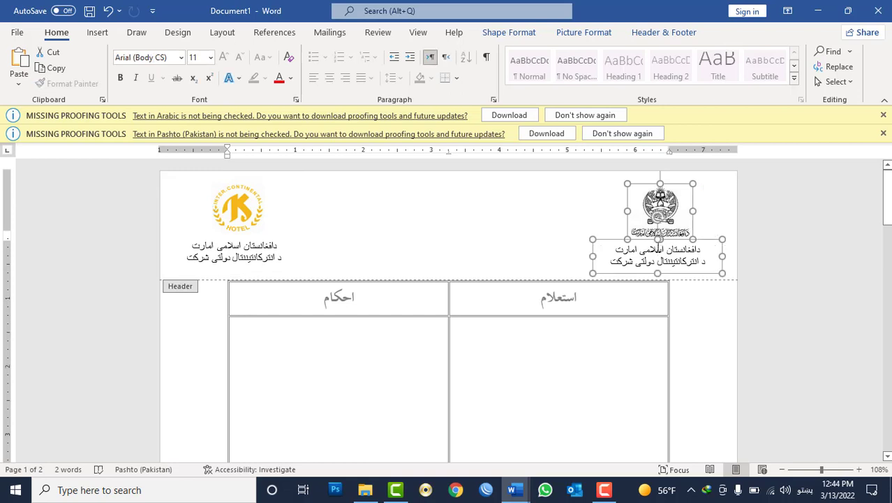
right_click(646, 237)
mouse_move(663, 292)
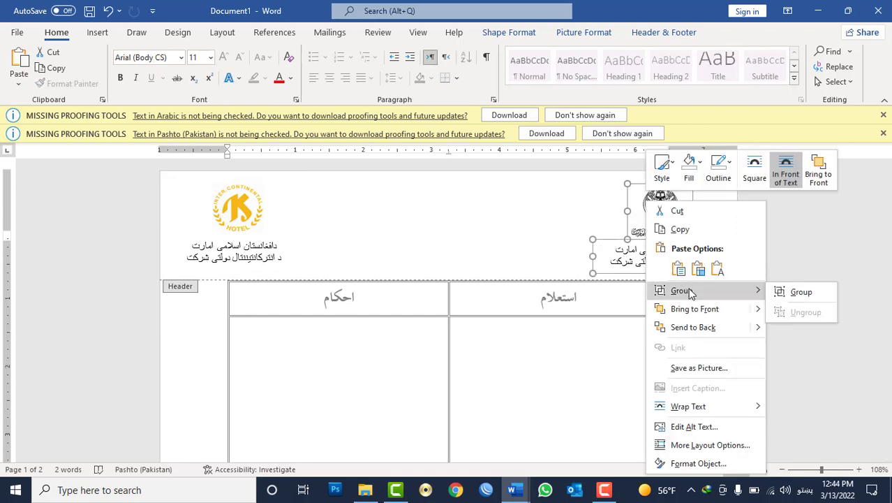
click(802, 292)
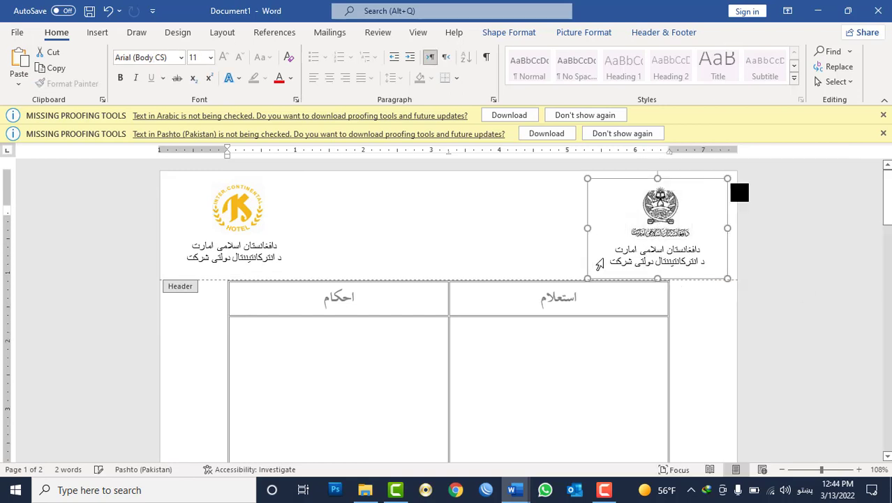
click(544, 249)
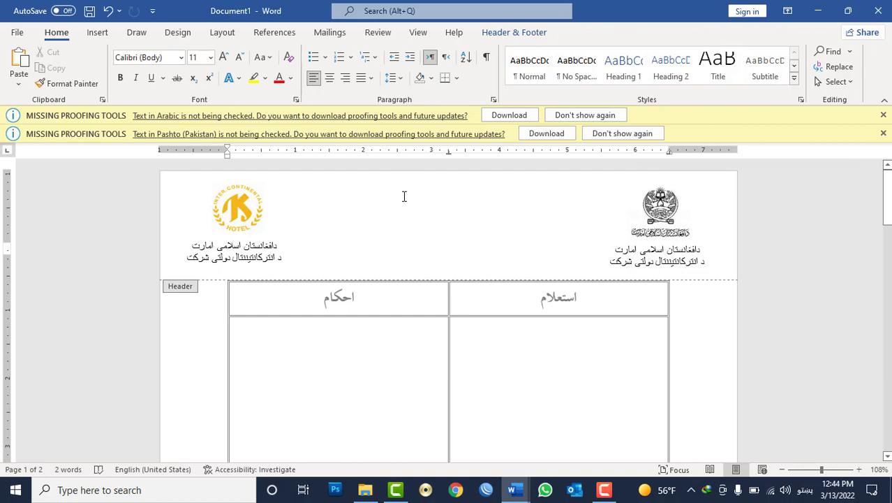
- Draw an empty text box in the header between the two logos
click(98, 32)
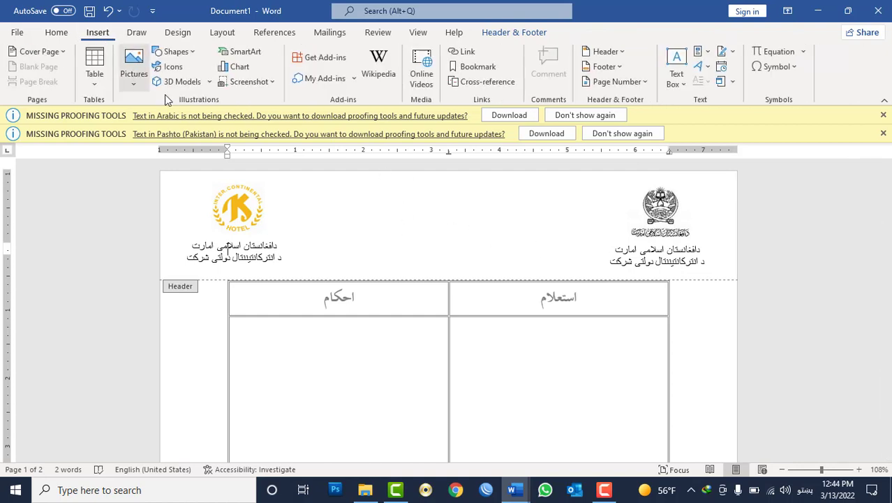
click(676, 79)
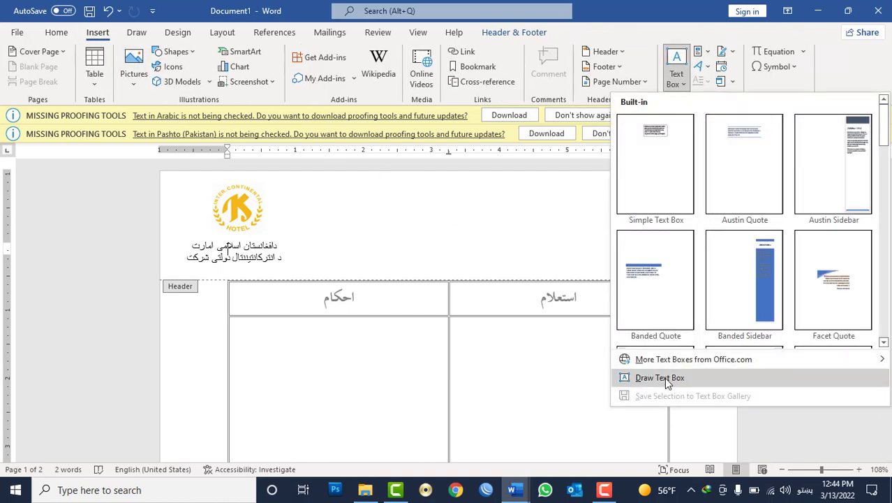
click(629, 375)
drag(336, 183, 575, 259)
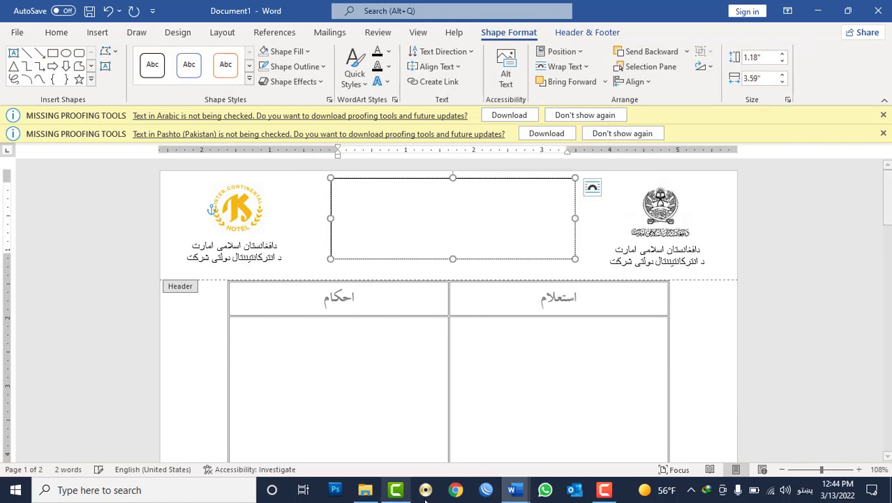
- Select the centre header title text in پیشنهاد and bring it back to Document1
click(512, 489)
click(478, 434)
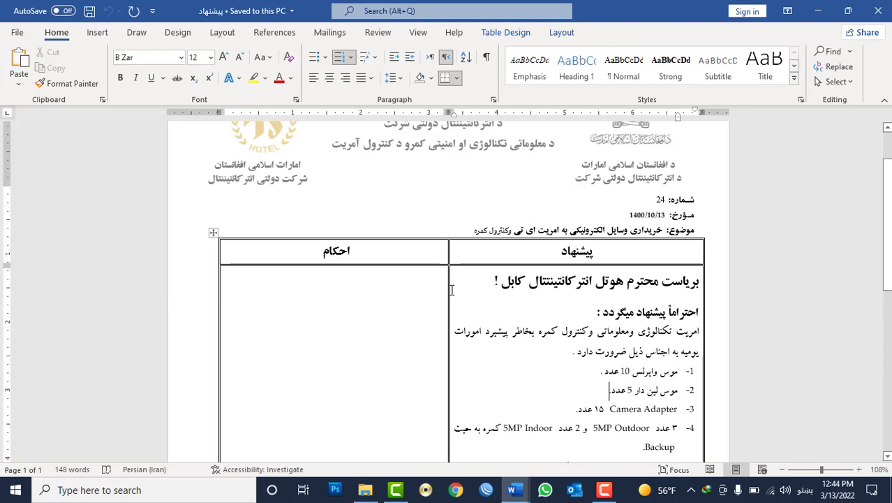
scroll(454, 164, up, 2)
triple_click(455, 175)
click(458, 209)
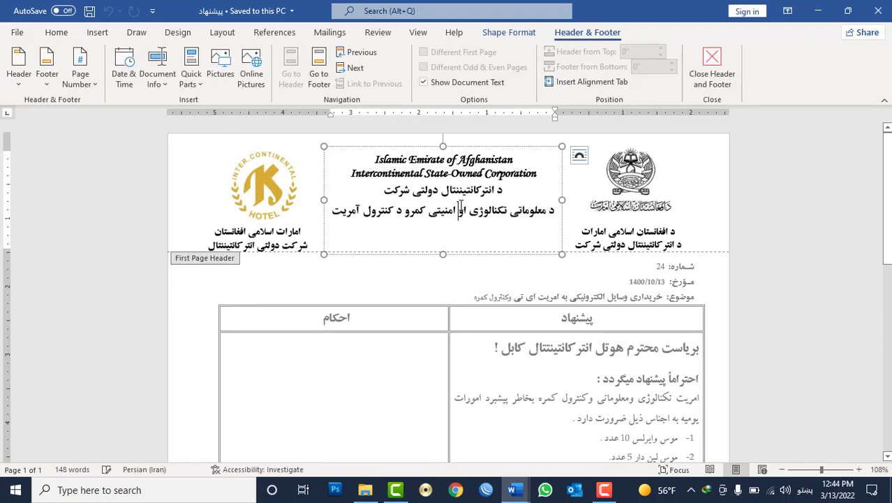
key(ctrl+a)
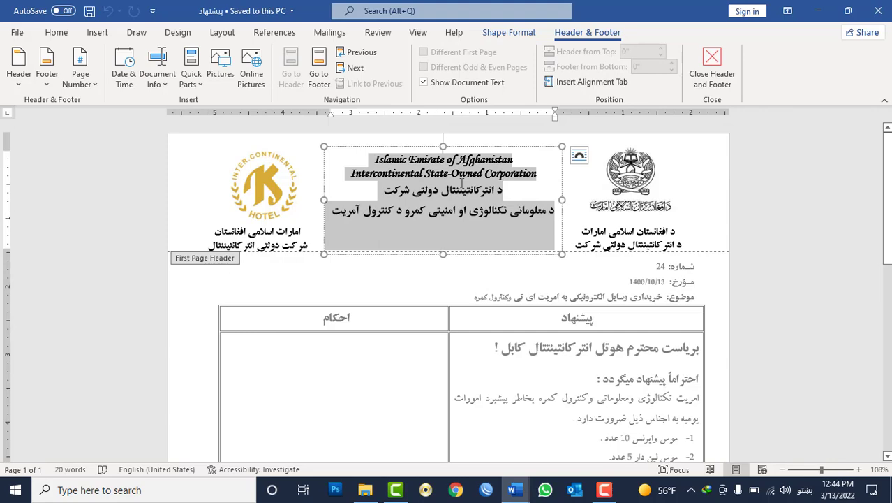
mouse_move(520, 487)
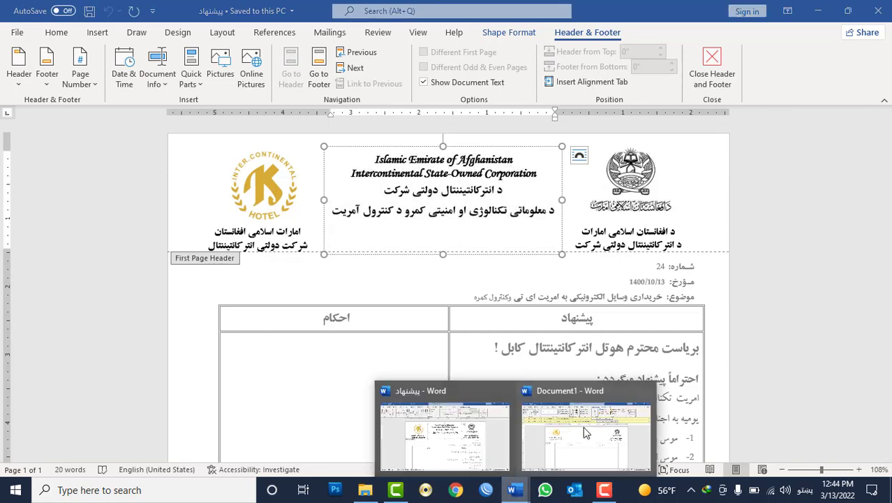
click(572, 429)
- Paste the title lines into the new header box and remove the space after paragraphs
key(ctrl+v)
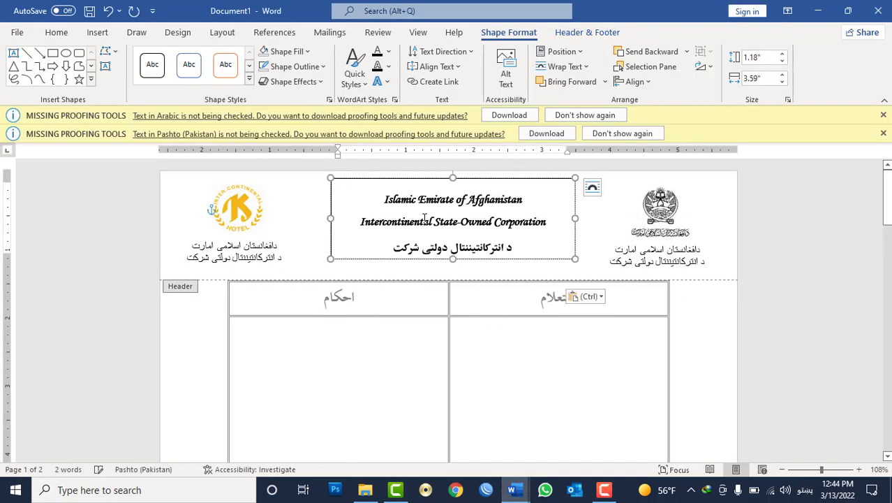
key(ctrl+a)
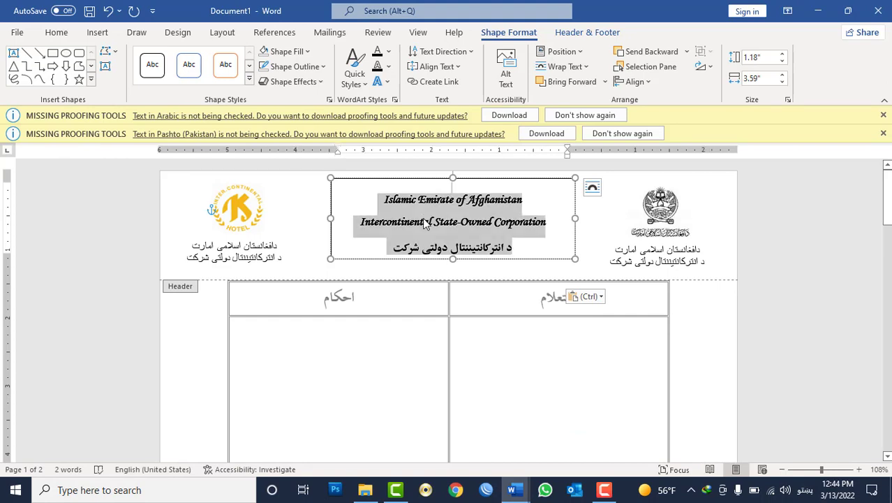
click(57, 34)
click(395, 82)
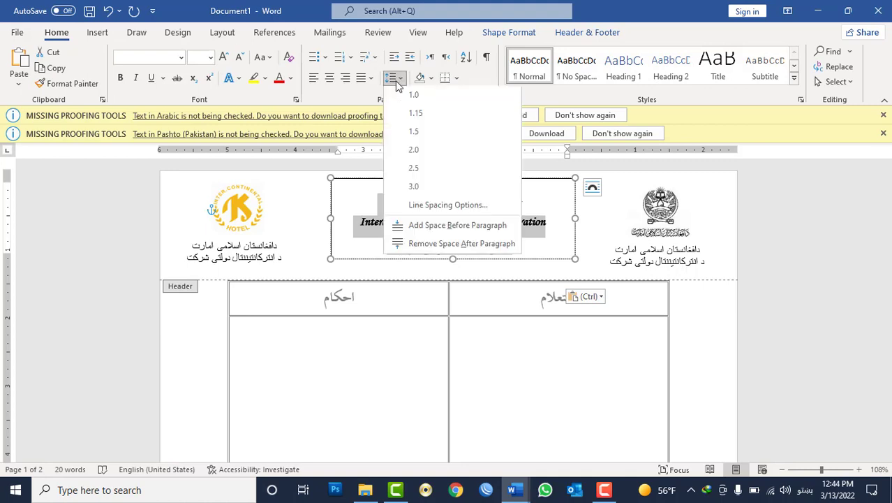
click(427, 246)
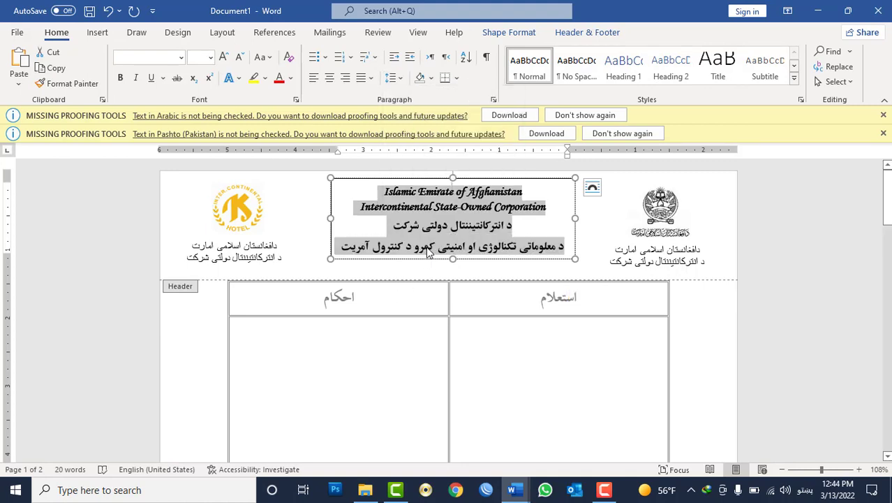
- Give the header title text box No Fill and No Outline
click(591, 221)
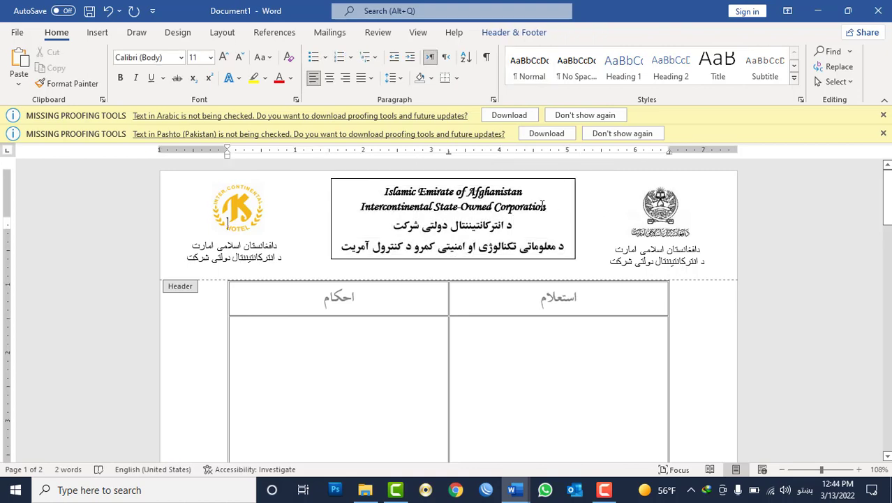
click(516, 183)
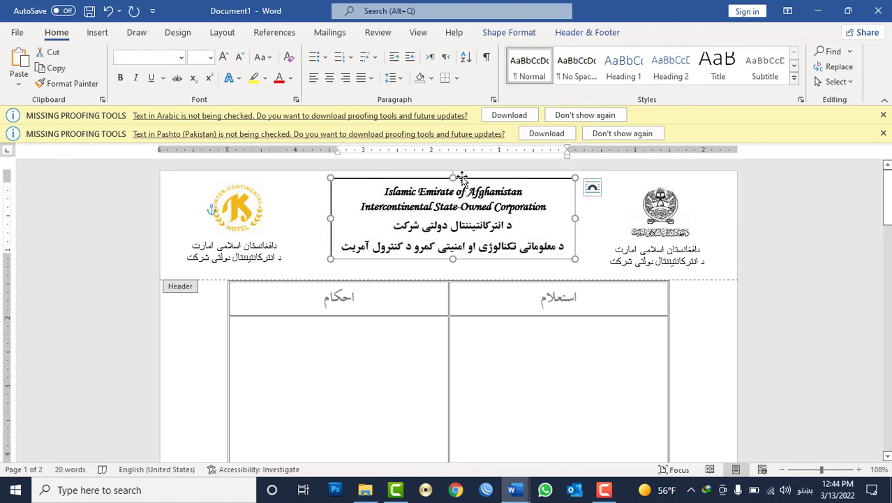
click(509, 32)
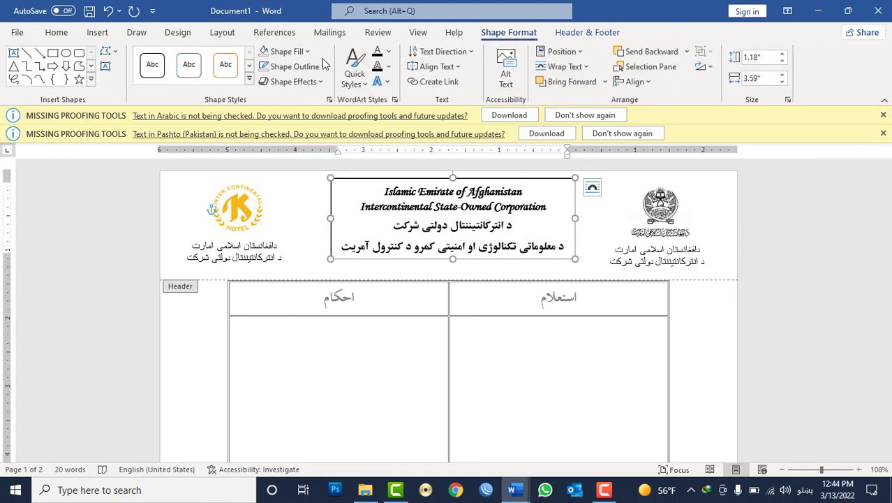
click(288, 51)
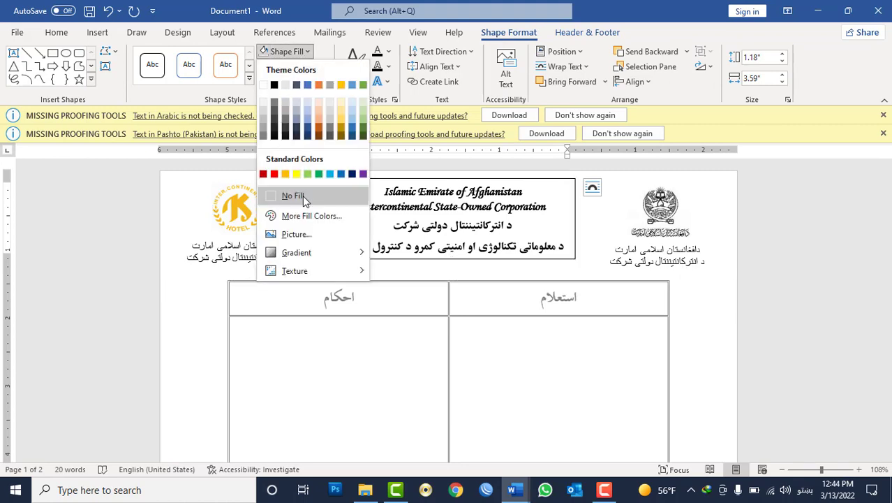
click(294, 195)
click(295, 66)
click(307, 210)
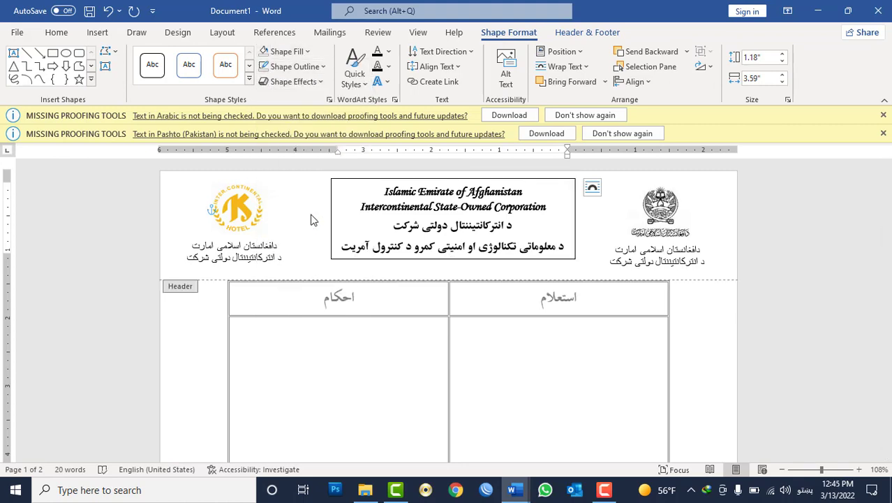
click(514, 274)
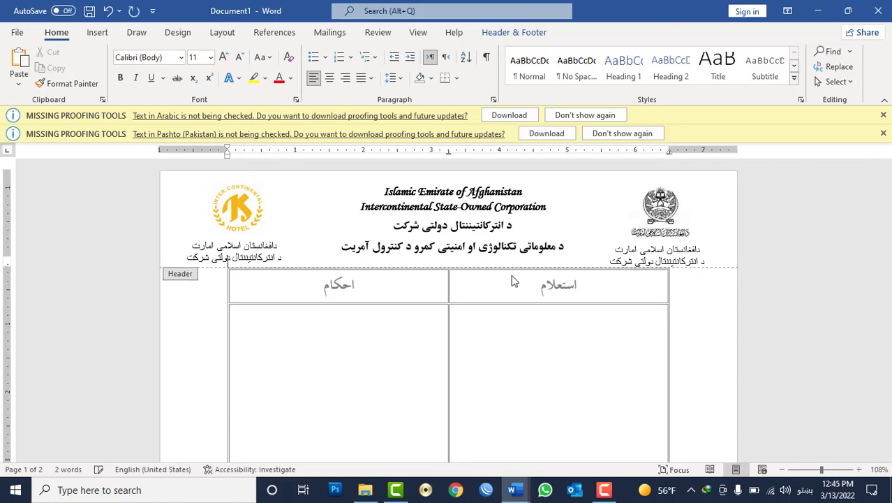
- Shorten the table's heading row slightly and nudge the right emblem group up a little
double_click(517, 337)
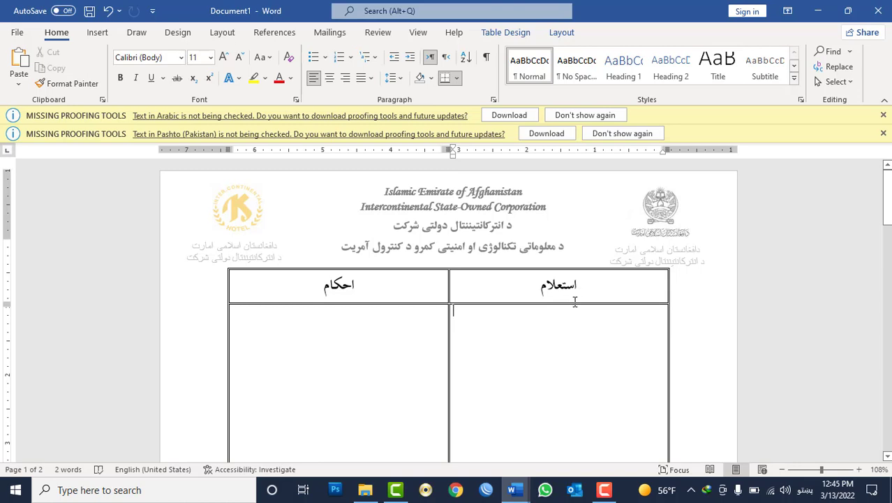
drag(573, 304, 574, 298)
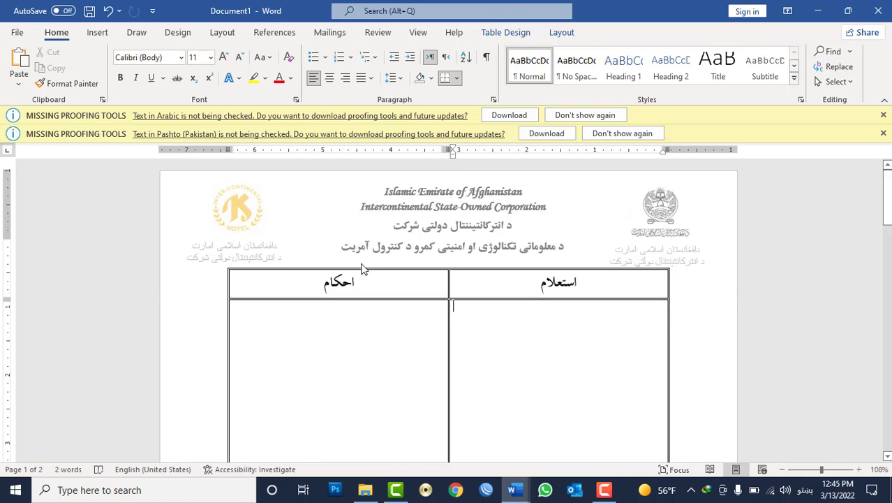
double_click(675, 255)
click(671, 238)
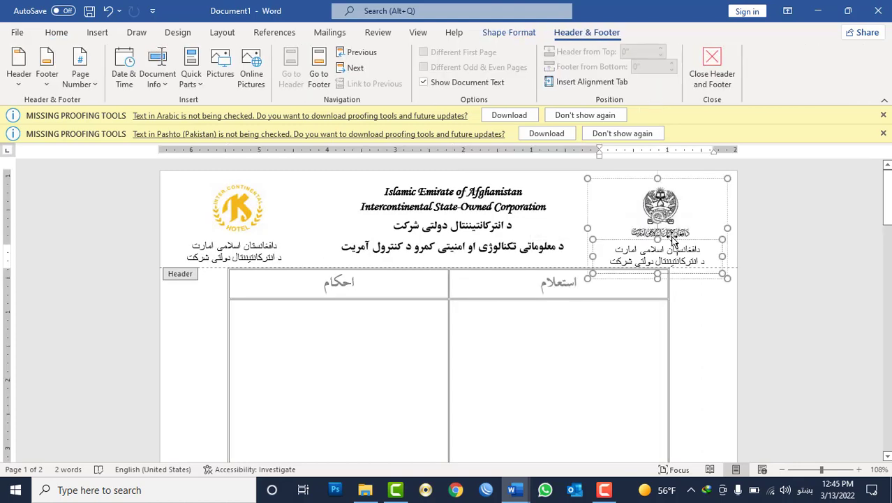
click(672, 237)
click(670, 248)
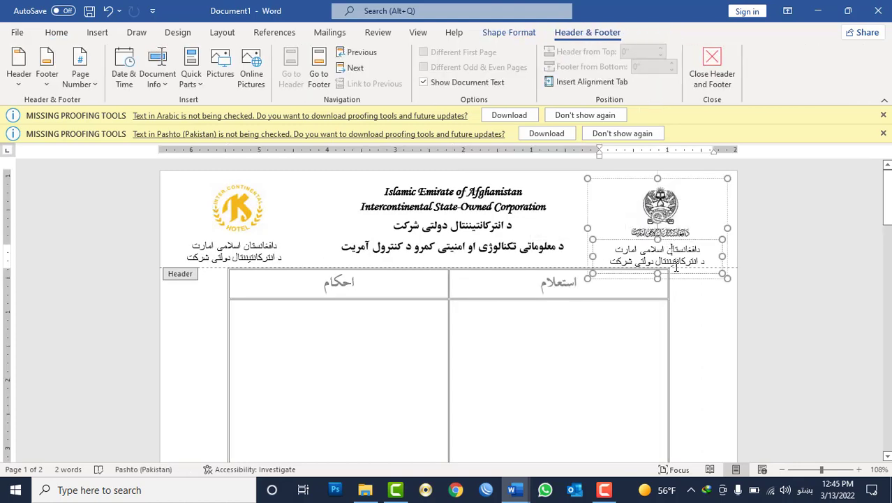
click(681, 277)
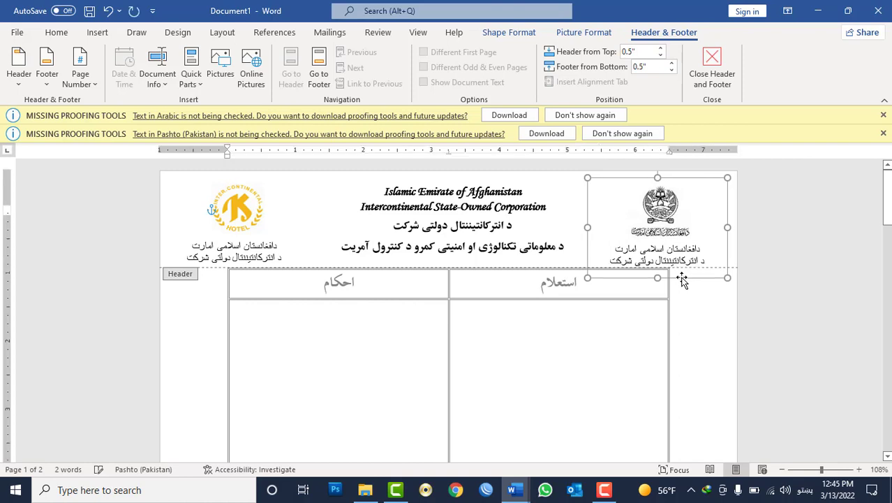
drag(682, 279, 682, 276)
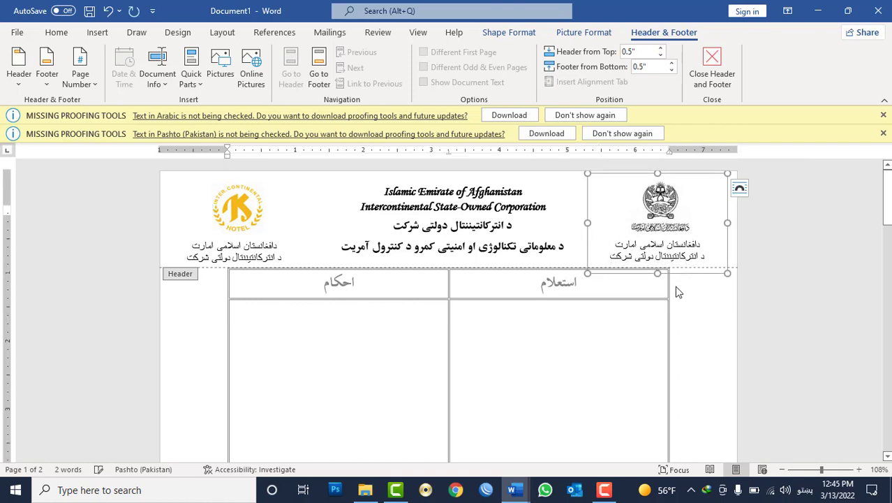
- Leave the header and scroll through the pages, checking and adjusting how the table fits
double_click(590, 352)
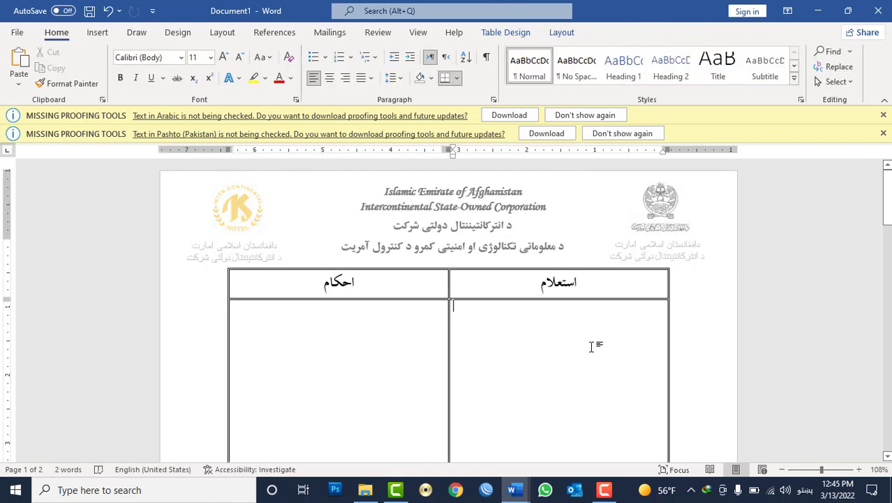
scroll(591, 346, down, 7)
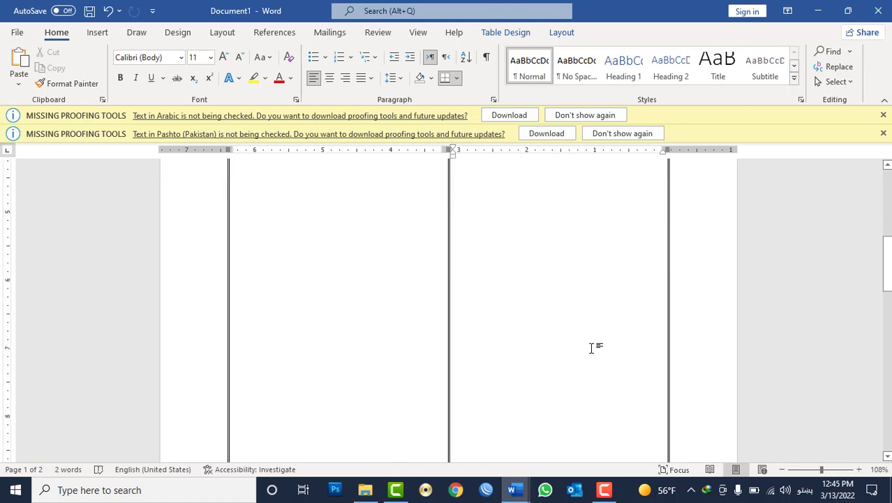
scroll(590, 348, down, 12)
scroll(591, 349, up, 3)
scroll(587, 363, up, 3)
scroll(562, 405, down, 3)
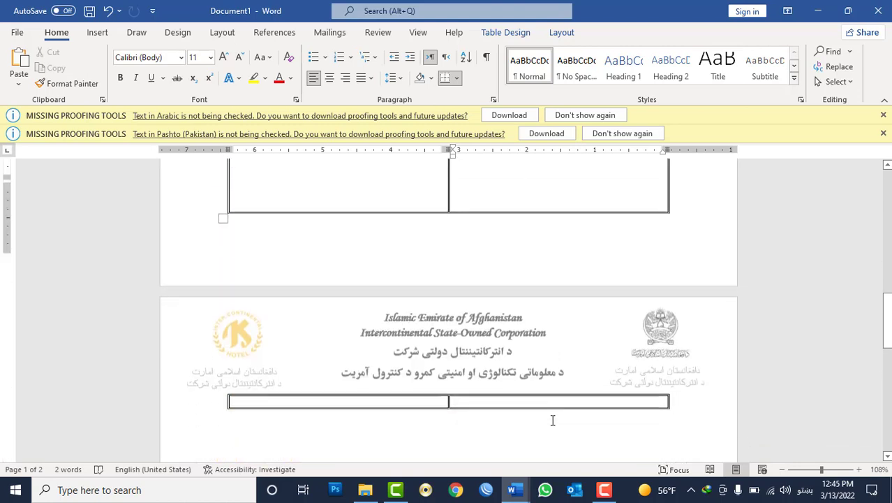
scroll(550, 417, down, 1)
scroll(547, 413, up, 1)
scroll(551, 367, up, 3)
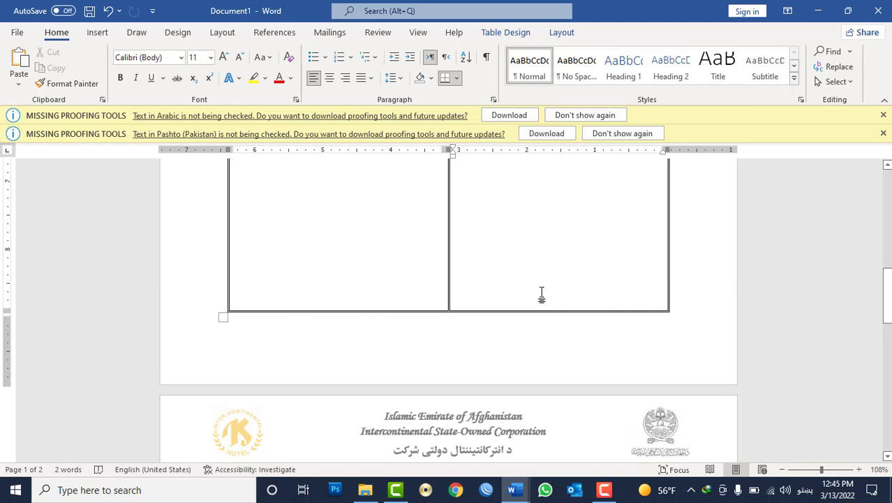
click(550, 271)
scroll(566, 298, down, 5)
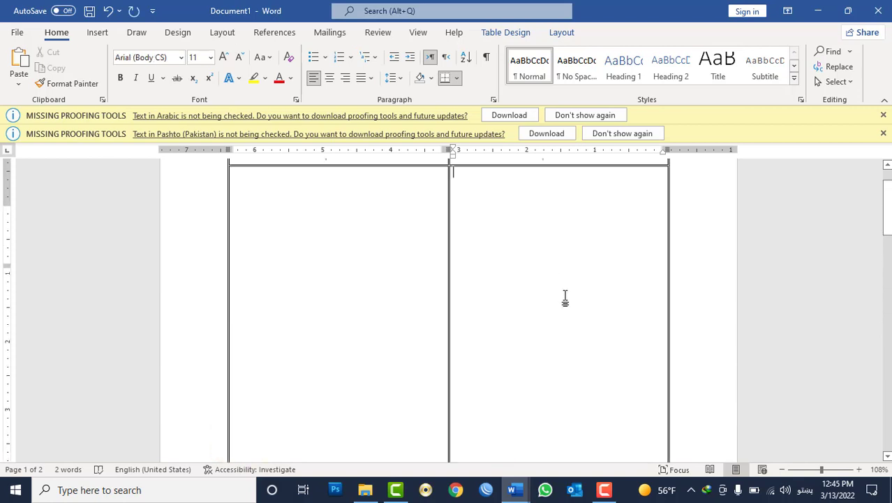
scroll(567, 300, up, 2)
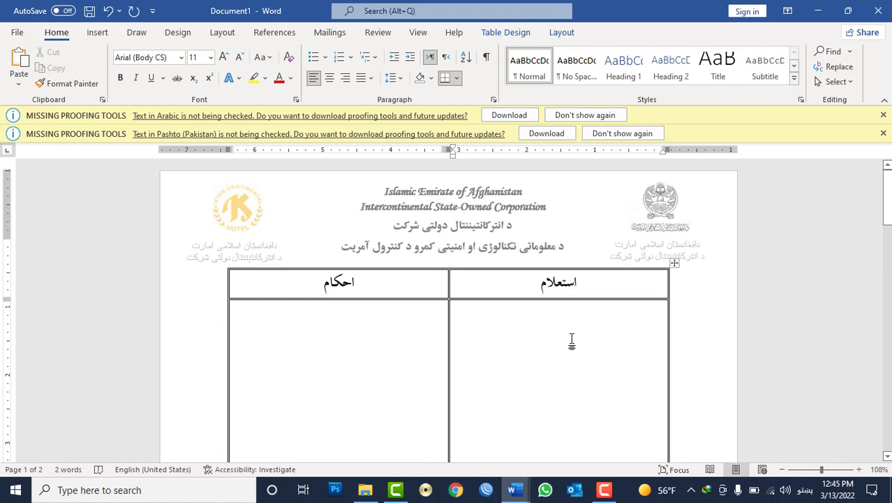
scroll(571, 341, down, 5)
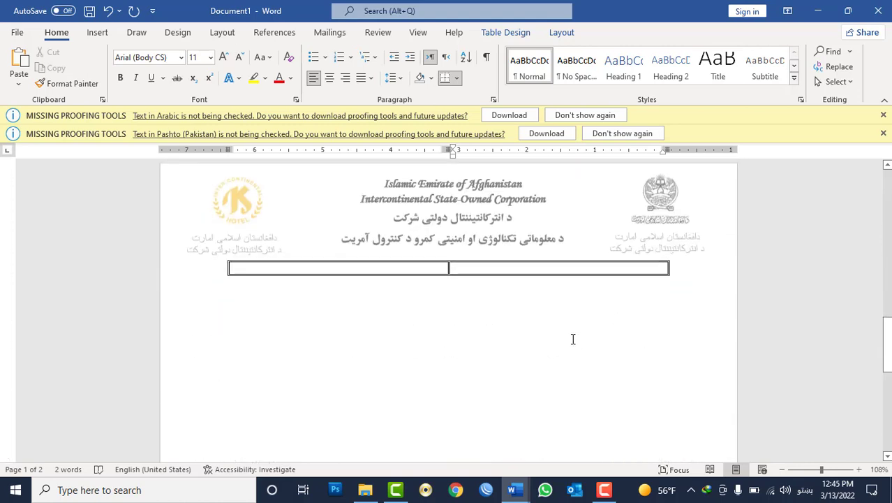
click(604, 261)
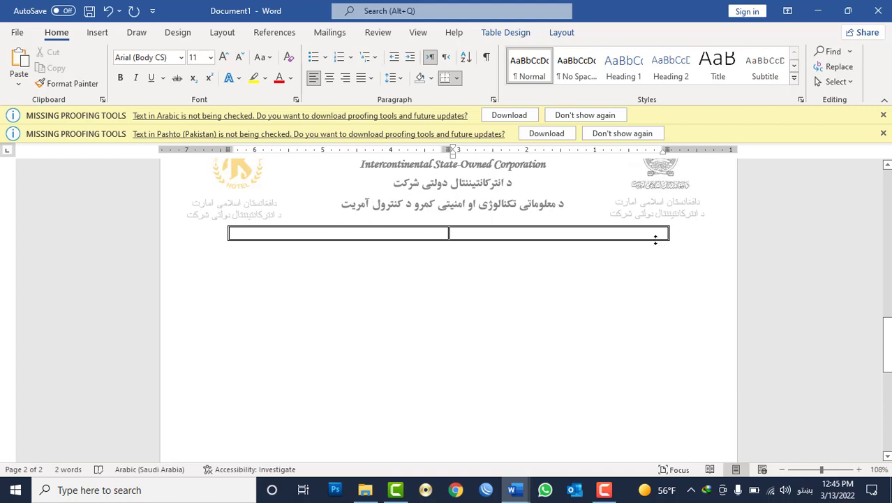
drag(655, 239, 656, 220)
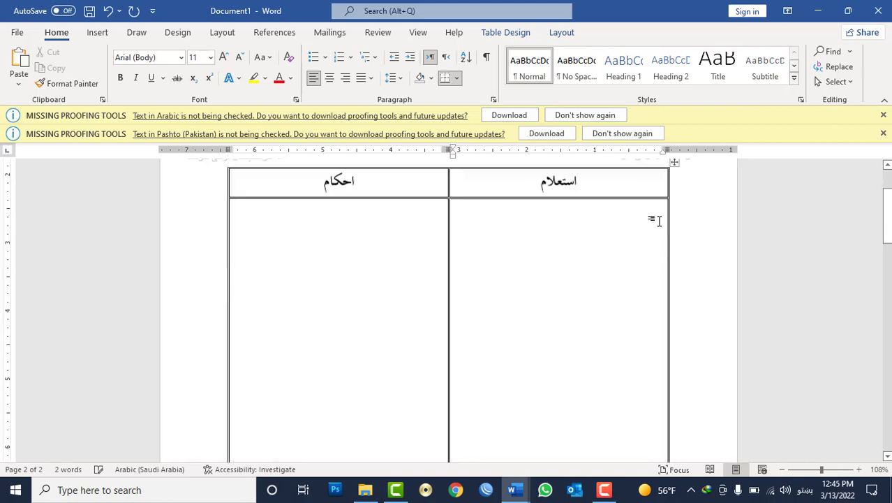
scroll(655, 220, up, 10)
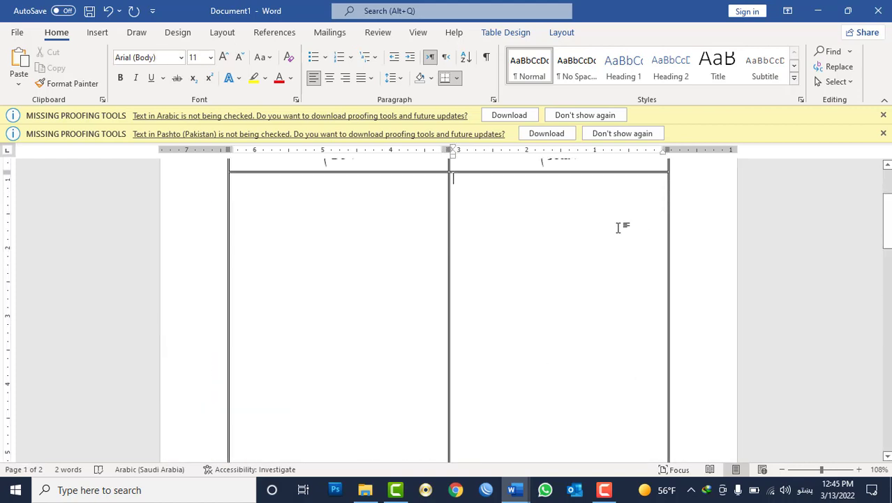
click(321, 361)
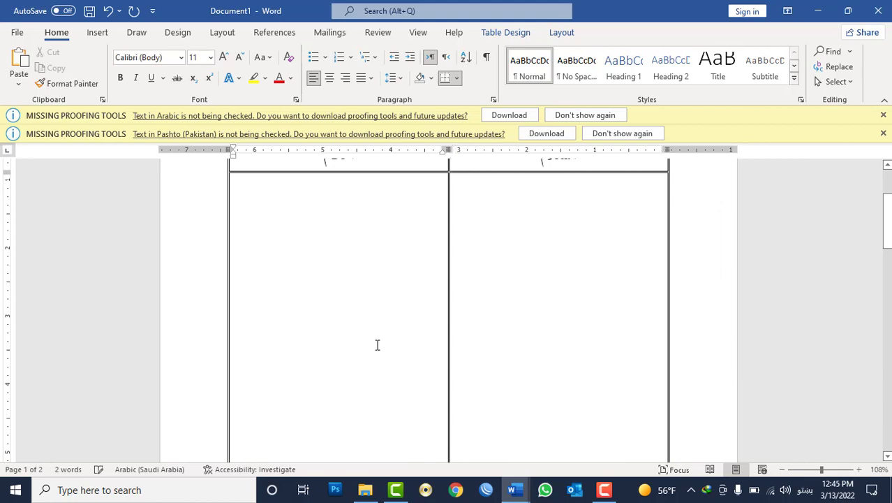
scroll(488, 313, down, 8)
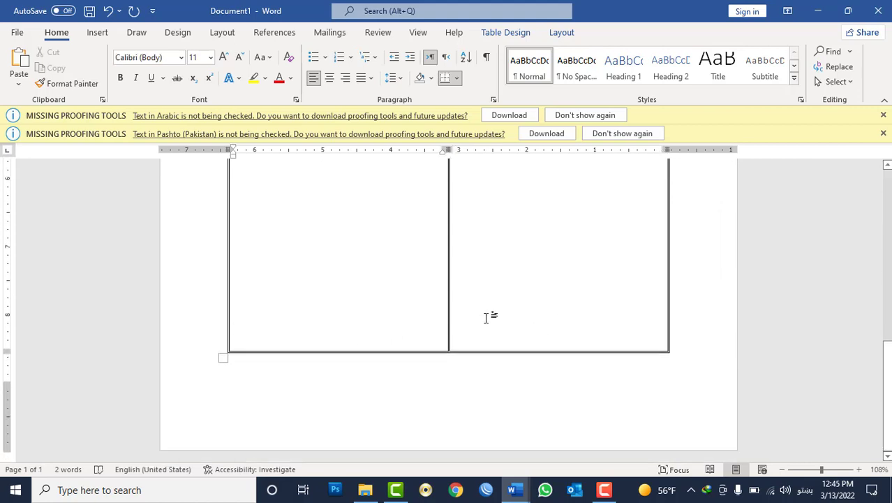
scroll(473, 317, up, 3)
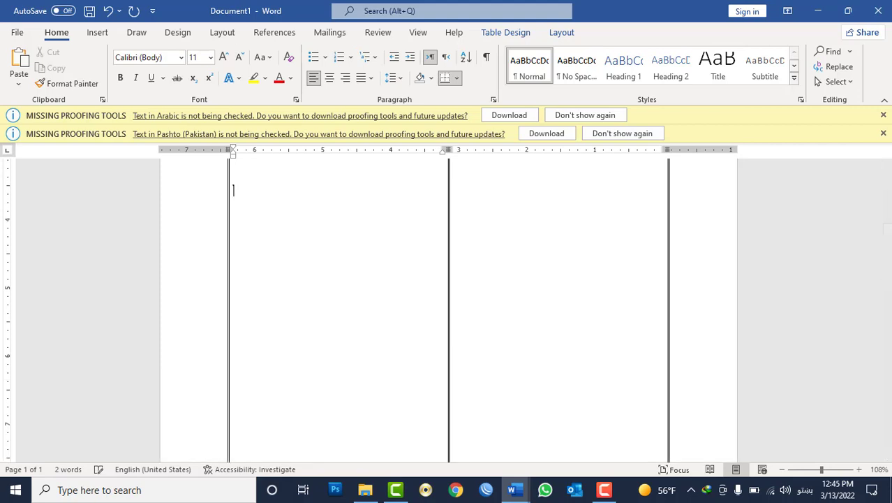
scroll(475, 317, down, 2)
scroll(478, 318, down, 5)
scroll(482, 317, up, 2)
scroll(481, 314, up, 2)
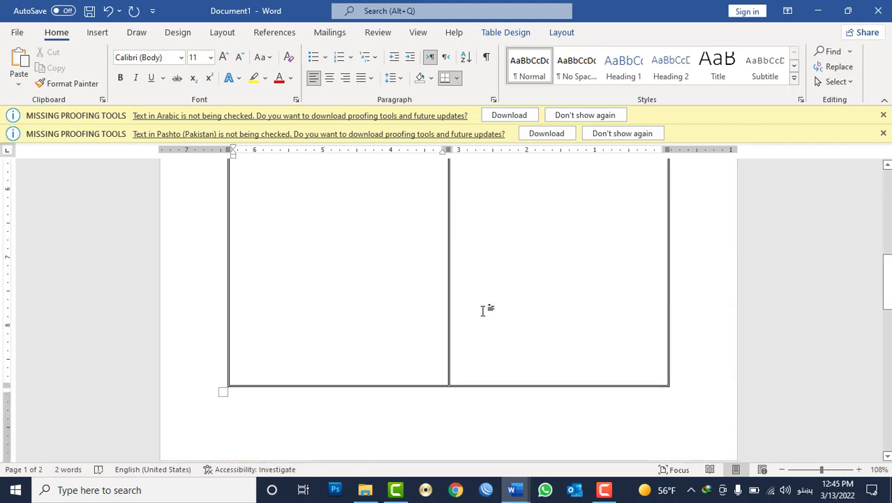
scroll(485, 309, up, 2)
click(483, 309)
scroll(495, 324, down, 3)
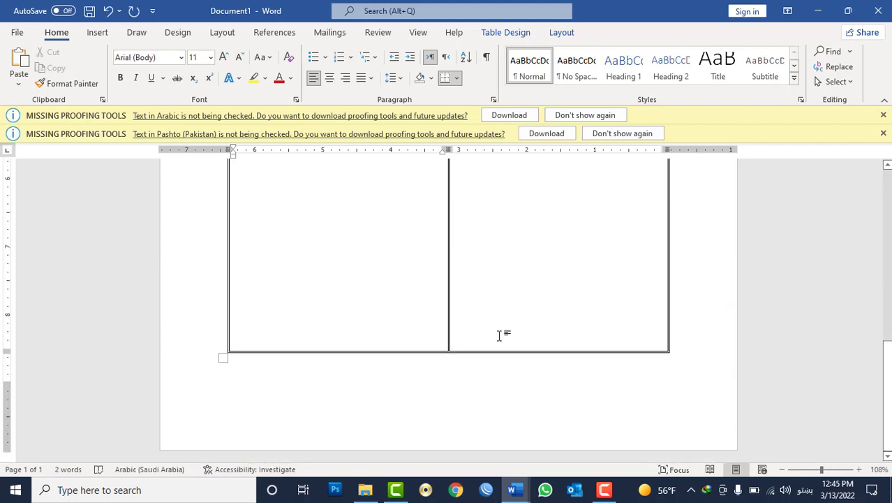
scroll(529, 316, up, 5)
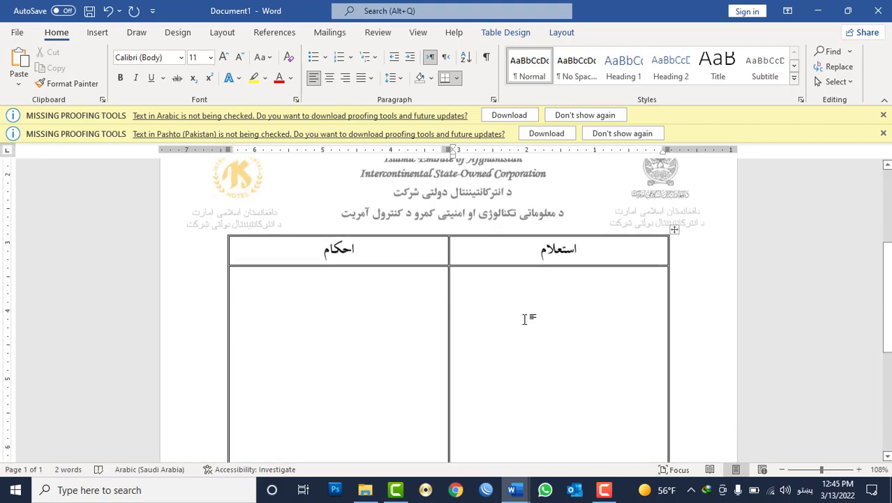
scroll(528, 317, down, 4)
click(482, 410)
scroll(482, 410, down, 2)
scroll(468, 417, down, 1)
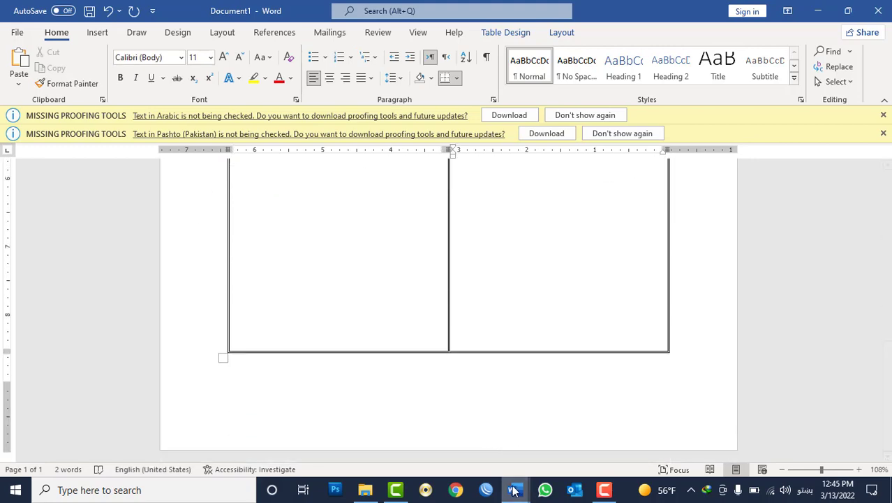
mouse_move(515, 492)
click(481, 440)
scroll(537, 379, down, 3)
scroll(542, 379, down, 5)
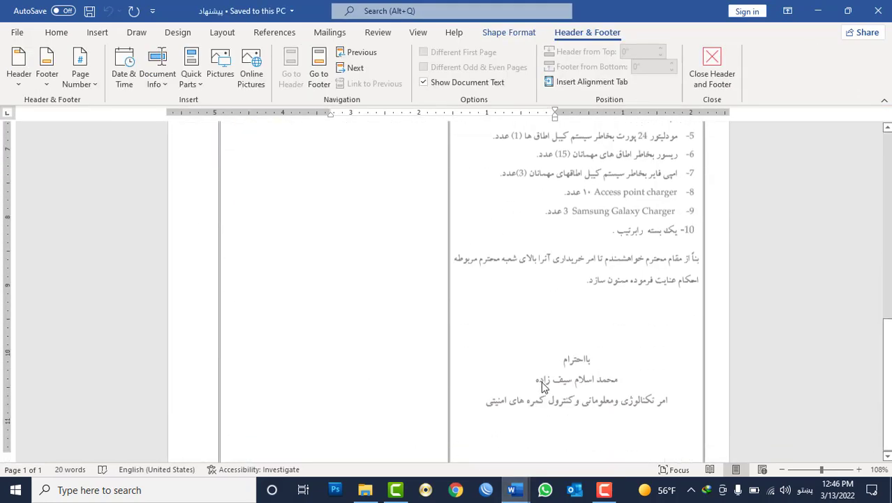
scroll(547, 387, down, 3)
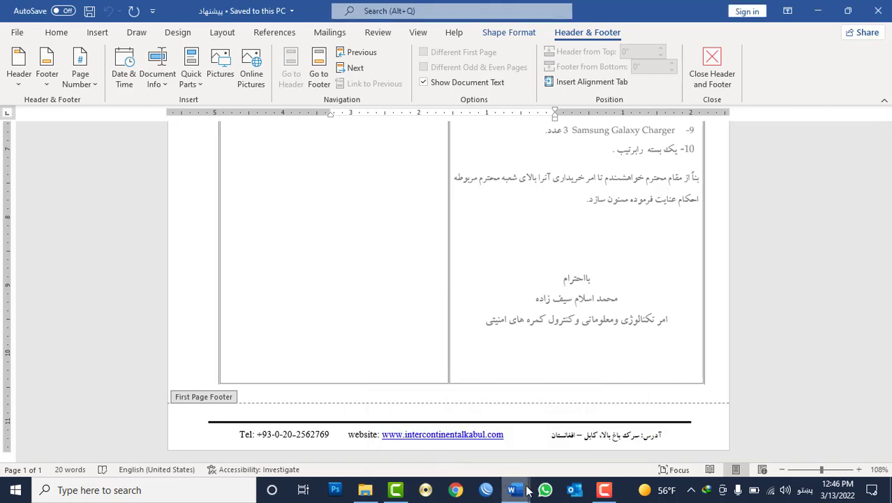
mouse_move(512, 489)
click(575, 447)
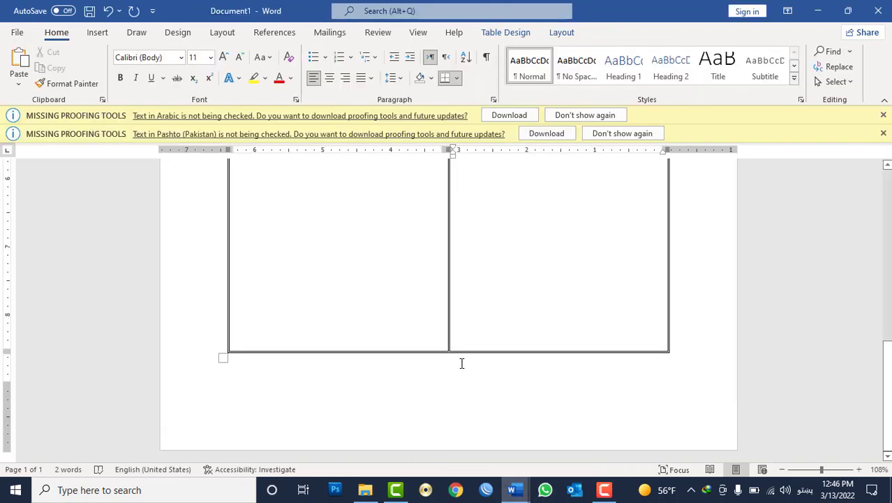
- Cancel a stray shape insertion, leave the table and open the footer for editing
click(102, 33)
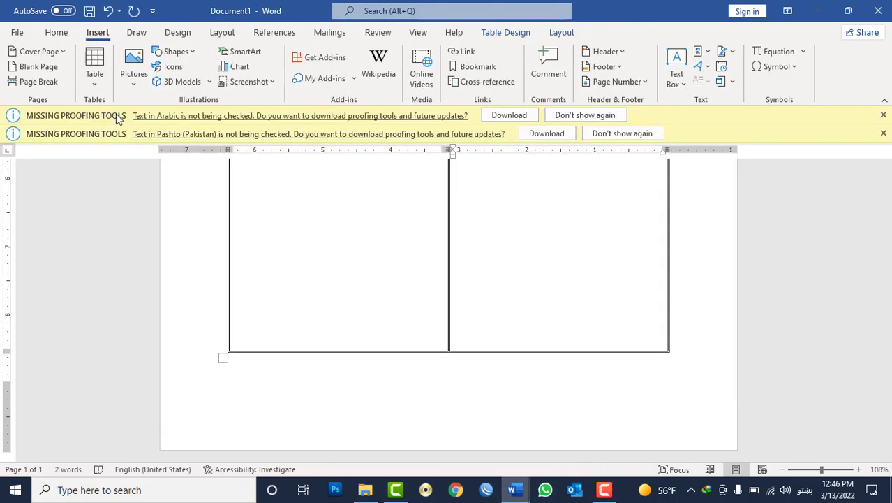
click(175, 51)
click(171, 84)
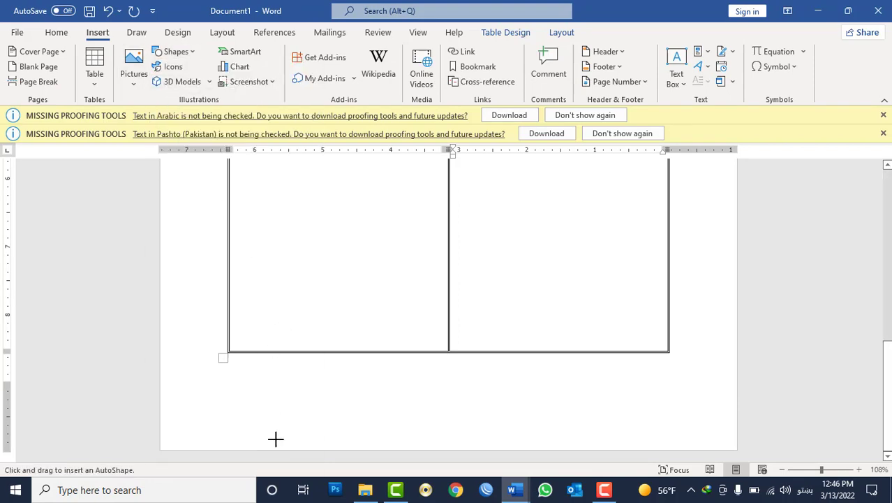
key(Escape)
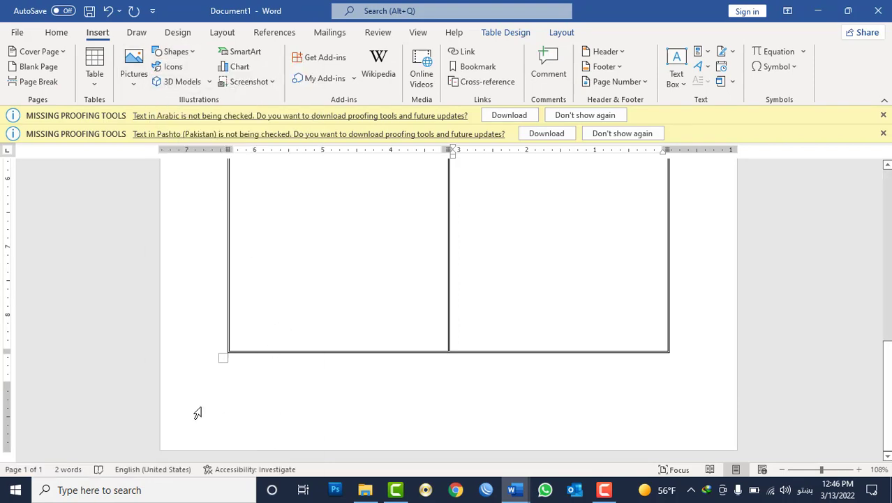
click(249, 393)
double_click(226, 429)
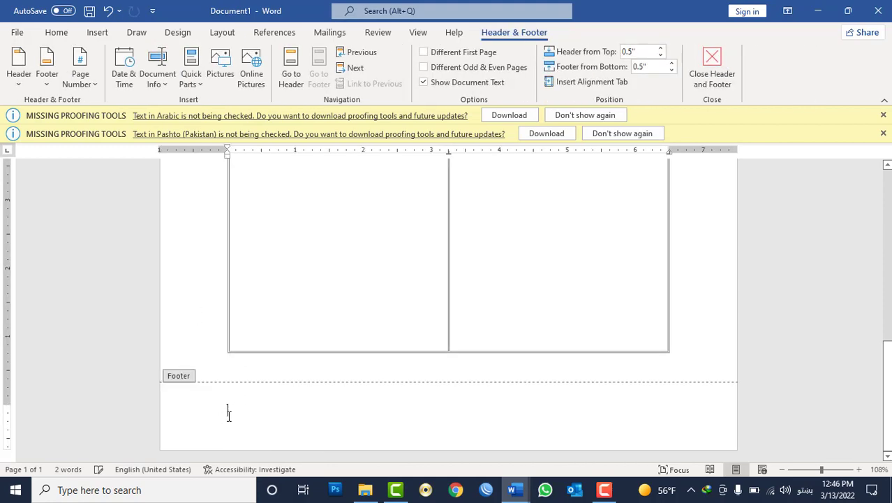
- Draw a straight horizontal line across the full width of the footer
click(98, 32)
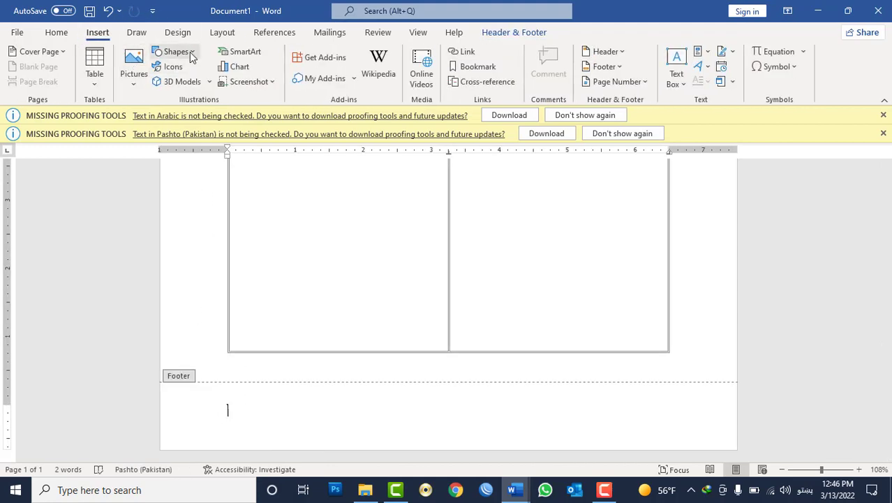
click(176, 52)
click(171, 85)
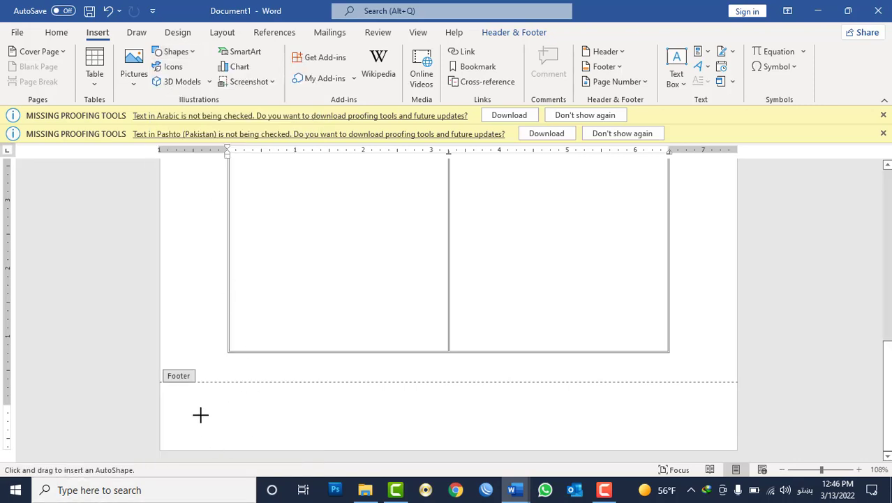
drag(201, 415, 672, 405)
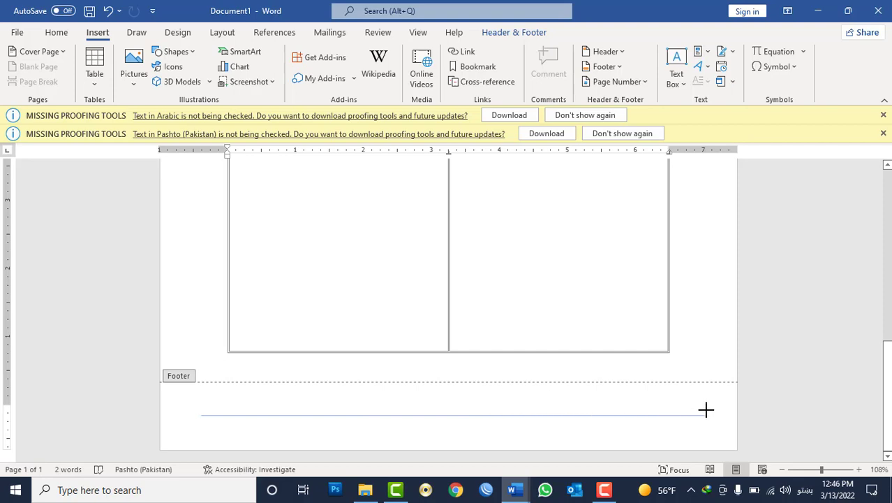
drag(709, 409, 709, 414)
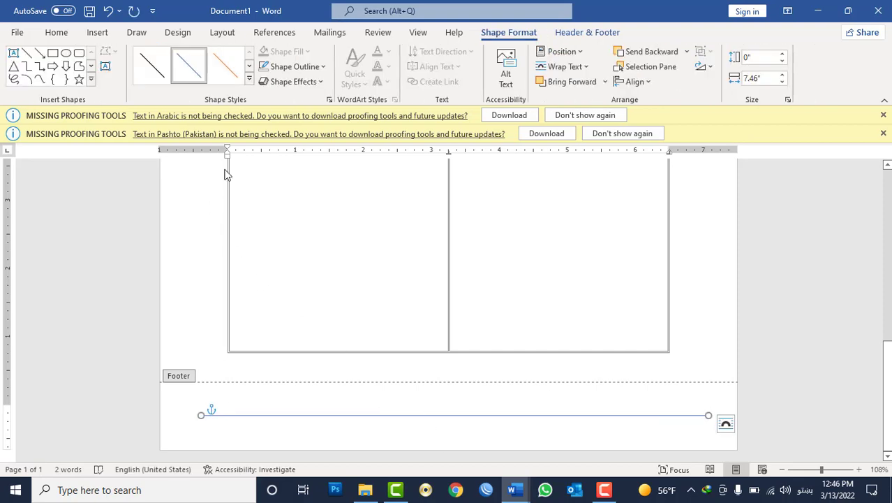
- Make the footer line black with a 1½ pt weight
click(312, 69)
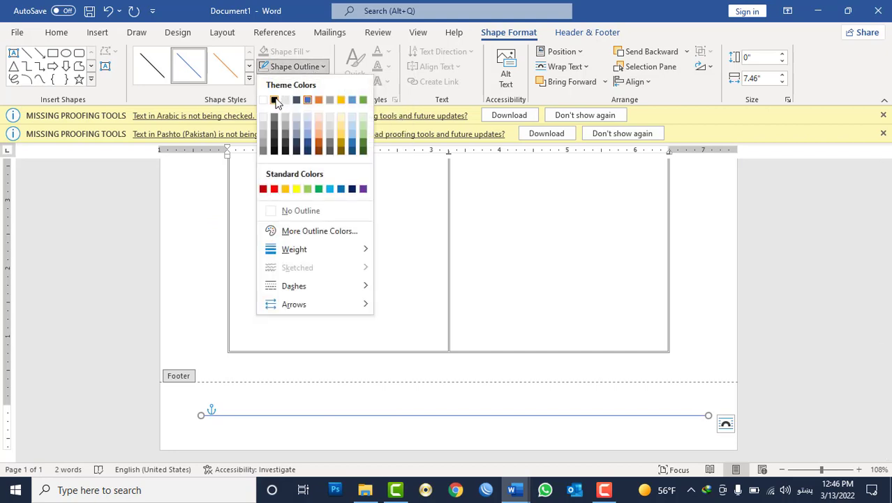
click(274, 100)
click(294, 66)
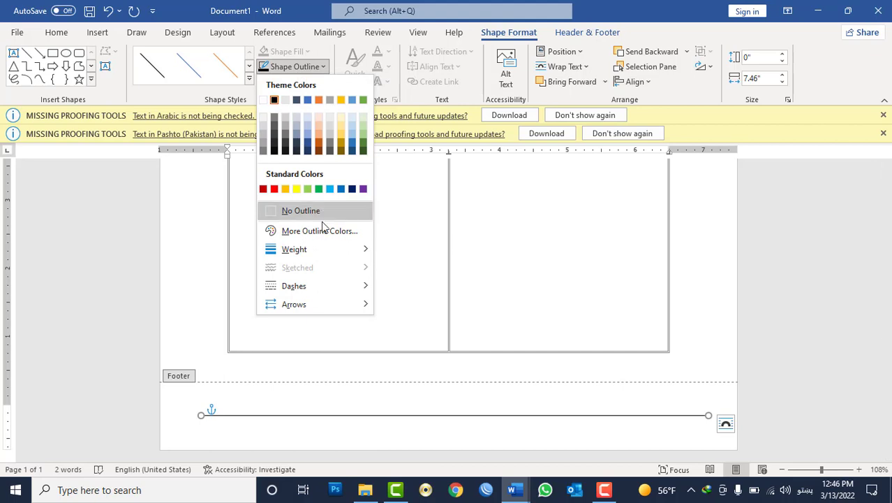
mouse_move(329, 249)
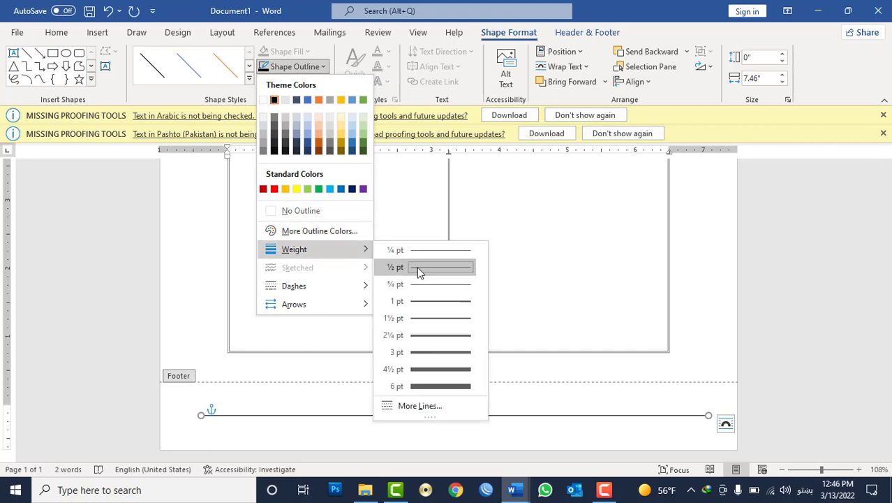
click(443, 323)
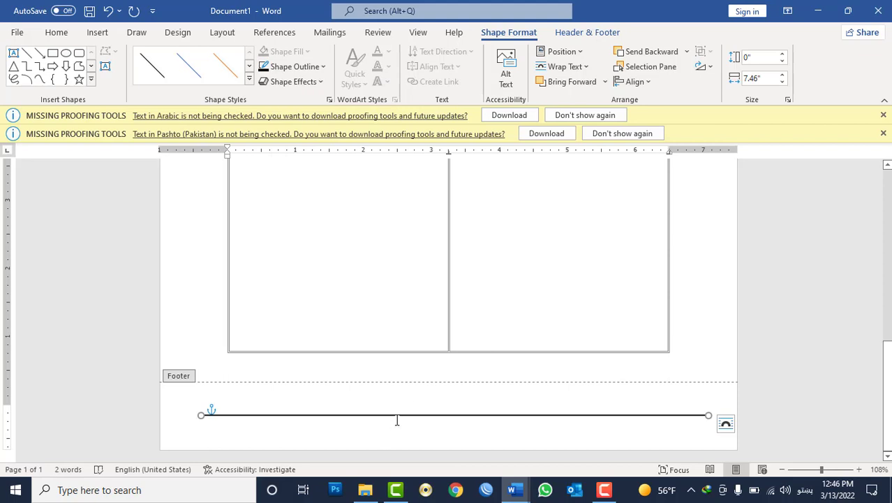
click(97, 33)
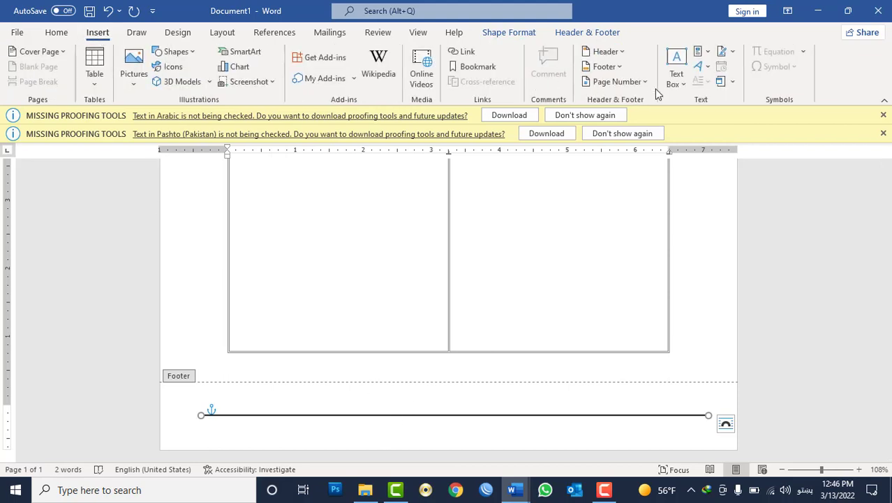
- Draw a text box in the footer's right side with No Fill and No Outline
click(676, 69)
click(648, 374)
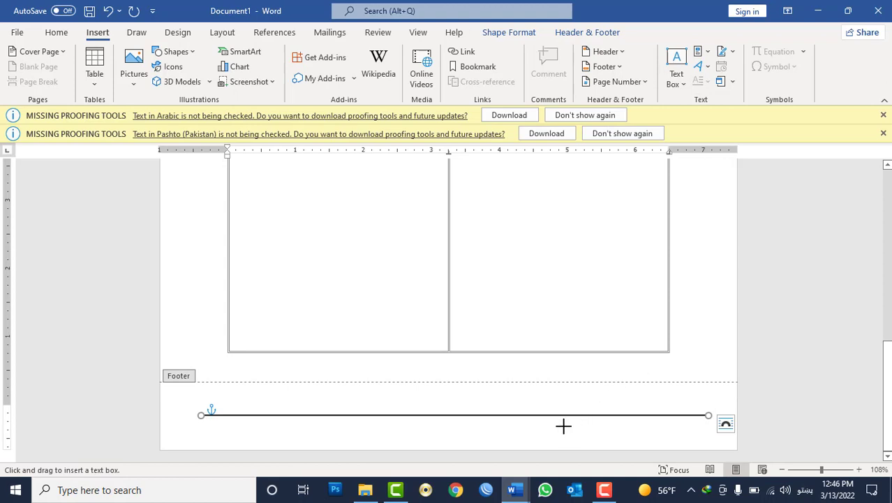
drag(564, 426, 710, 444)
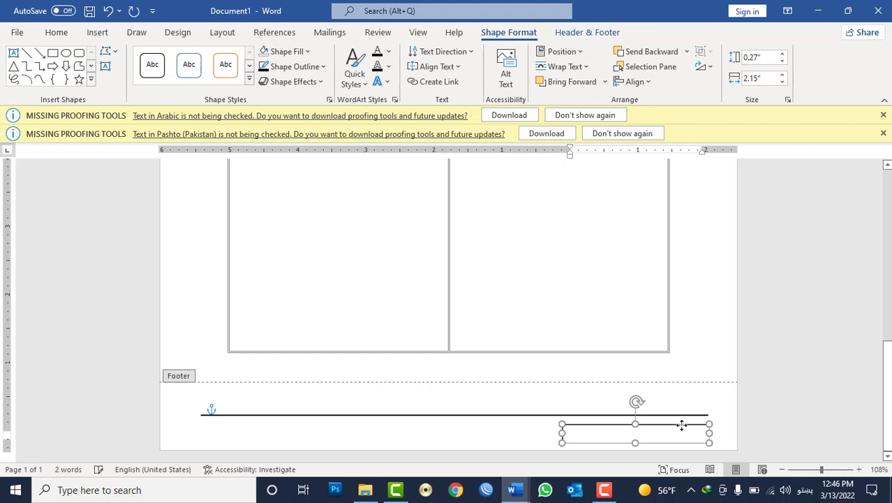
click(286, 51)
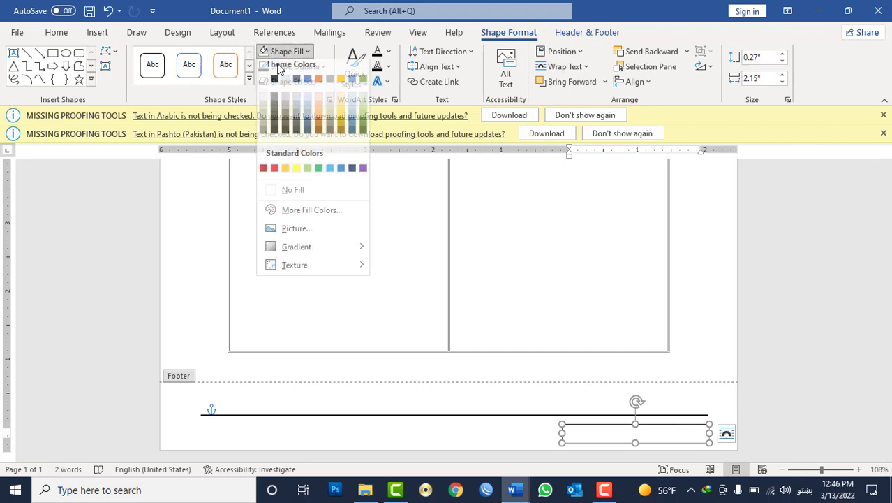
click(310, 200)
click(292, 67)
click(299, 209)
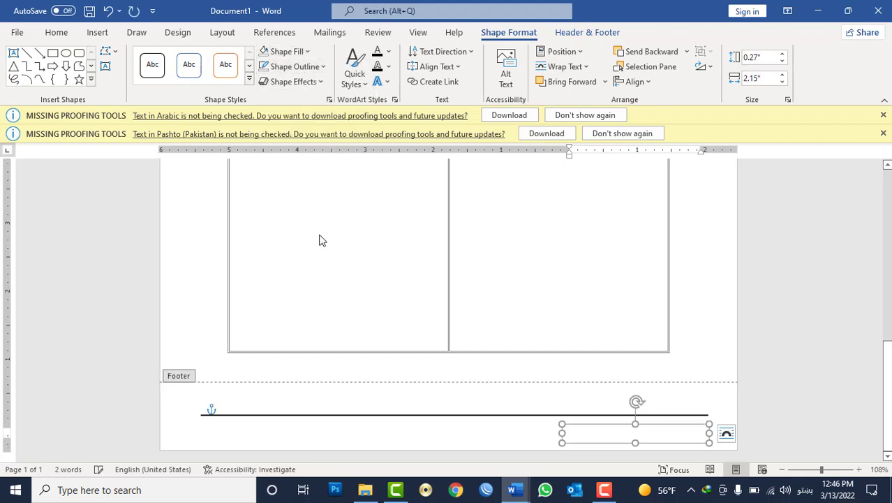
click(583, 429)
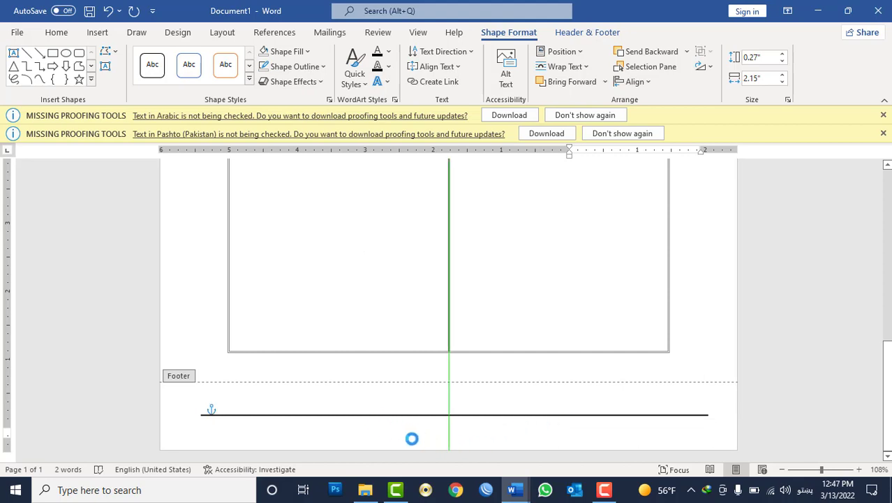
- Reposition the footer text box, finally placing it on the footer's right side
drag(396, 431, 432, 429)
click(400, 417)
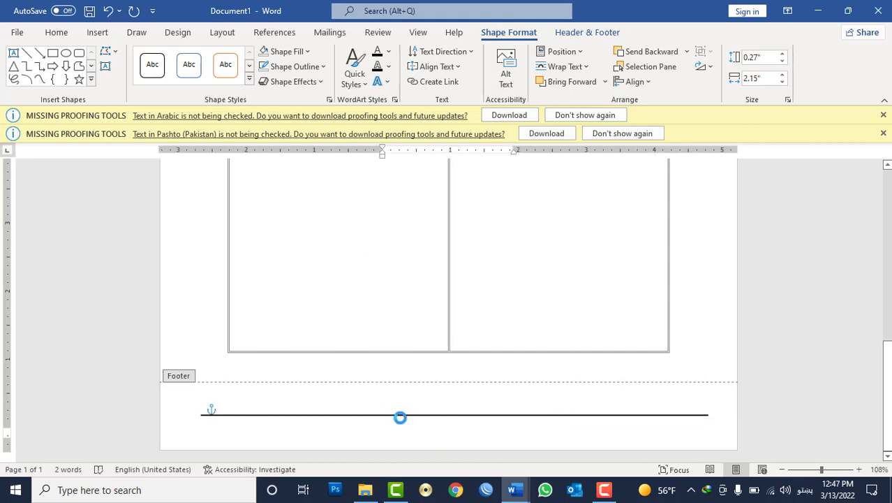
drag(301, 419, 201, 439)
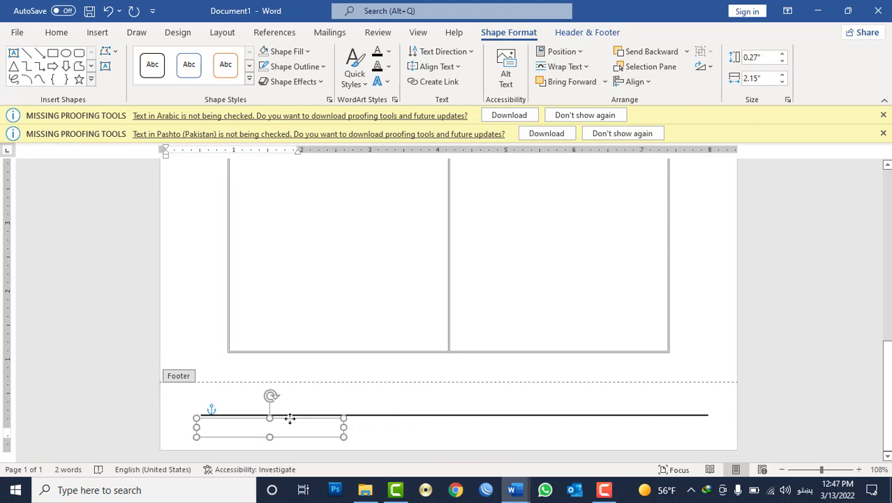
drag(290, 417, 280, 423)
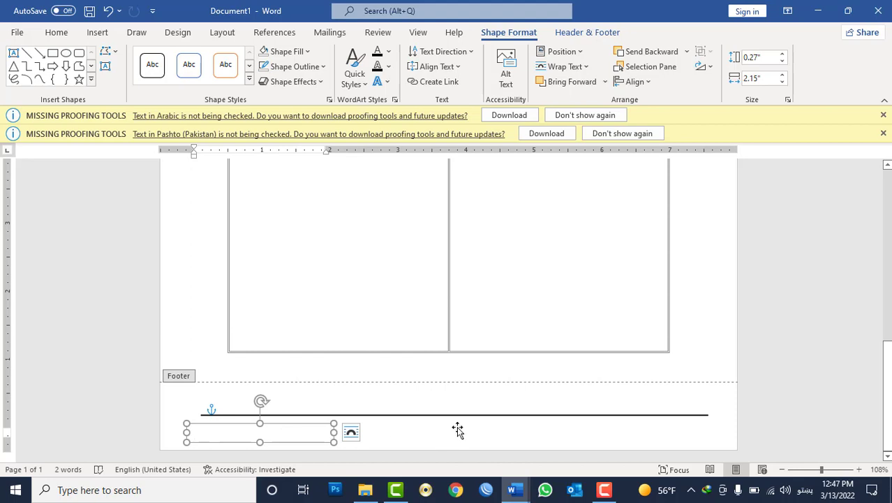
drag(457, 429, 465, 430)
drag(641, 422, 650, 429)
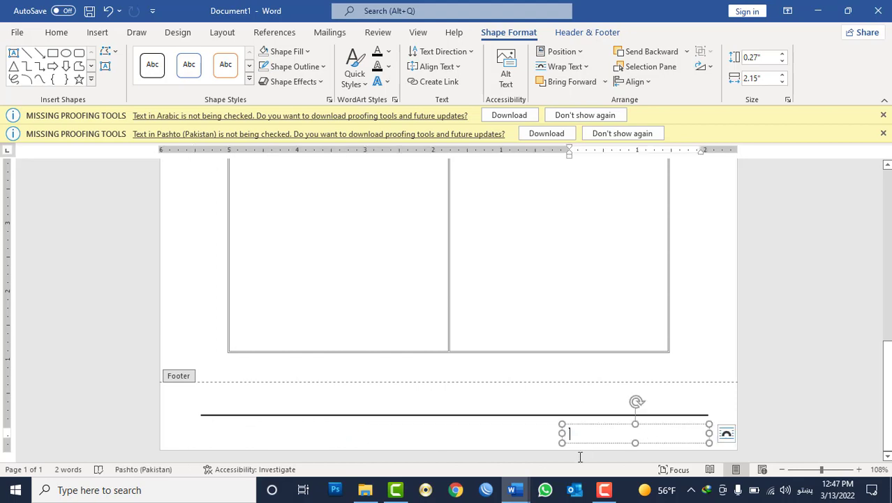
- Close WhatsApp, minimize Word and File Explorer, and refresh the desktop
mouse_move(515, 490)
click(447, 449)
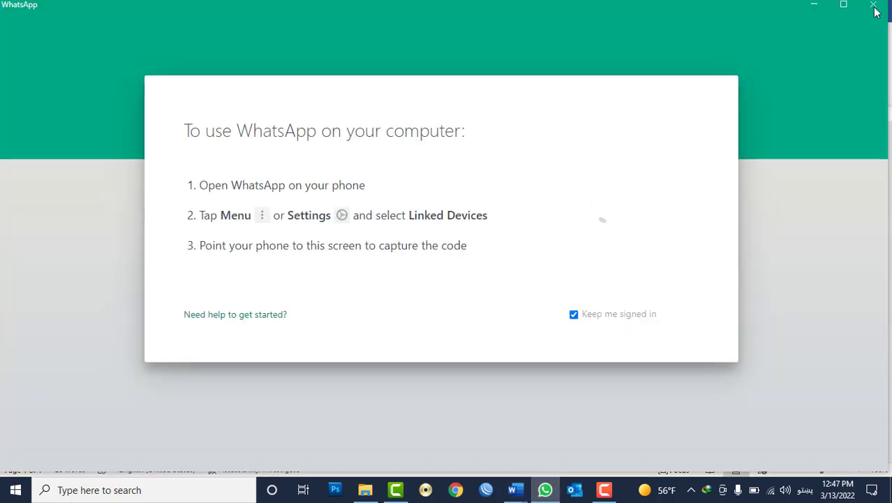
click(873, 6)
click(814, 5)
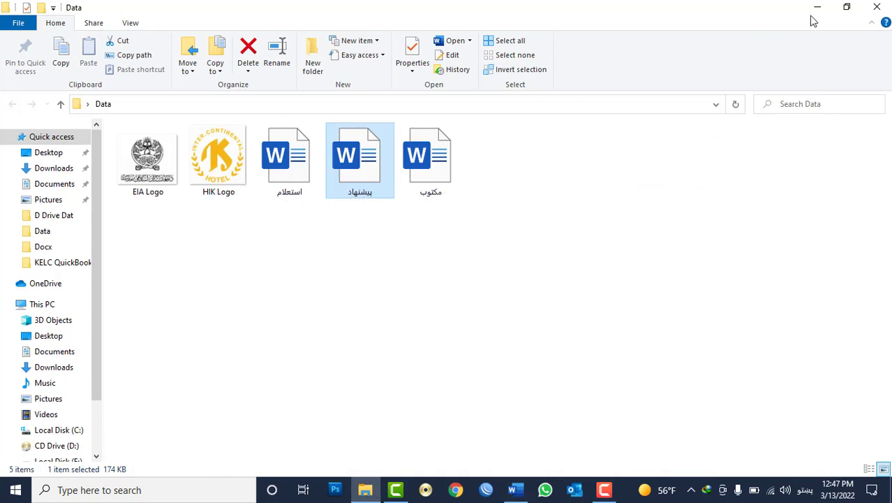
click(815, 8)
right_click(378, 184)
click(425, 224)
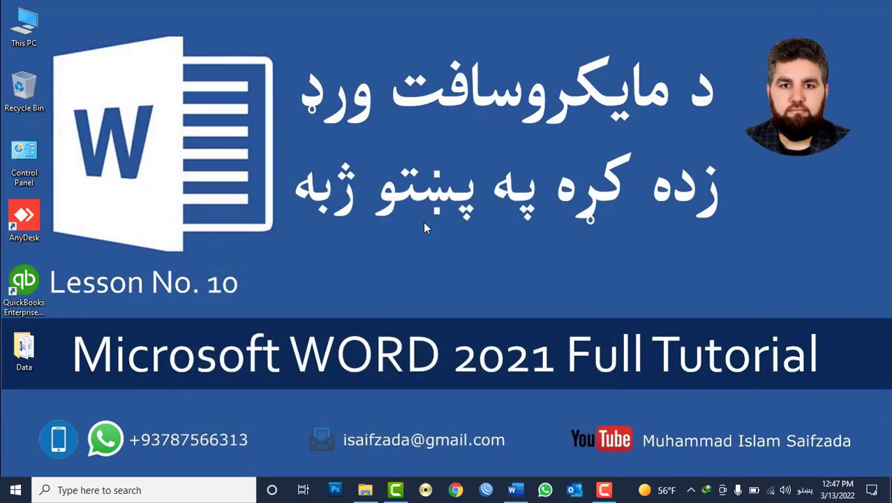